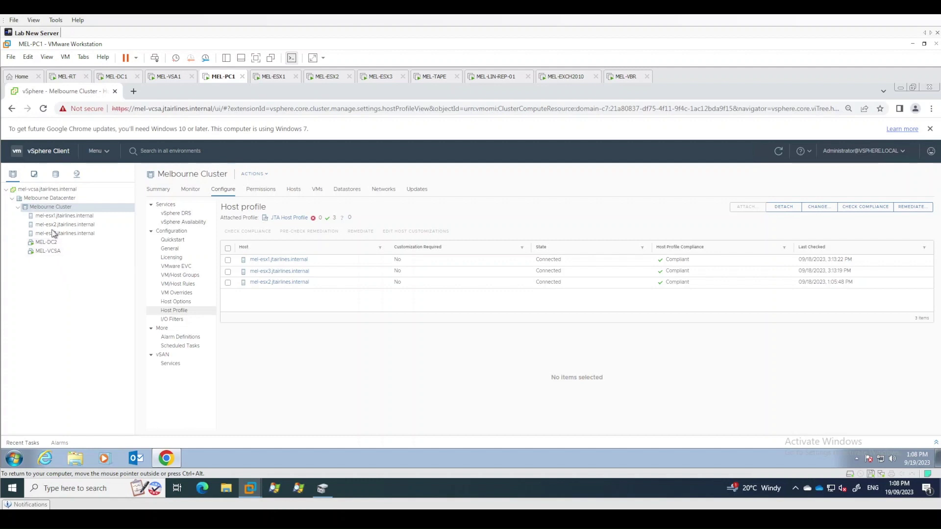
In VMs and Templates, select the Windows Server 2012 R2 Template to show its summary (2 CPUs, 4096 MB, 40 GB)
left_click(33, 175)
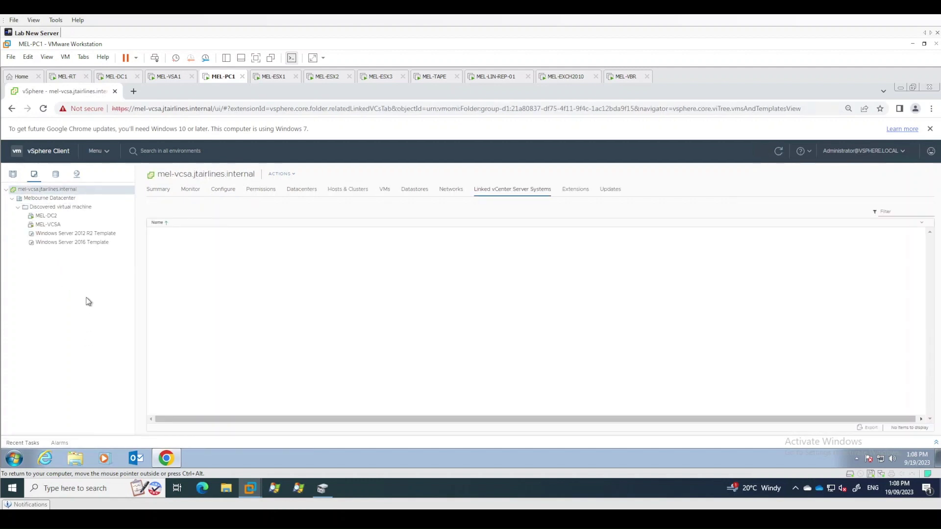
left_click(94, 235)
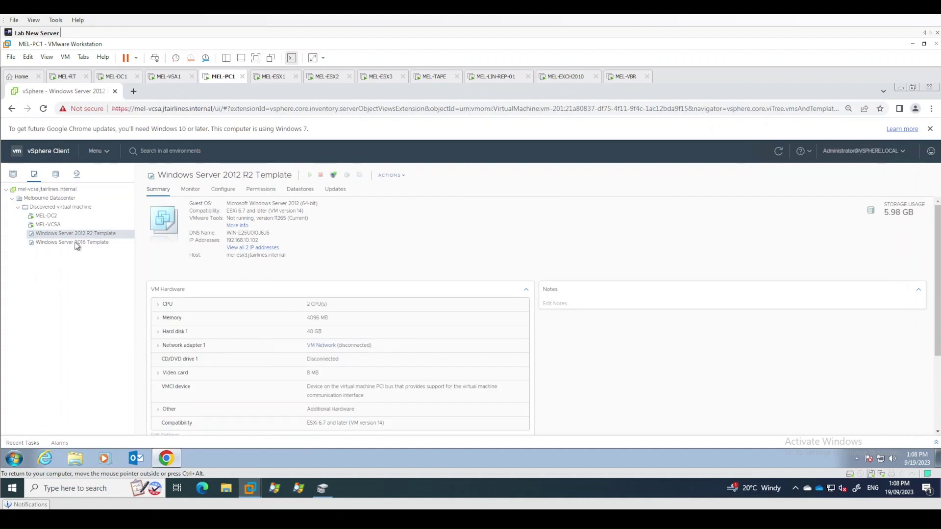
left_click(78, 245)
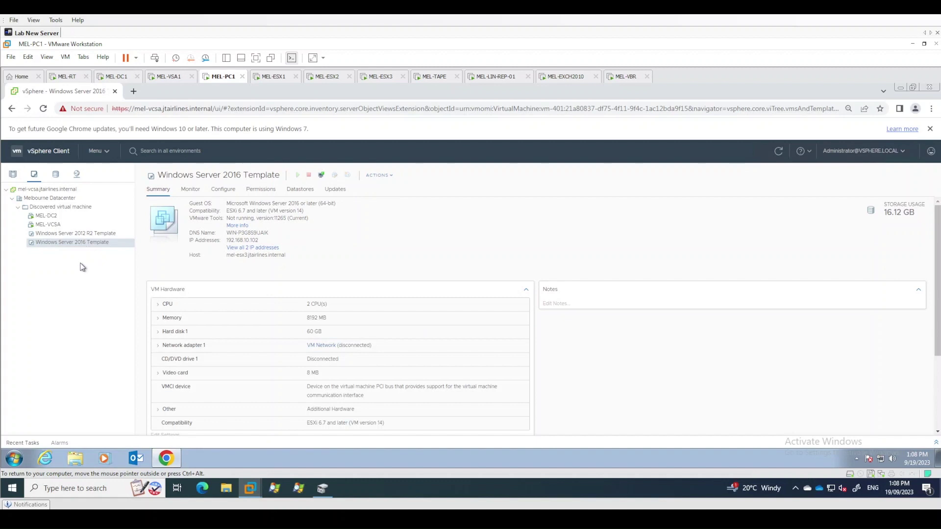
left_click(93, 234)
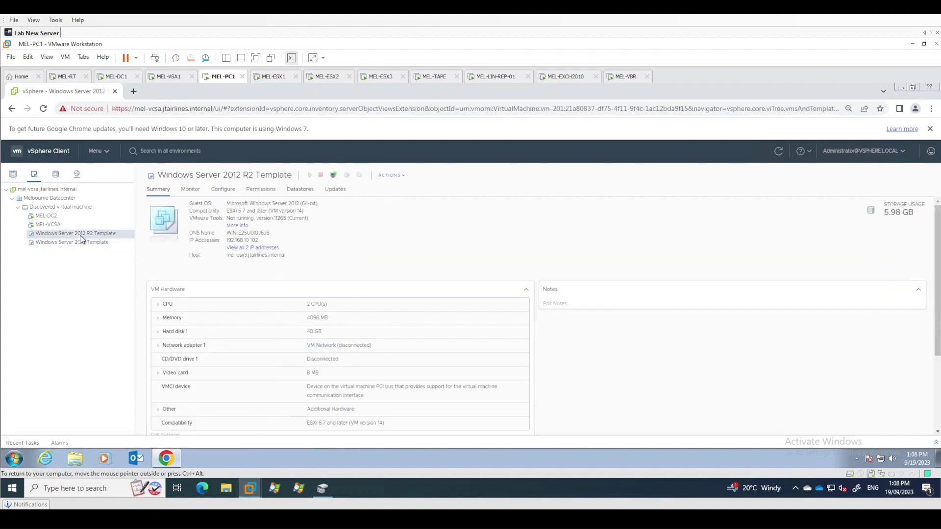
Start a new VM from the 2012 R2 template named MEL-ROOTCA in the Discovered virtual machine folder
right_click(82, 239)
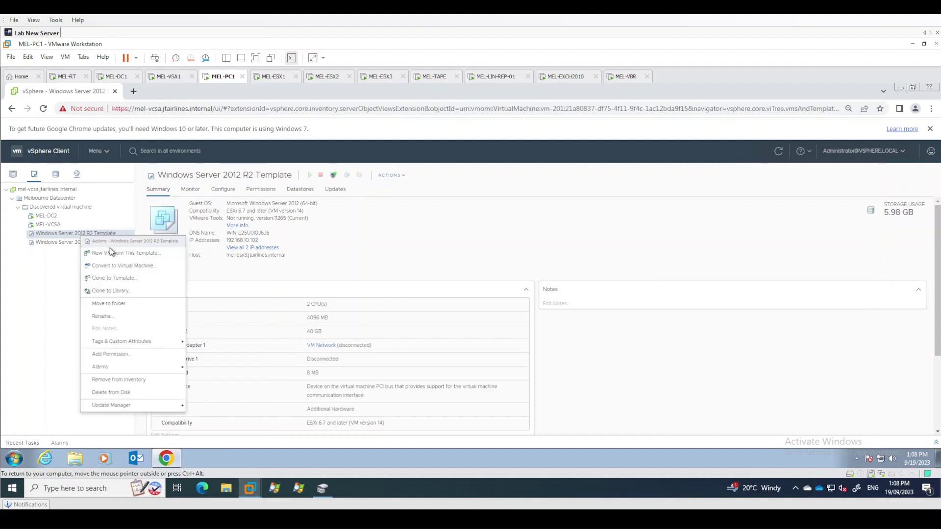
left_click(141, 253)
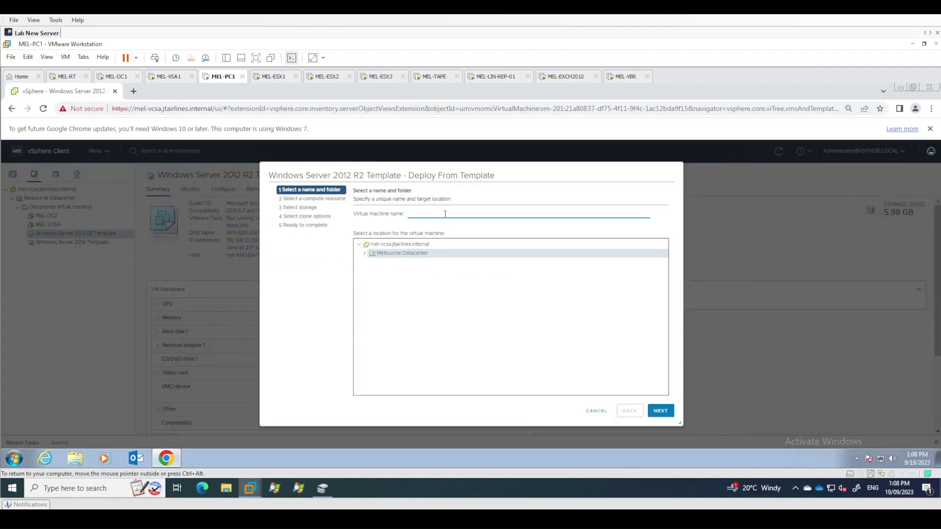
left_click(445, 214)
type("MEL-ROOTCA")
left_click(365, 253)
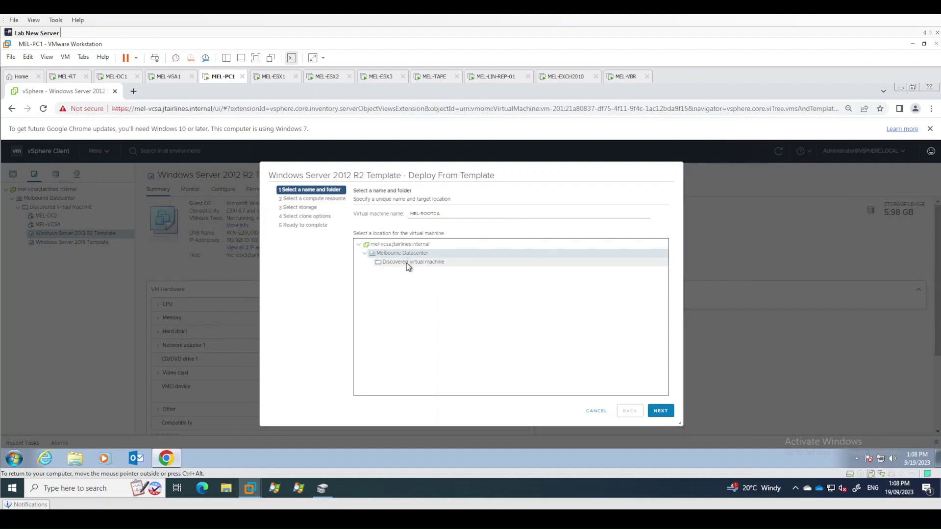
left_click(409, 264)
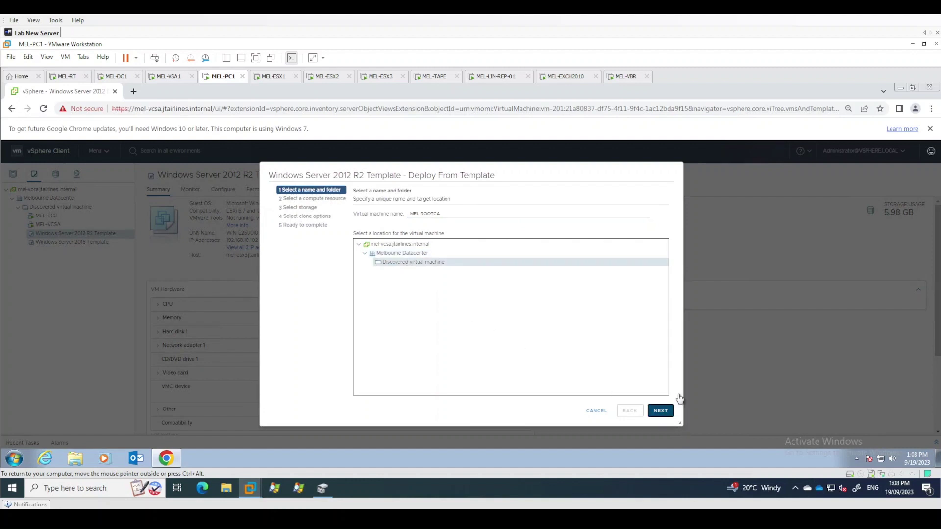
left_click(660, 411)
Place the VM on Melbourne Cluster and MEL-SILVER-DATASTORE with a thin-provisioned disk
left_click(365, 225)
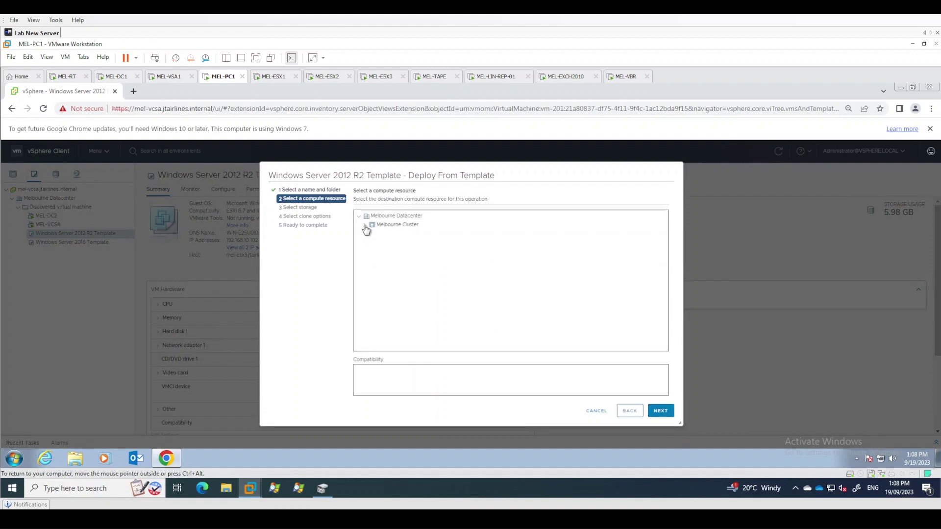
left_click(395, 226)
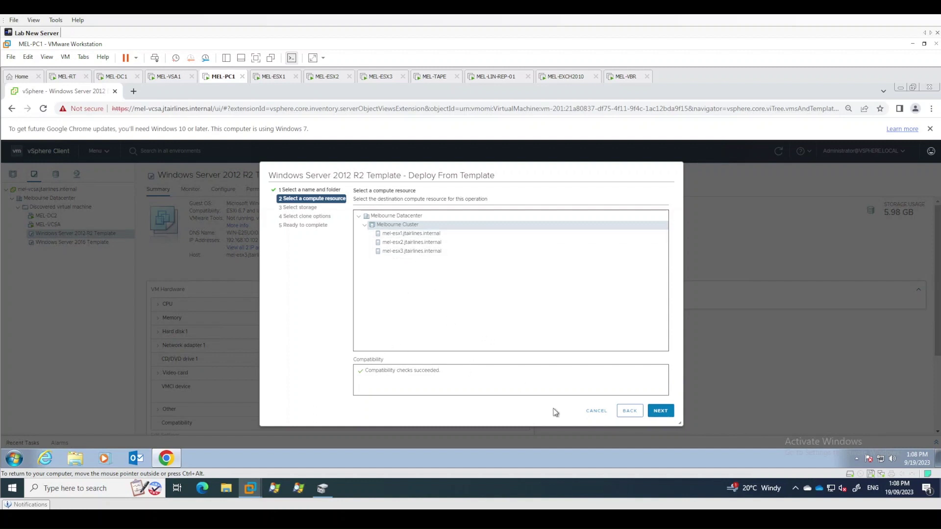
left_click(665, 413)
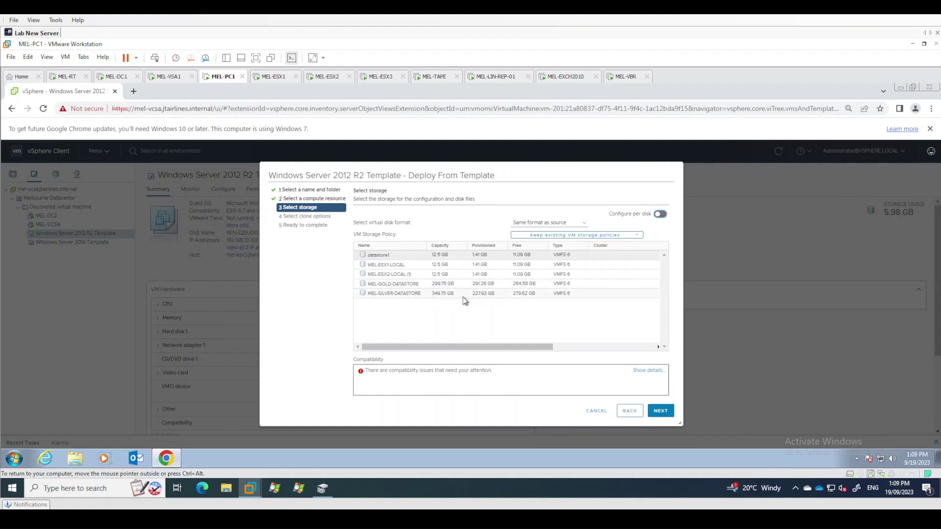
left_click(534, 297)
left_click(531, 223)
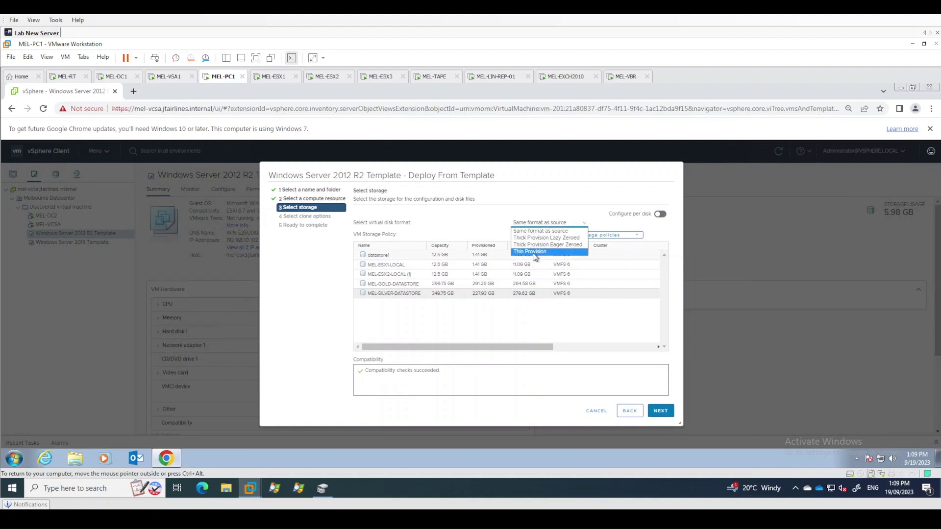
left_click(533, 252)
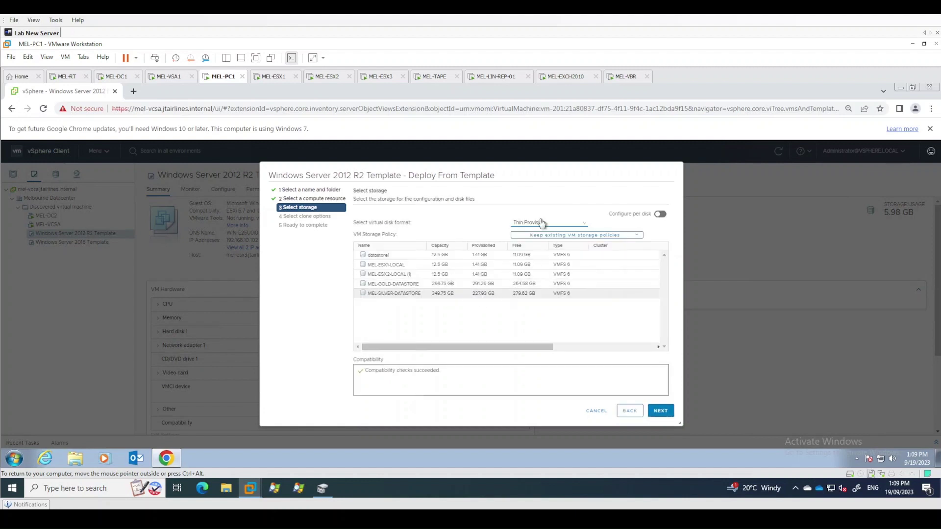
Tick the clone options to customise hardware and power on the VM after creation
left_click(662, 412)
left_click(662, 412)
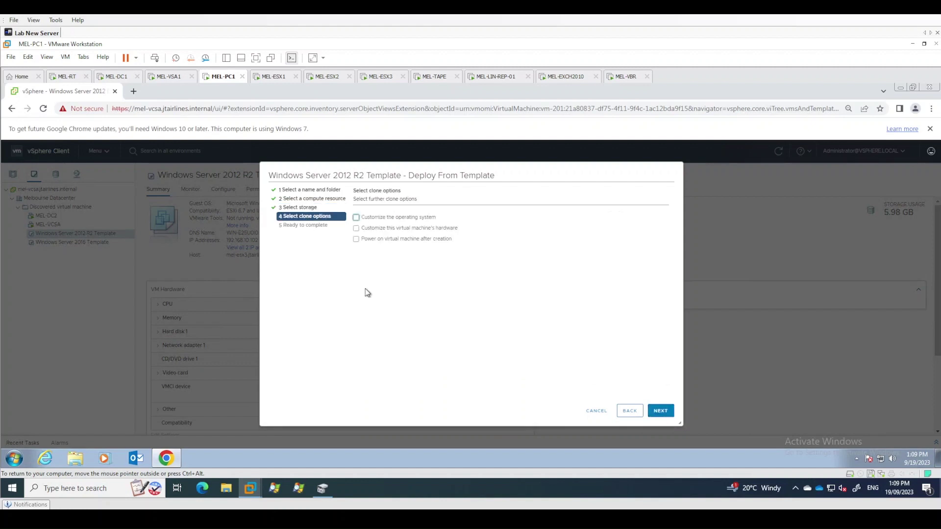
left_click(396, 230)
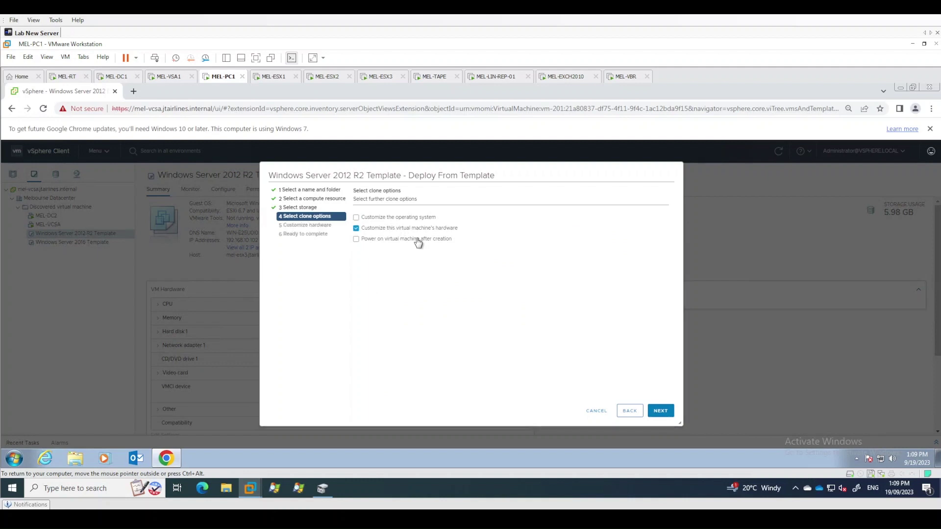
left_click(409, 238)
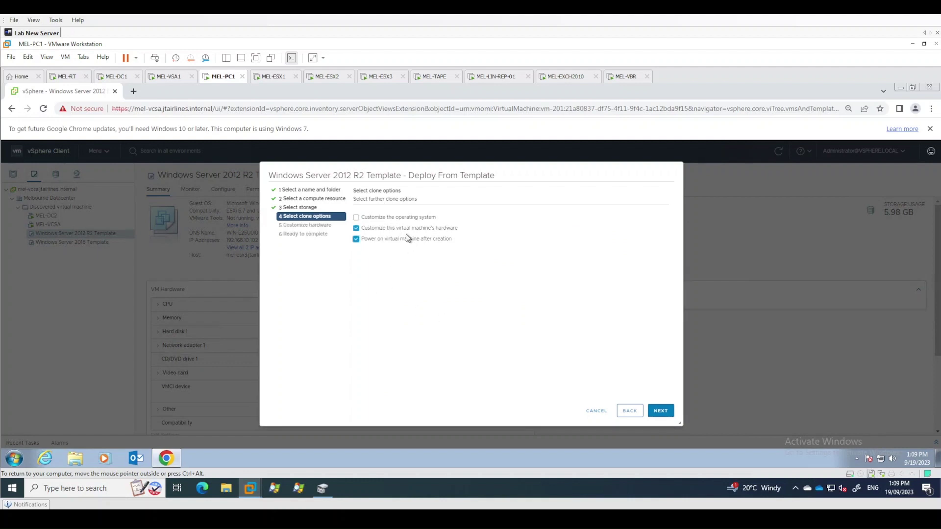
left_click(661, 414)
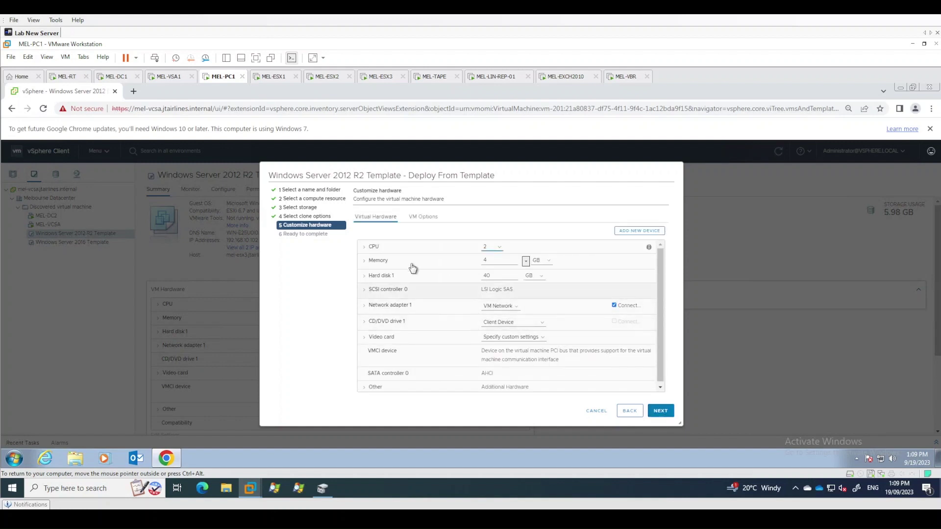
Raise MEL-ROOTCA's memory to 8 GB and finish the deployment
double_click(494, 261)
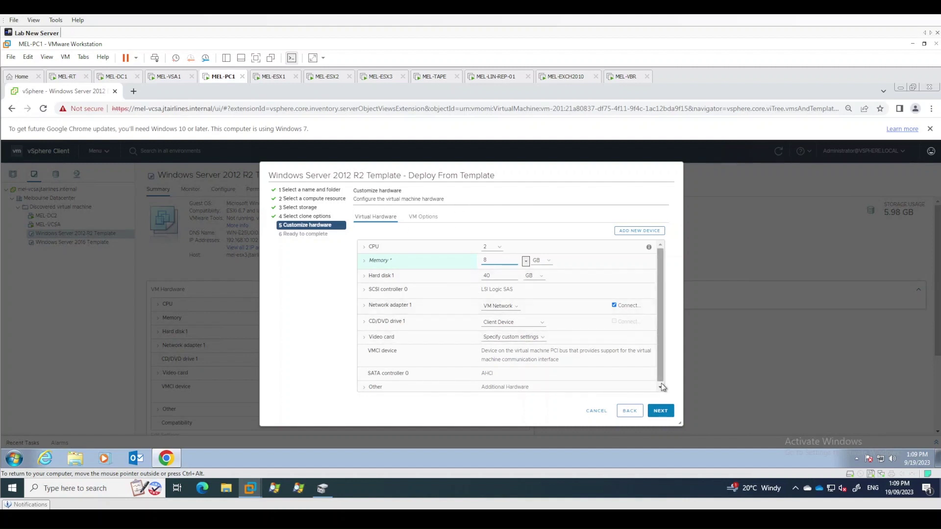
left_click(660, 411)
left_click(661, 412)
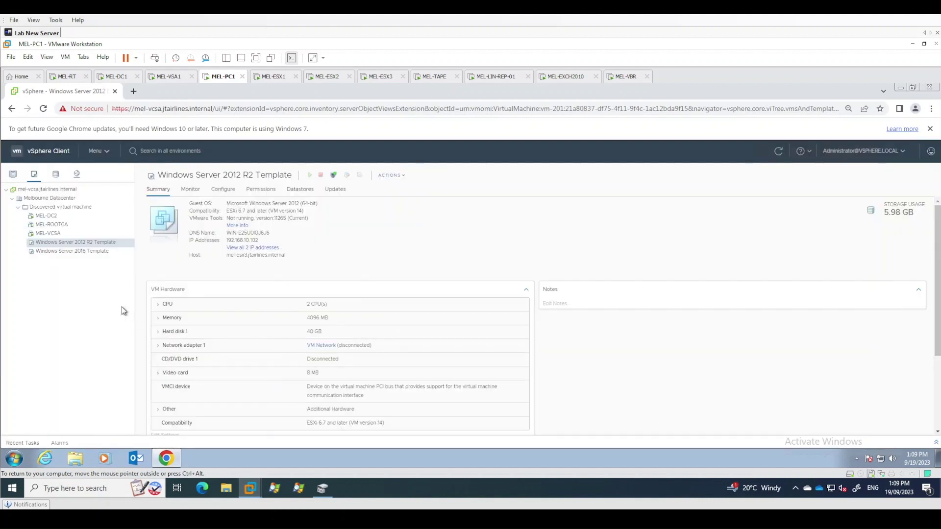
With Recent Tasks shown, start a new VM named MEL-SUBCA from the 2012 R2 template in Melbourne Datacenter
left_click(32, 443)
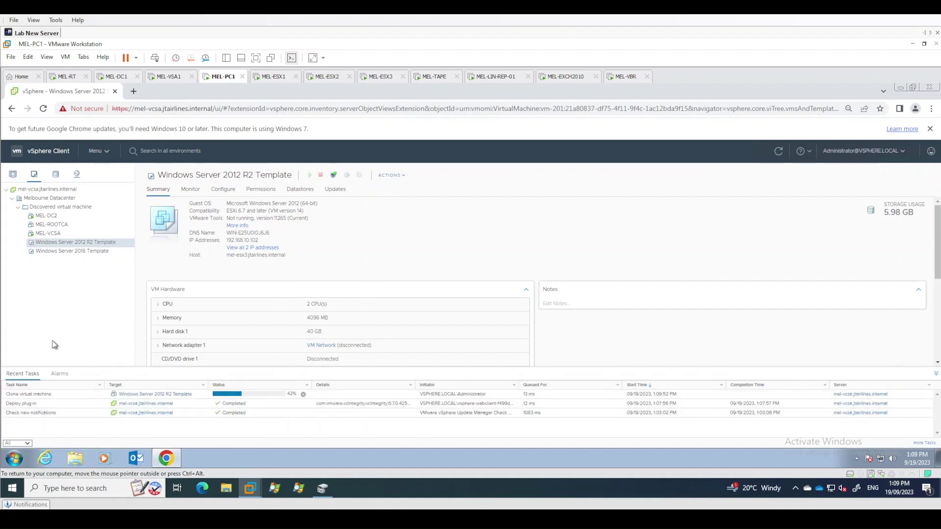
right_click(79, 243)
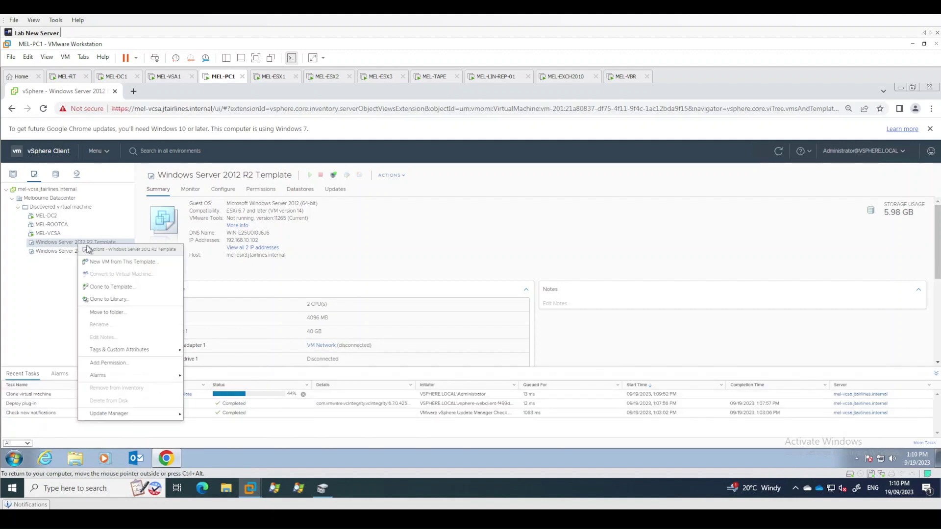
left_click(118, 264)
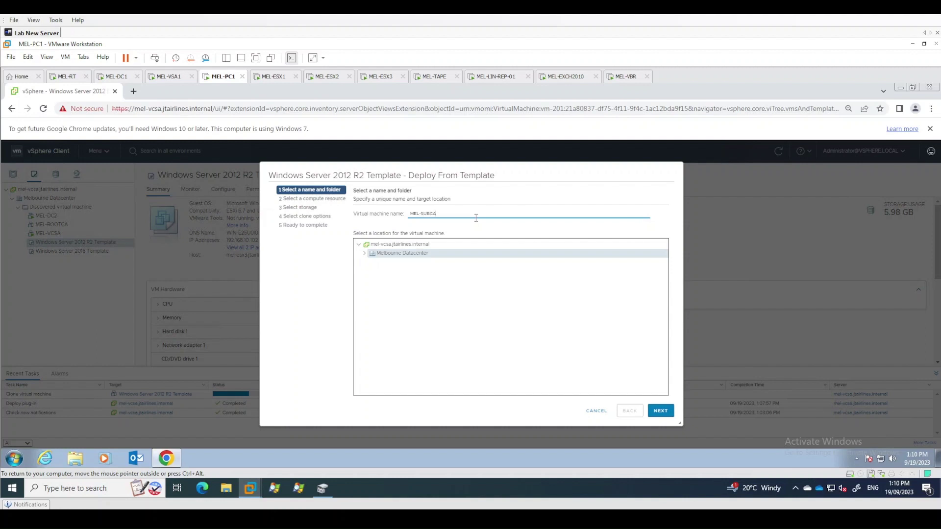
left_click(366, 261)
left_click(660, 411)
left_click(660, 410)
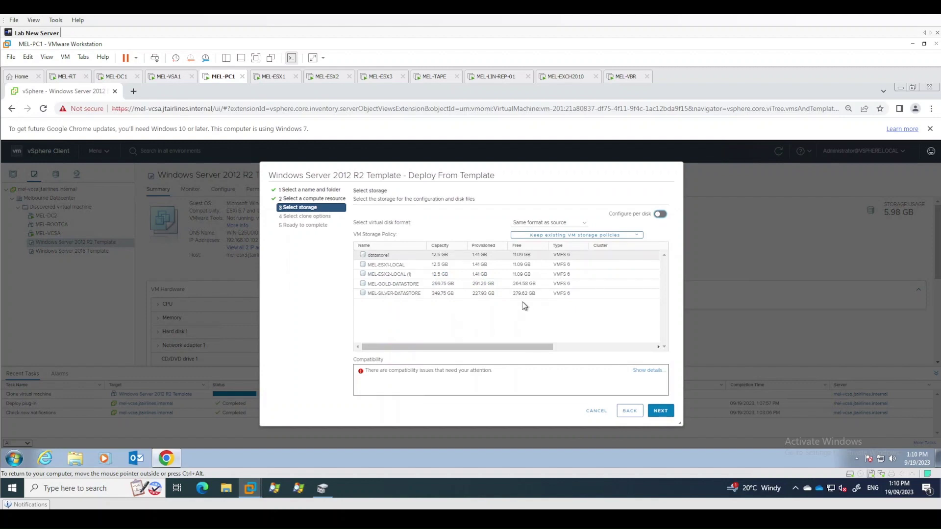
Store MEL-SUBCA on MEL-SILVER-DATASTORE with a thin-provisioned disk
left_click(533, 294)
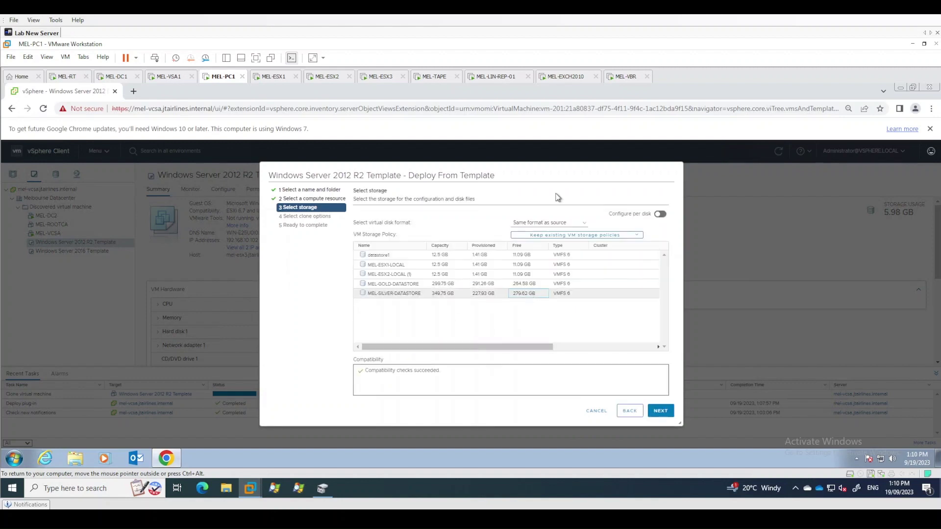
left_click(549, 229)
left_click(529, 252)
left_click(658, 414)
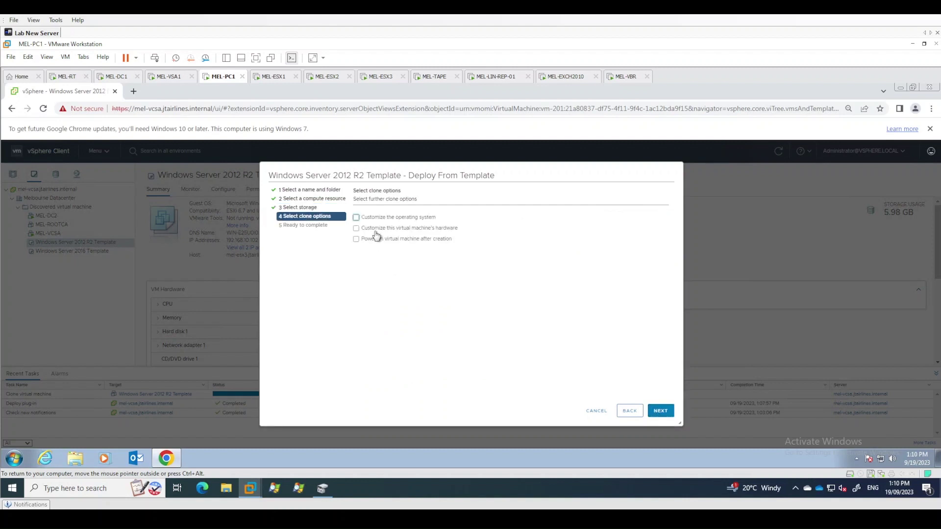
Choose to customise hardware, set 8 GB memory, and finish the MEL-SUBCA deployment
left_click(376, 228)
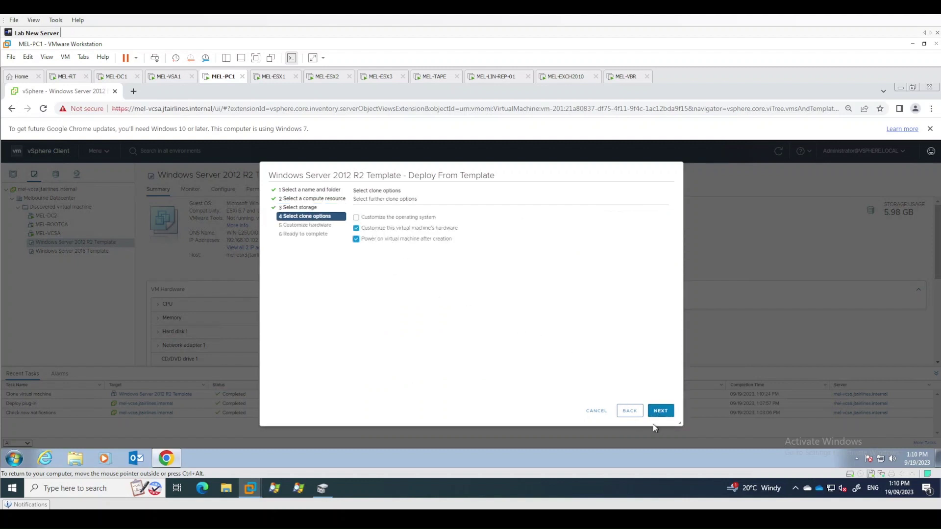
left_click(660, 412)
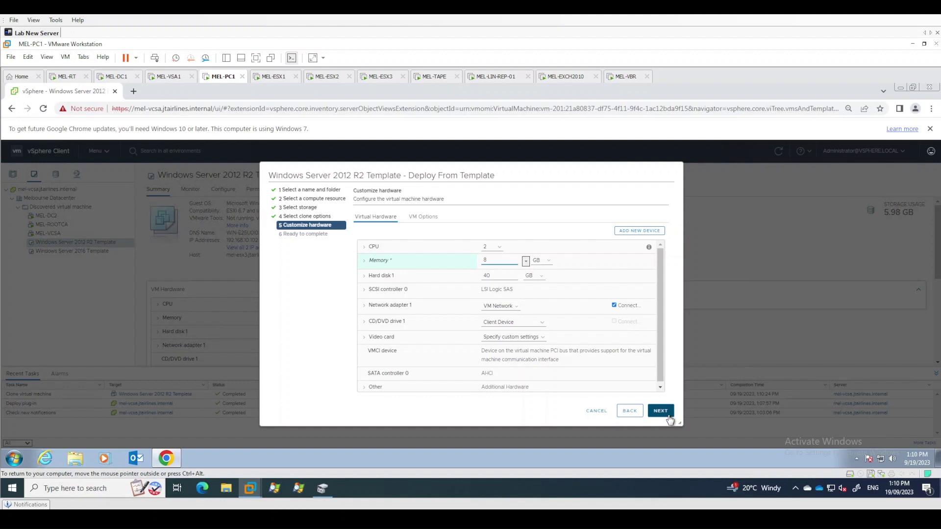
left_click(669, 417)
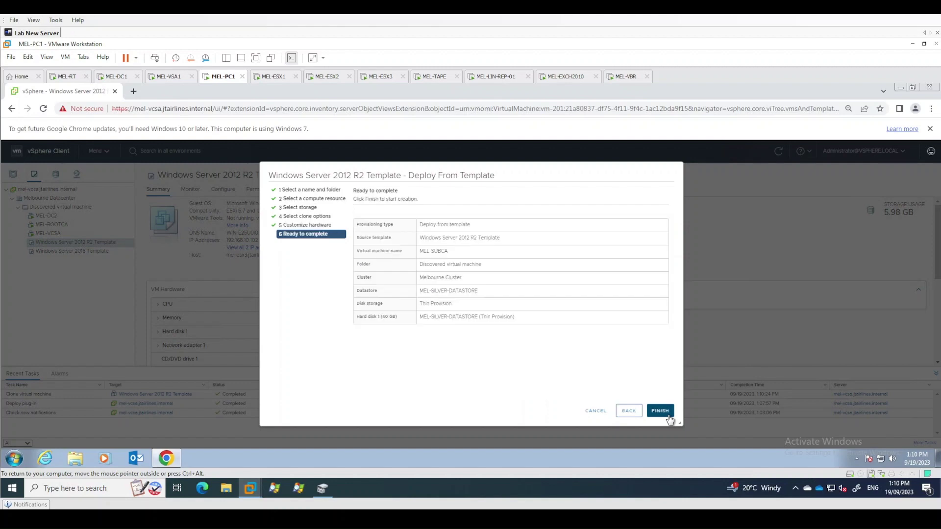
left_click(663, 412)
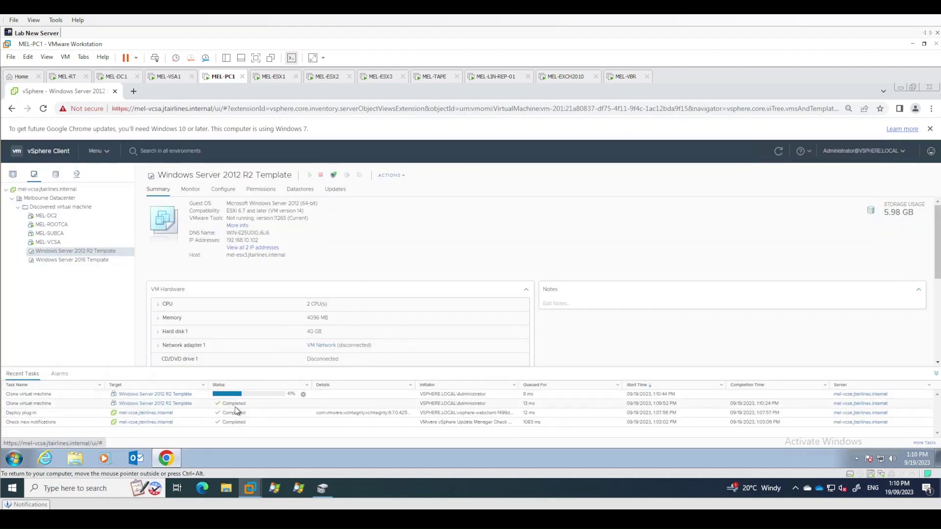
Select MEL-ROOTCA and launch its console using VMware Remote Console (VMRC)
left_click(68, 226)
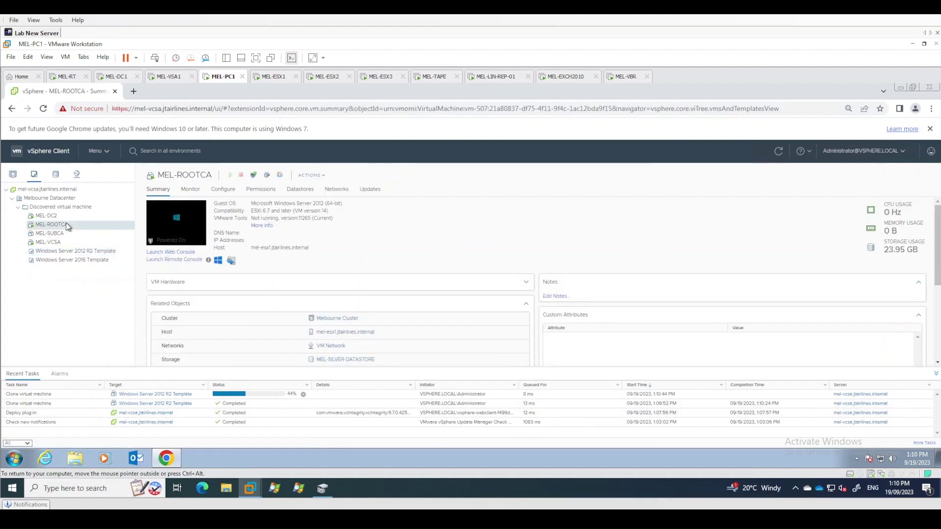
left_click(253, 175)
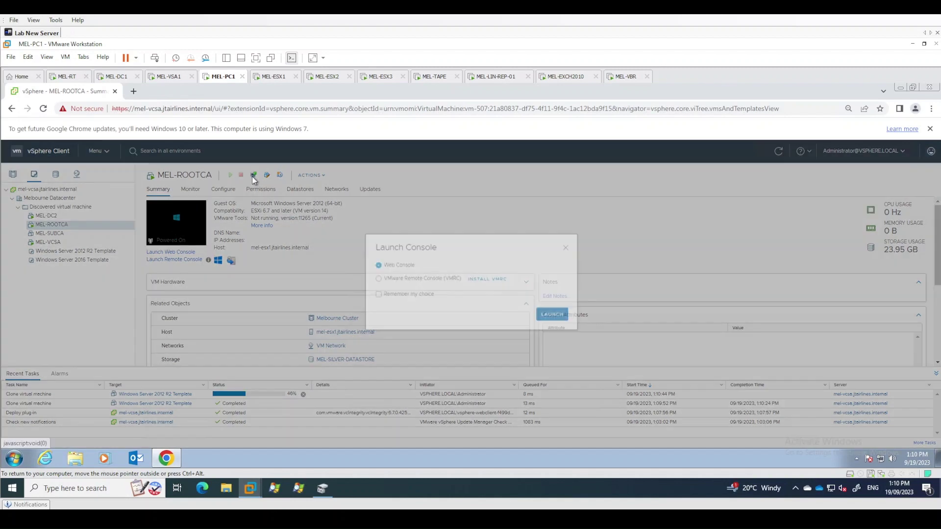
left_click(416, 292)
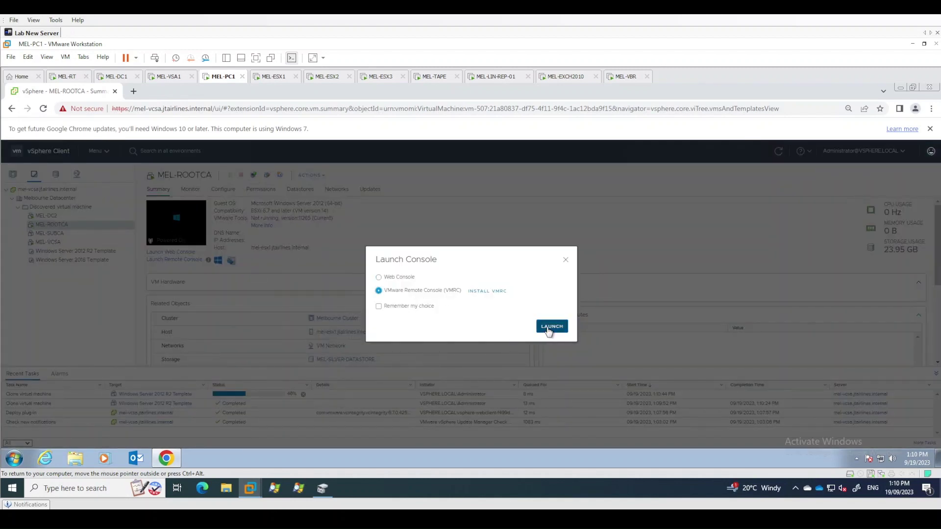
left_click(550, 327)
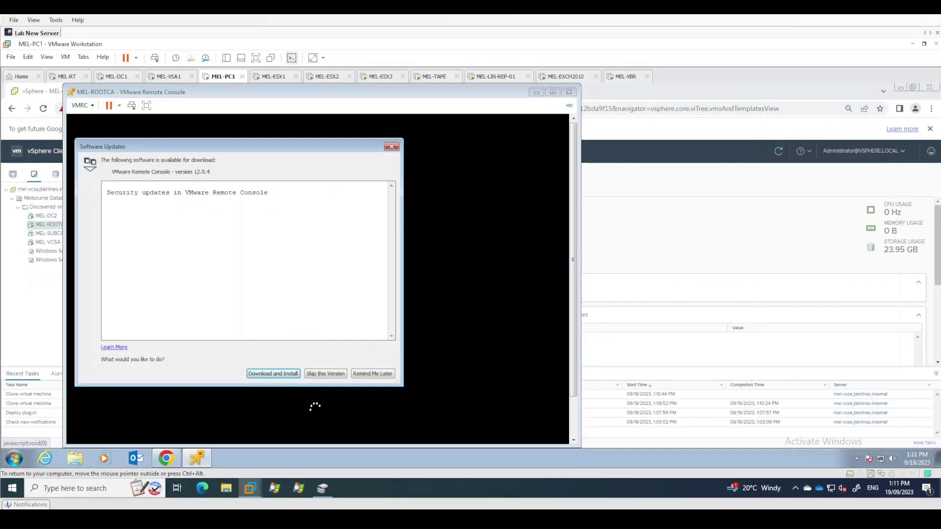
Choose Remind Me Later for the VMRC update and move the console window aside while Windows boots
left_click(371, 374)
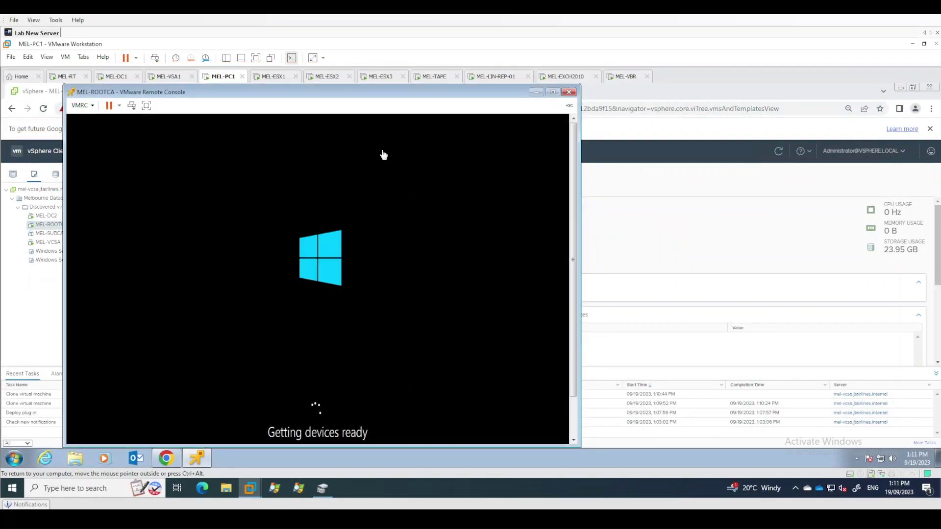
left_click_drag(398, 95, 565, 94)
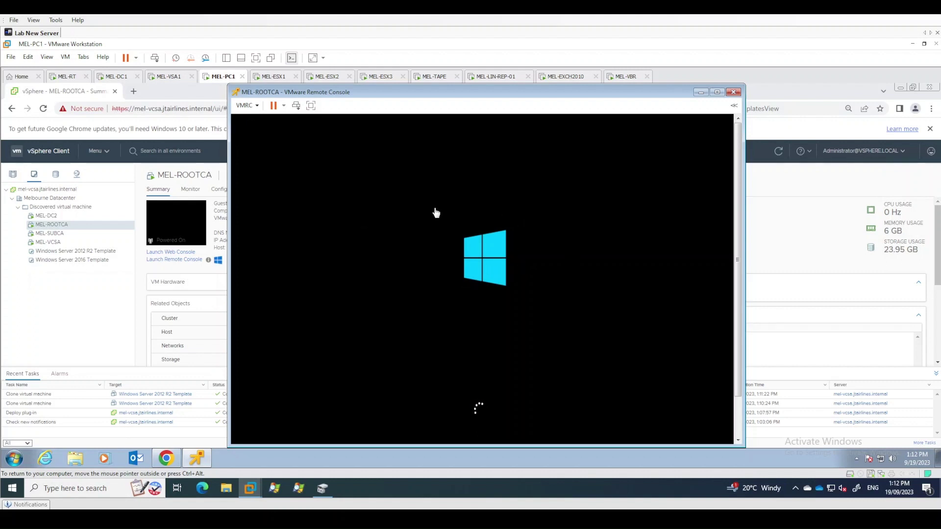
Accept the region and language settings, skip the product key, and accept the license terms
left_click(738, 413)
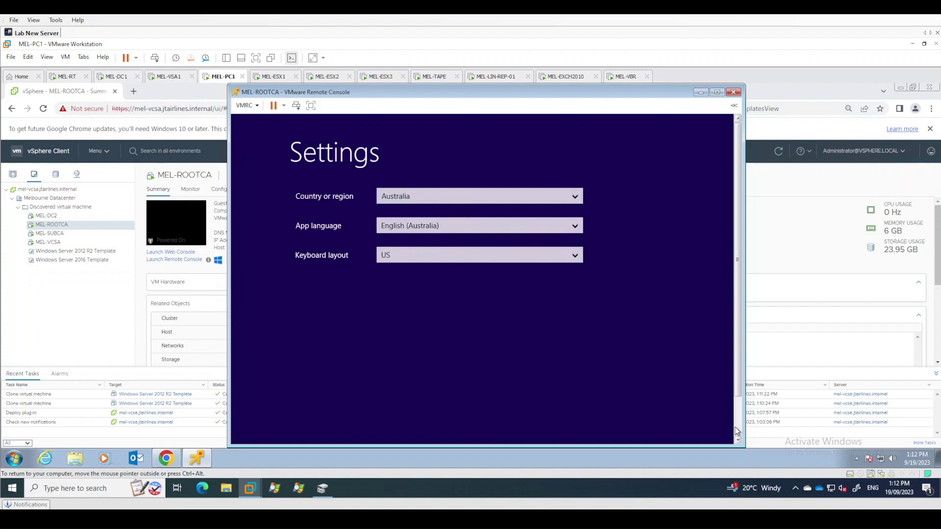
left_click(738, 430)
left_click(659, 416)
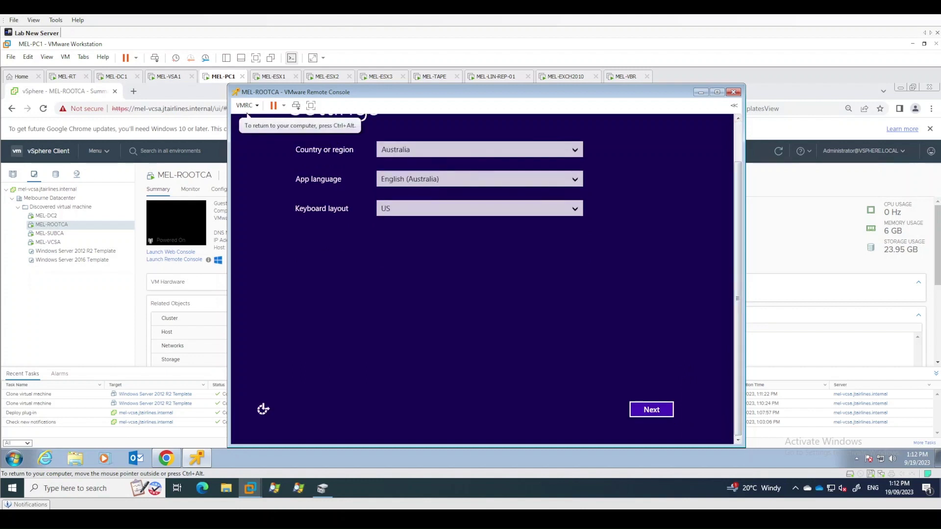
left_click(662, 413)
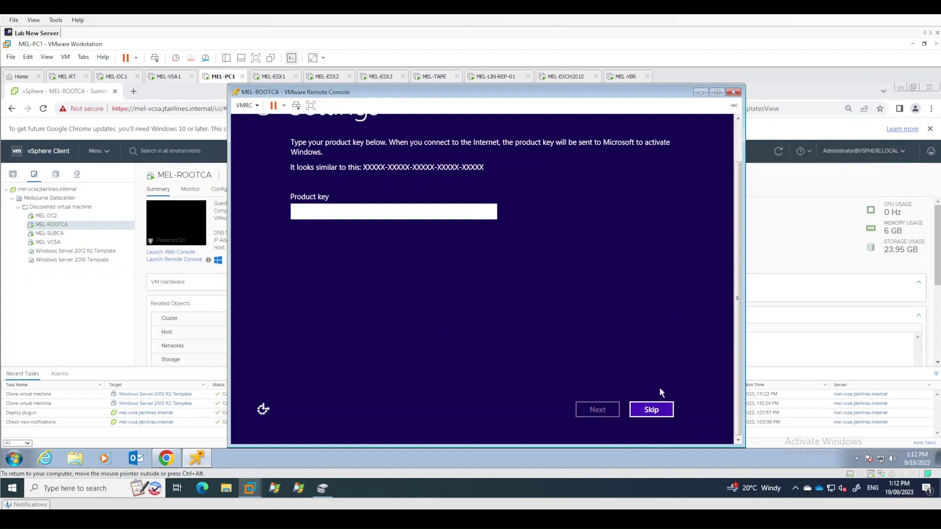
left_click(667, 411)
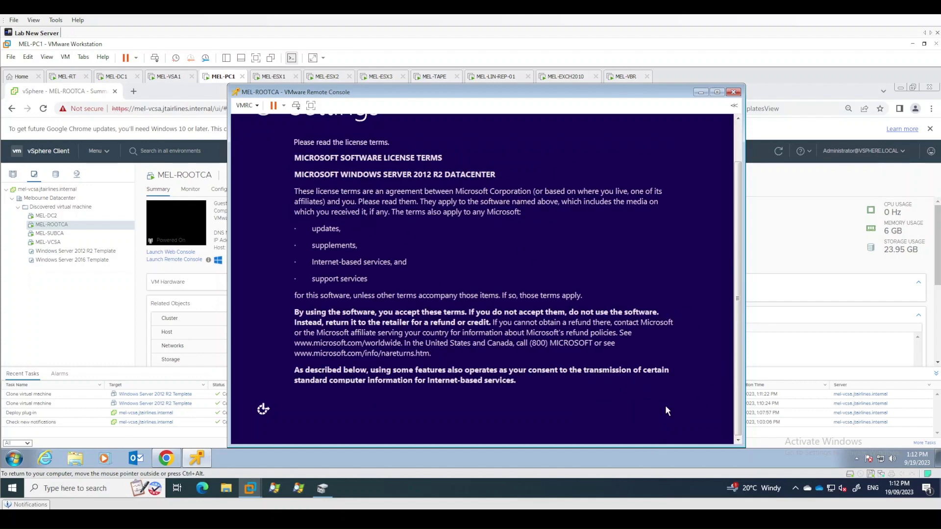
left_click(652, 411)
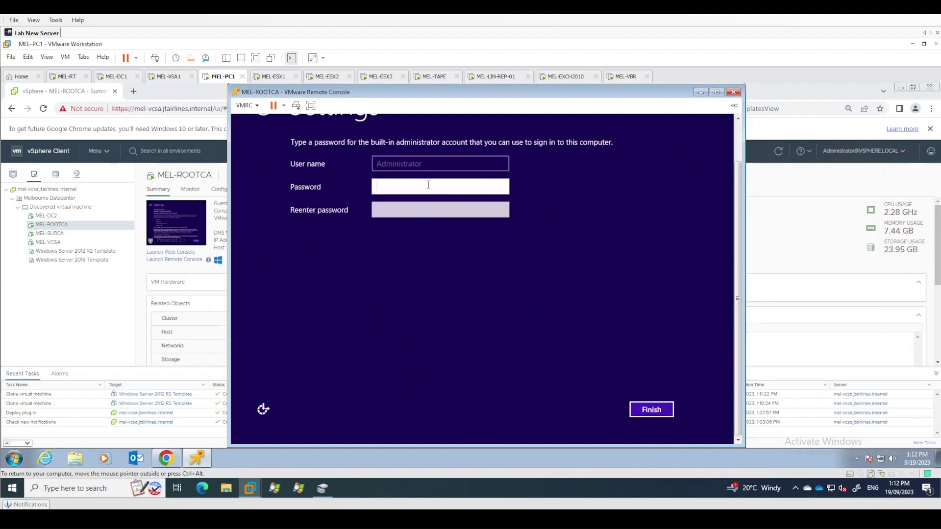
Set and confirm the Administrator password, finish setup, and send Ctrl+Alt+Del for the sign-in screen
type("*************")
key("Tab")
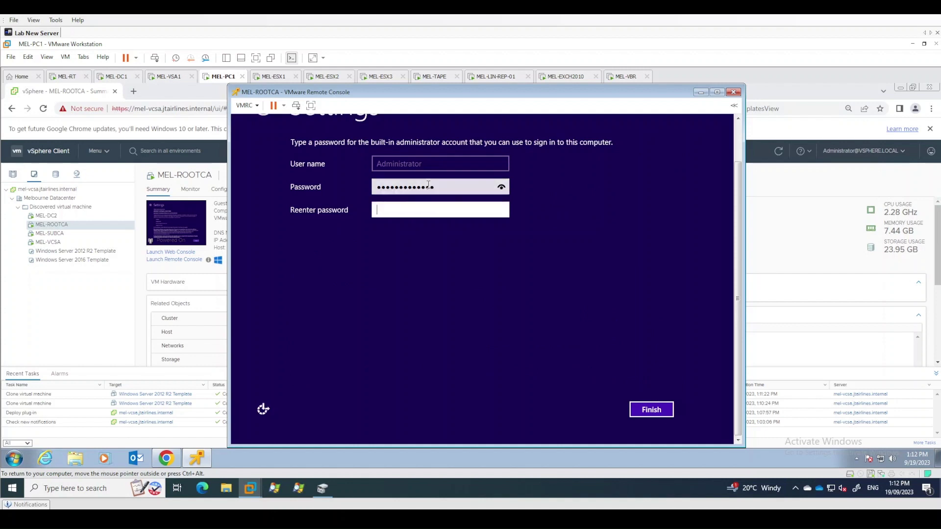
type("*************")
left_click(652, 411)
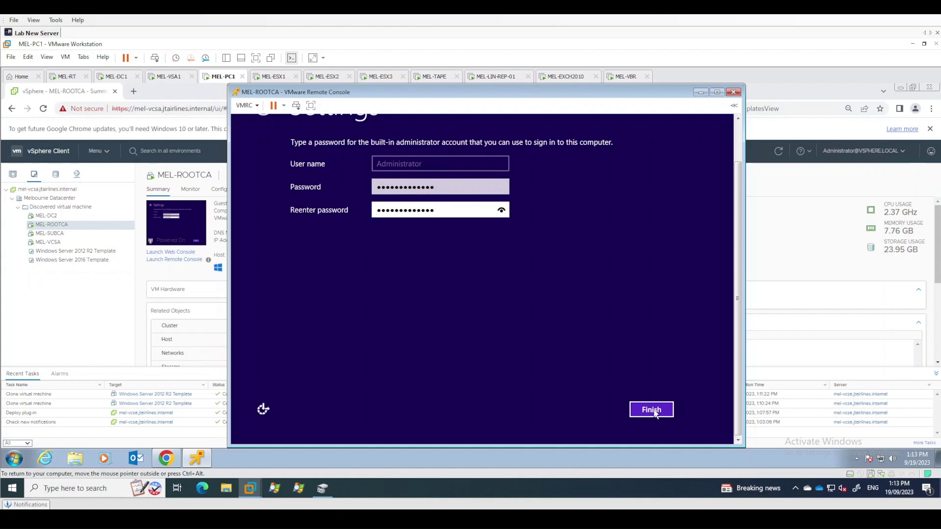
left_click(652, 410)
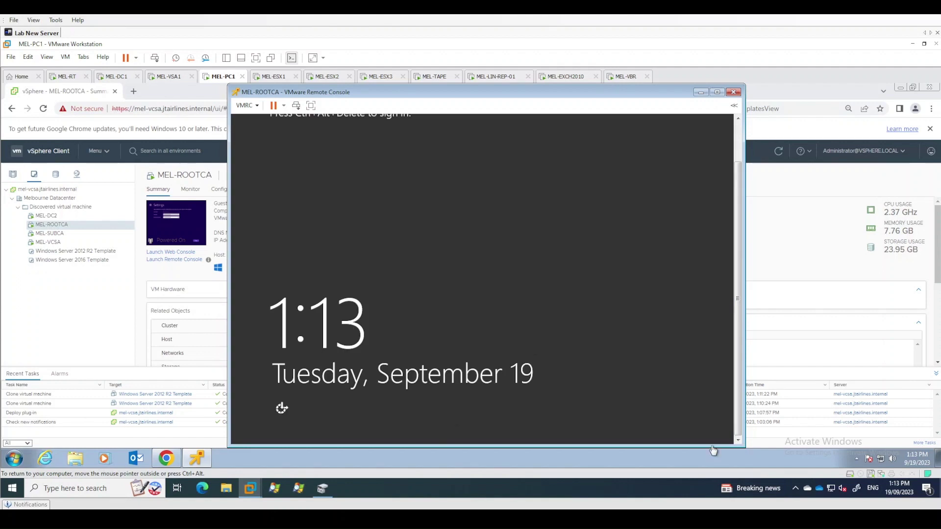
left_click(739, 141)
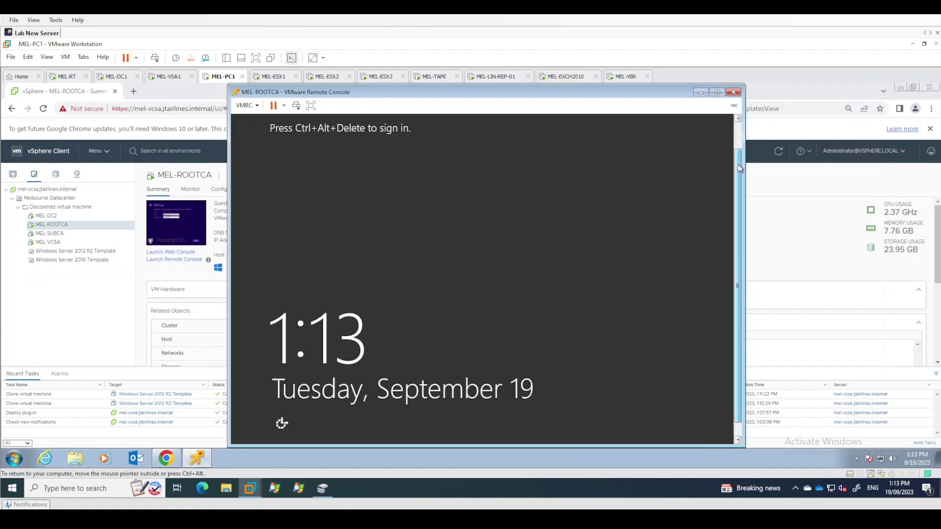
left_click(296, 107)
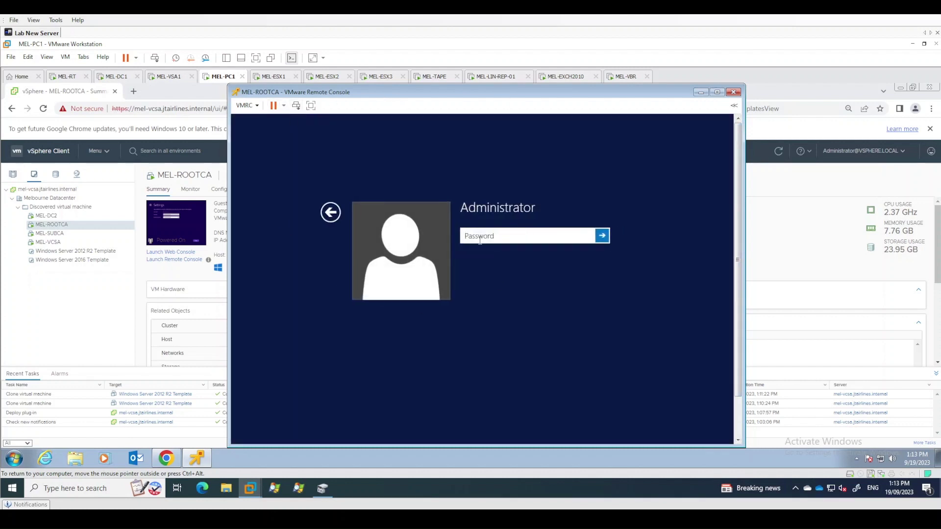
Sign in as Administrator with the account password and dismiss the network discovery prompt
type("*************")
key("Return")
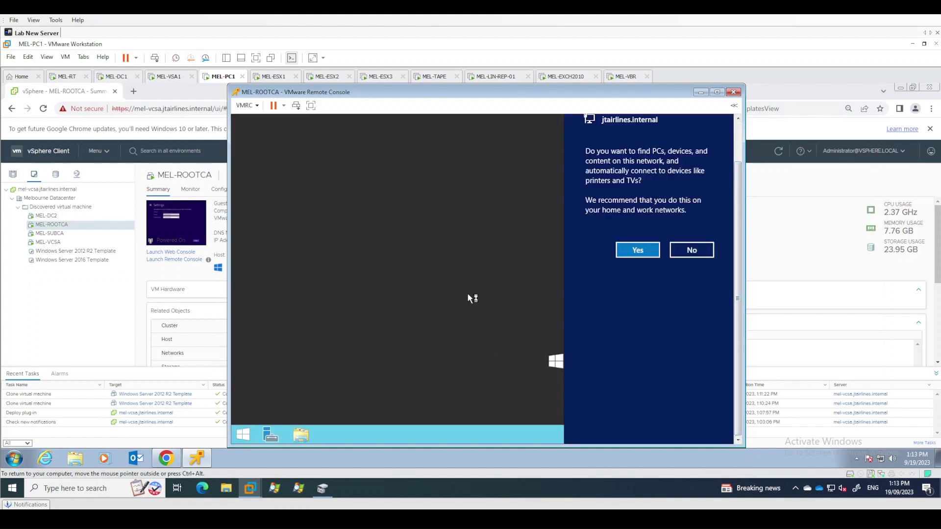
left_click(468, 298)
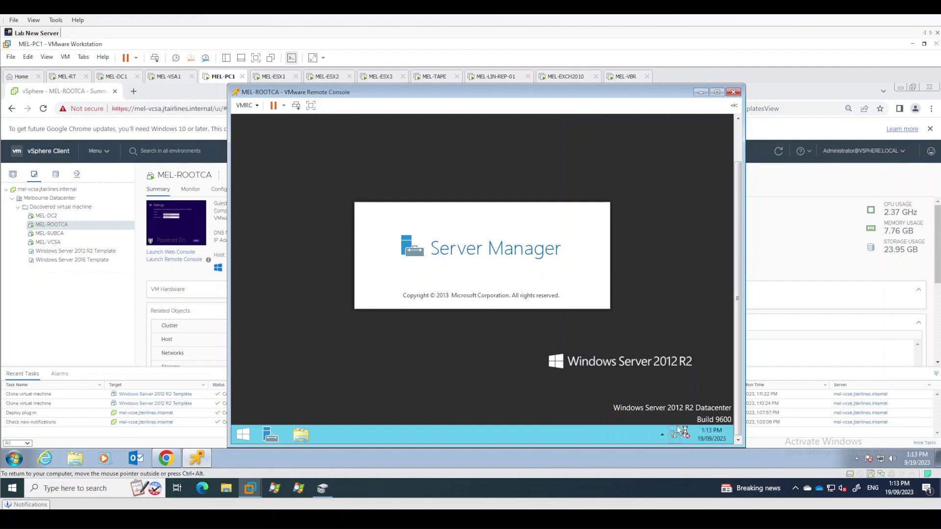
Open Ethernet0's IPv4 properties and switch to a manually assigned IP address
left_click(677, 428)
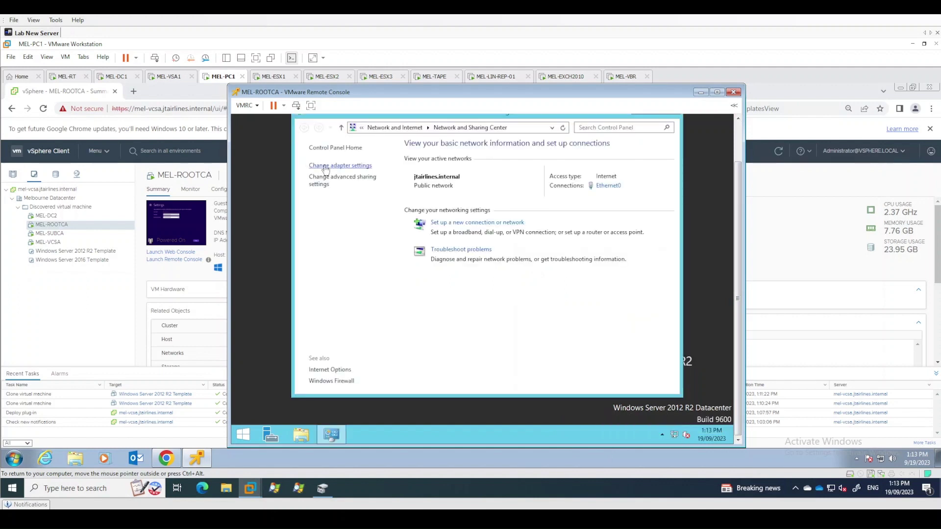
left_click(325, 169)
right_click(347, 184)
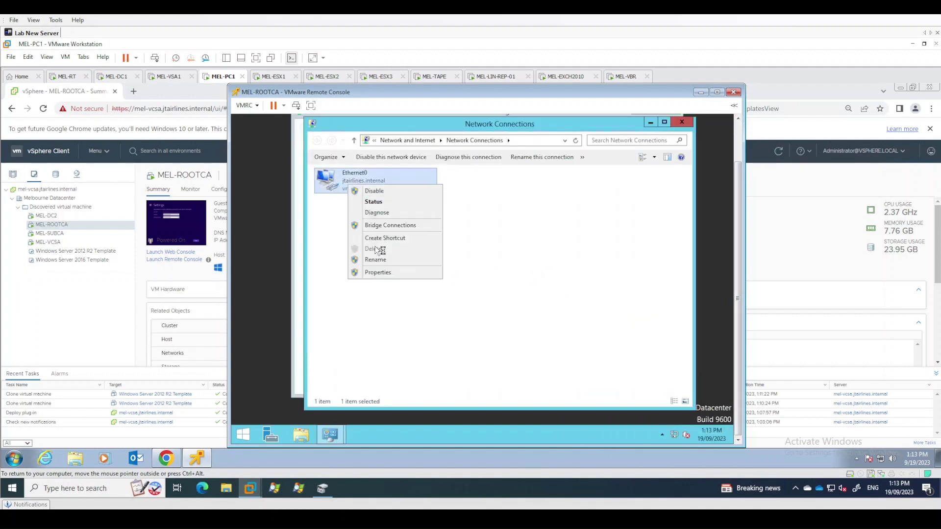
left_click(376, 273)
left_click(395, 304)
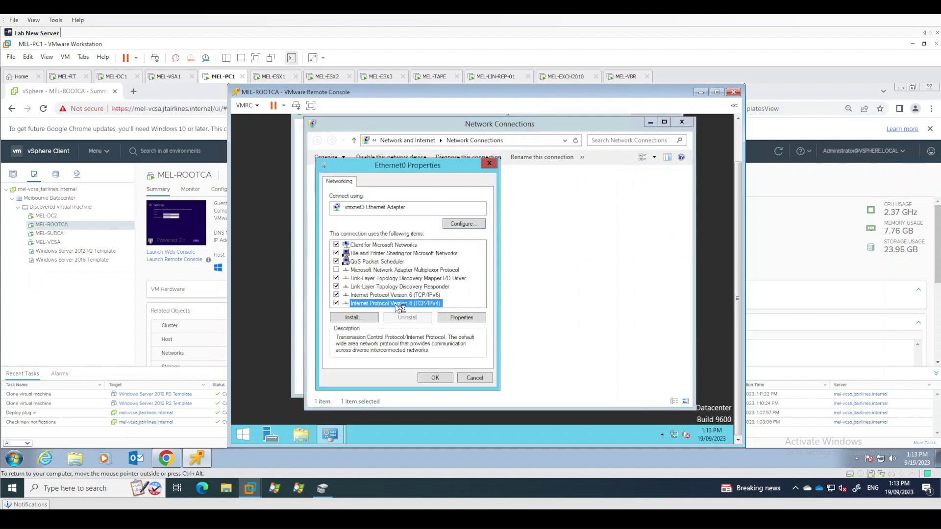
left_click(469, 319)
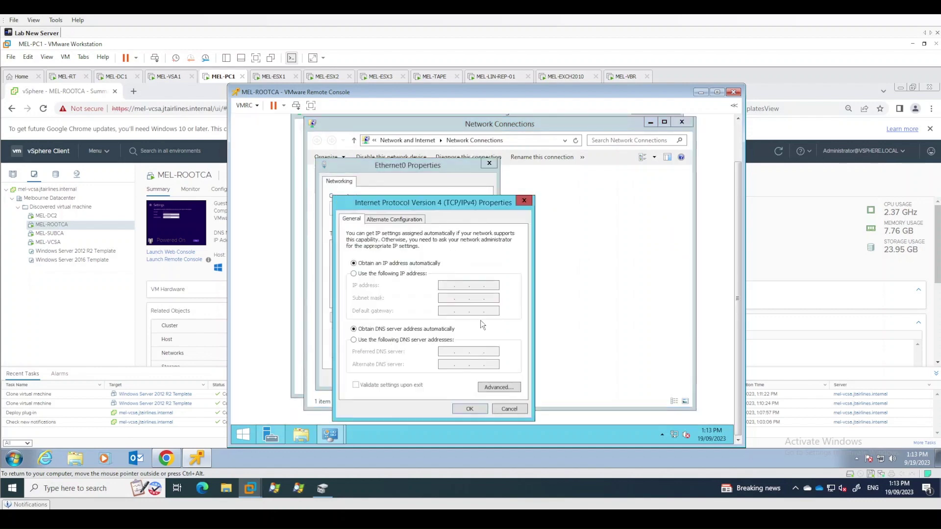
left_click(369, 275)
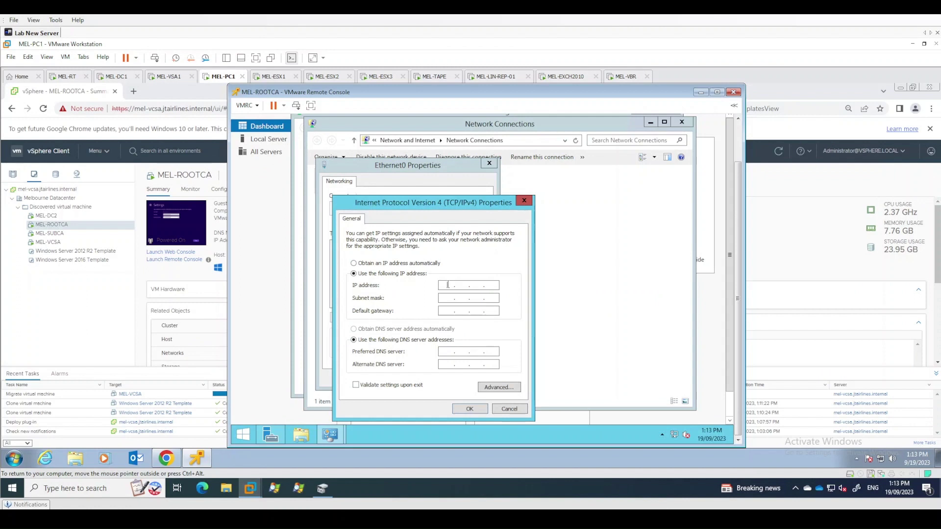
Enter IP 192.168.10.17, mask 255.255.255.0, gateway 192.168.10.1, DNS 192.168.10.10 and 192.168.10.14
left_click(448, 285)
type("192 . 168 . 10 . 17")
key("Tab")
key("Tab")
type("192 . 168 . 10 . 1")
key("Tab")
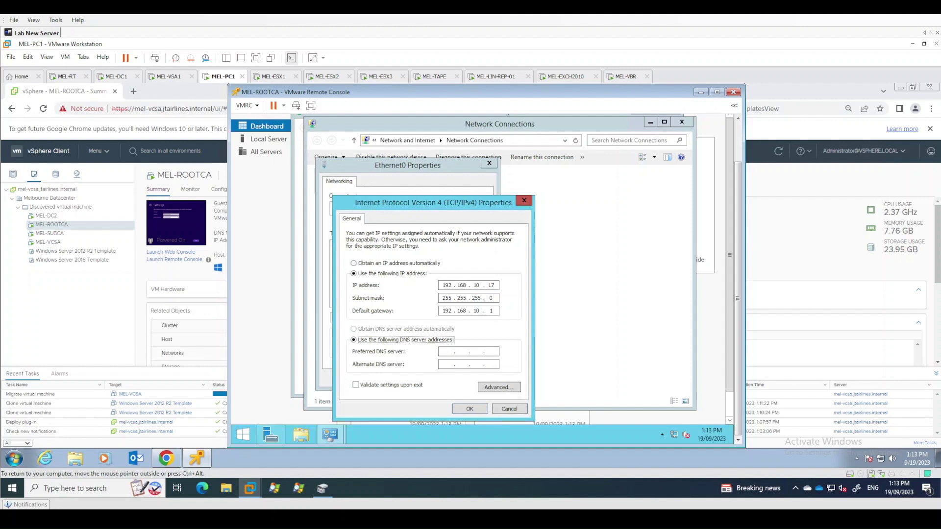
key("Tab")
type("192.168.")
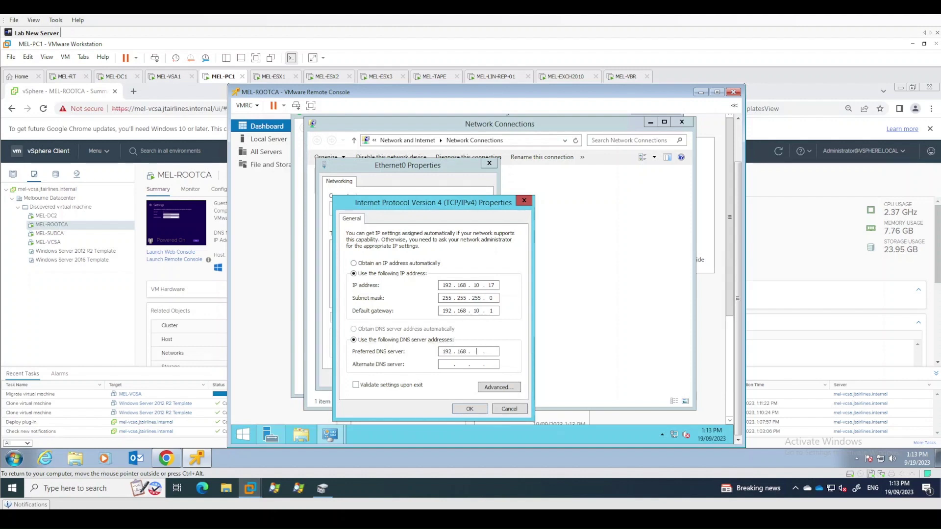
type("10.10192.168.10.14")
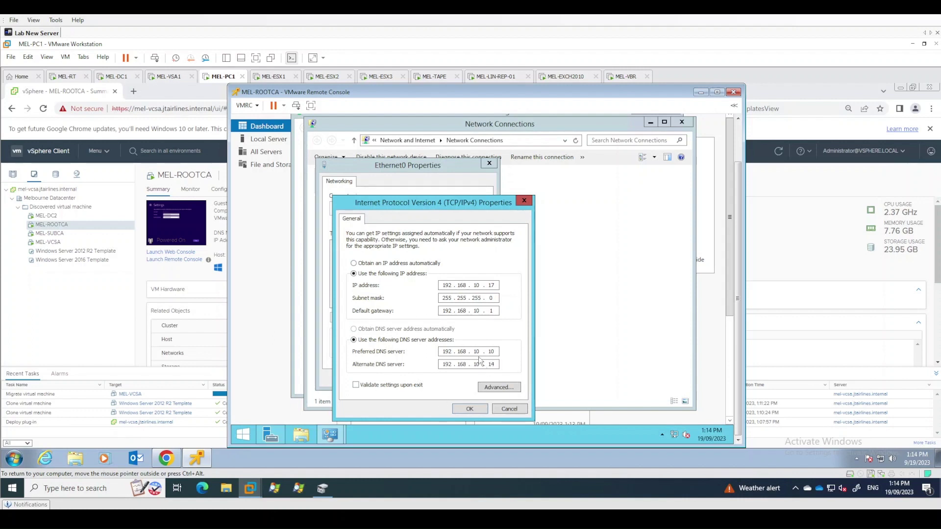
In Command Prompt, ping mel-dc1 and mel-dc2 to confirm both respond, then minimize it
left_click(13, 461)
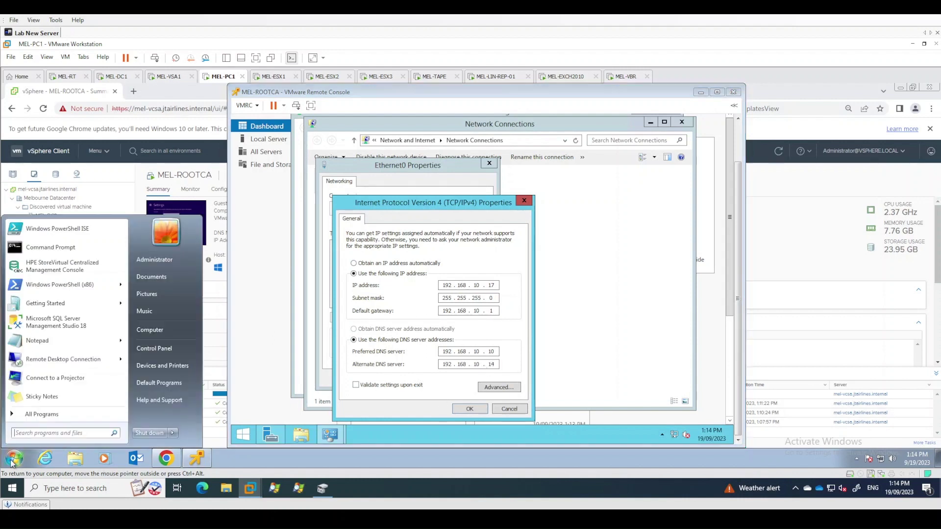
type("cmd")
key("Return")
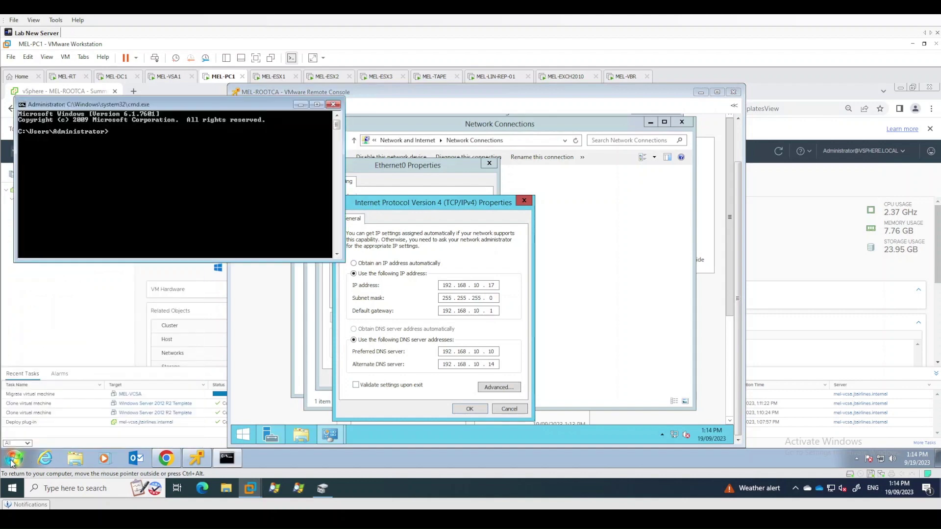
type("ping mel-dc1")
key("Return")
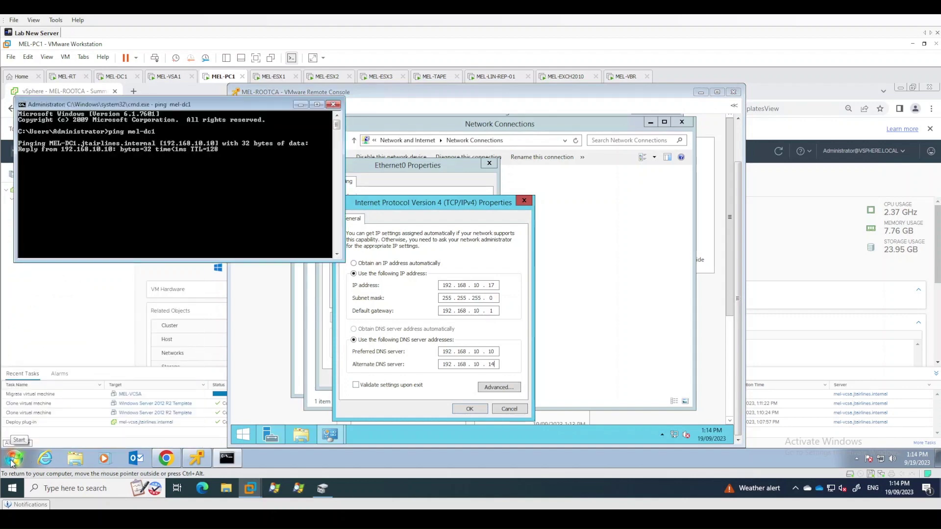
key("ctrl+c")
type("ping mel-")
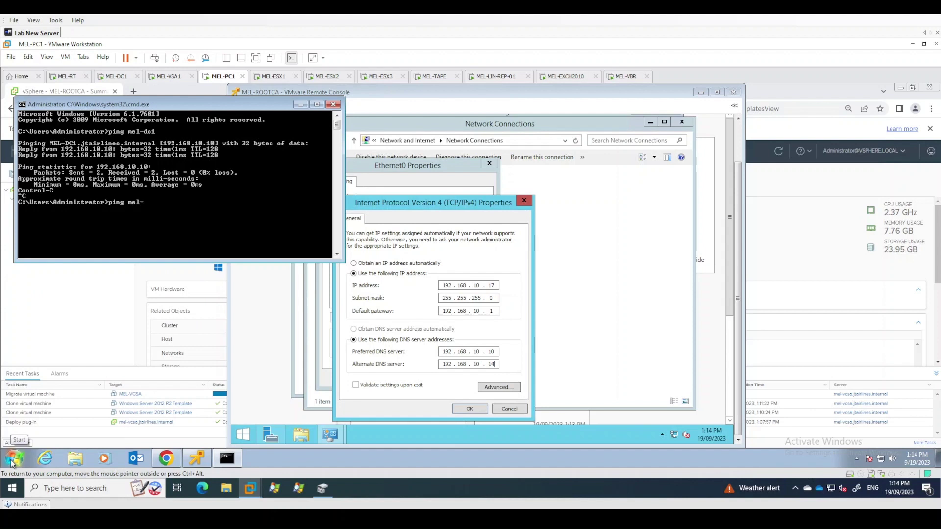
type("dc2")
key("Return")
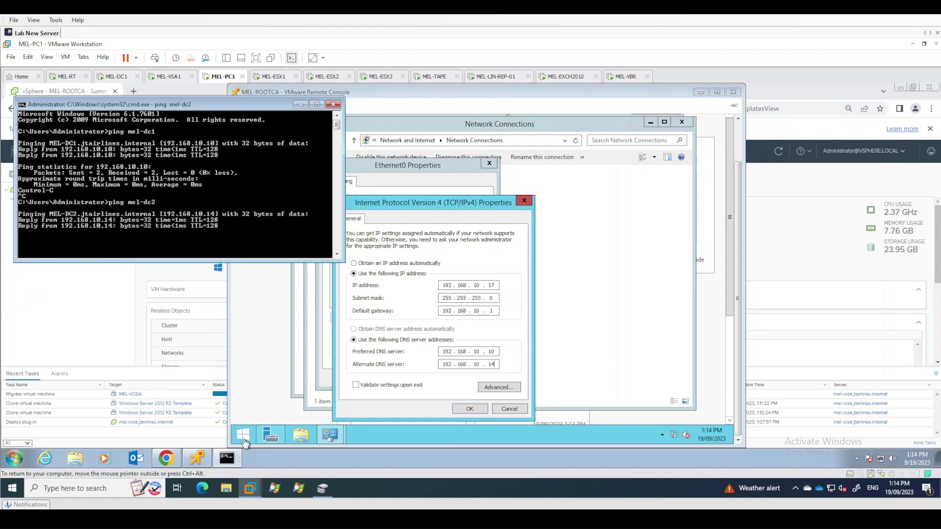
left_click(300, 104)
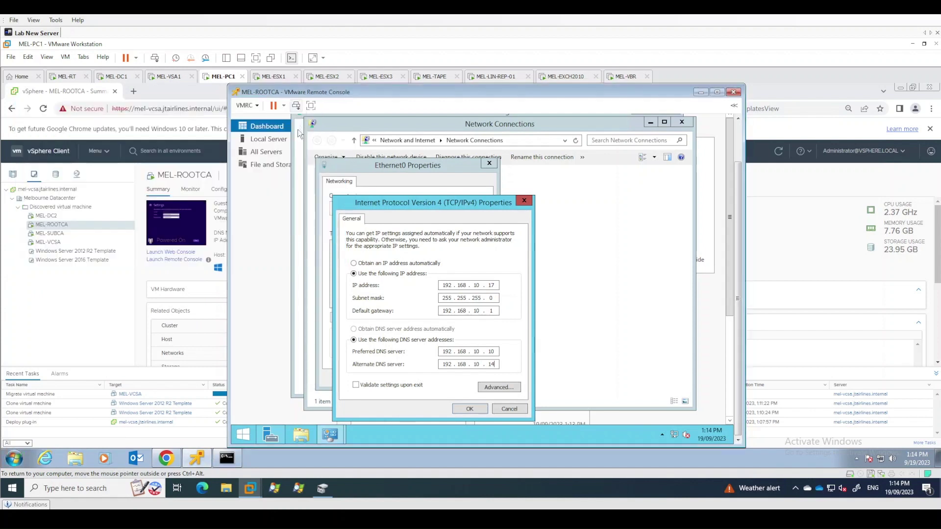
Apply the IPv4 settings with Validate settings upon exit, and close the adapter windows
left_click(387, 385)
left_click(470, 409)
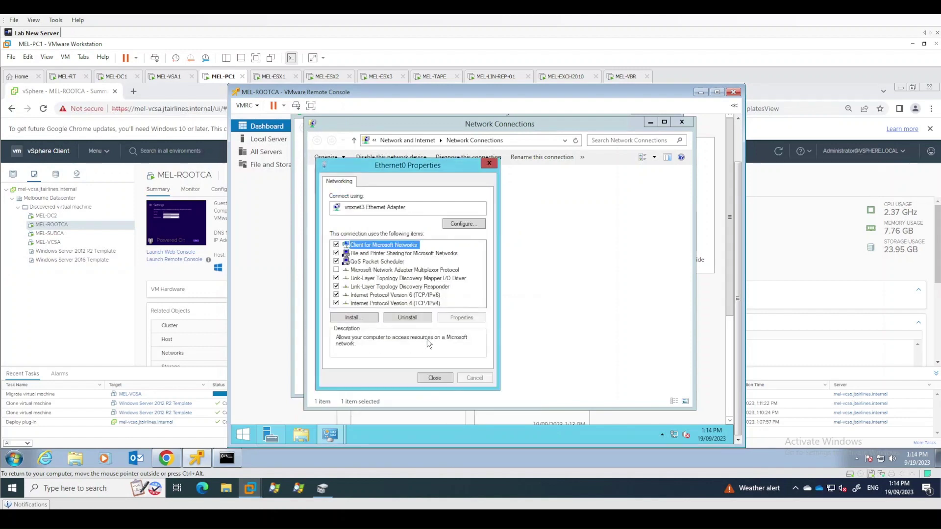
left_click(435, 378)
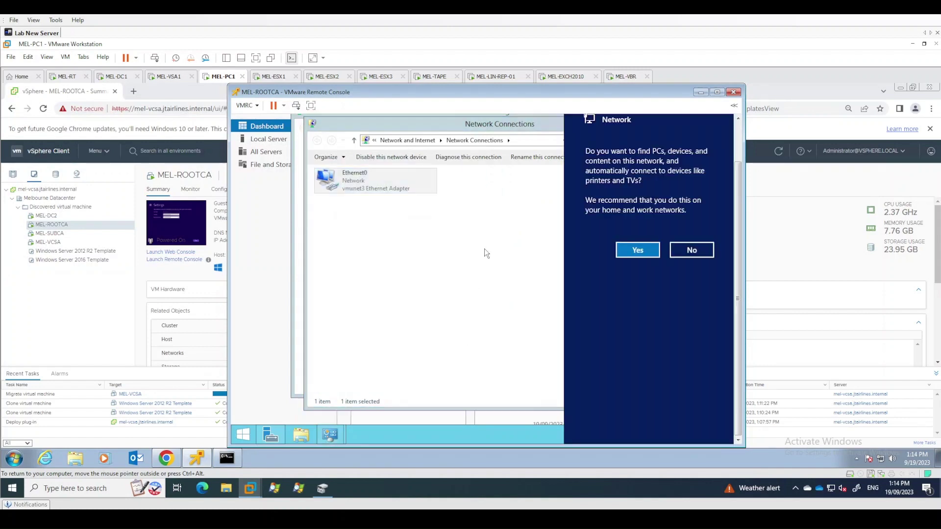
left_click(482, 216)
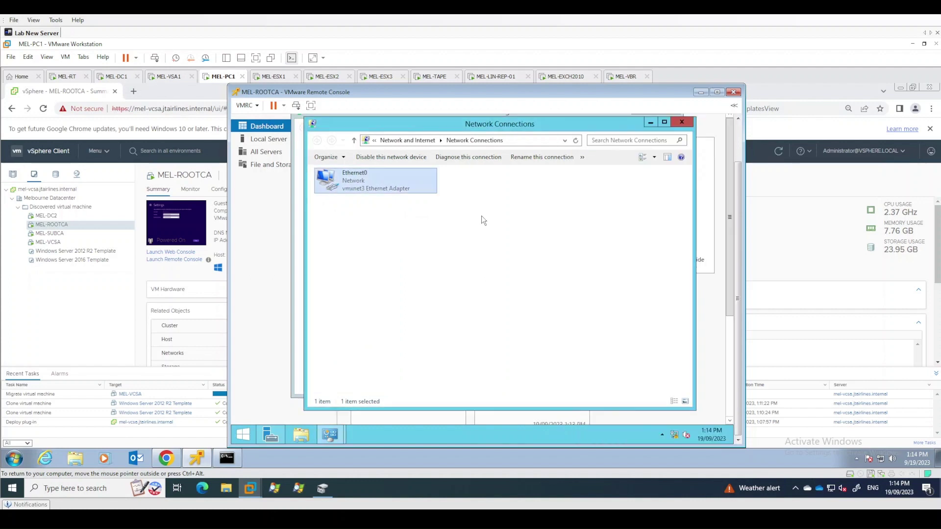
left_click(683, 122)
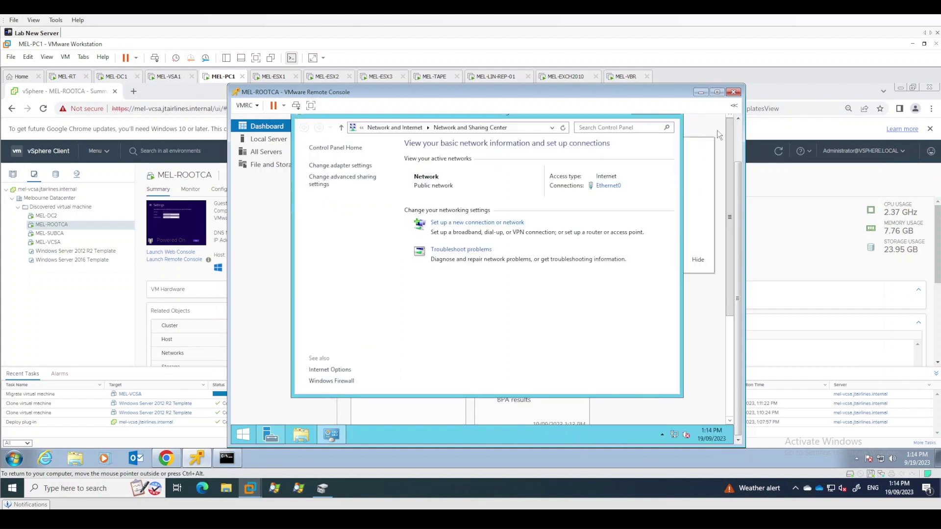
left_click(738, 129)
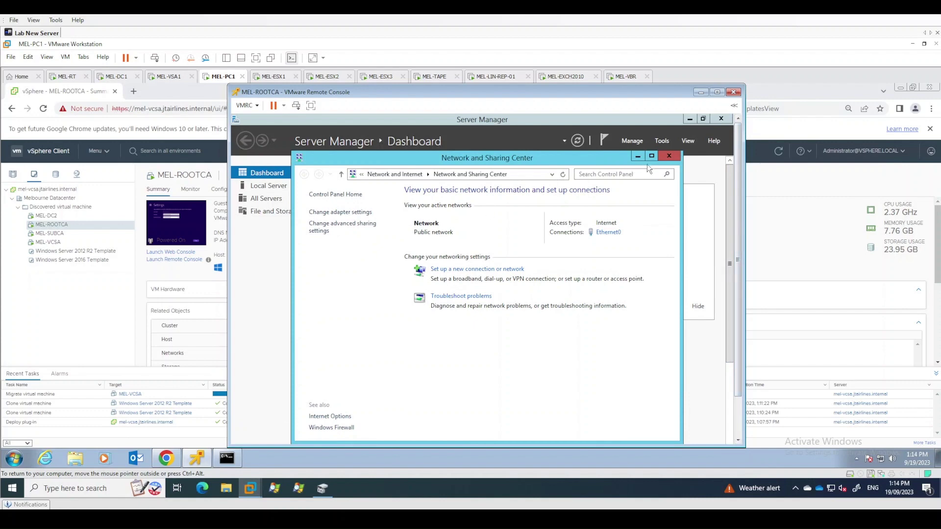
From Server Manager's Local Server, change the computer name to MEL-ROOTCA in the workgroup and restart now
left_click(677, 158)
left_click(290, 186)
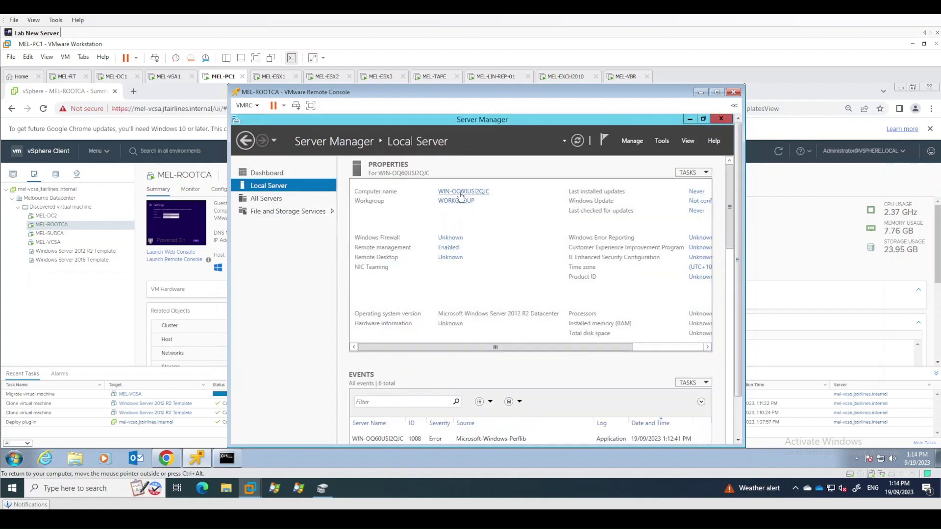
left_click(460, 192)
left_click(450, 272)
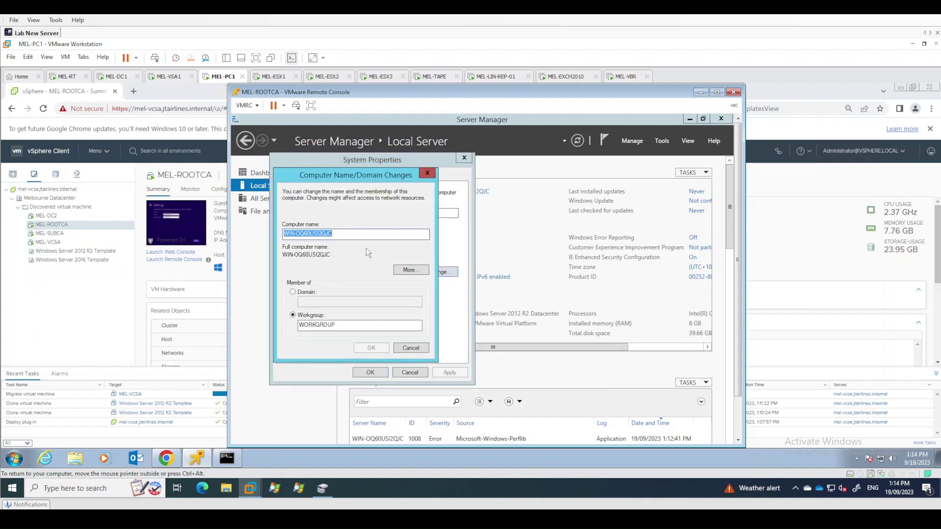
type("MEL-R")
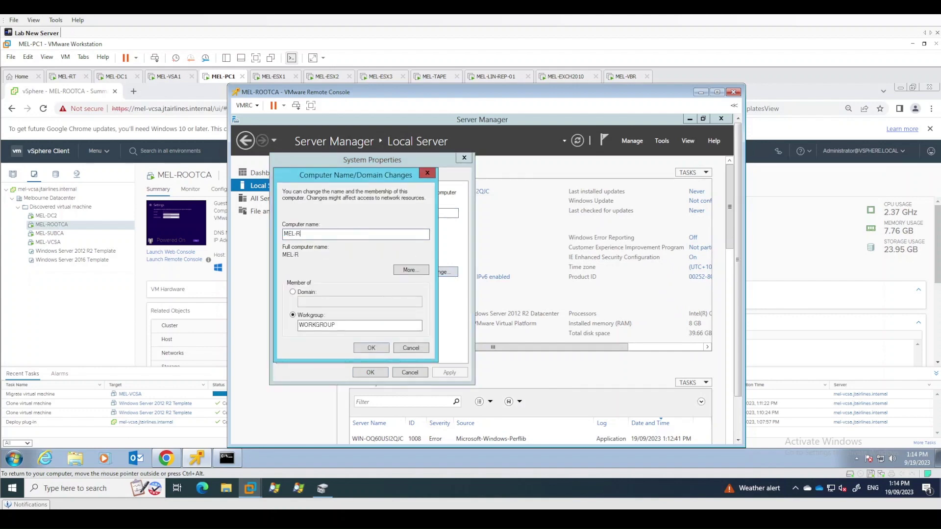
type("OOTCA")
key("alt+d")
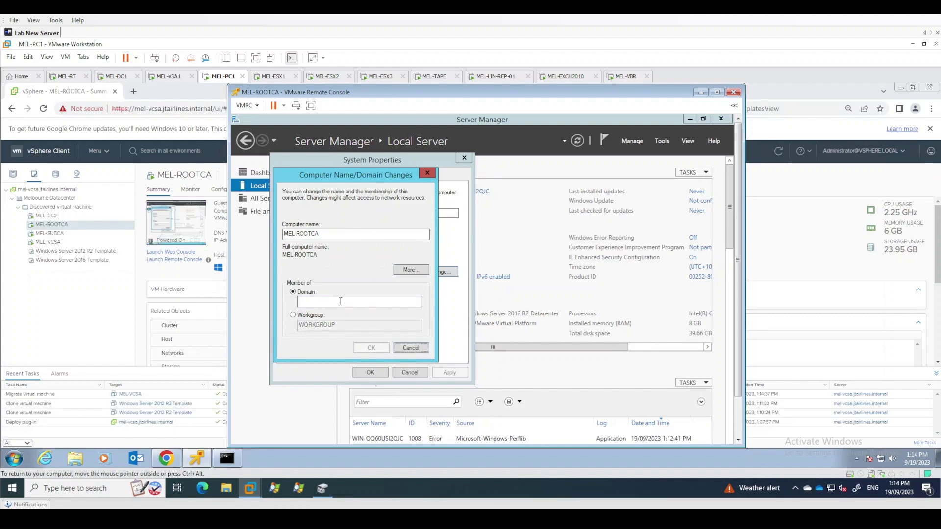
left_click(303, 317)
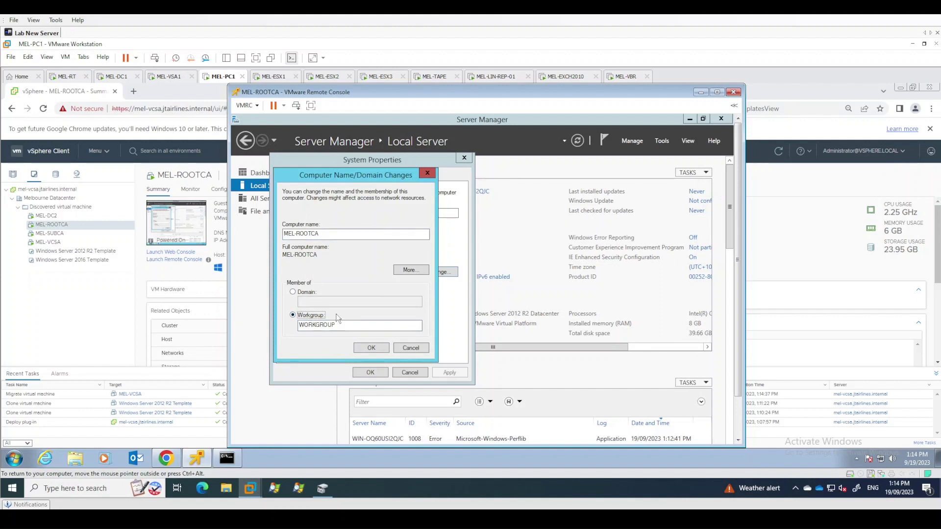
left_click(367, 348)
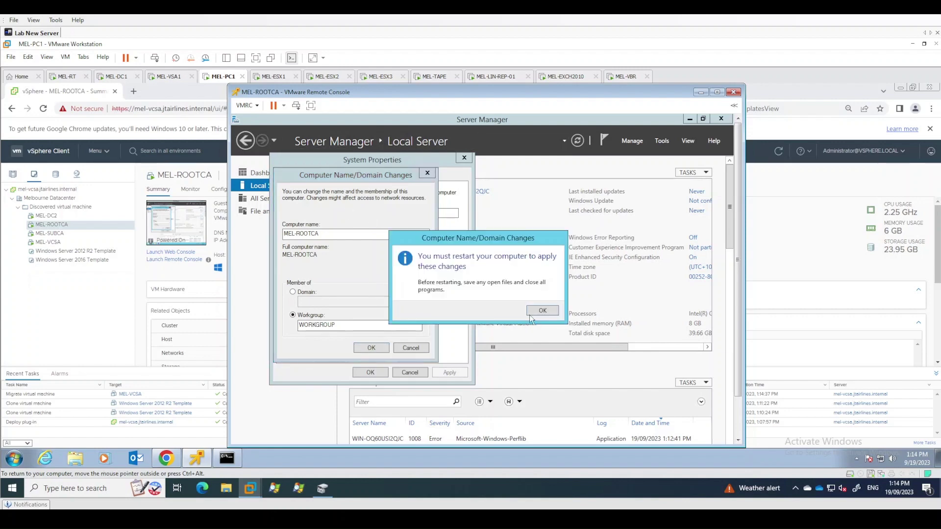
left_click(556, 310)
left_click(375, 375)
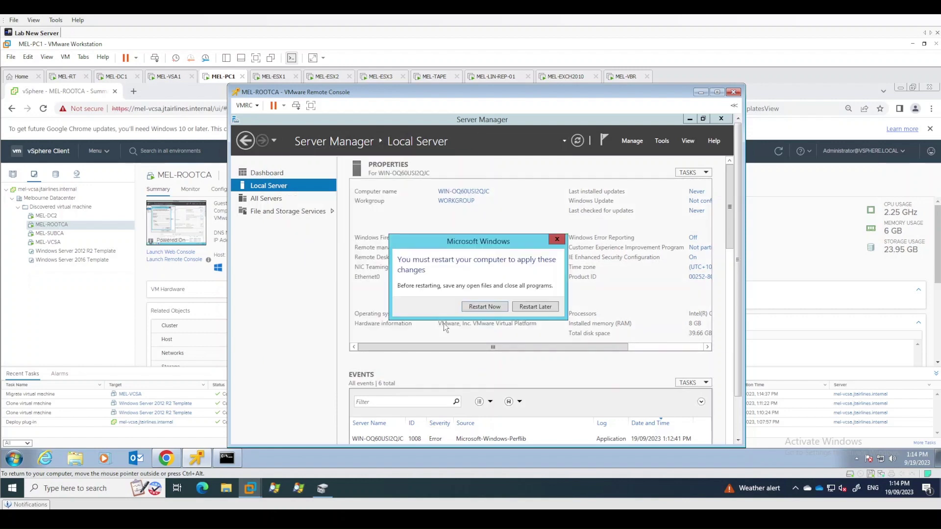
left_click(485, 307)
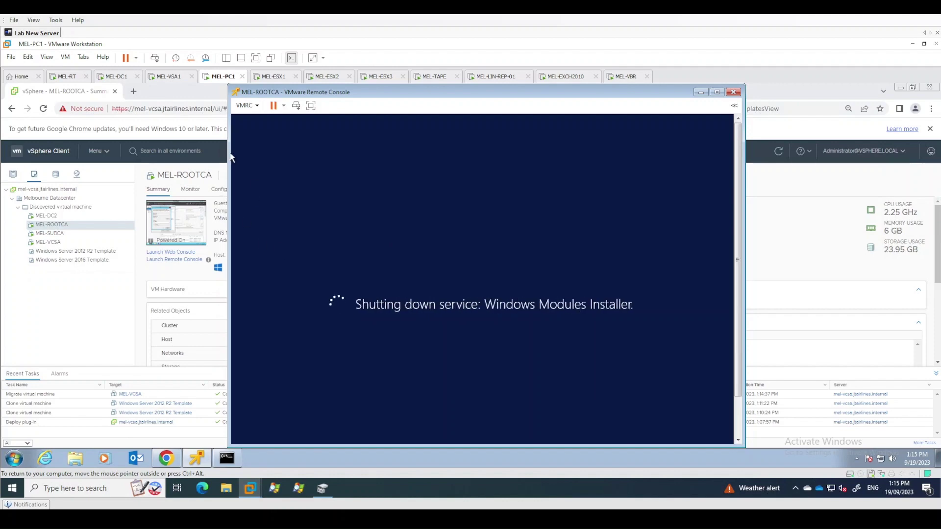
On MEL-DC1, keep the session, open DNS Manager and browse to the jtairlines.internal zone
left_click(125, 78)
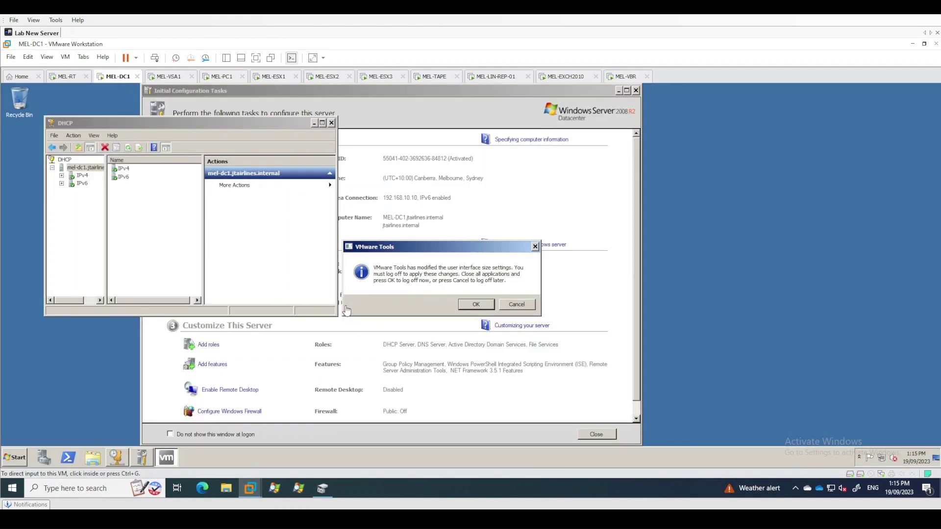
left_click(505, 305)
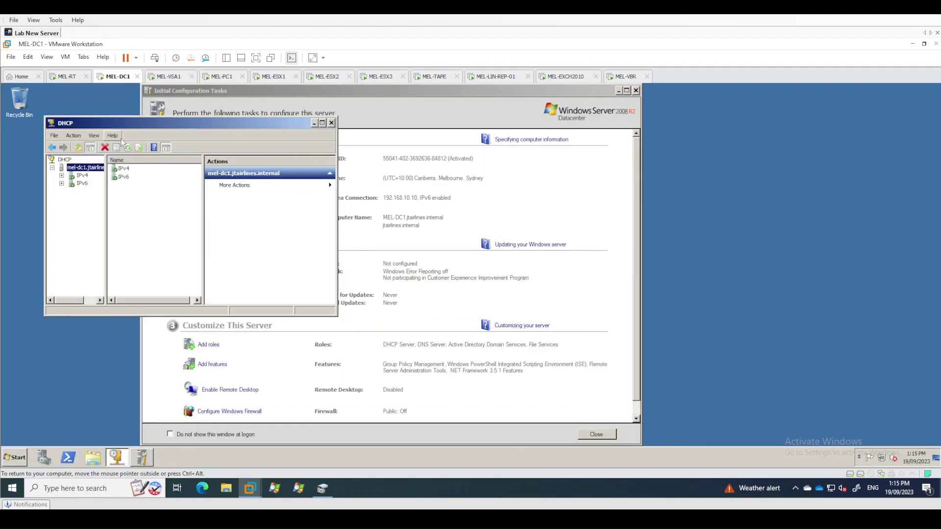
left_click(19, 459)
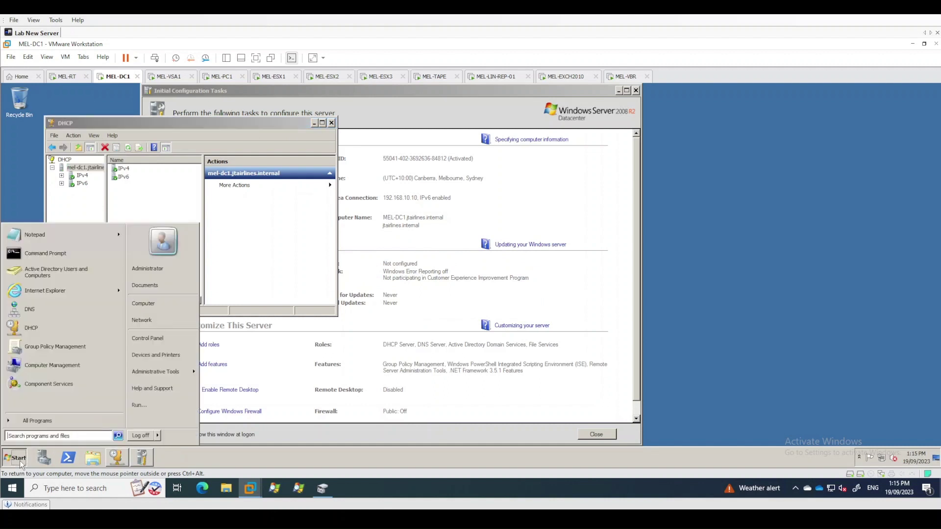
type("dns")
key("Return")
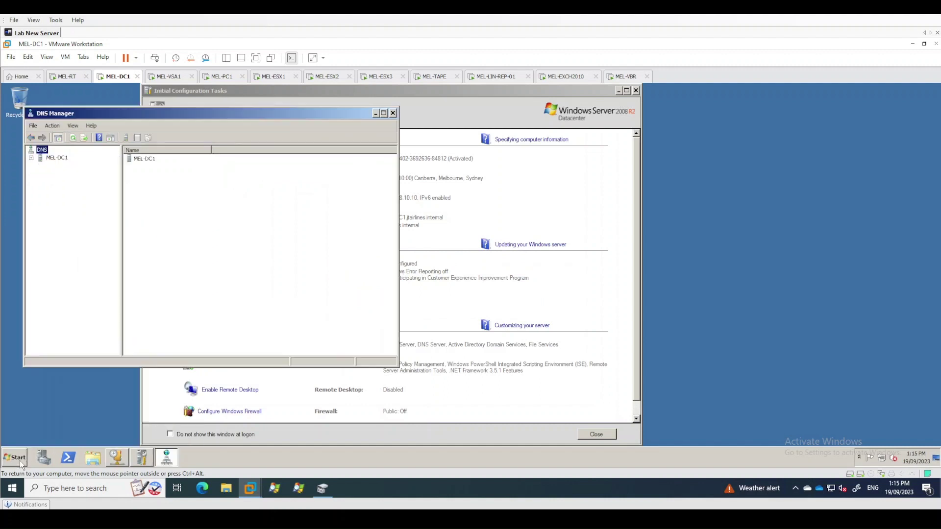
double_click(139, 161)
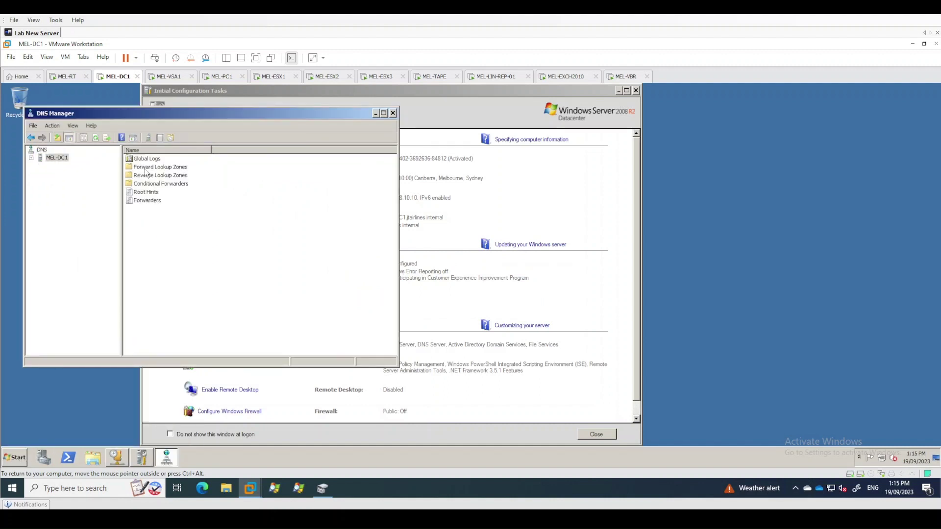
double_click(144, 168)
double_click(91, 174)
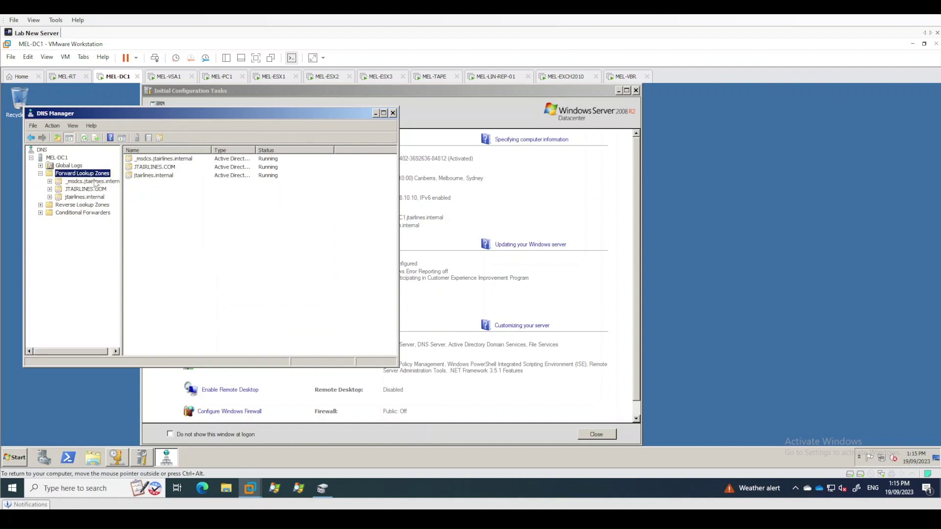
double_click(95, 197)
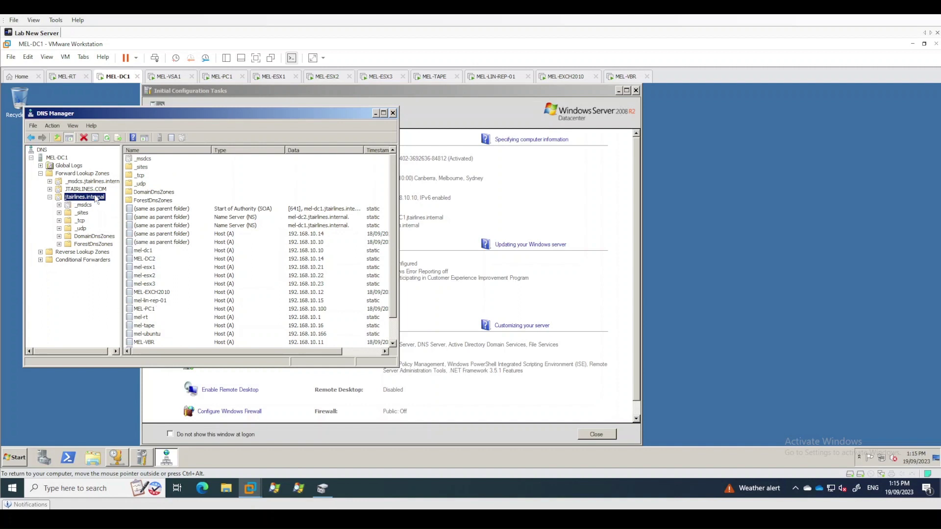
Add host record mel-rootca at 192.168.10.17 with a matching PTR record
right_click(95, 197)
left_click(128, 217)
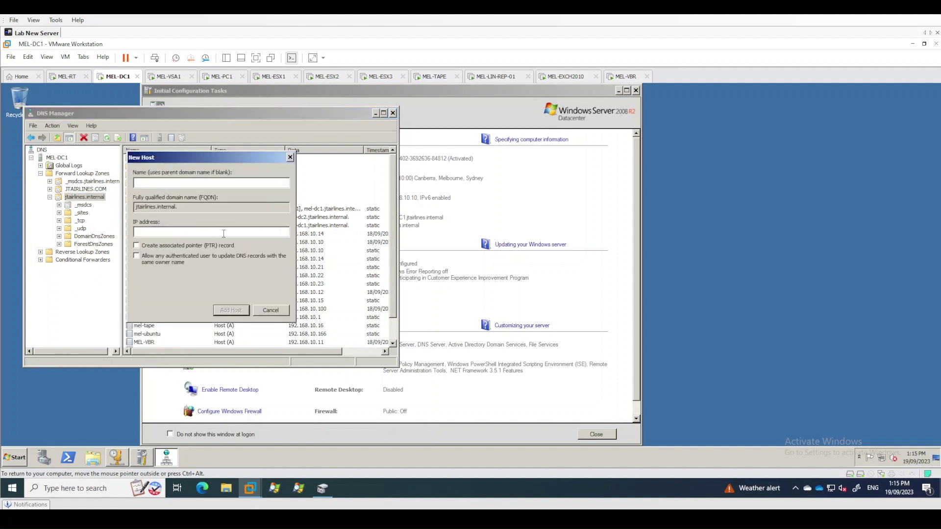
type("mel-rootca")
key("Tab")
type("192.168.10.17")
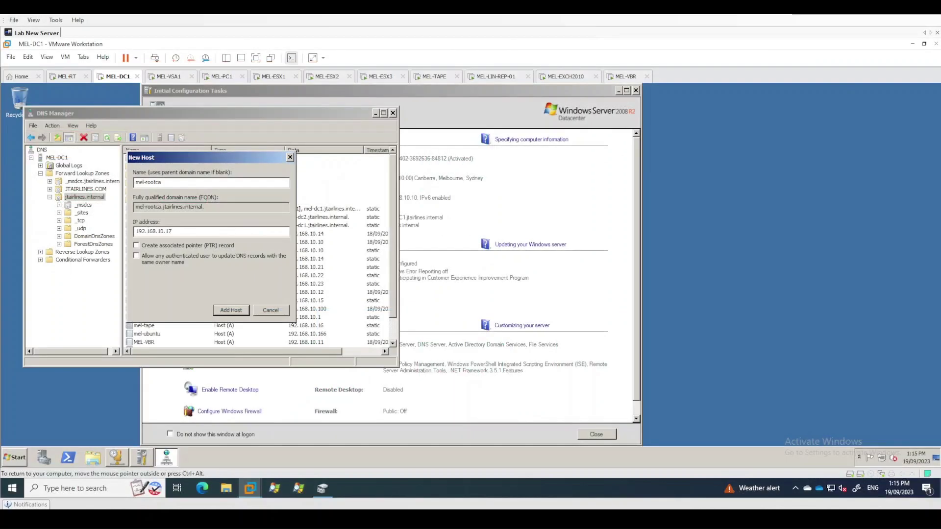
left_click(181, 245)
left_click(236, 312)
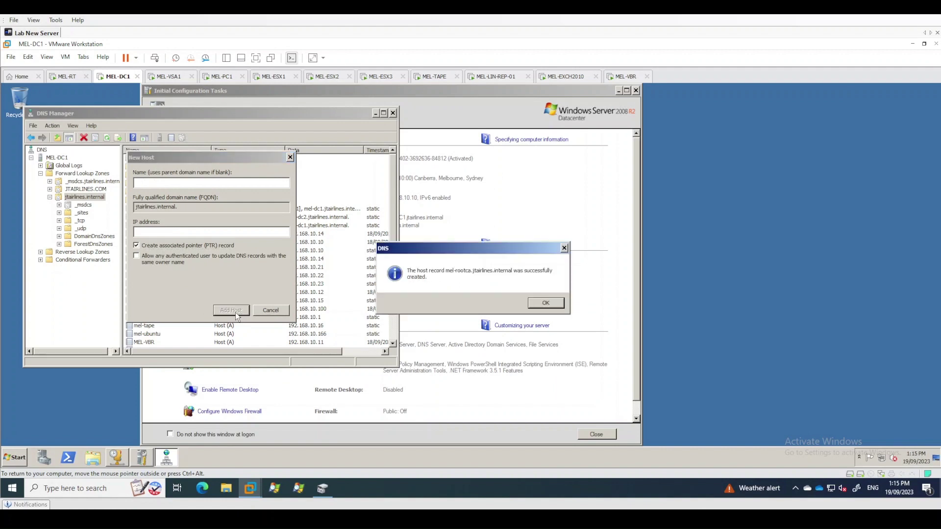
left_click(546, 303)
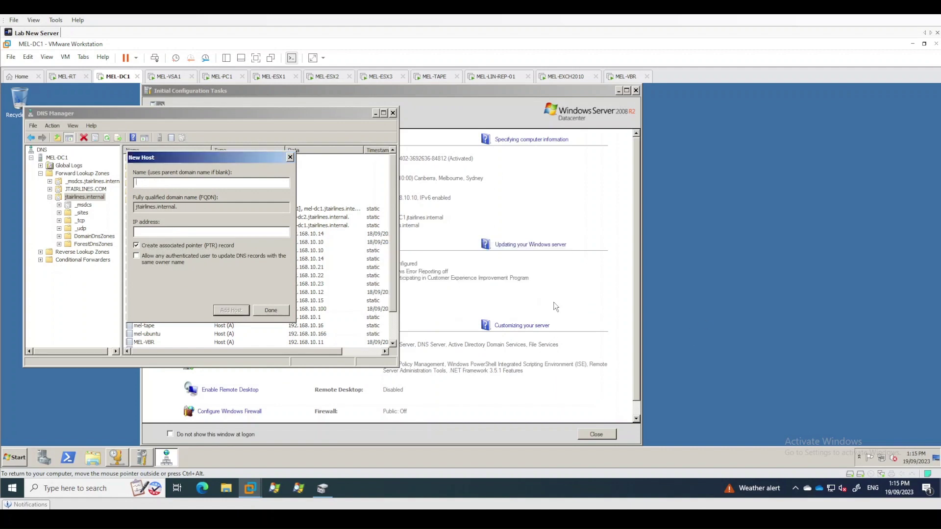
left_click(268, 311)
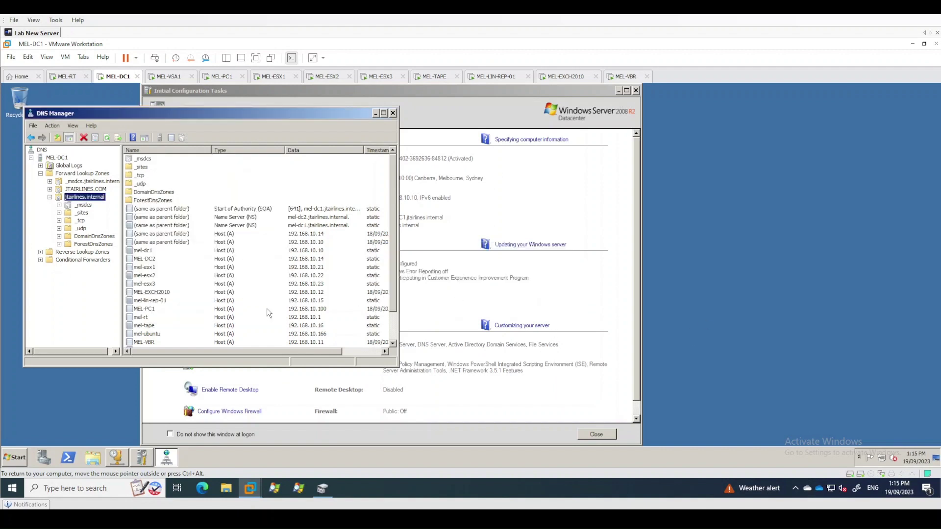
Close DNS Manager, DHCP and Initial Configuration Tasks, then send Ctrl+Alt+Del to MEL-ROOTCA
left_click(392, 113)
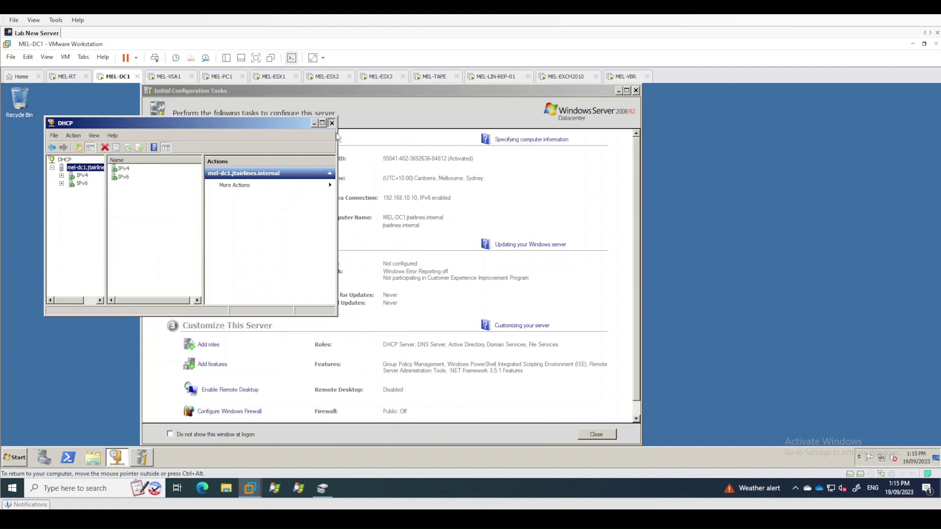
left_click(332, 123)
left_click(597, 434)
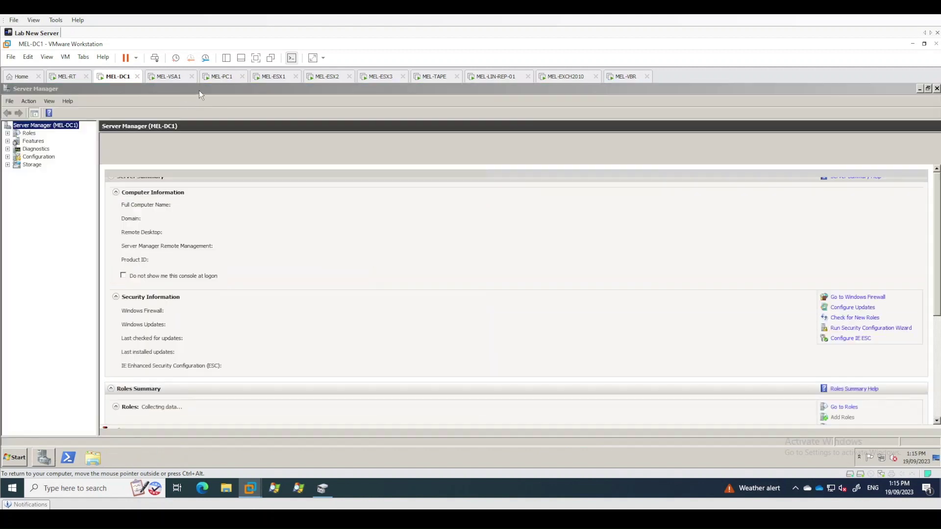
left_click(220, 77)
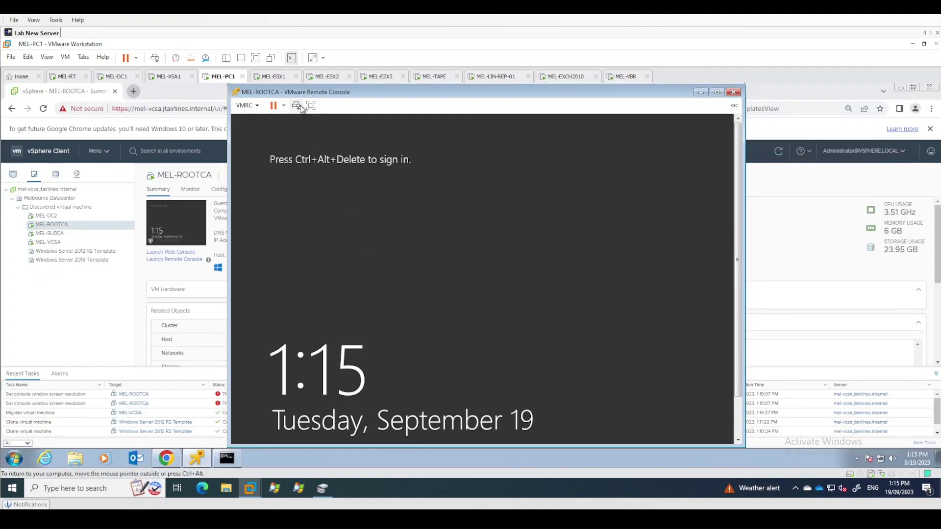
left_click(297, 105)
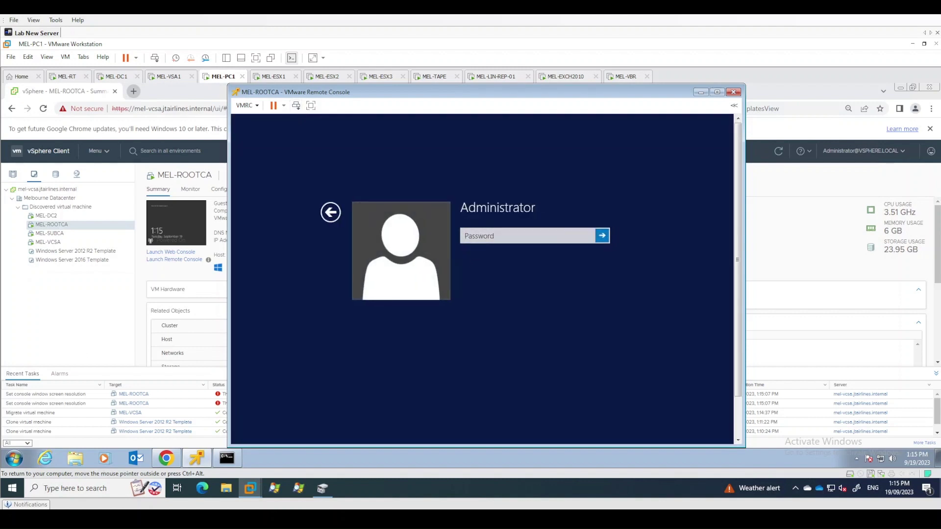
Sign in to MEL-ROOTCA with the Administrator password and maximise the remote console window
left_click(495, 235)
type("************")
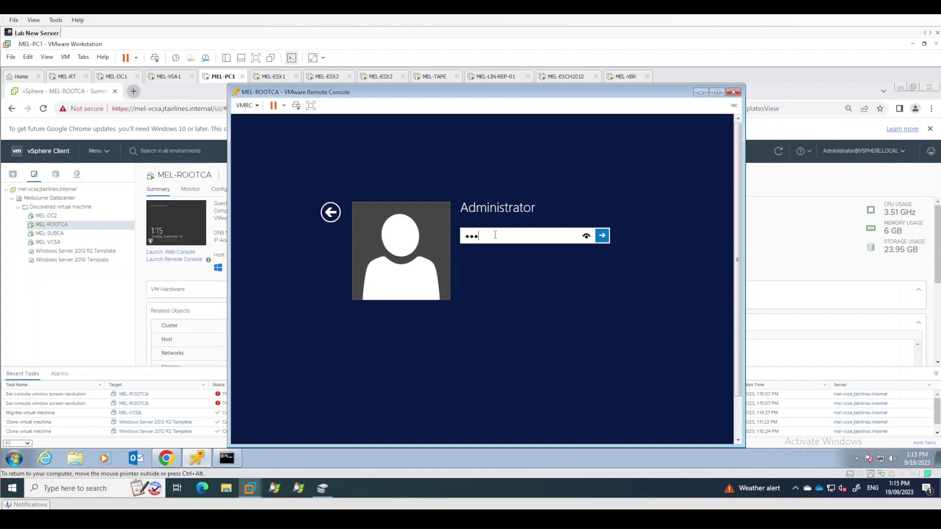
key("Return")
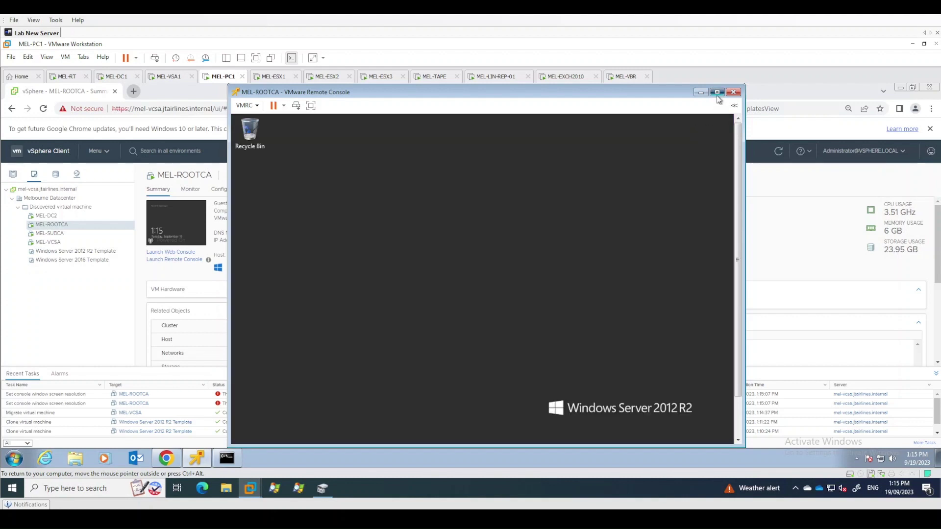
left_click(717, 92)
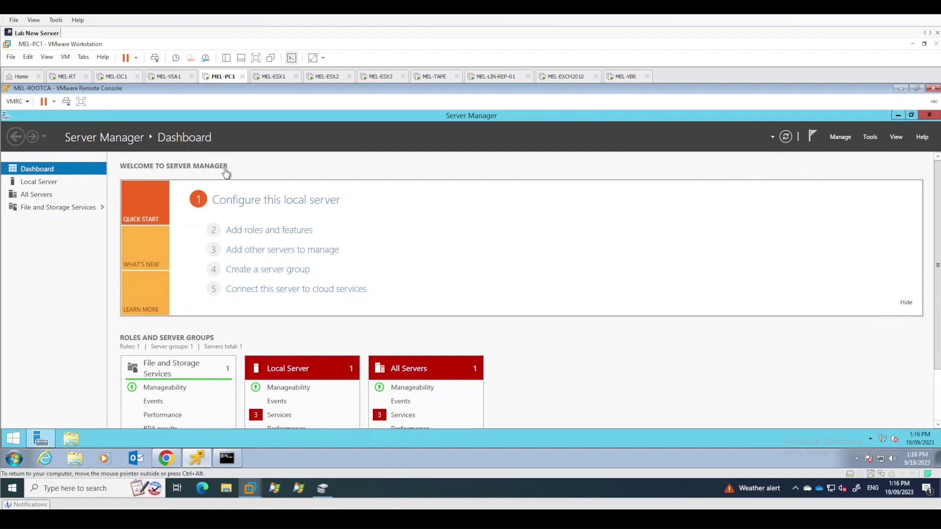
left_click(839, 138)
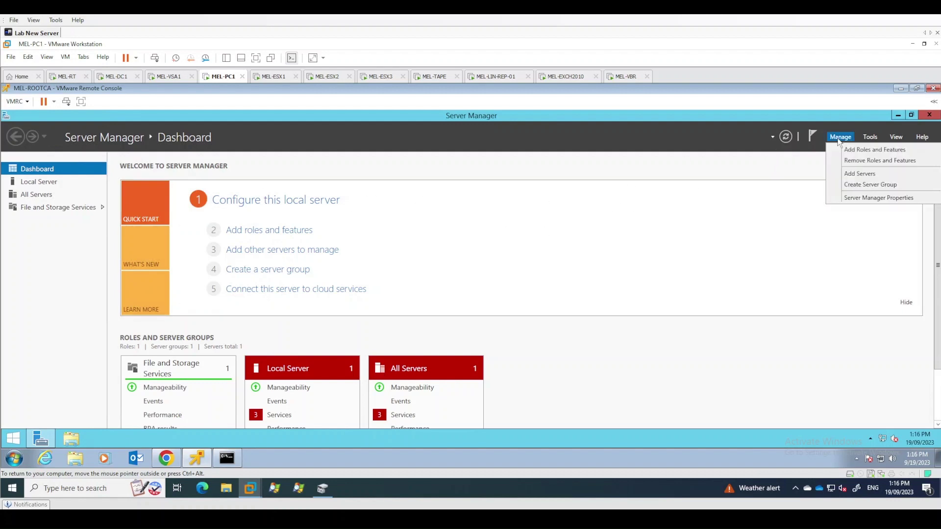
Start Add Roles and Features with a role-based installation targeting MEL-ROOTCA
left_click(863, 153)
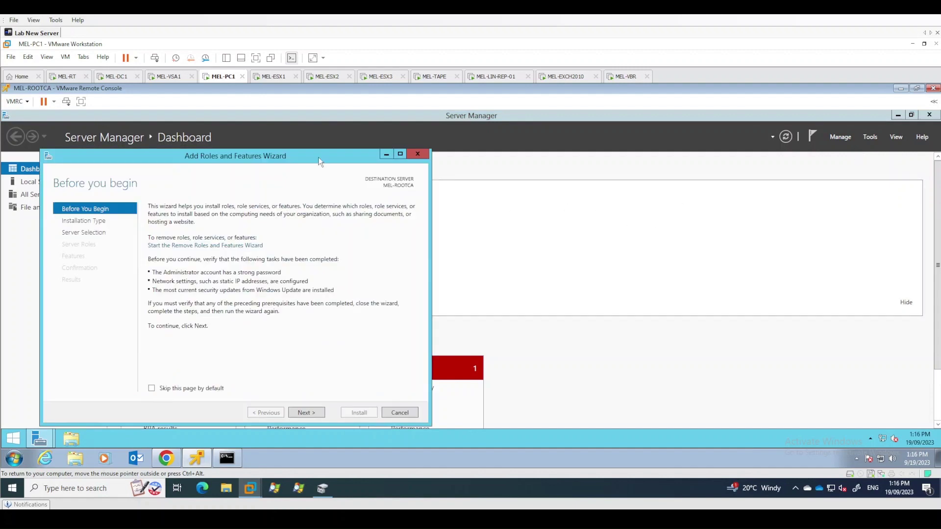
double_click(320, 159)
double_click(494, 118)
left_click_drag(265, 158, 466, 152)
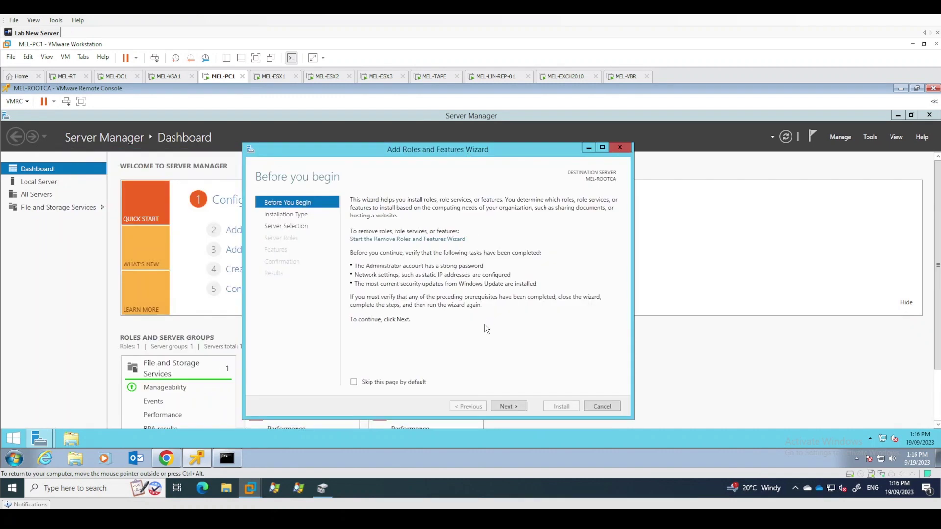
left_click(499, 408)
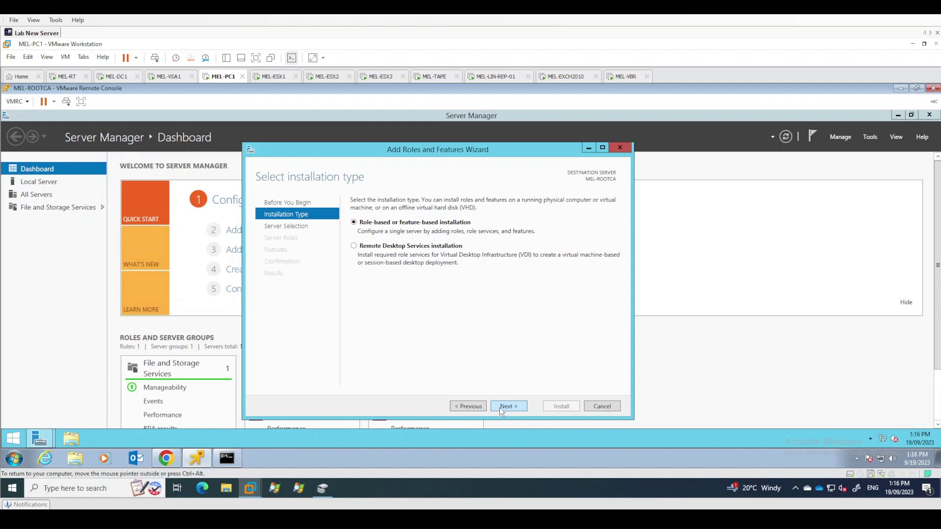
left_click(500, 408)
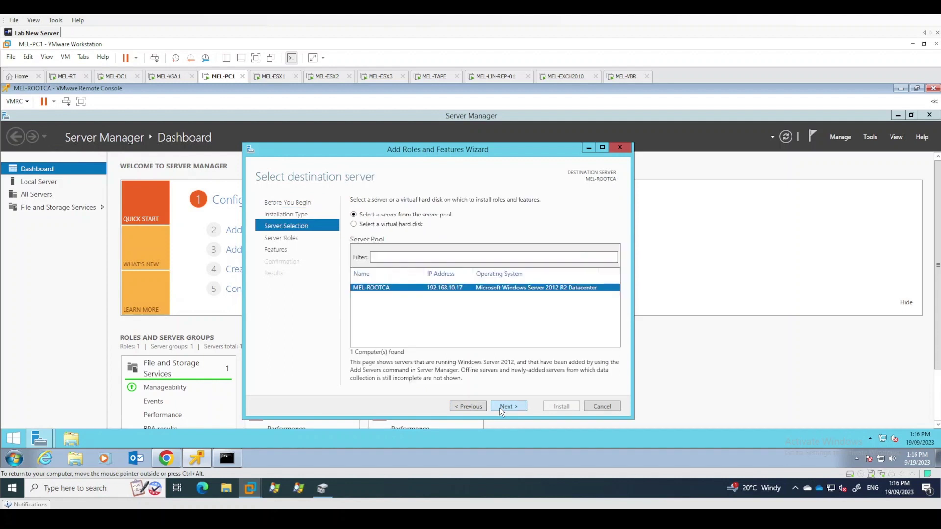
left_click(500, 409)
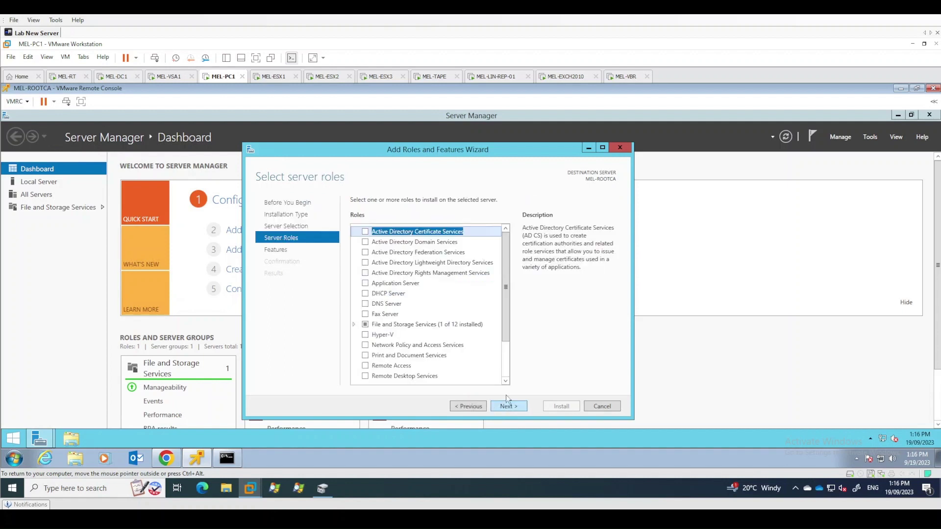
Select Active Directory Certificate Services with its management tools and proceed to role services
left_click(365, 232)
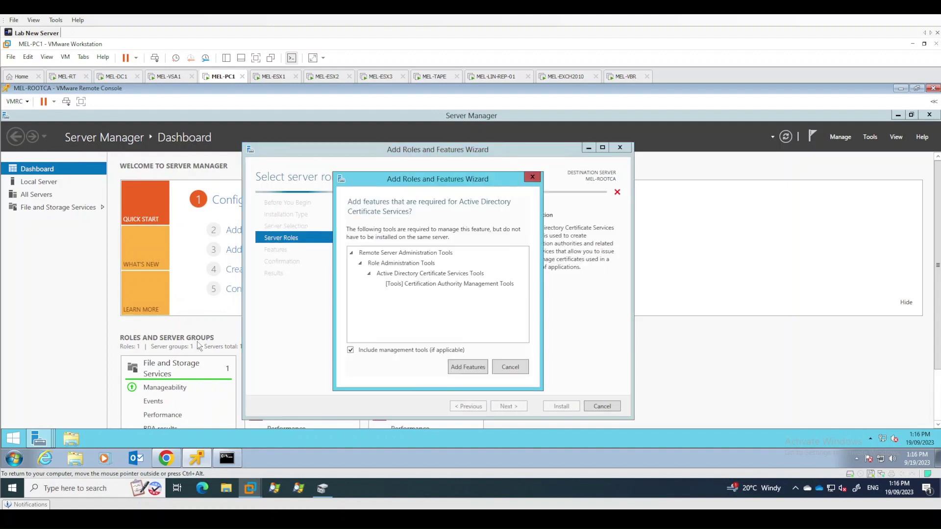
left_click(467, 368)
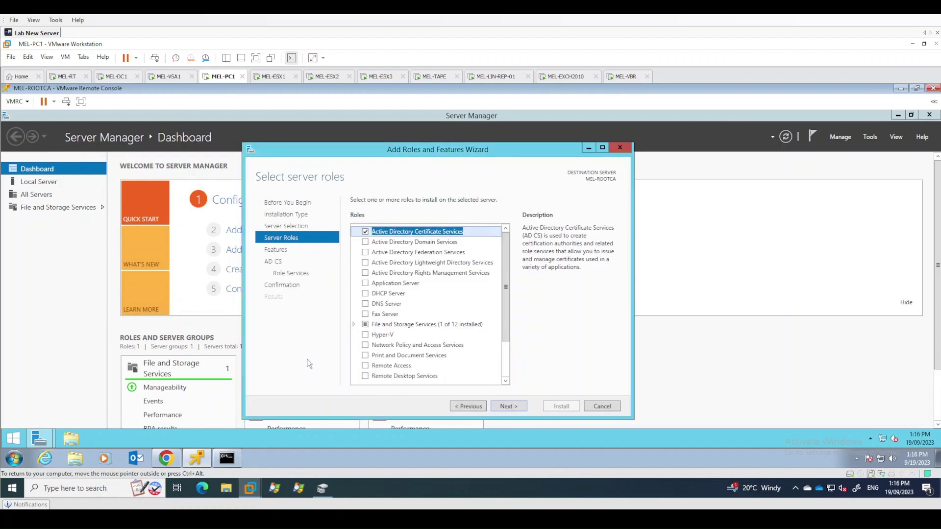
left_click(510, 409)
left_click(511, 409)
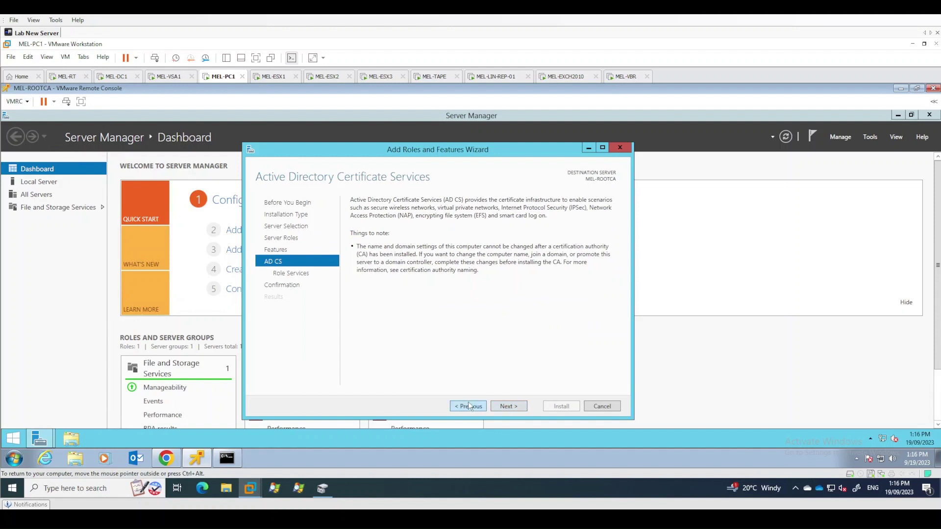
left_click(470, 406)
left_click(513, 406)
left_click(514, 408)
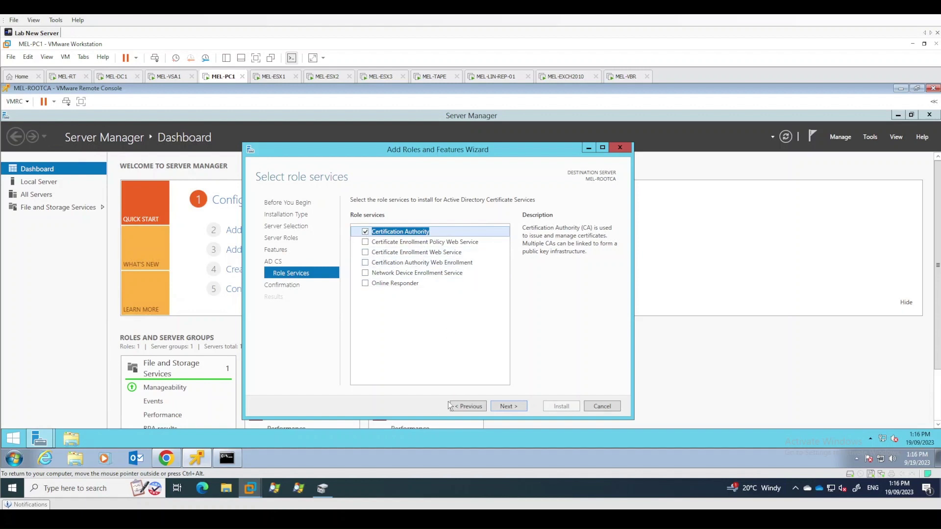
Choose Certification Authority, allow automatic restarts, and install the role
left_click(509, 406)
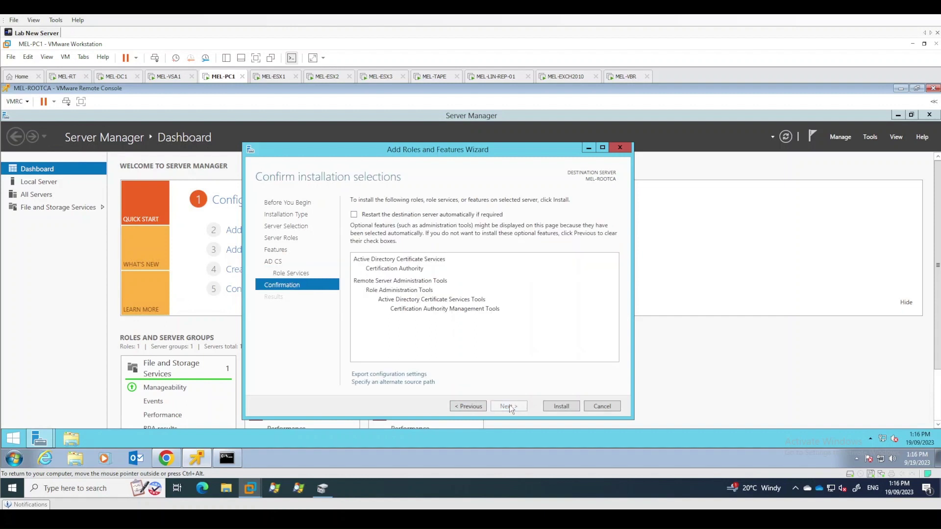
left_click(429, 217)
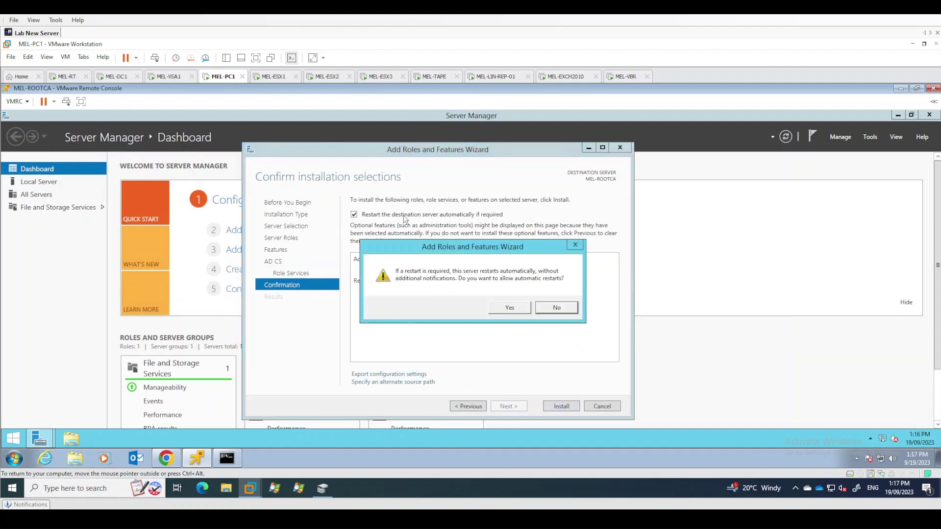
left_click(513, 307)
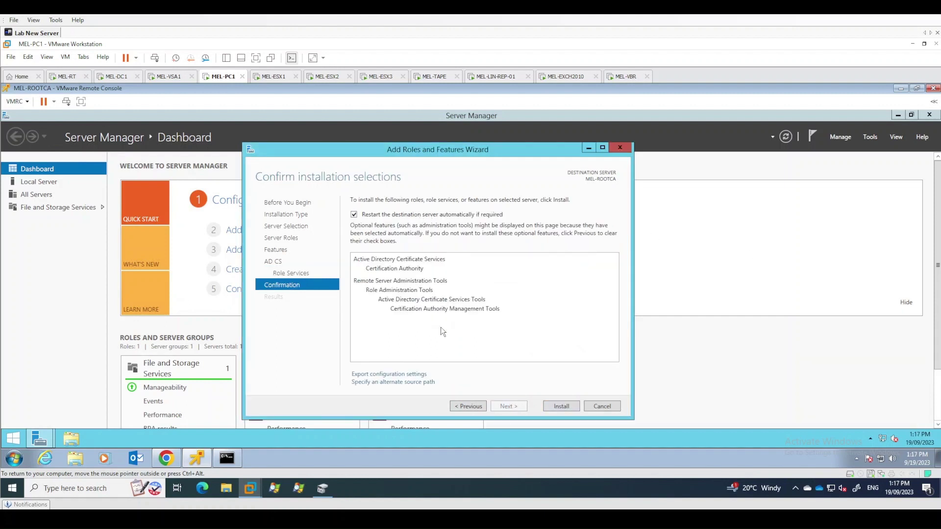
left_click(561, 407)
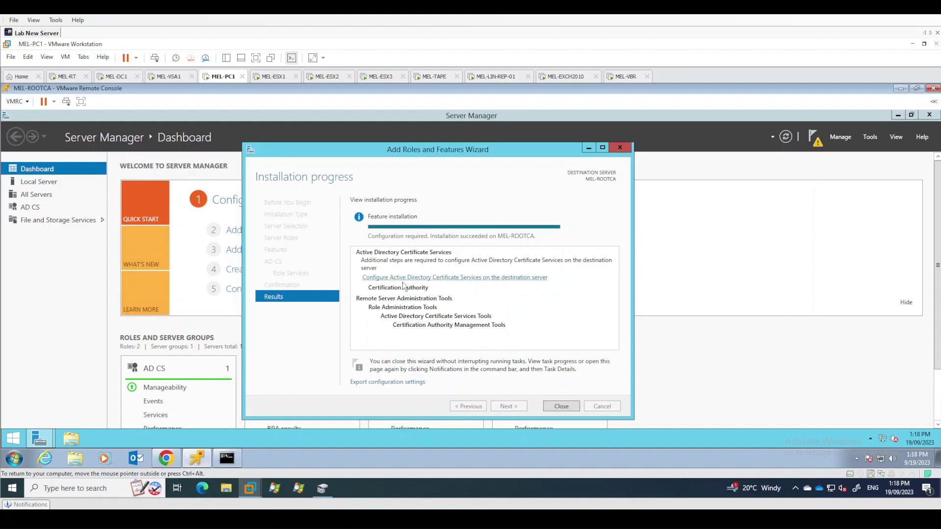
left_click(453, 276)
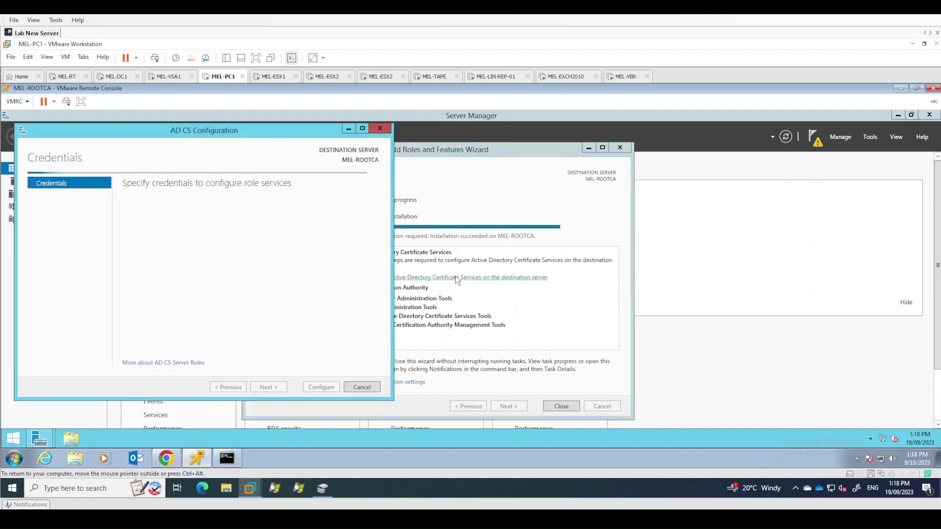
Configure AD CS with Administrator credentials for the Certification Authority role, accepting the setup and CA type
left_click_drag(273, 133, 537, 138)
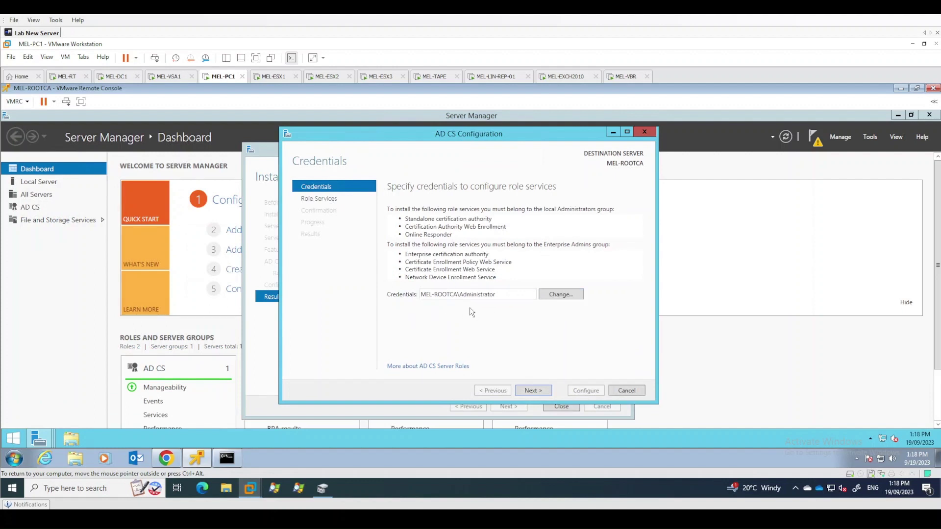
left_click(527, 390)
left_click(392, 210)
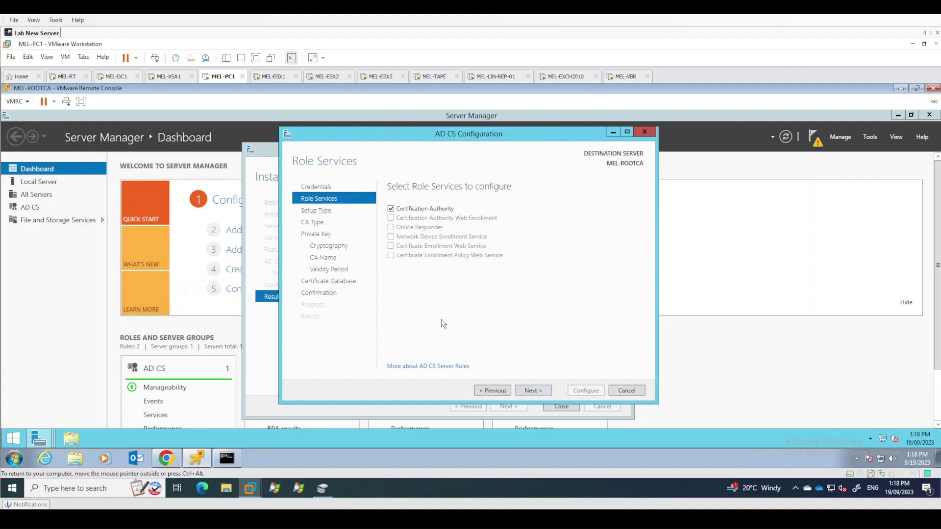
left_click(526, 390)
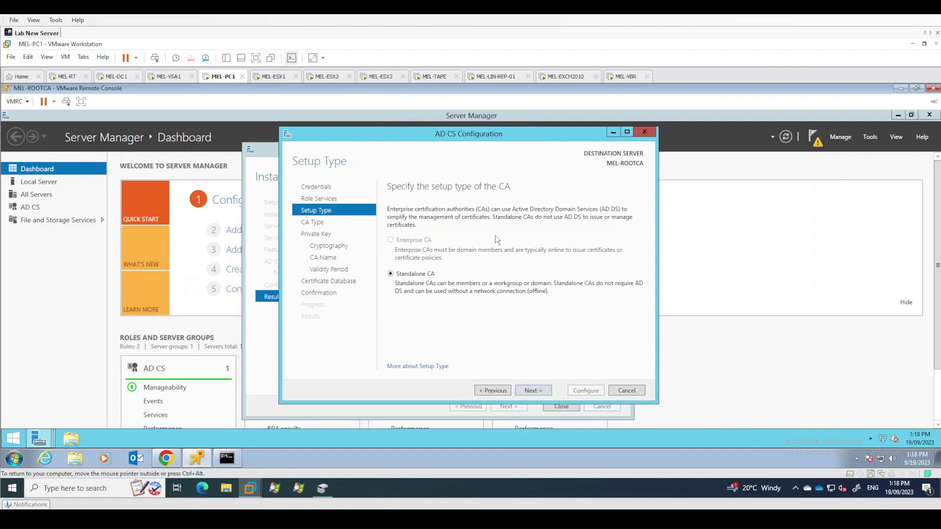
left_click(541, 390)
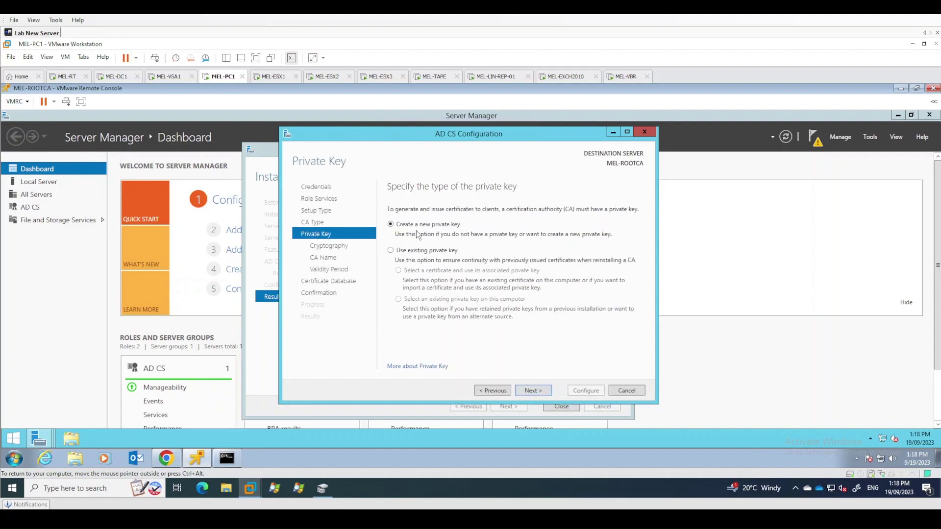
Create a new private key using RSA 2048-bit with SHA256 hashing
left_click(542, 391)
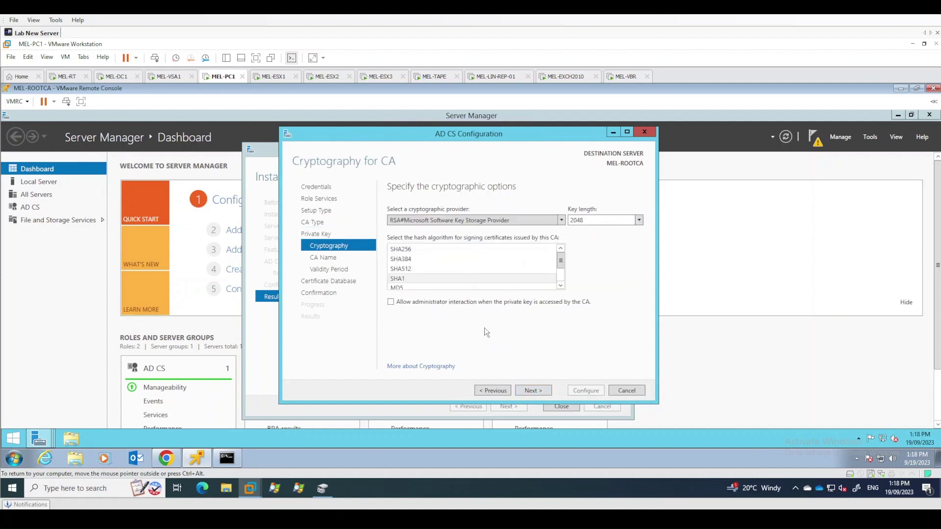
left_click(416, 248)
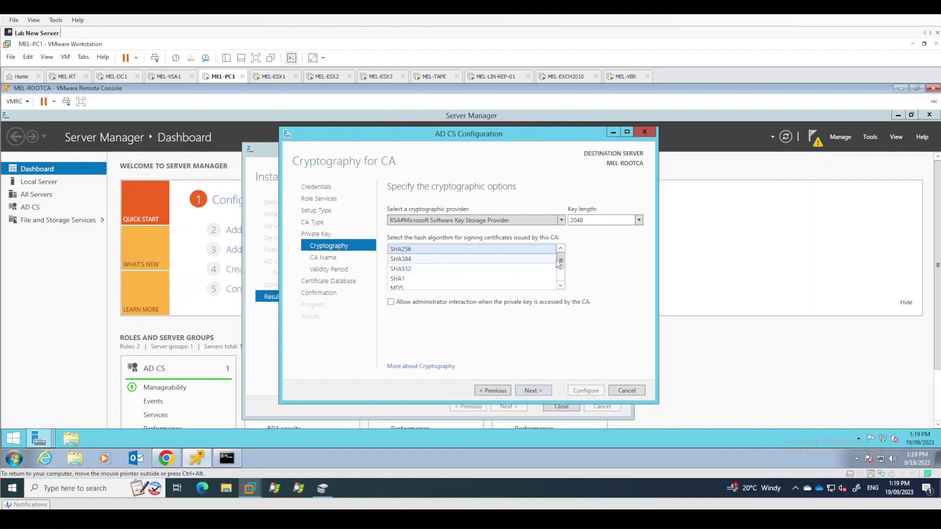
mouse_move(563, 263)
left_mouse_down()
mouse_move(563, 282)
mouse_move(562, 253)
left_mouse_up()
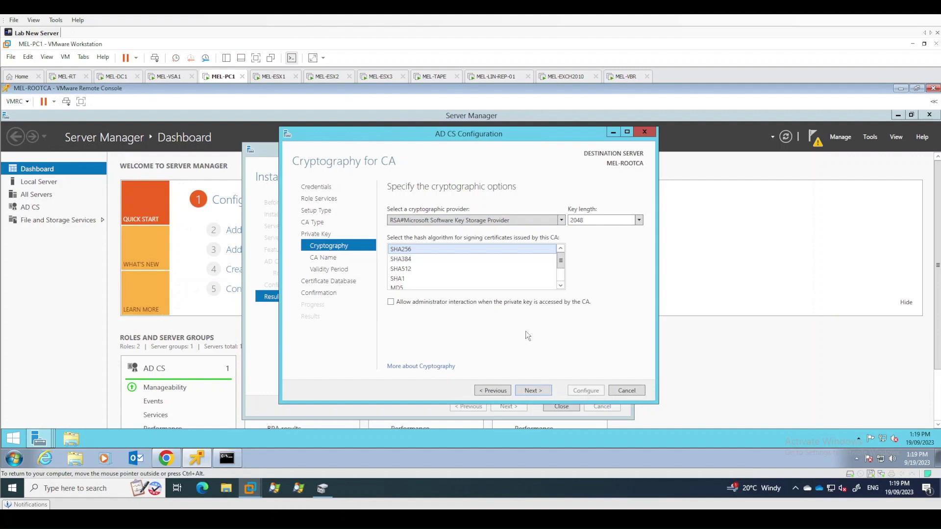
left_click(542, 391)
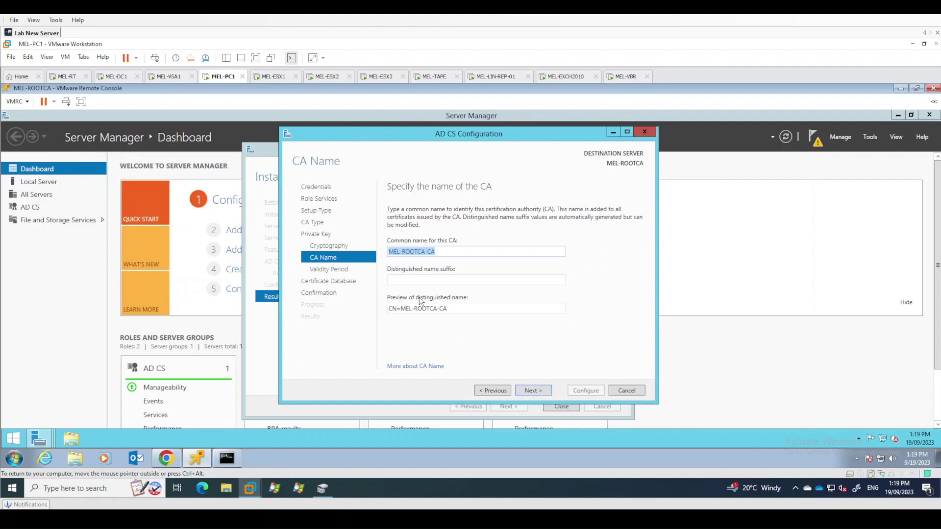
Replace the CA common name with JTA-ROOTCA
left_click(404, 254)
left_click_drag(398, 251, 443, 244)
left_click(454, 251)
left_click_drag(436, 252, 387, 251)
type("JTA-ROOTCA")
left_click(530, 390)
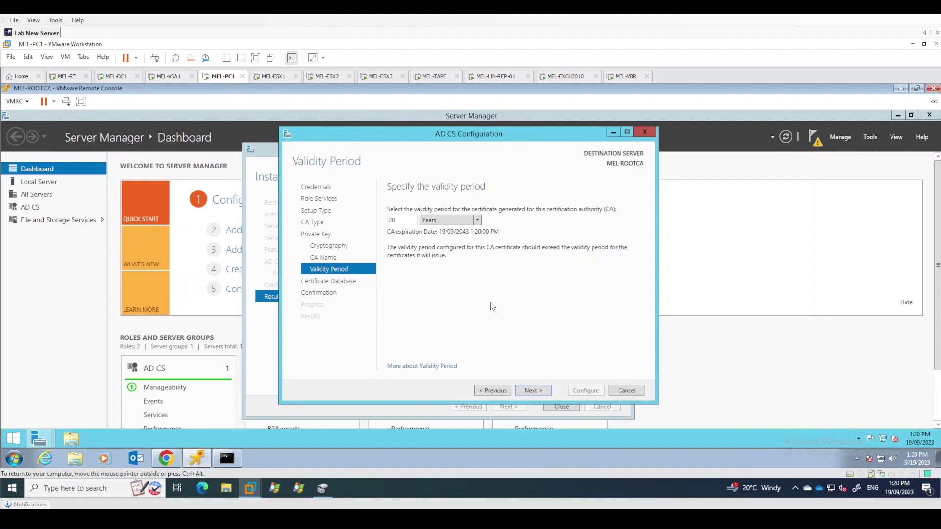
Keep the 20-year validity and default database locations, apply the configuration, and close both wizards
left_click(542, 392)
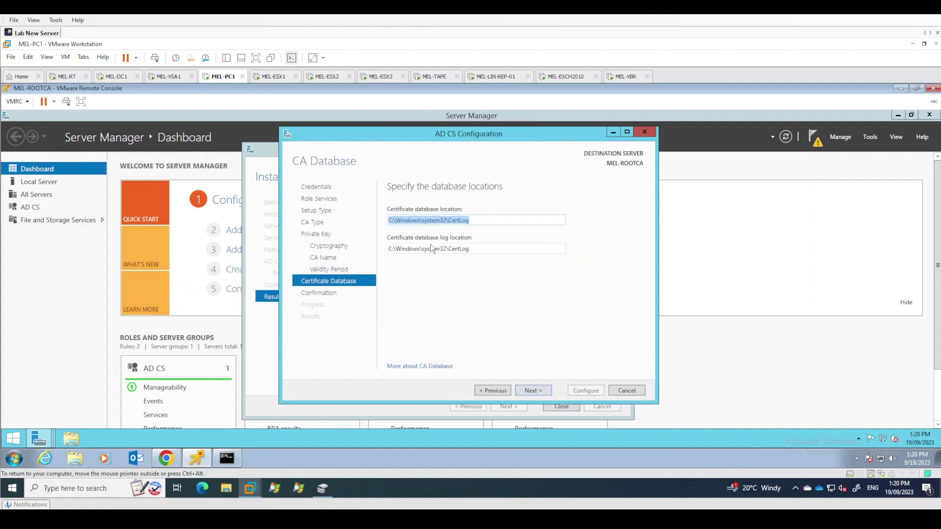
left_click(533, 390)
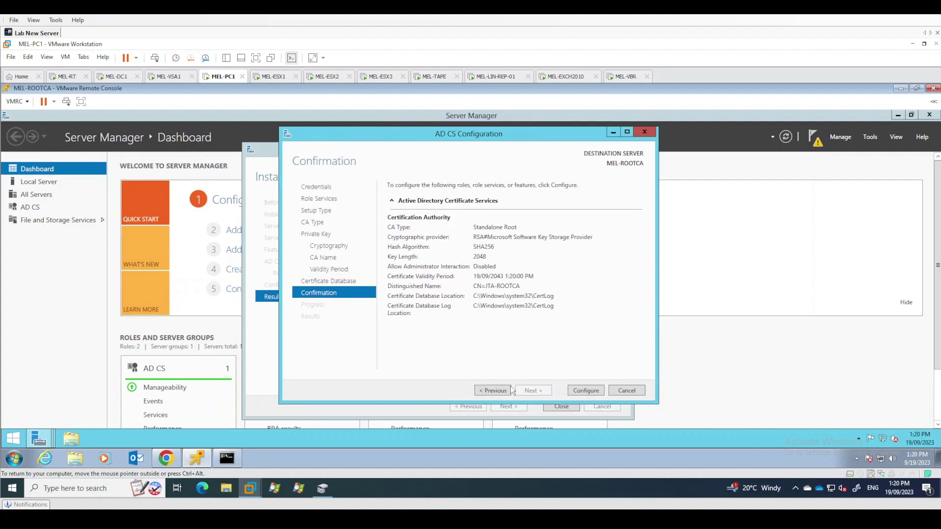
left_click(586, 391)
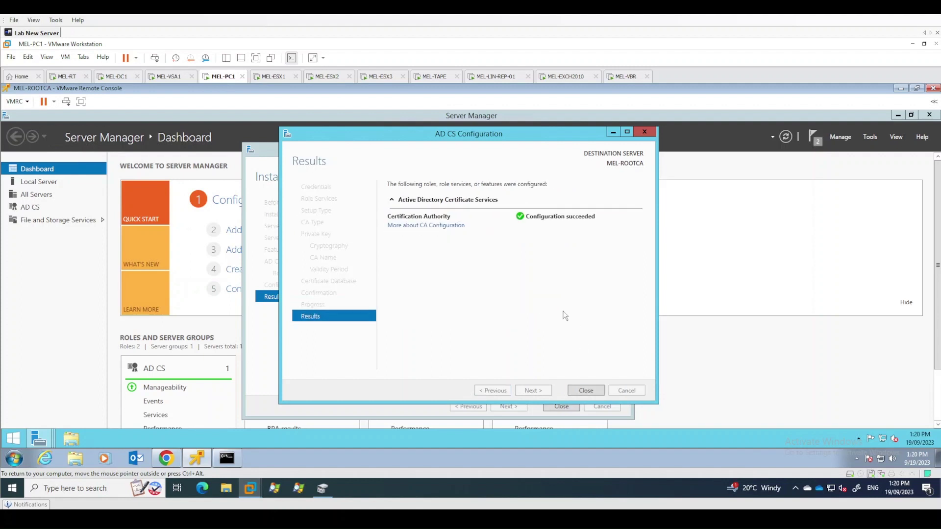
left_click(587, 391)
left_click(566, 408)
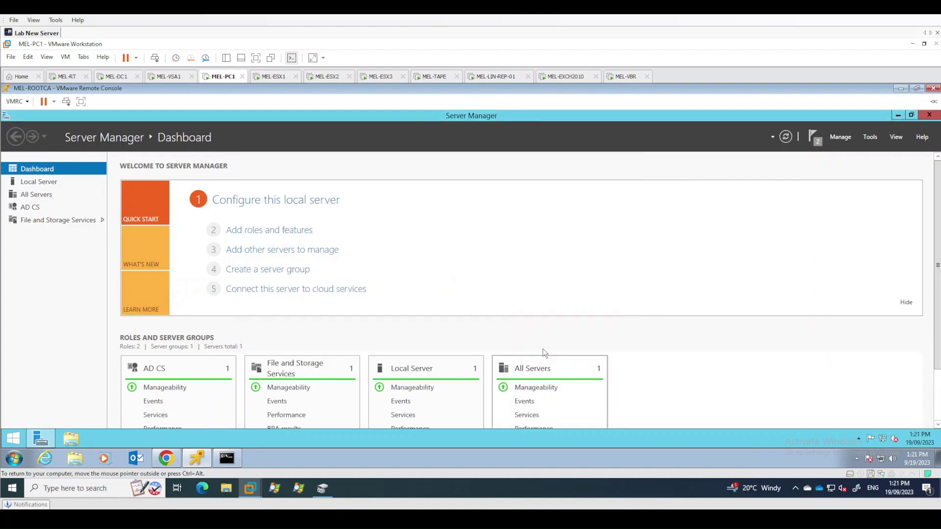
Launch the Certification Authority console and view JTA-ROOTCA's CA certificate from its Properties
left_click(839, 138)
left_click(870, 139)
left_click(870, 139)
left_click(831, 149)
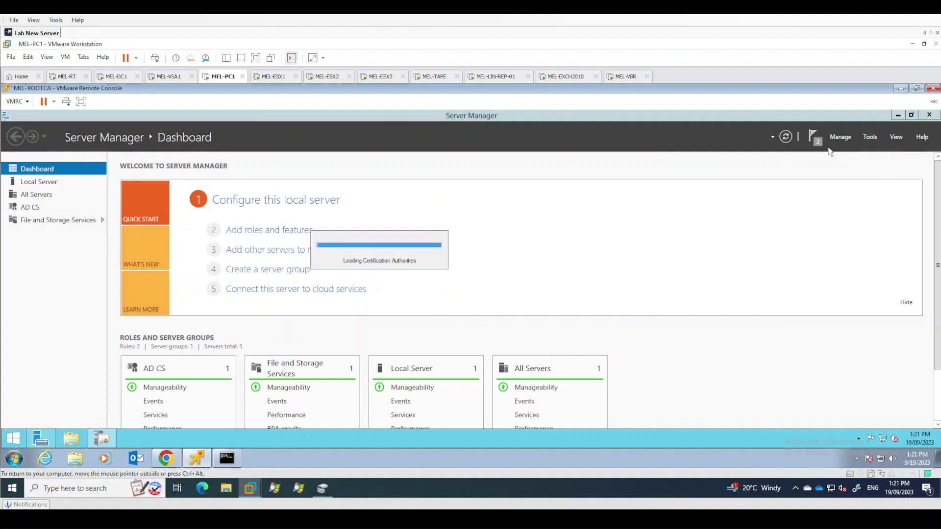
left_click_drag(365, 176, 597, 149)
left_click(349, 195)
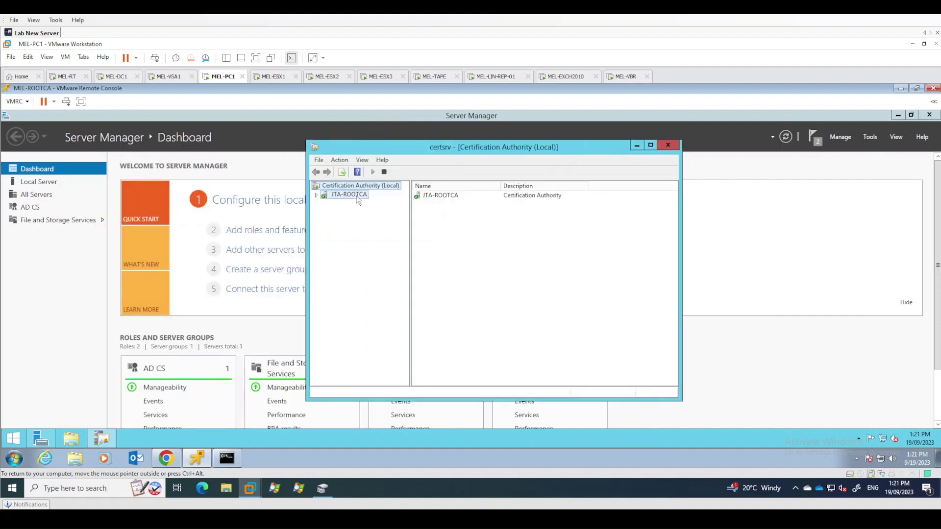
left_click(317, 195)
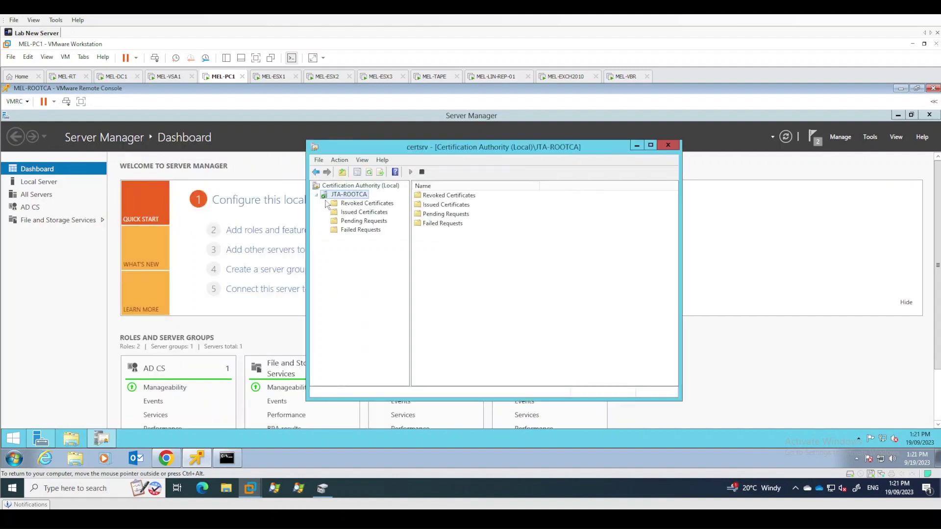
right_click(351, 195)
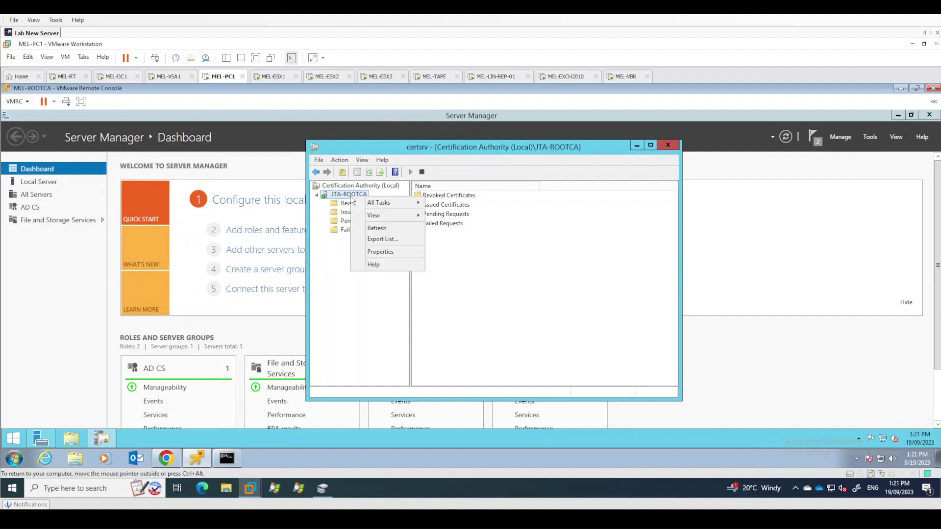
left_click(380, 252)
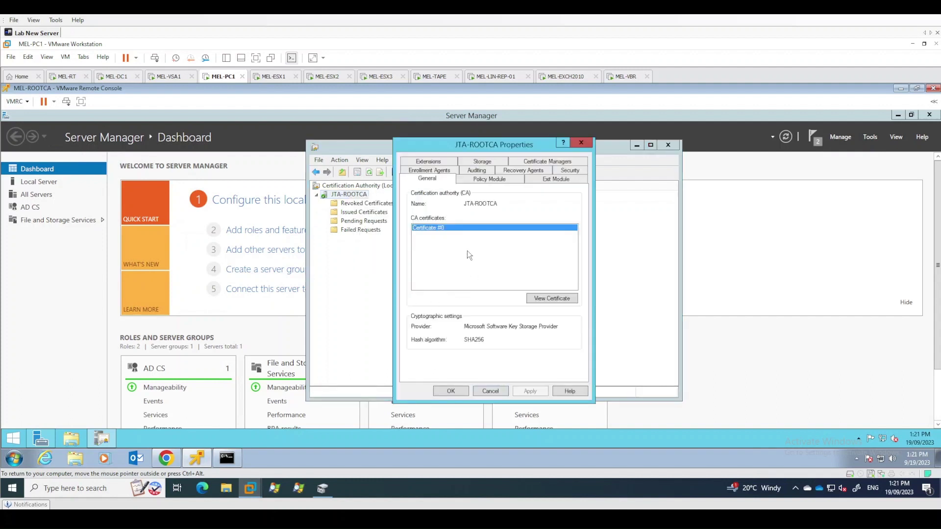
left_click(552, 299)
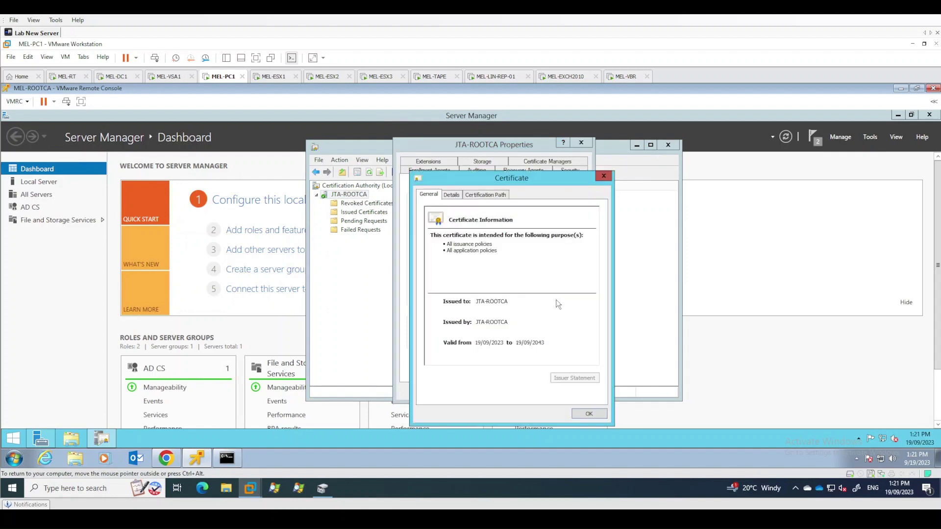
Check the certificate's trust path and its validity from 19/09/2023 to 19/09/2043
left_click(487, 195)
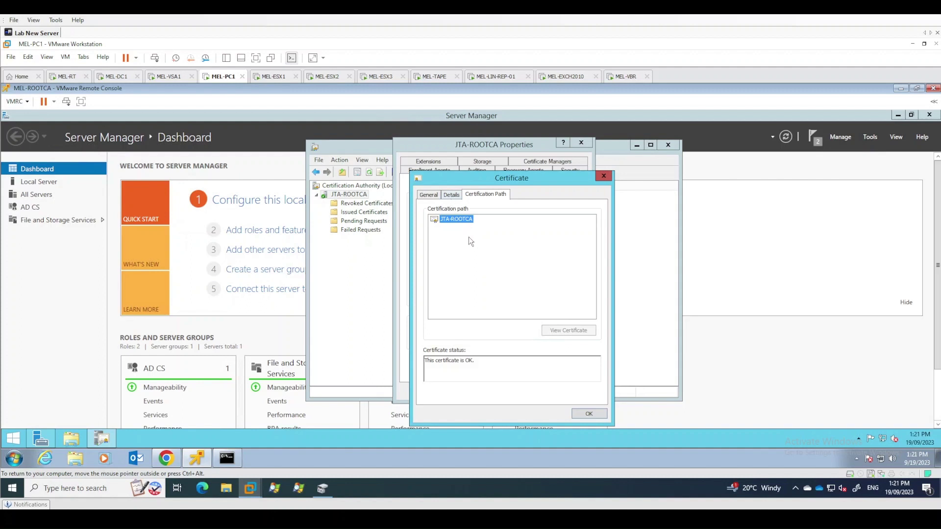
left_click(451, 195)
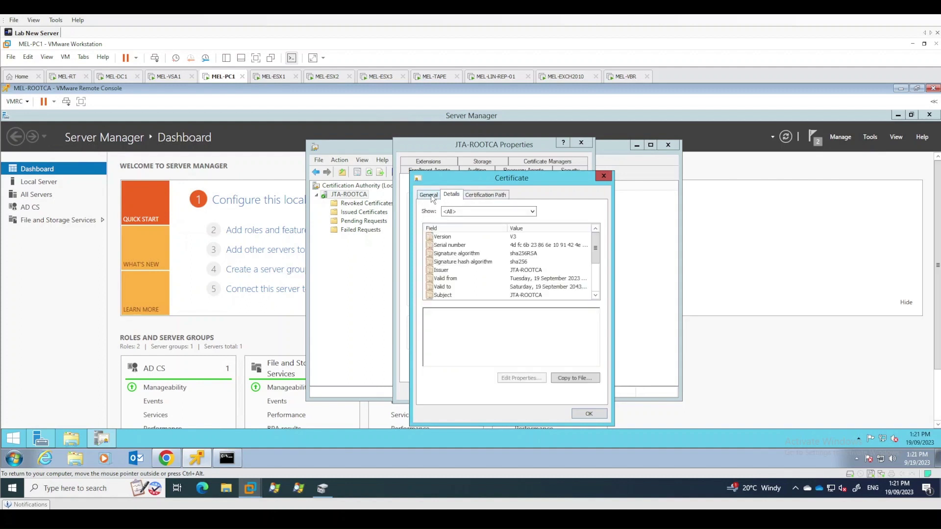
left_click(555, 279)
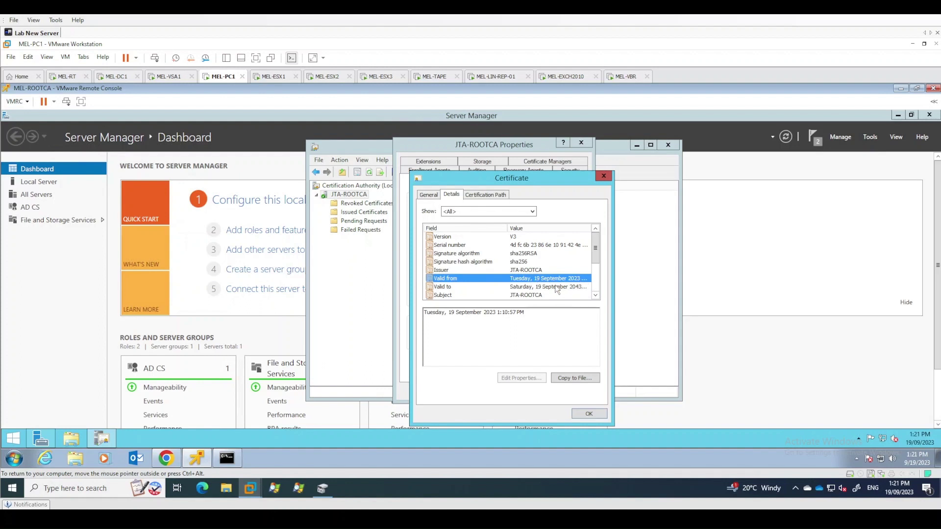
left_click(562, 288)
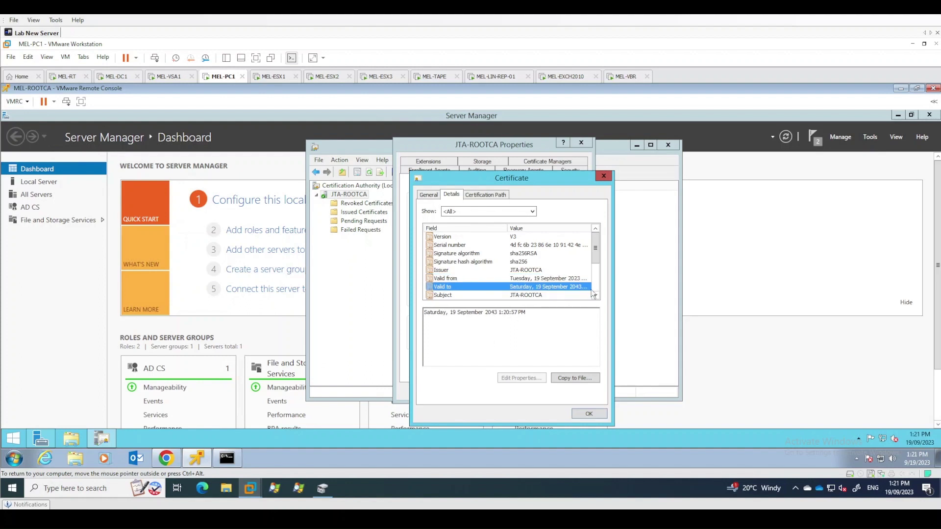
scroll(558, 282, "down", 3)
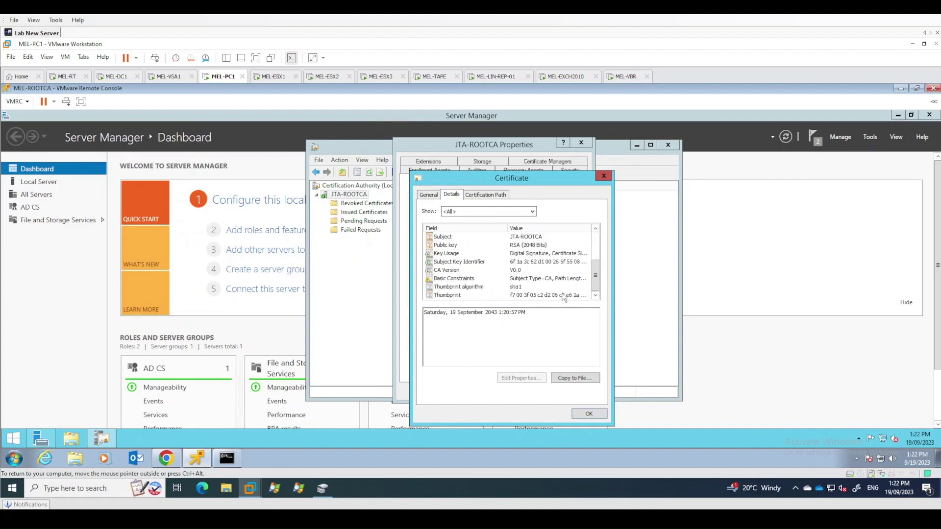
scroll(551, 272, "up", 3)
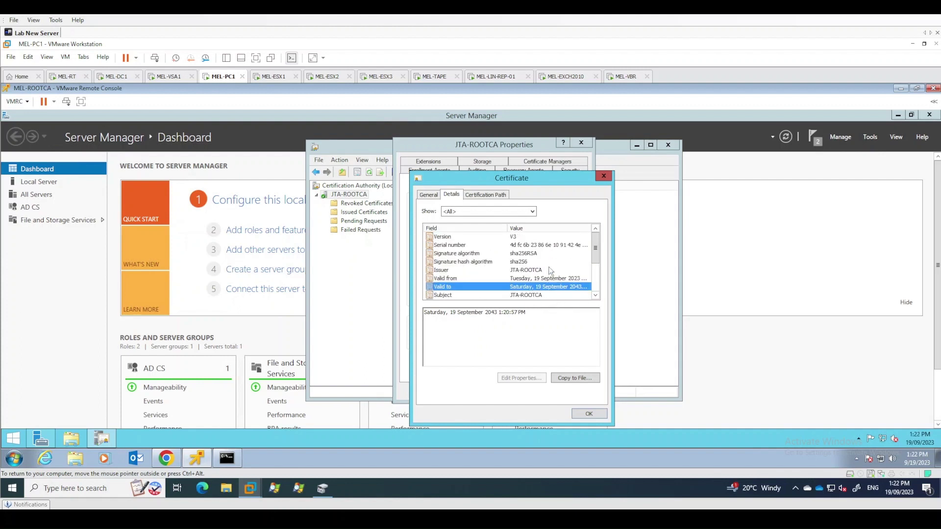
scroll(549, 268, "down", 3)
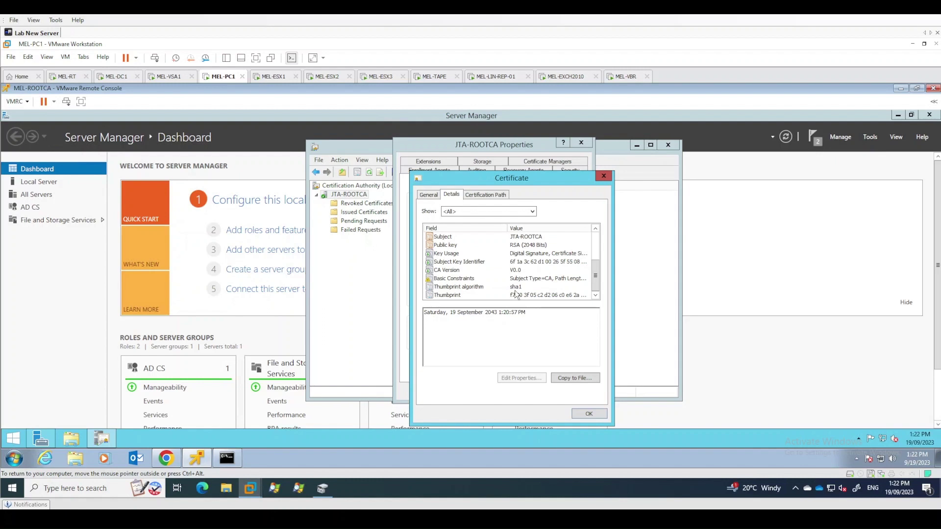
Confirm the sha256 signature hash and sha1 thumbprint algorithms, then close the certificate
left_click(519, 288)
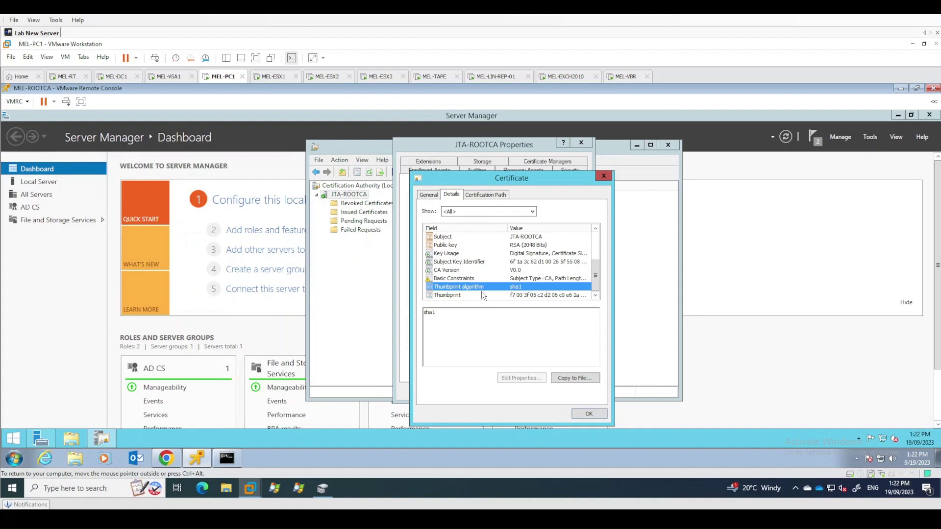
scroll(520, 293, "up", 3)
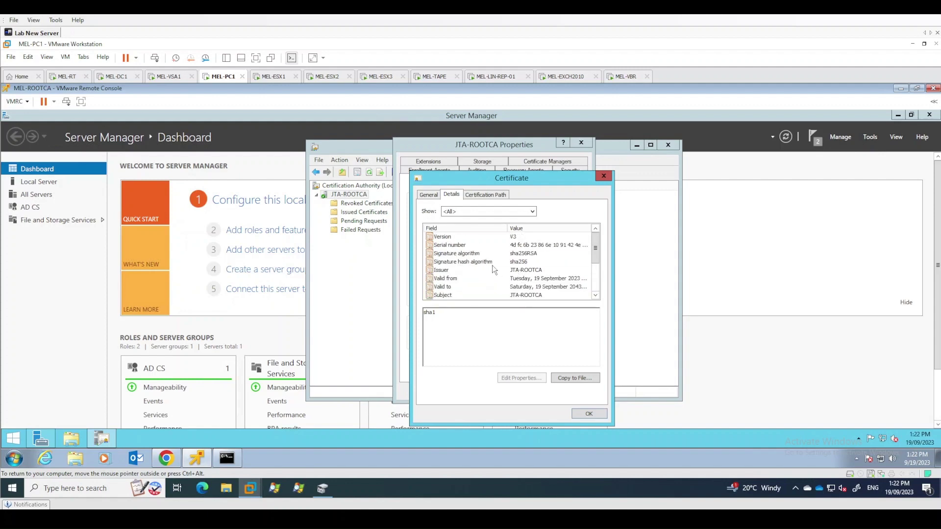
left_click(492, 264)
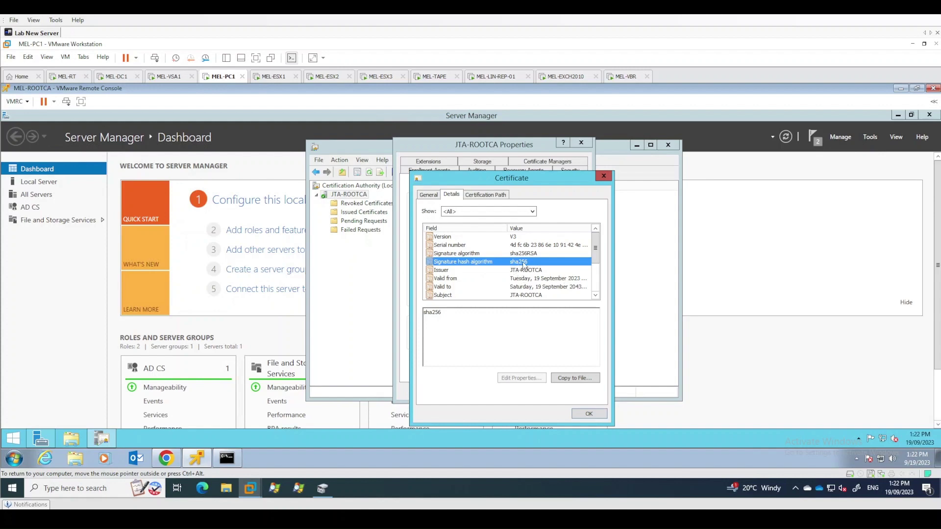
scroll(537, 265, "down", 2)
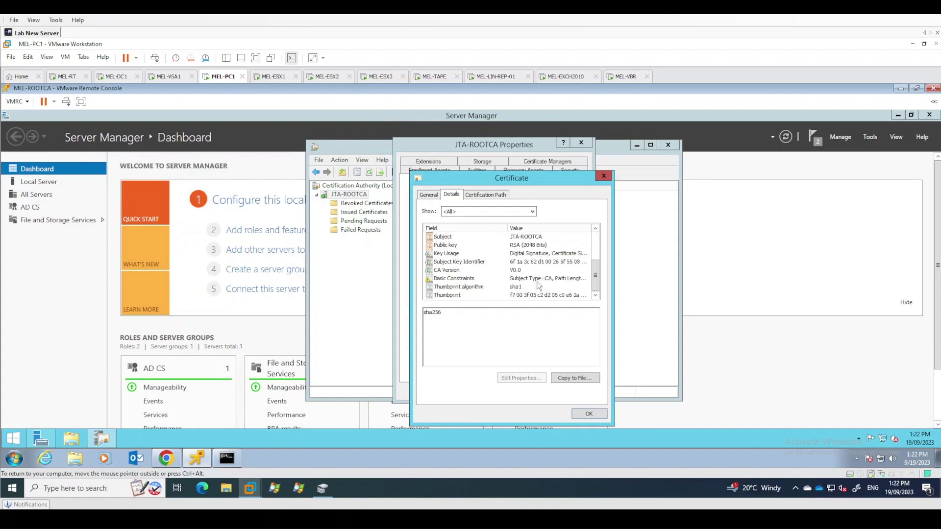
left_click(533, 287)
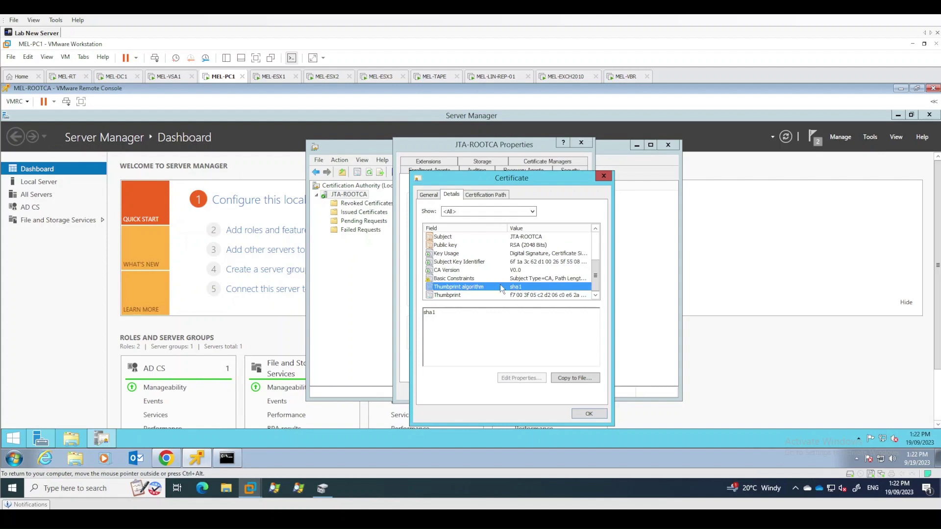
scroll(539, 288, "up", 3)
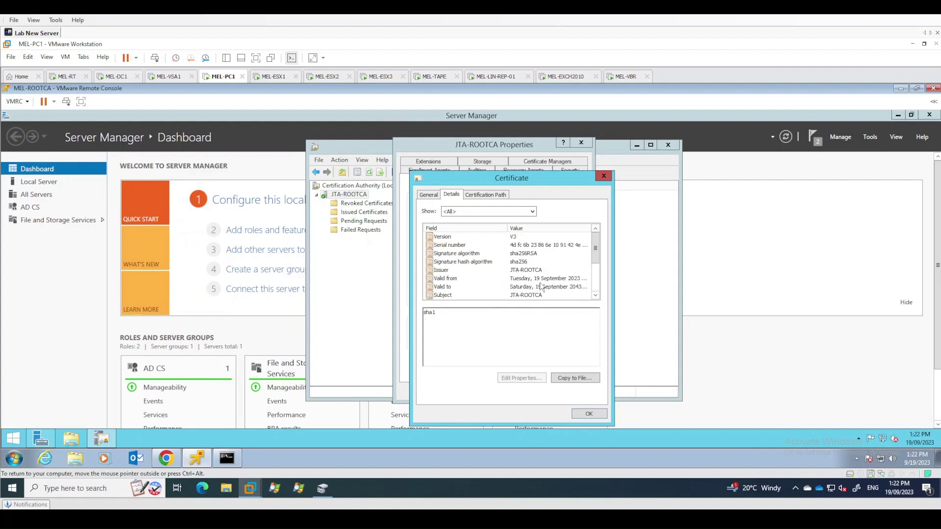
scroll(508, 297, "down", 3)
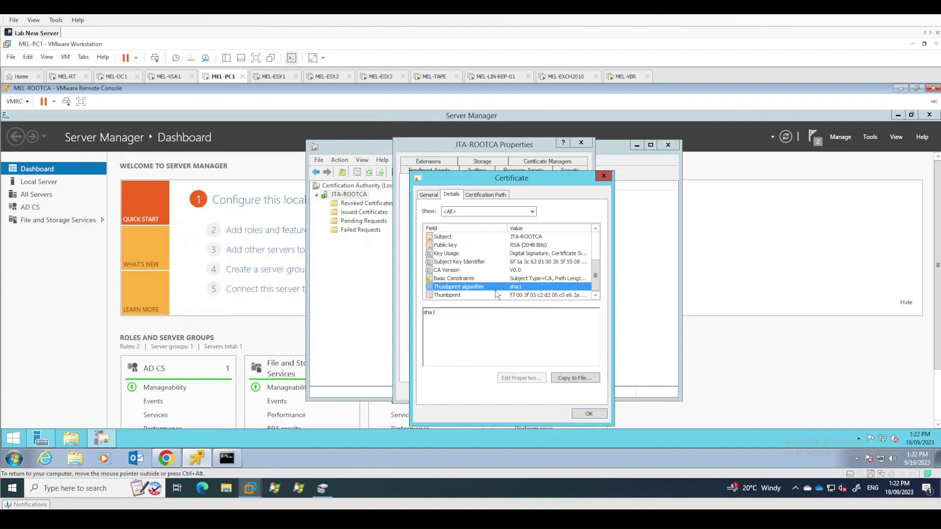
scroll(543, 287, "up", 3)
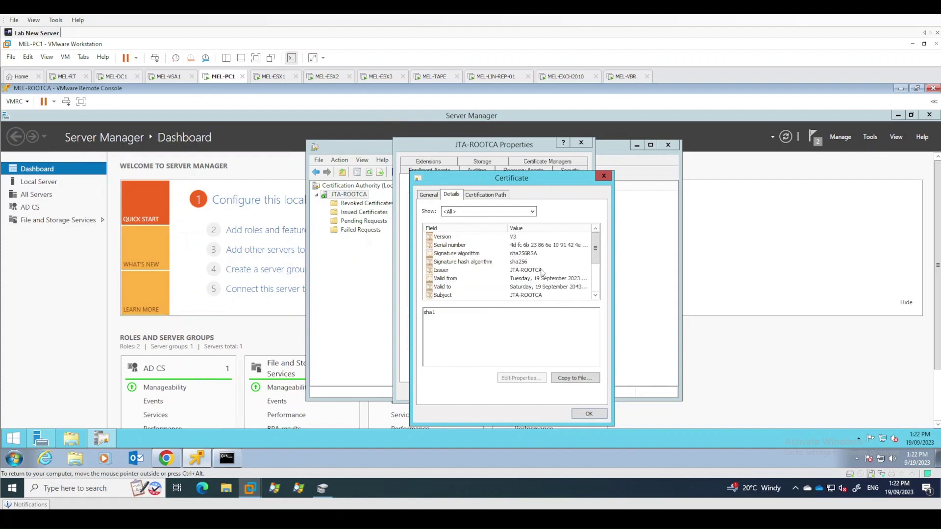
left_click(430, 196)
left_click(593, 414)
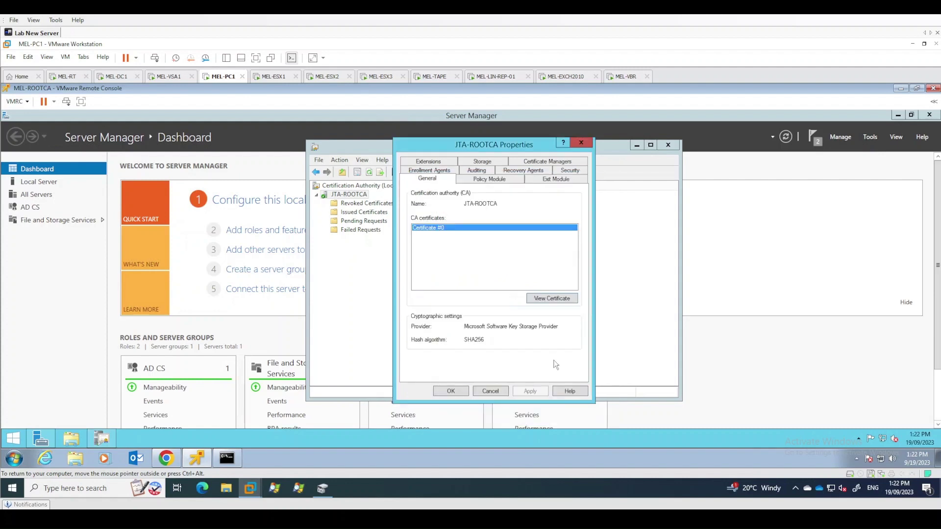
Close the root CA properties and launch VMware Remote Console for MEL-SUBCA, remembering the choice
left_click(451, 391)
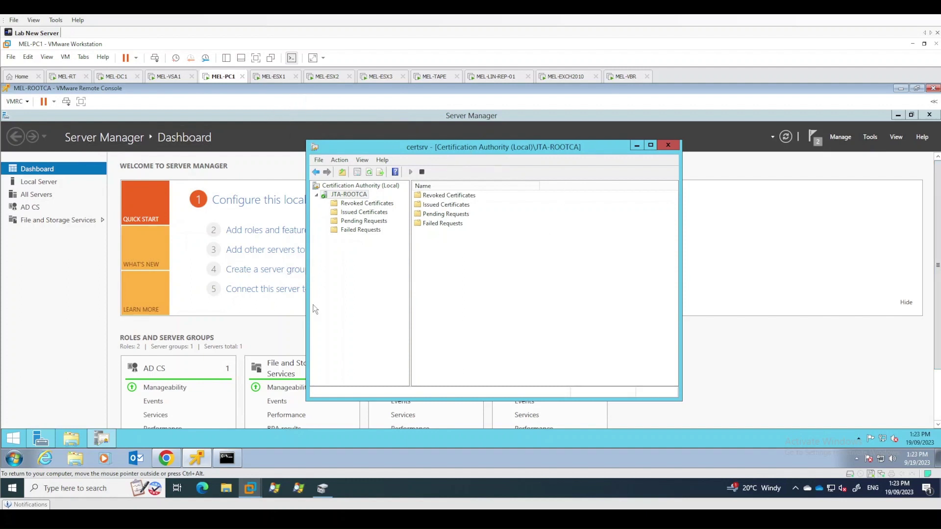
left_click(167, 462)
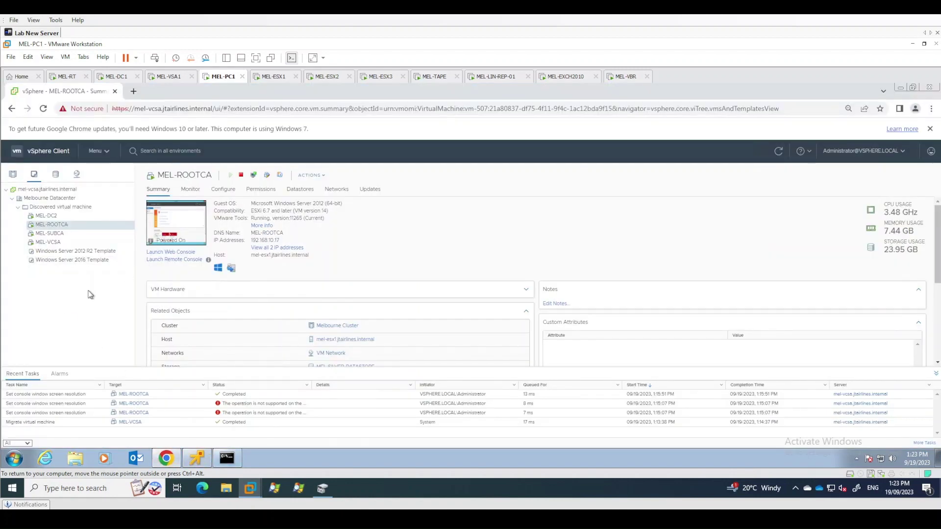
left_click(69, 234)
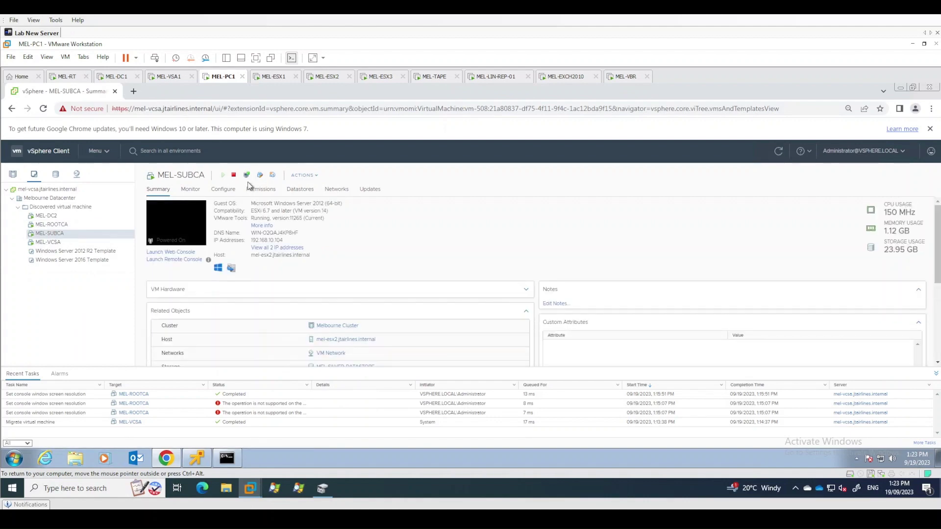
left_click(247, 176)
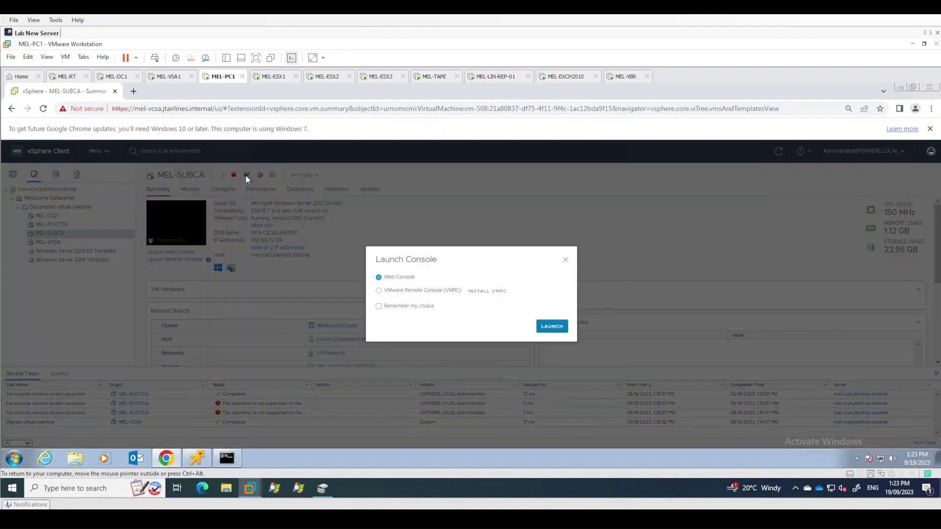
left_click(397, 292)
left_click(392, 307)
left_click(546, 330)
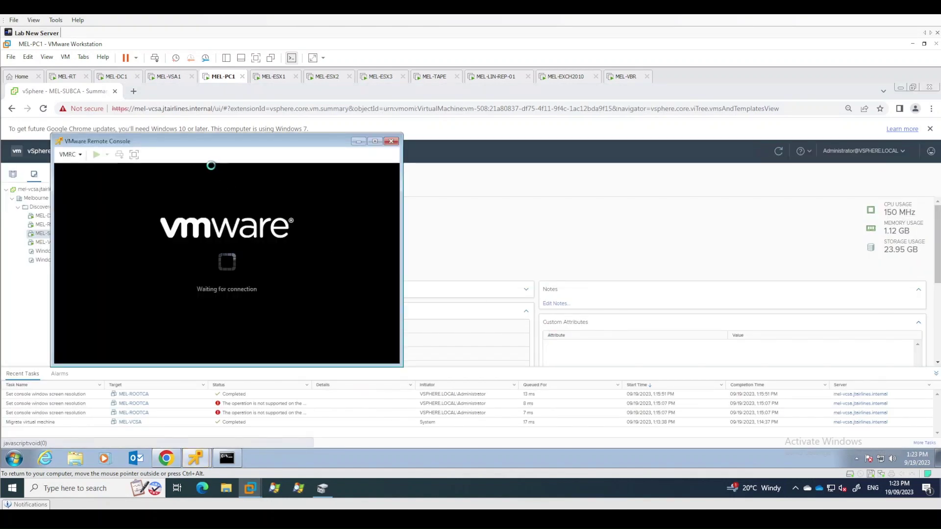
left_click_drag(226, 143, 545, 167)
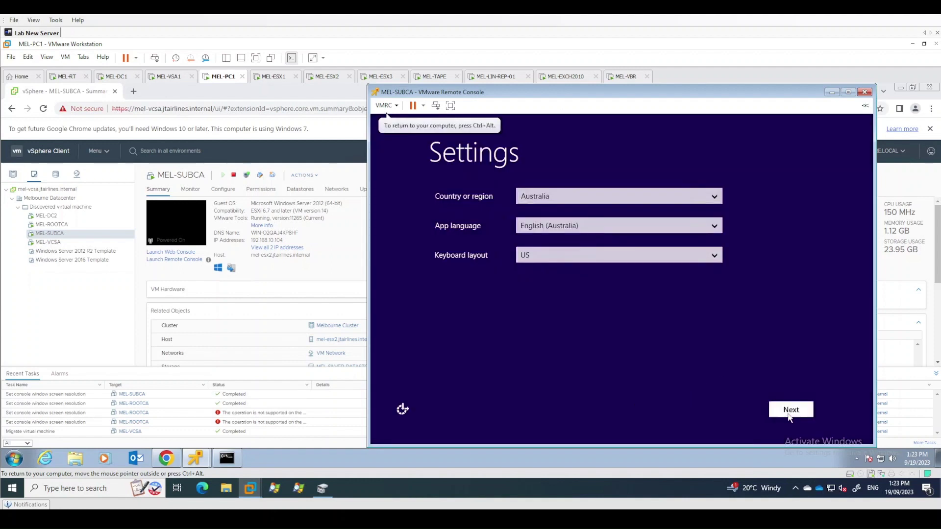
Accept region settings, skip the product key, accept the licence, and set the administrator password
left_click(790, 417)
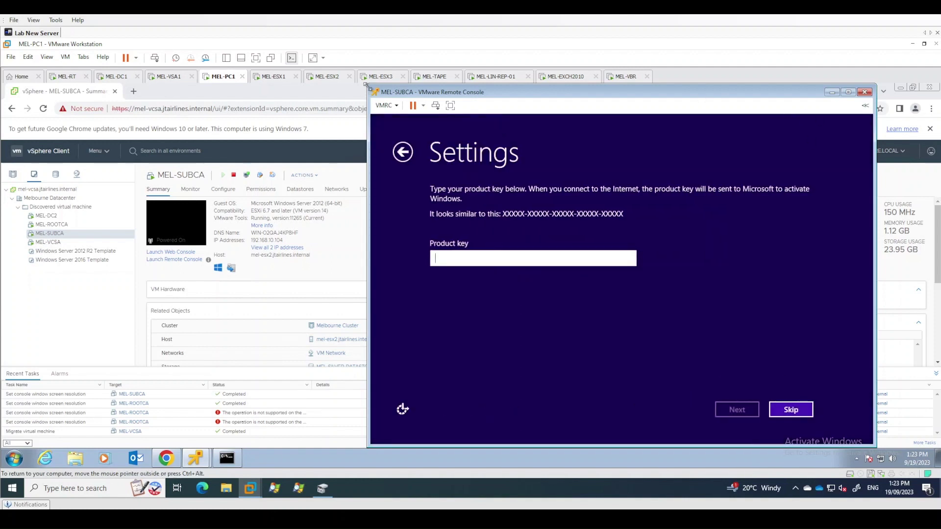
left_click(780, 406)
left_click(779, 407)
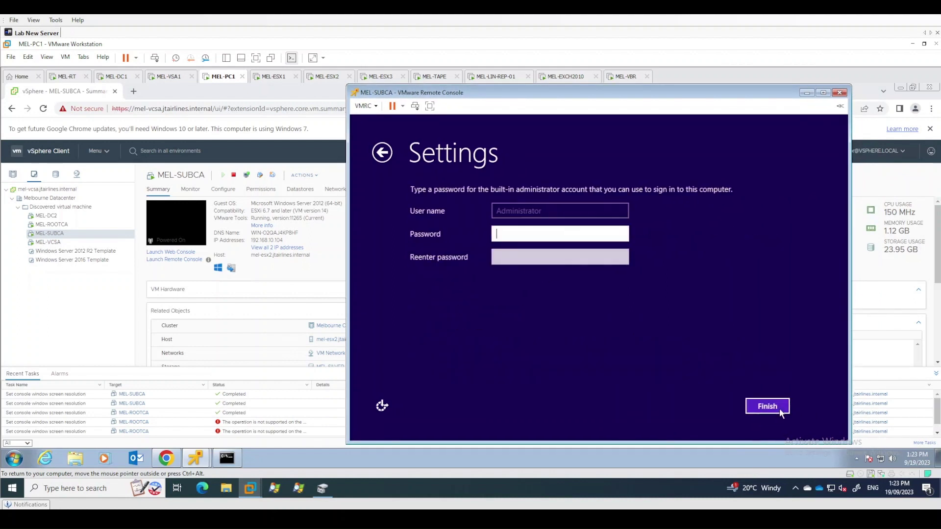
type("Pa$$w0rd")
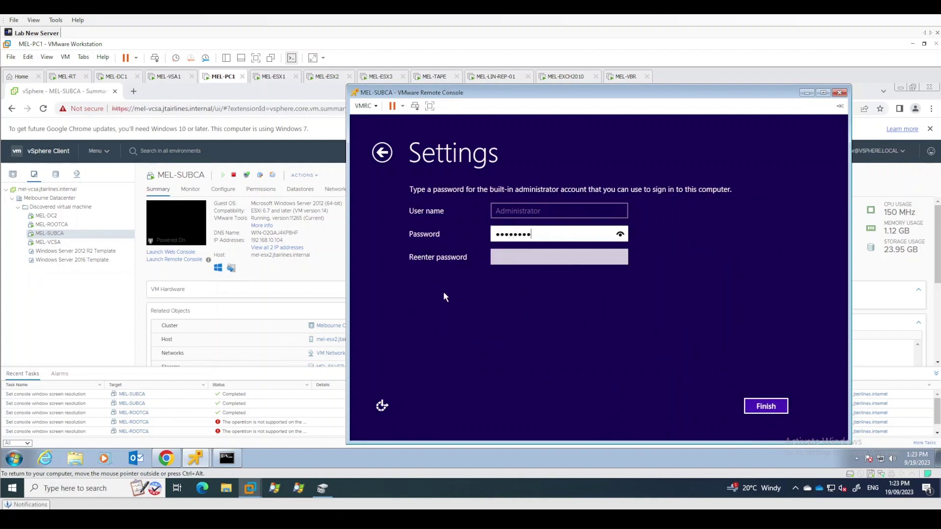
type("Pa$$w0")
key("Tab")
type("Pa$$w0rd")
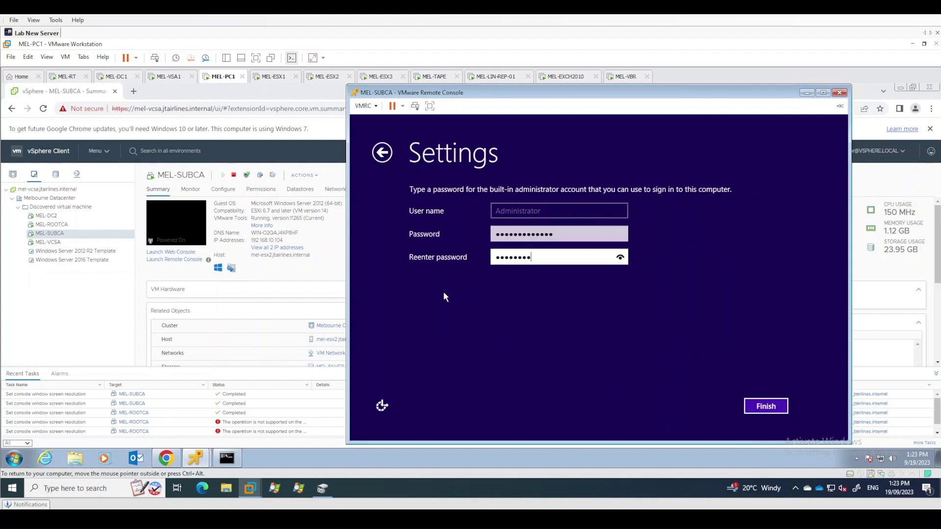
type("Pa$$w0")
key("Return")
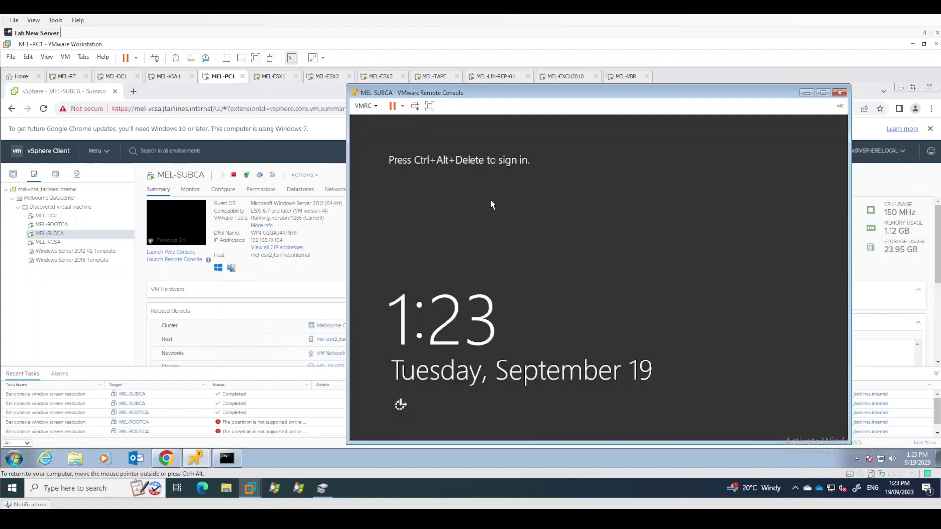
Sign in as Administrator, dismiss network discovery, and open the Network and Sharing Center
left_click(415, 106)
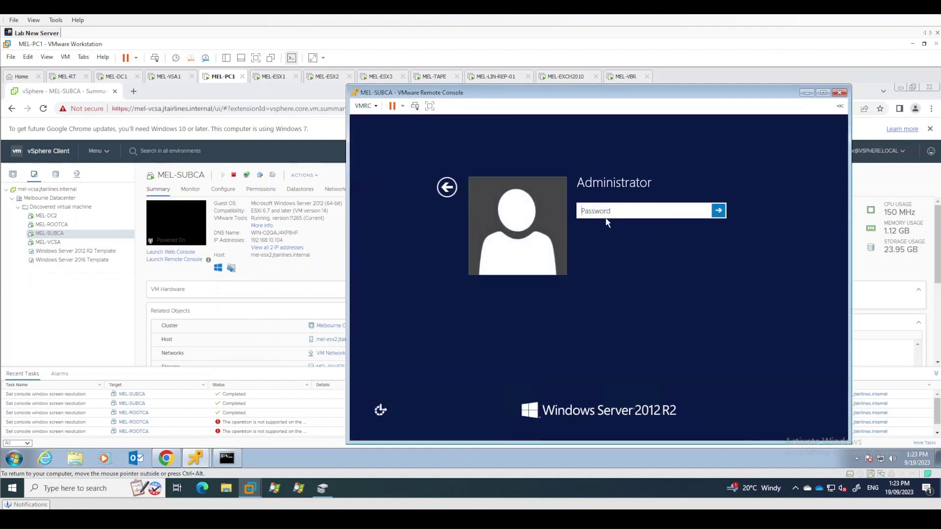
type("************")
key("Return")
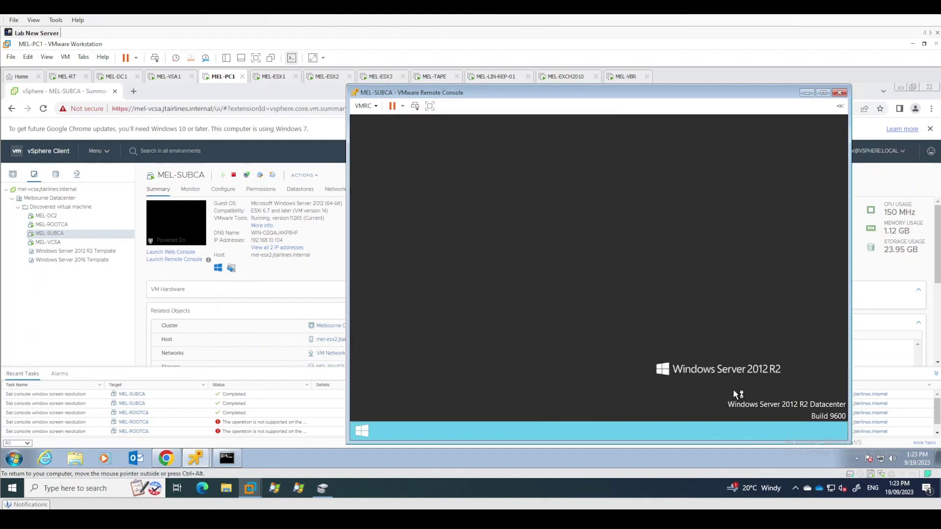
left_click(594, 329)
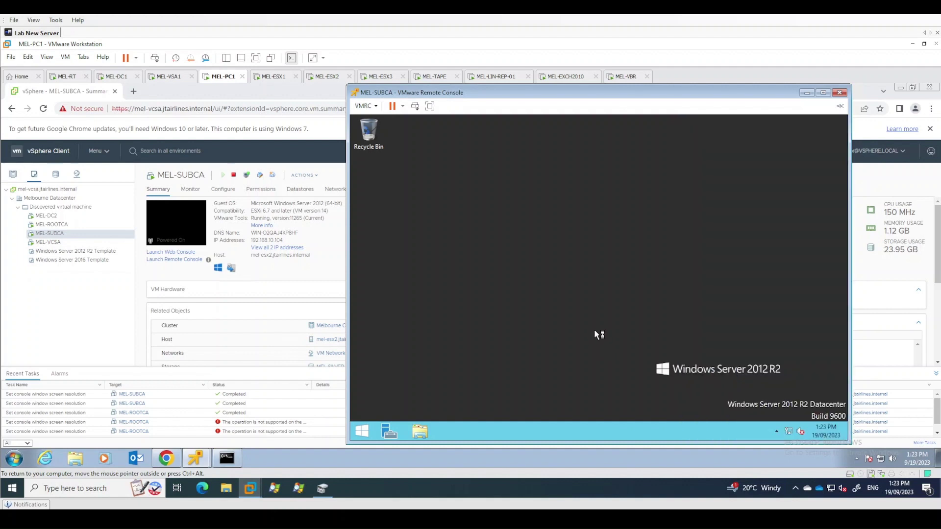
right_click(789, 433)
left_click(770, 428)
Open the IPv4 properties of the Ethernet0 adapter
left_click(458, 188)
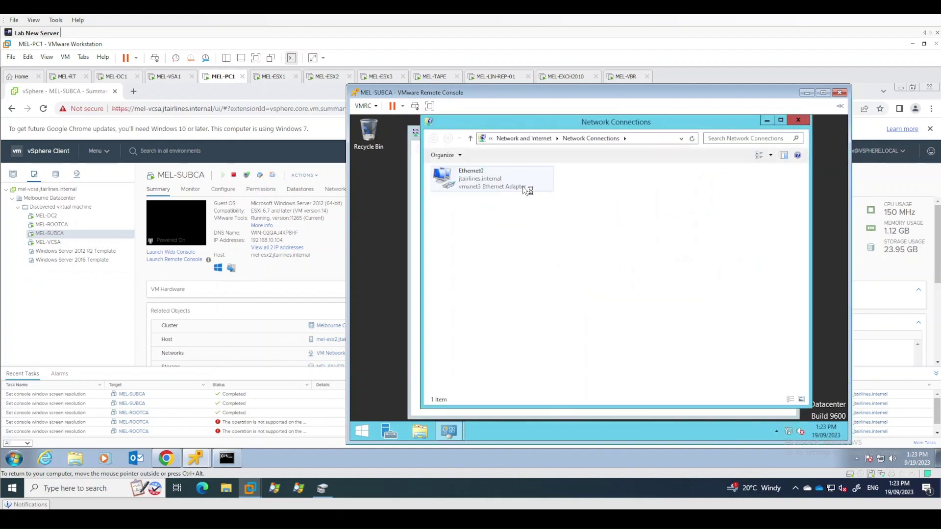
right_click(507, 166)
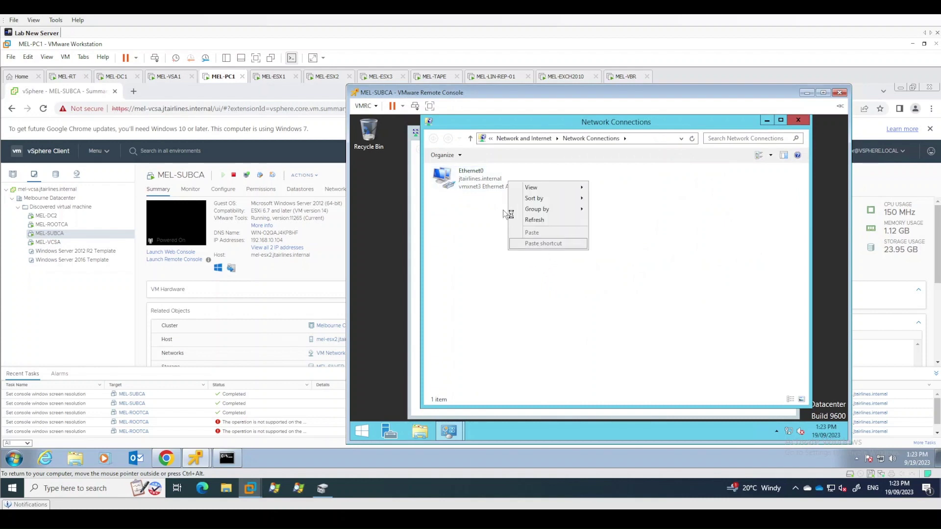
left_click(478, 181)
right_click(478, 181)
left_click(505, 269)
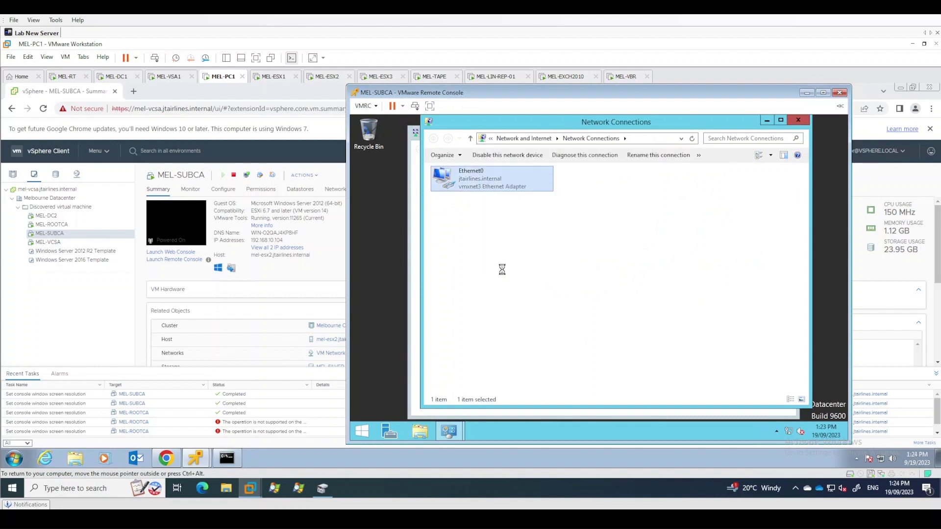
double_click(538, 302)
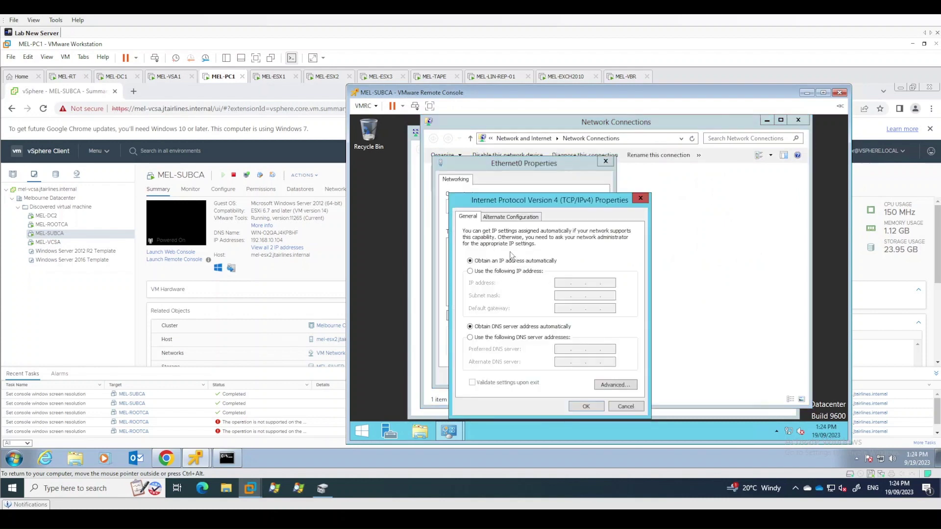
Set static IP 192.168.10.18, mask 255.255.255.0, gateway 192.168.10.1 and DNS 192.168.10.10
left_click(501, 270)
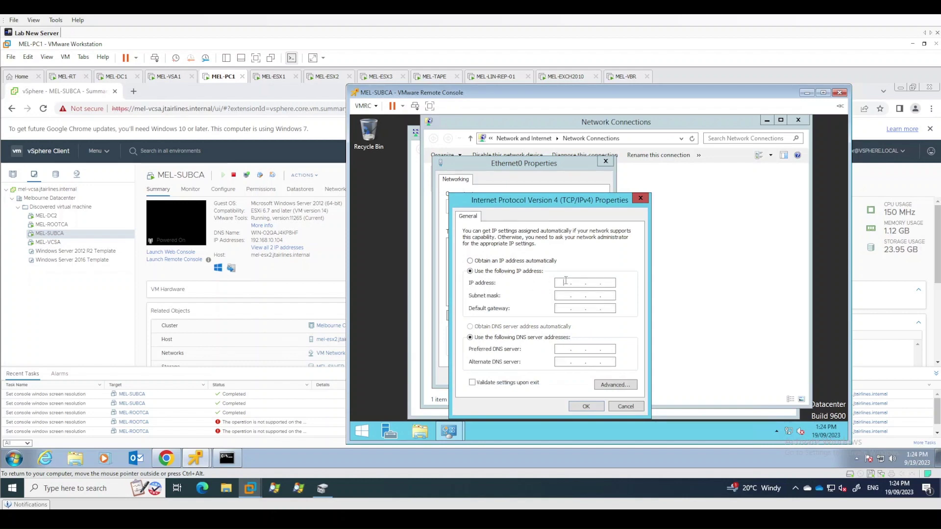
type("192 . 1")
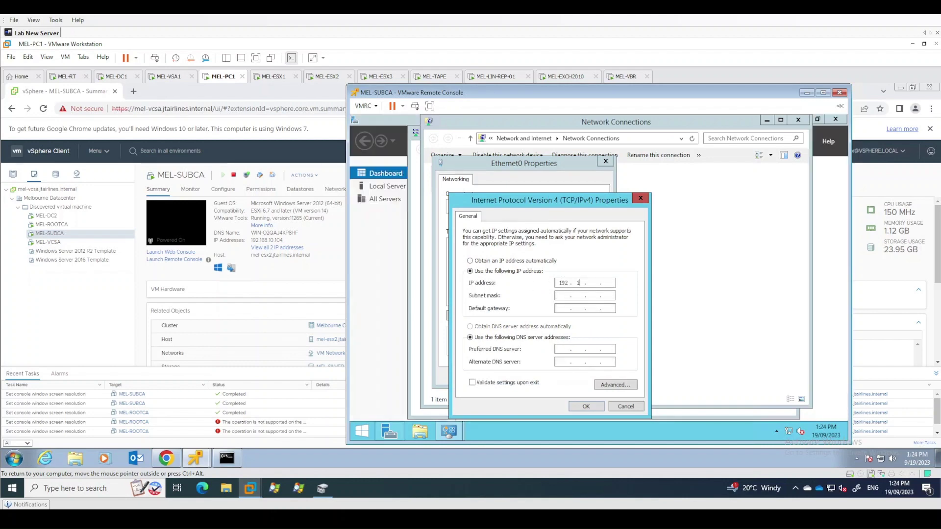
type("68 .")
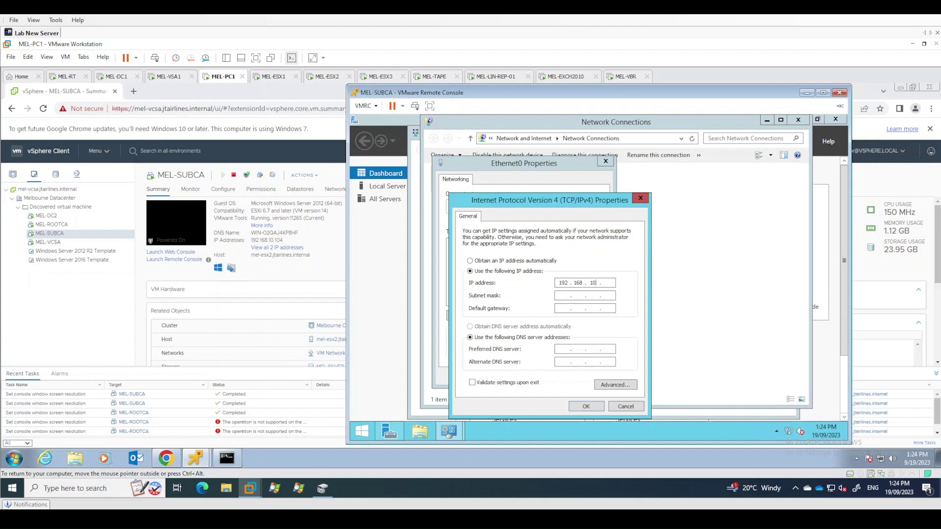
key("Tab")
key("Tab")
key("Tab")
key("Tab")
type("1")
left_click(586, 406)
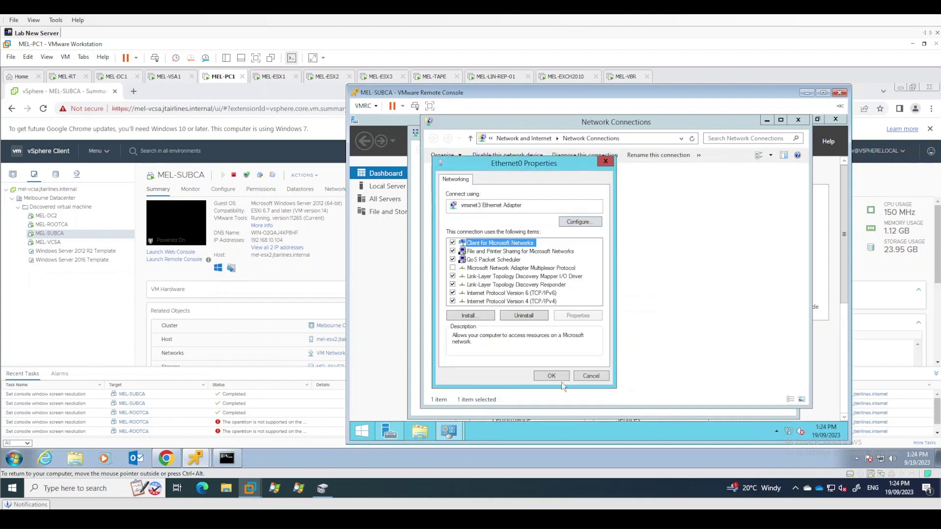
left_click(551, 376)
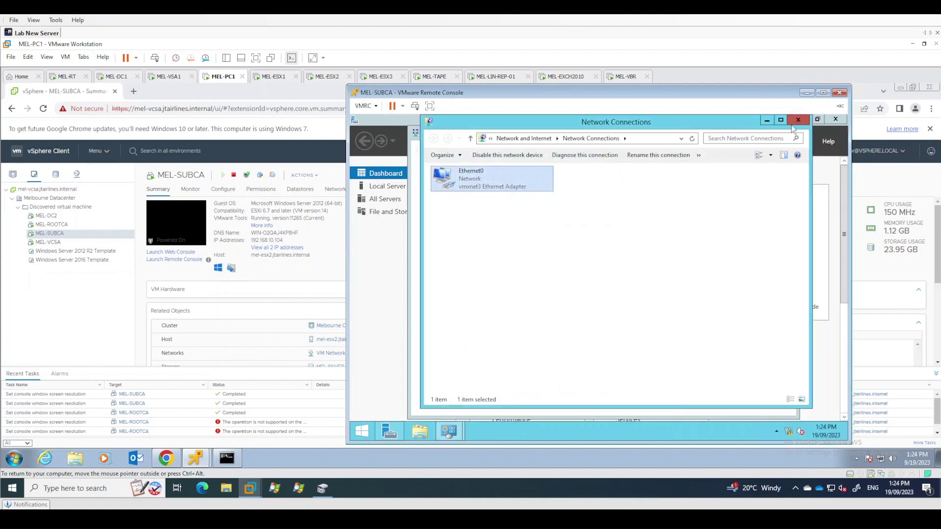
left_click(799, 120)
In System Properties, make MEL-SUBCA a member of the JTAIRLINES.INTERNAL domain
left_click(833, 123)
left_click(387, 186)
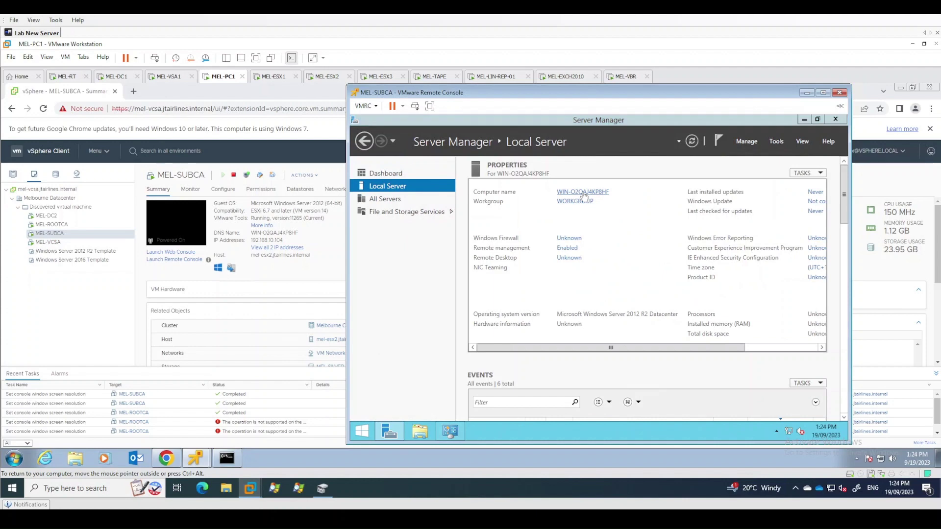
left_click(583, 194)
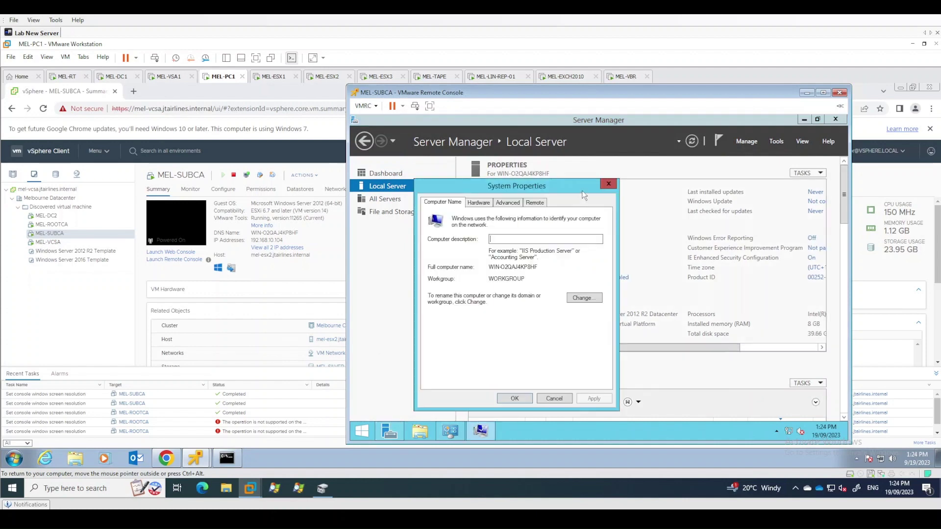
left_click(583, 298)
type("ME")
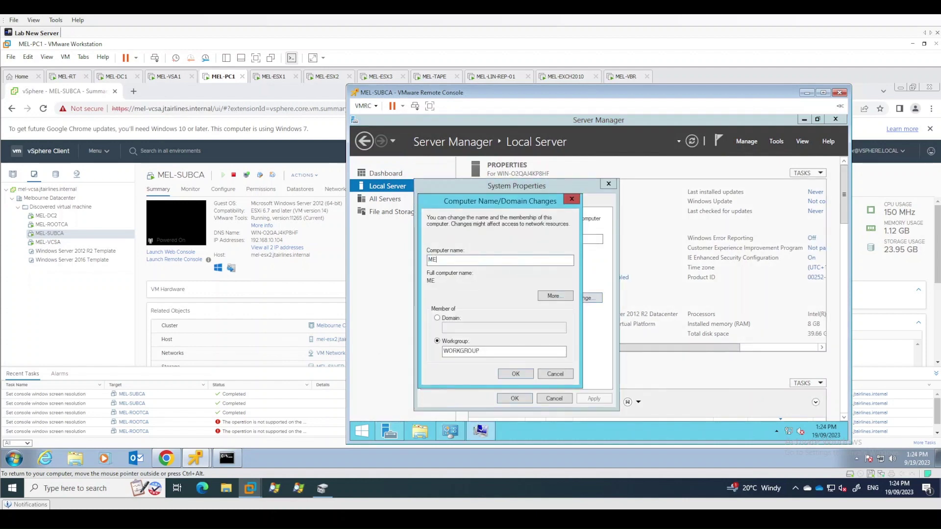
type("L-SUB")
key("Tab")
key("Tab")
key("Up")
key("Tab")
type("JTAIRLINE")
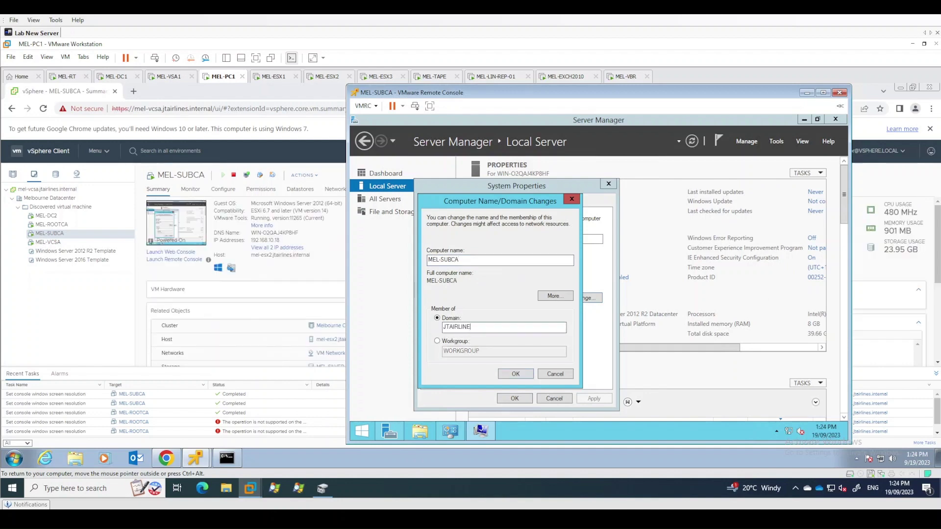
type("S.INTERN")
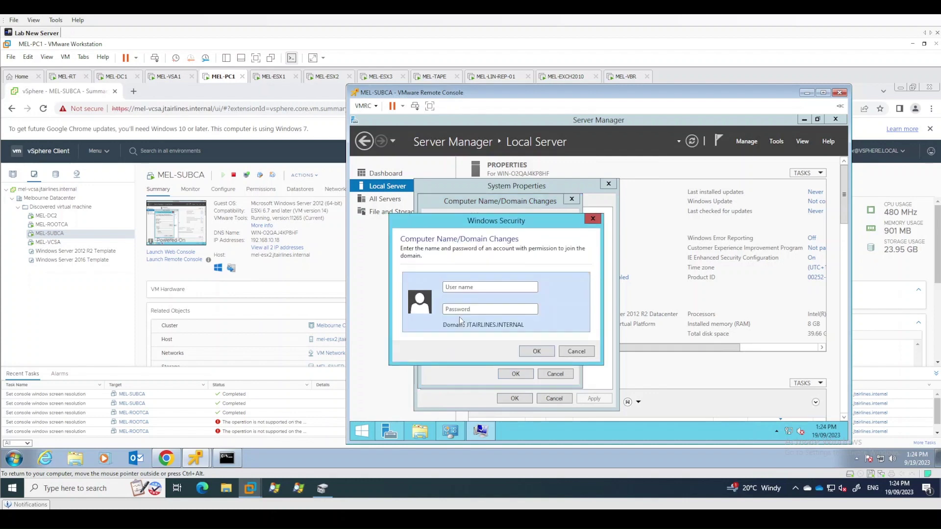
Authenticate the domain join as Administrator and dismiss the welcome message
type("Administrator")
key("Tab")
type("***********")
key("Return")
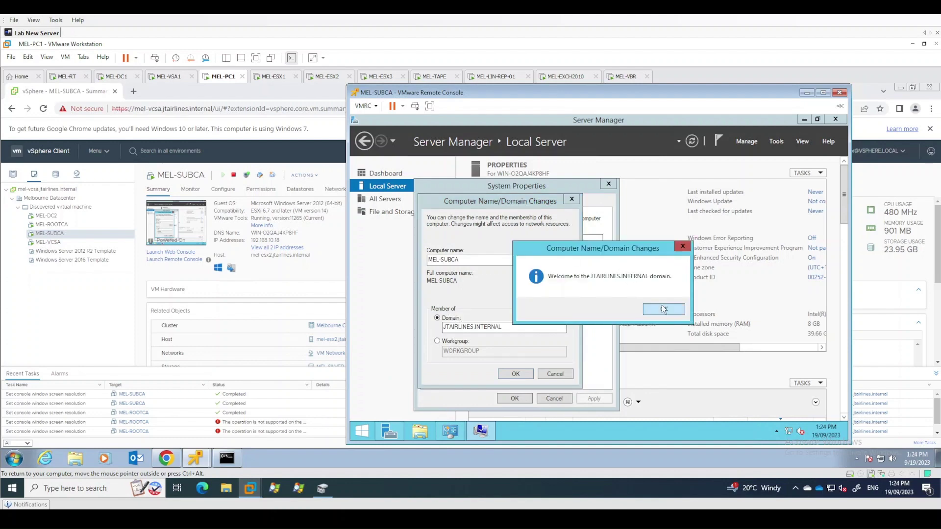
left_click(663, 309)
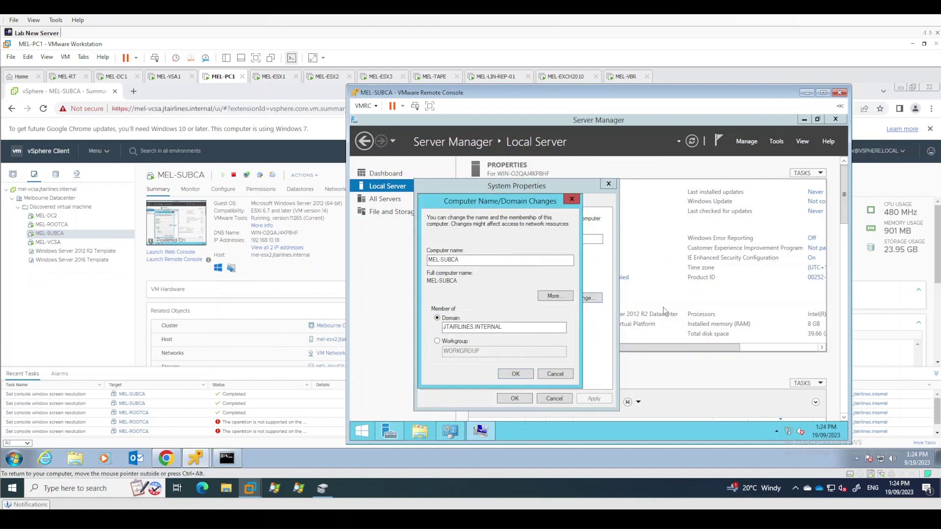
On MEL-DC1, launch Active Directory Users and Computers
left_click(117, 77)
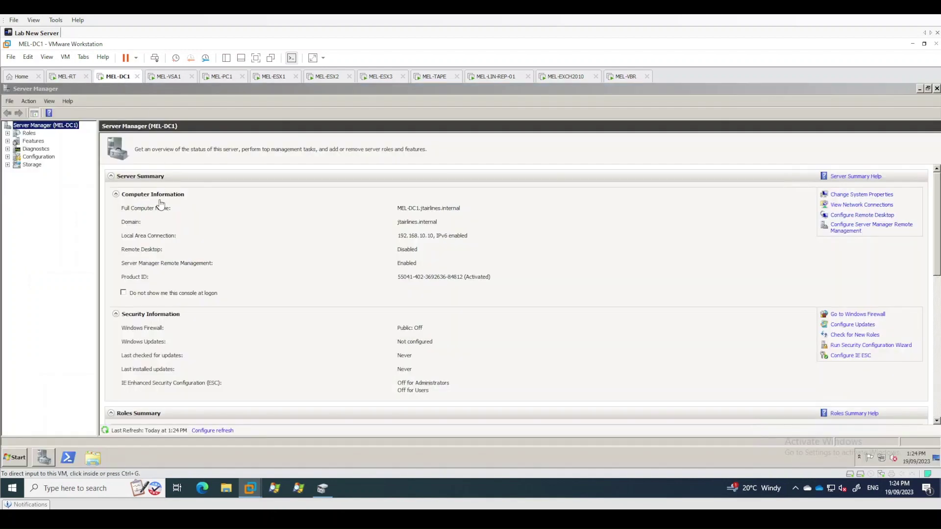
left_click(22, 458)
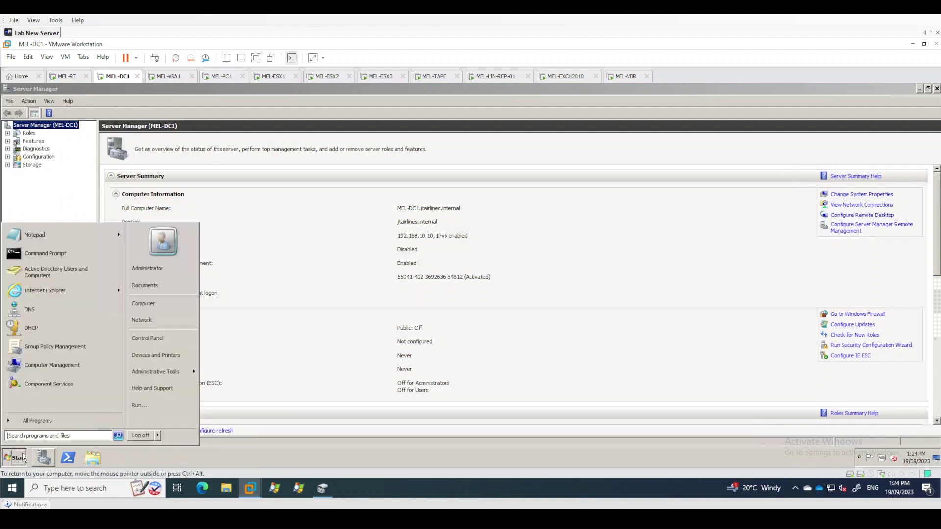
type("acti")
key("Down")
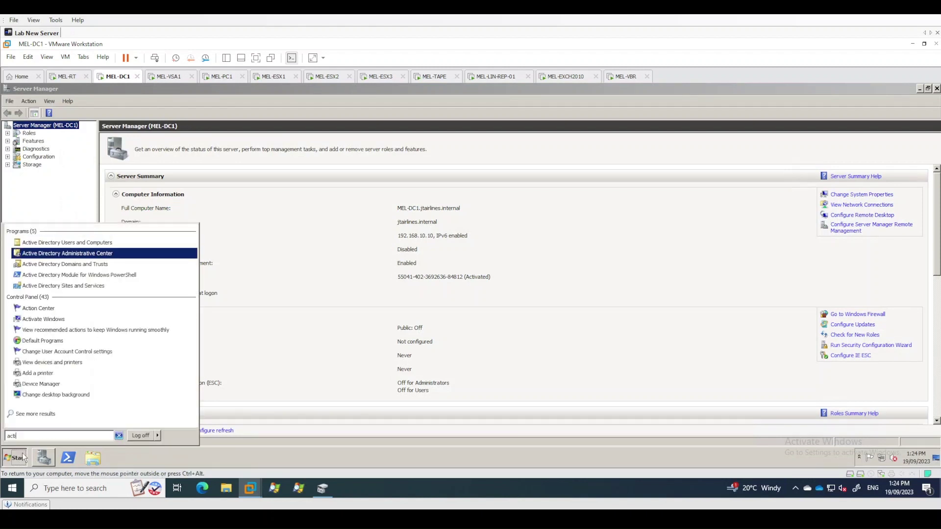
key("Up")
key("Return")
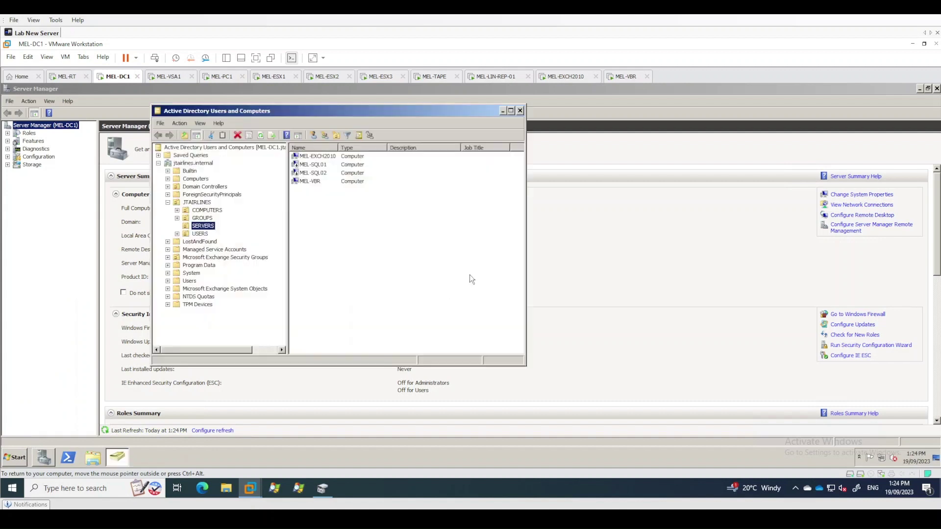
Move the MEL-SUBCA computer account from Computers into the SERVERS OU
left_click(196, 178)
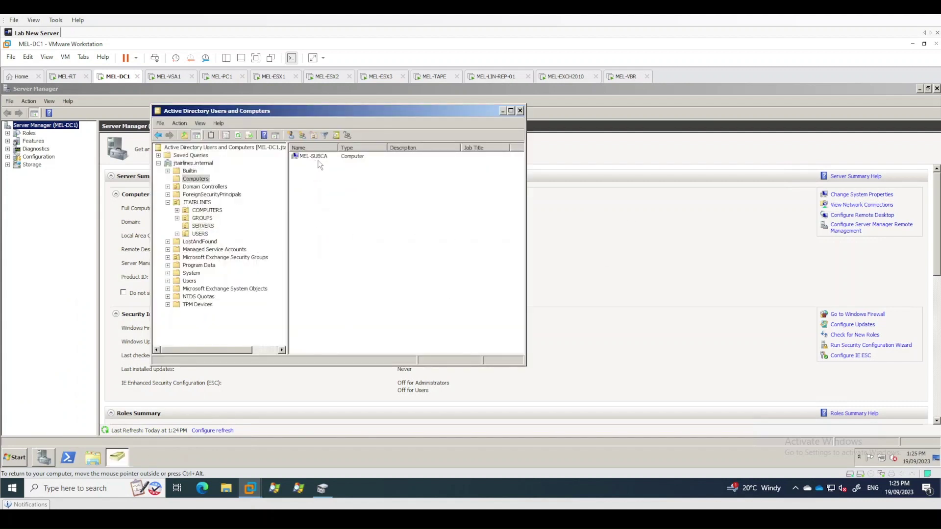
left_click(318, 157)
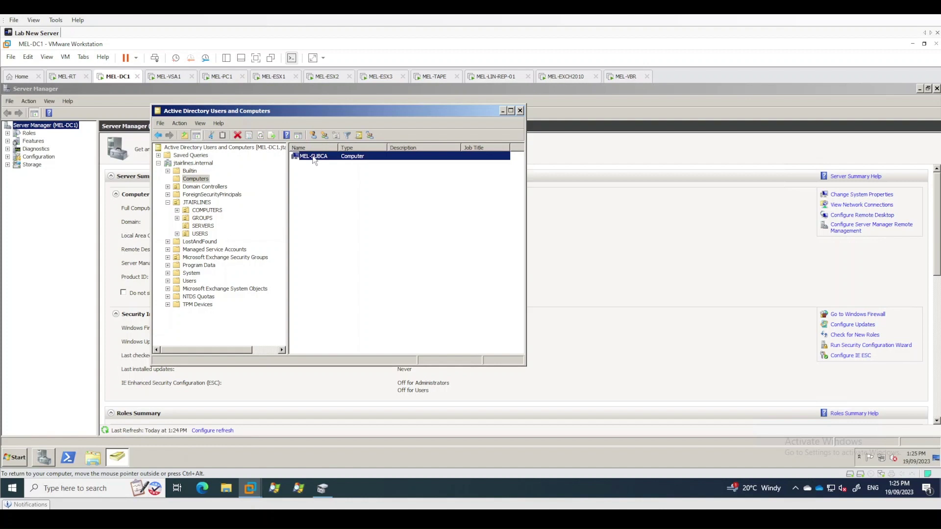
left_click_drag(314, 159, 209, 228)
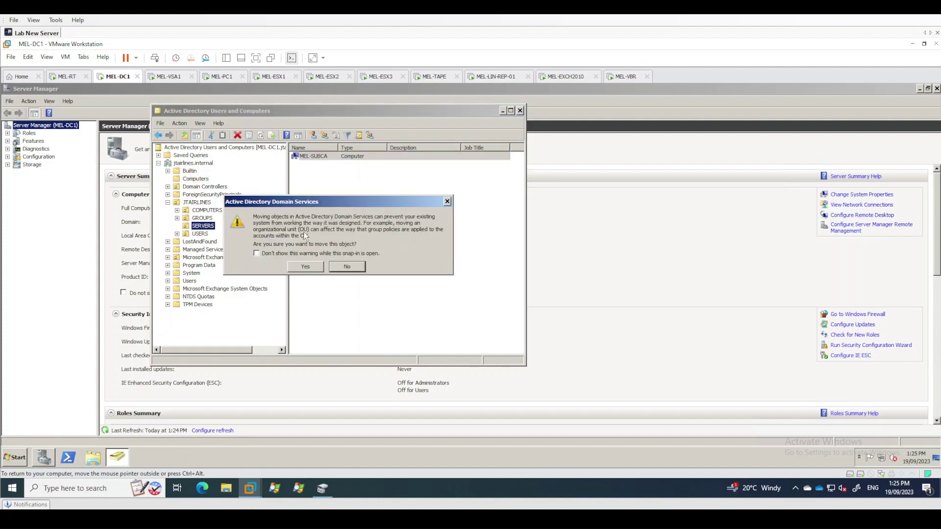
left_click(313, 266)
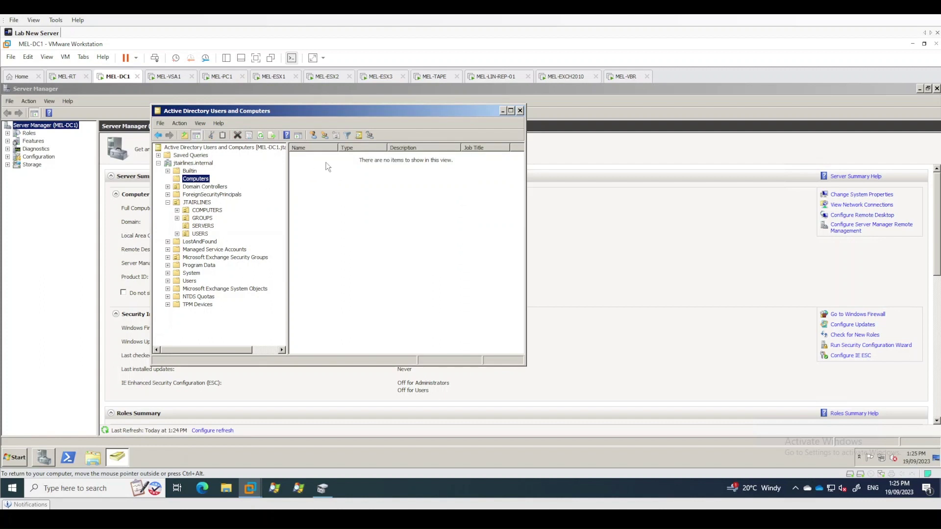
Verify MEL-SUBCA now sits in SERVERS and Computers is empty, then return to MEL-PC1
left_click(199, 227)
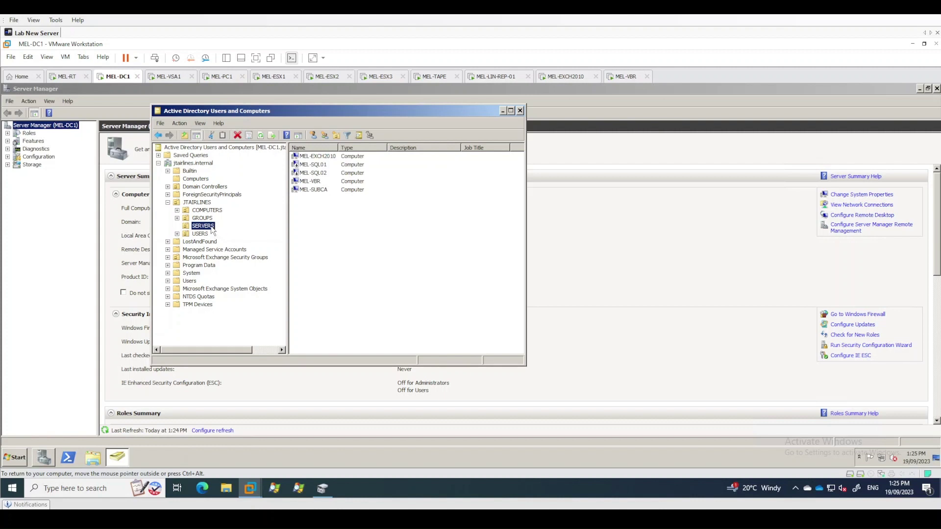
left_click(194, 181)
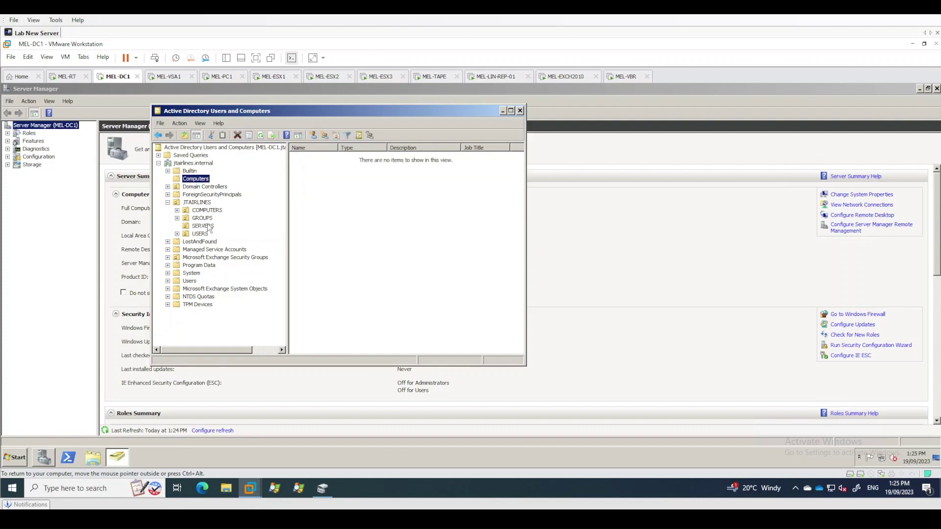
left_click(206, 226)
left_click(194, 181)
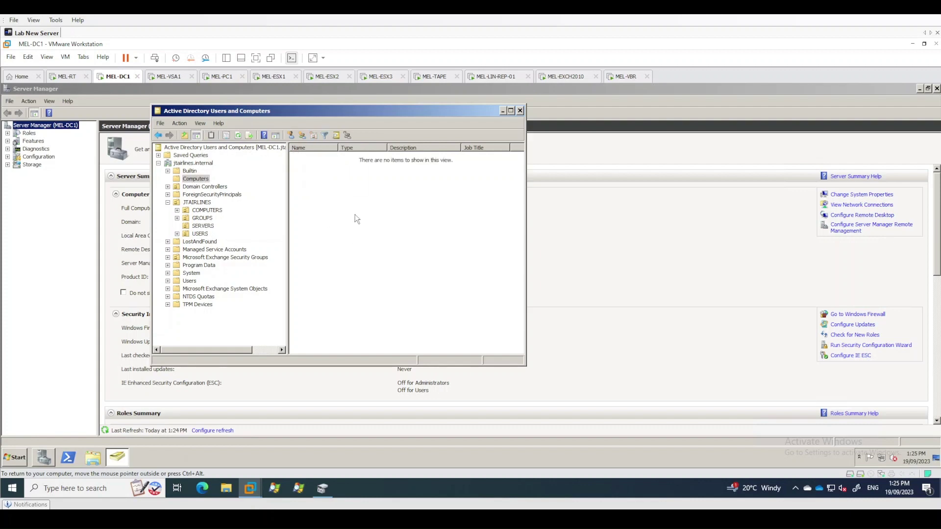
left_click(220, 78)
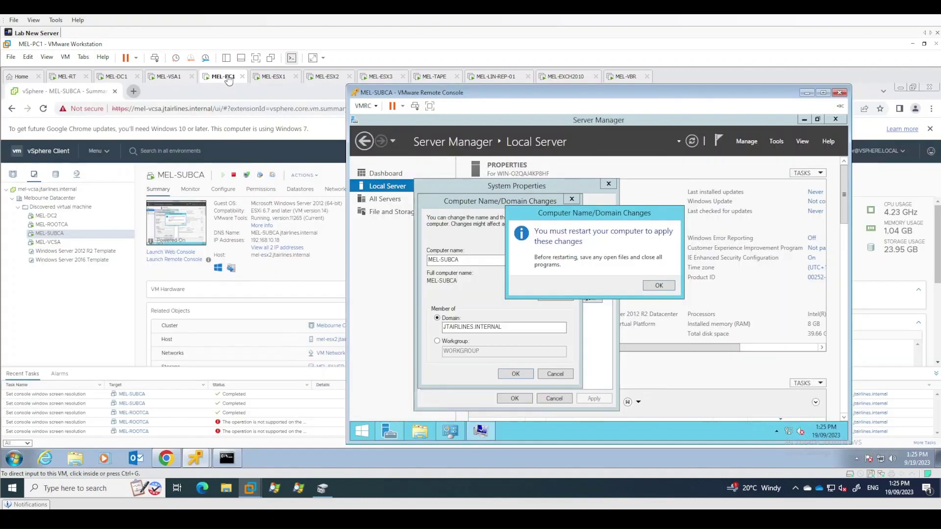
Acknowledge the restart notice, close System Properties and restart MEL-SUBCA now
left_click(651, 286)
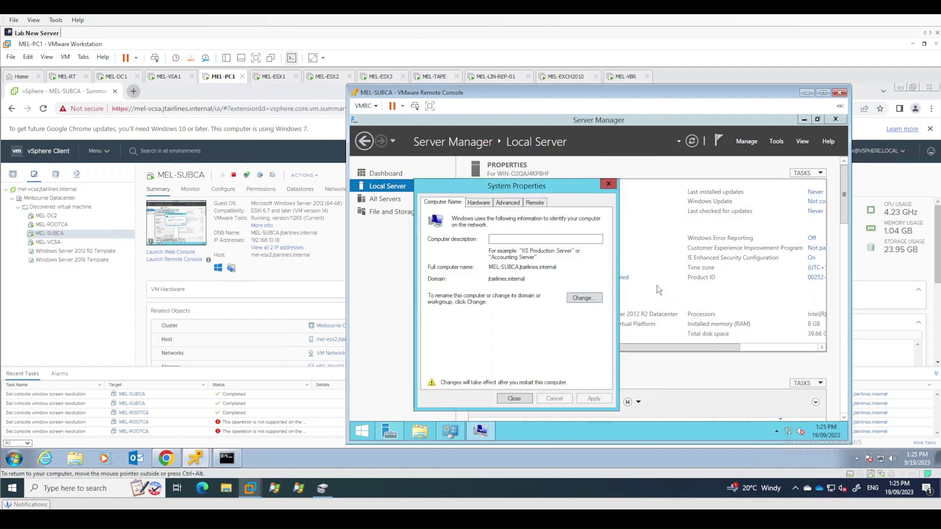
left_click(518, 398)
left_click(595, 282)
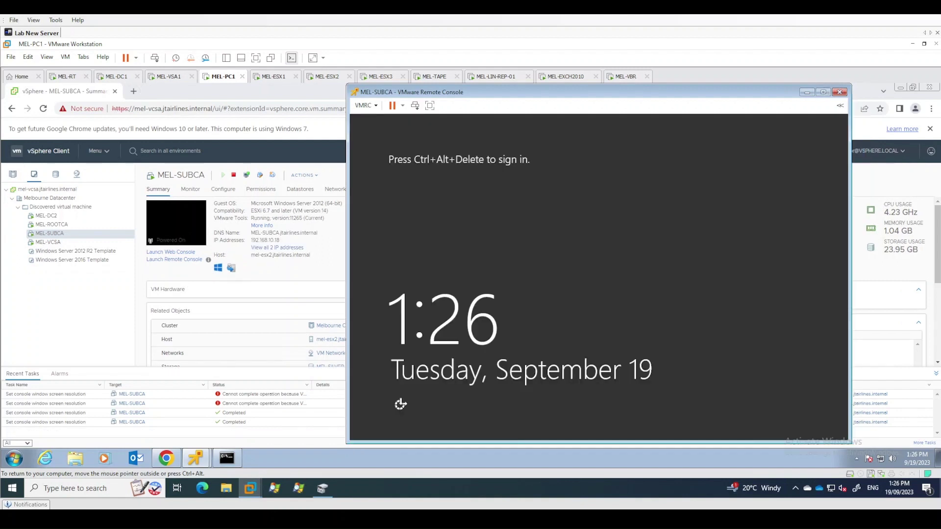
Sign in as Other user with jtairlines\administrator and its password
left_click(416, 106)
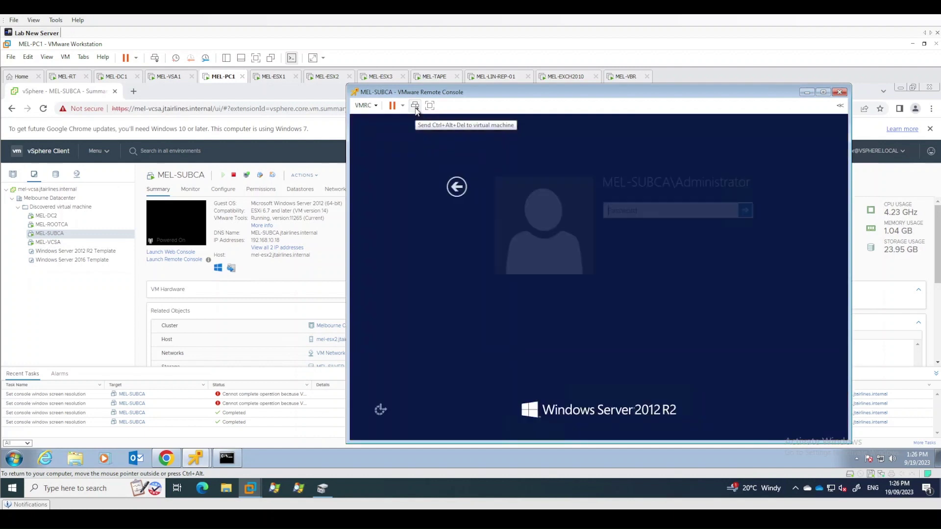
left_click(447, 187)
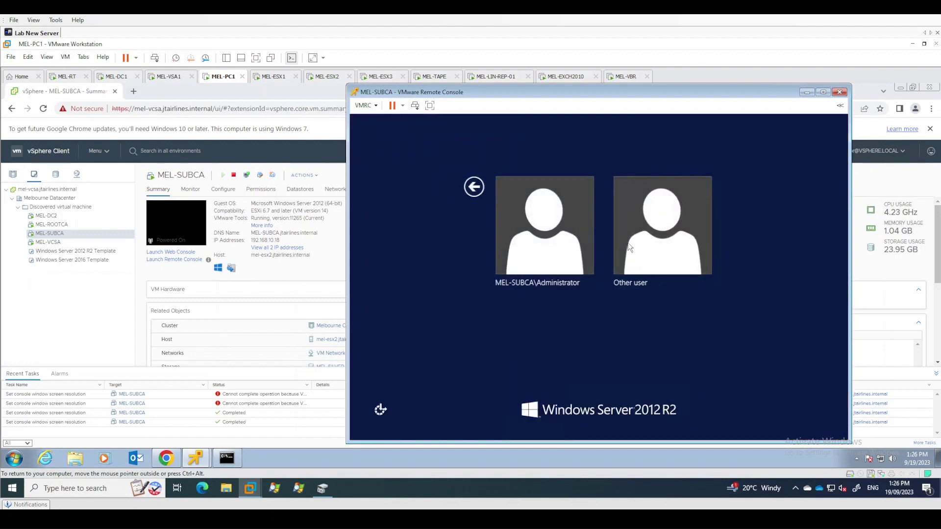
left_click(506, 246)
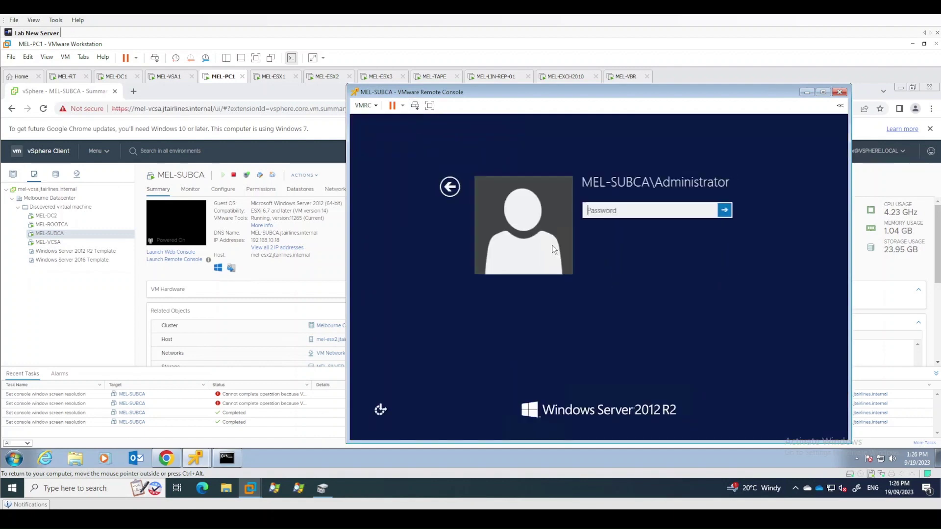
left_click(447, 187)
left_click(644, 240)
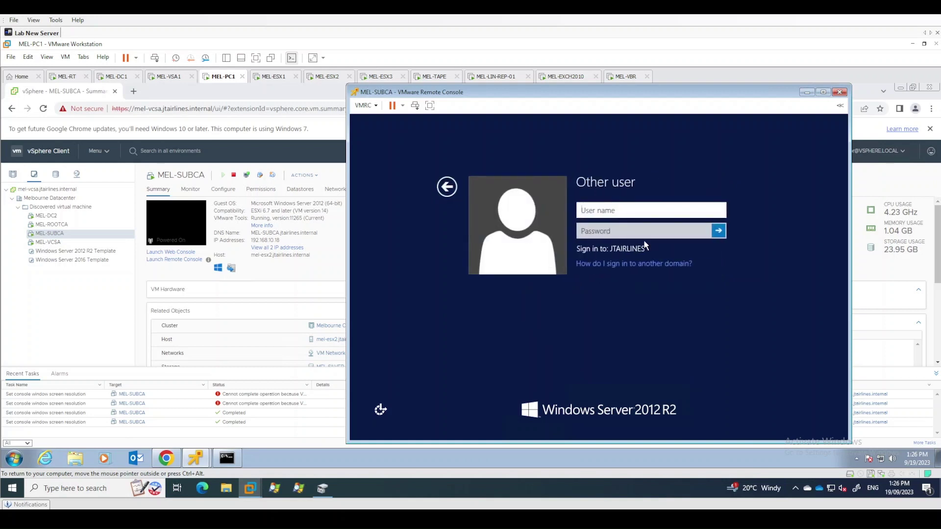
type("jtairlines\\administr")
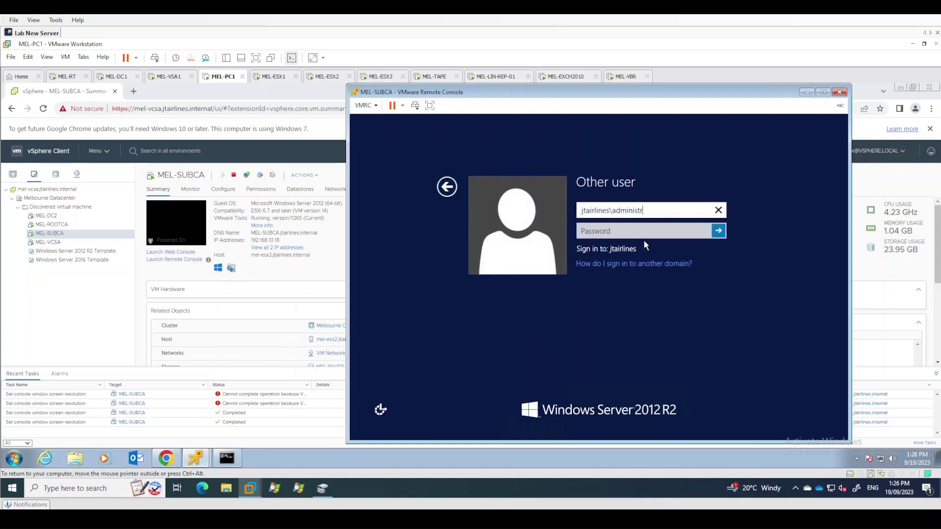
type("ator")
key("Tab")
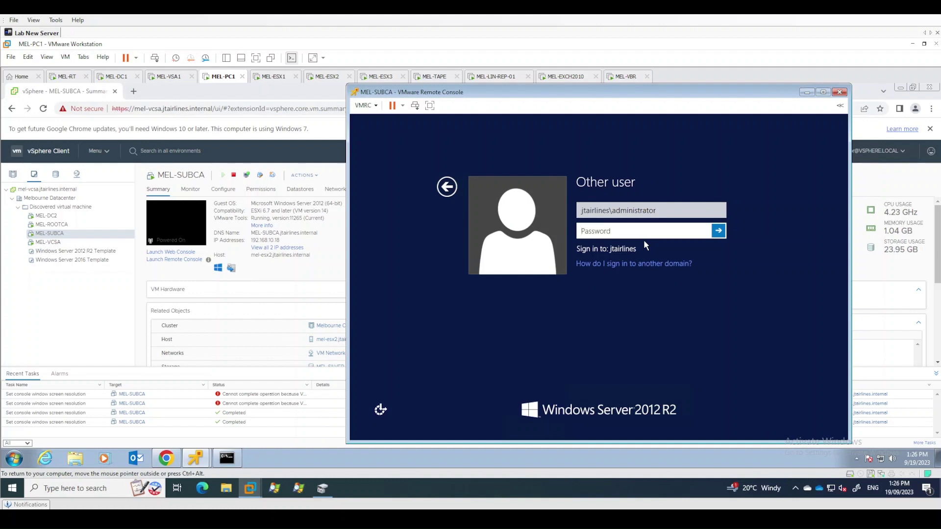
type("*********")
key("Return")
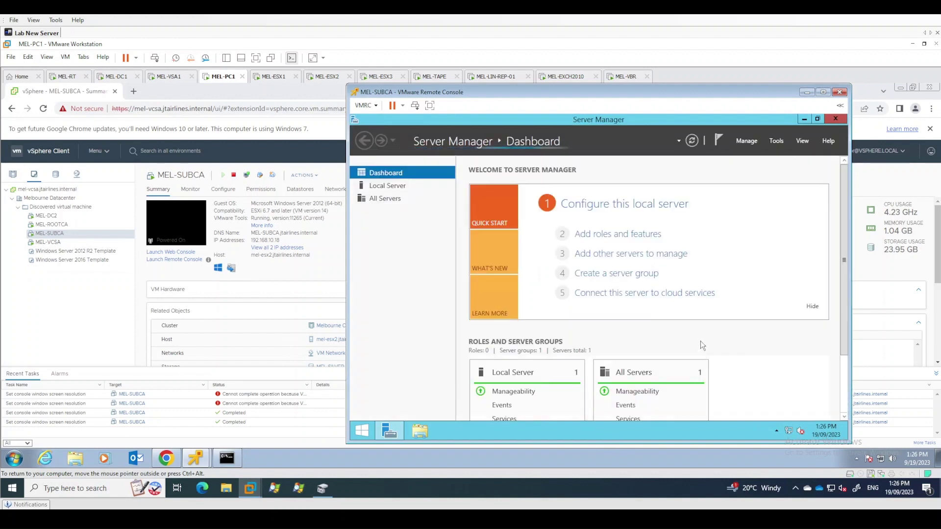
Start the Add Roles and Features wizard as a role-based install targeting MEL-SUBCA
left_click(748, 143)
left_click(755, 154)
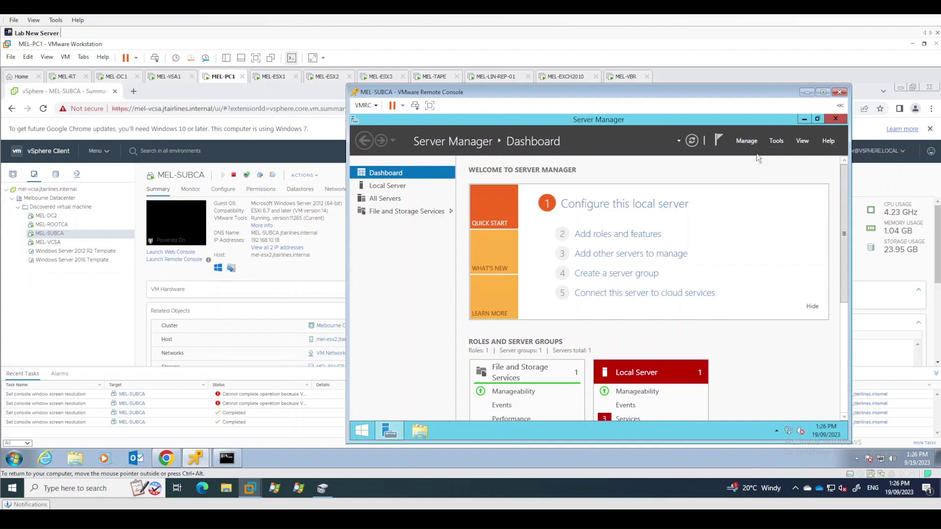
left_click(653, 421)
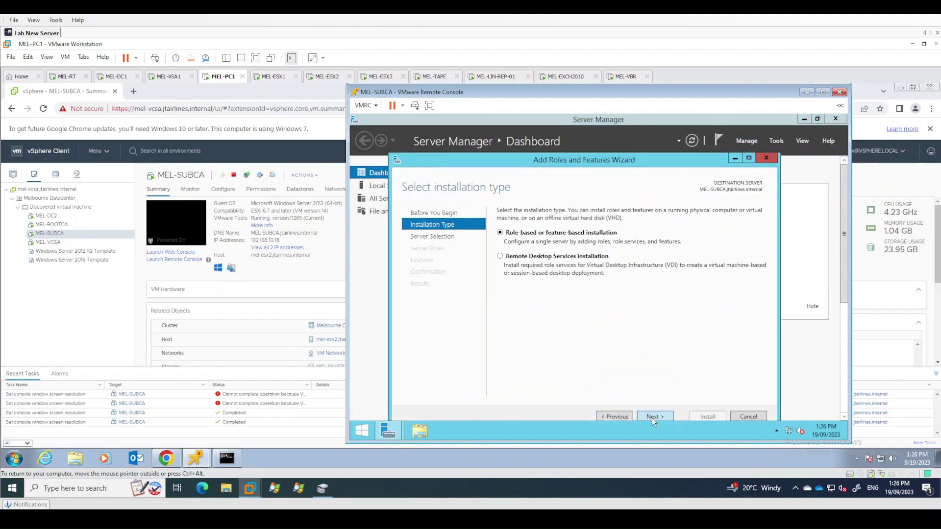
left_click(652, 418)
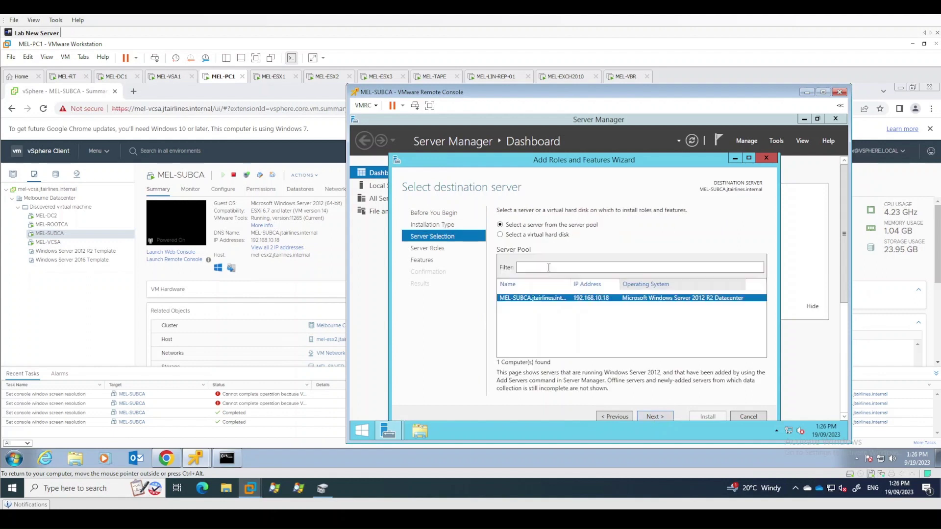
left_click(660, 416)
Select Active Directory Certificate Services with its management tools and advance to role services
left_click(513, 243)
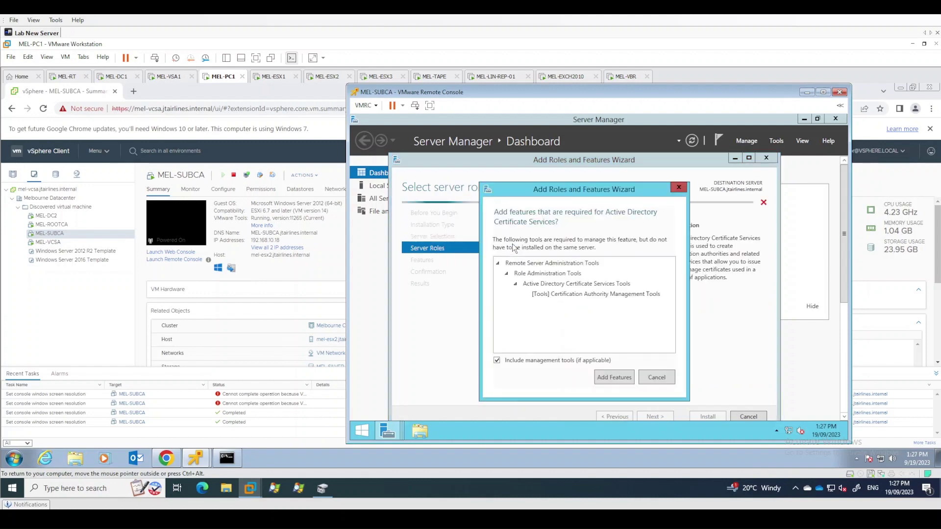
left_click(614, 376)
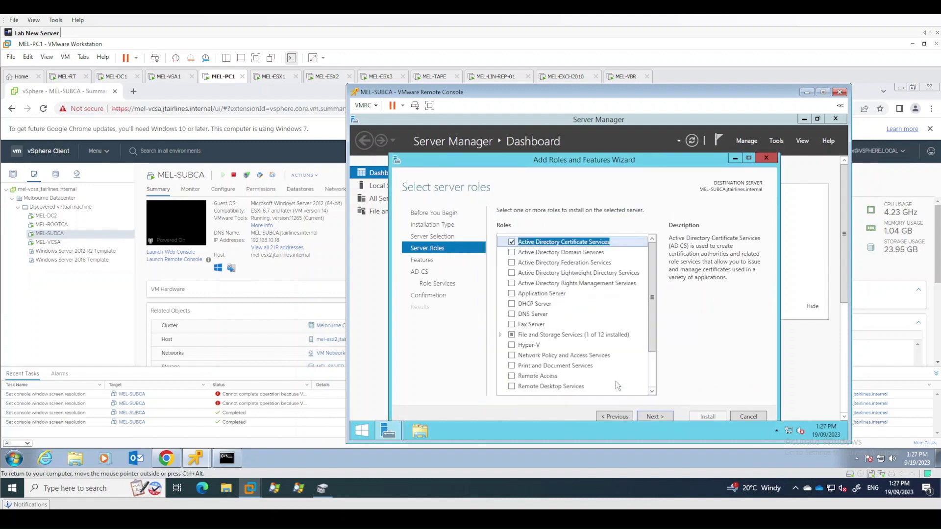
left_click(658, 416)
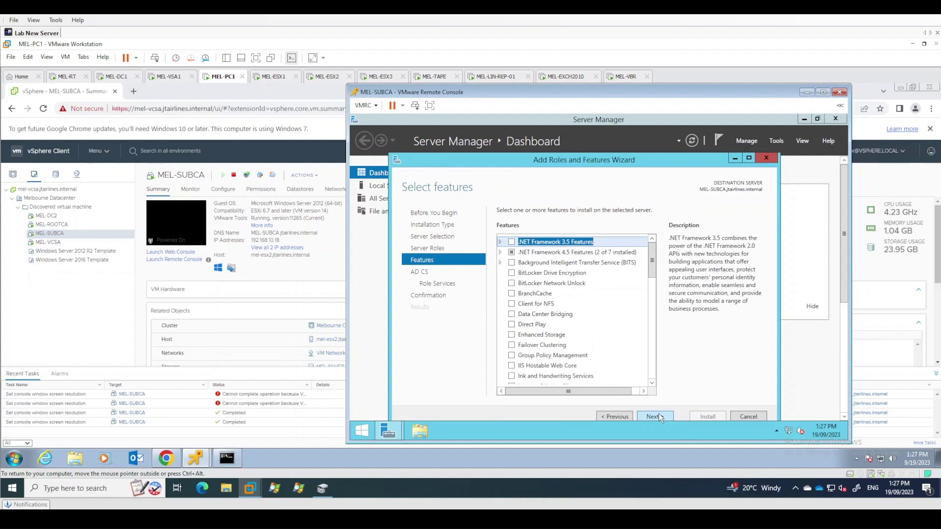
left_click(655, 416)
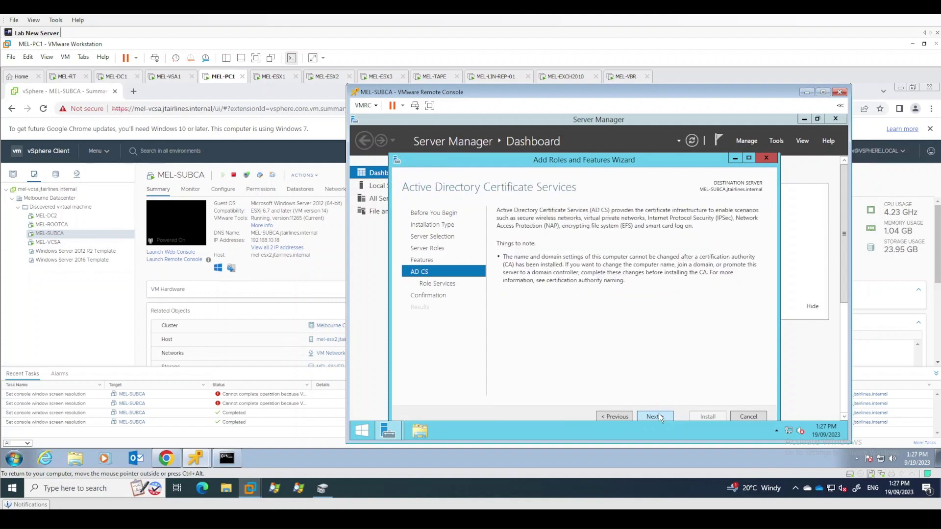
left_click(659, 417)
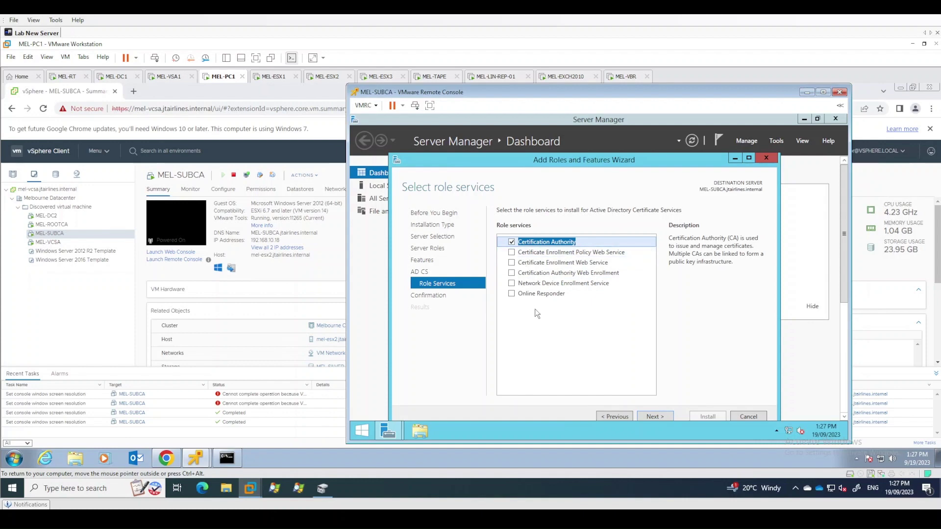
Add CA Web Enrollment, both enrollment web services and Online Responder with their required features
left_click(512, 273)
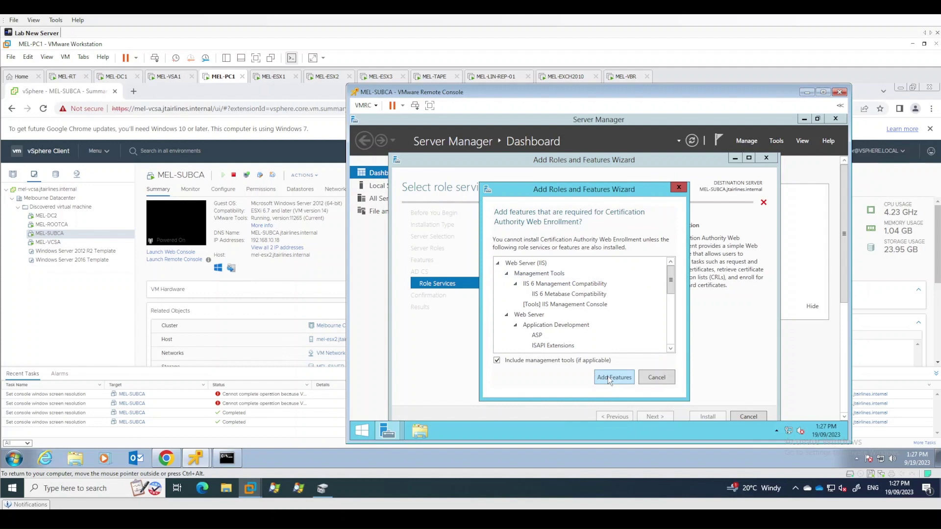
left_click(613, 377)
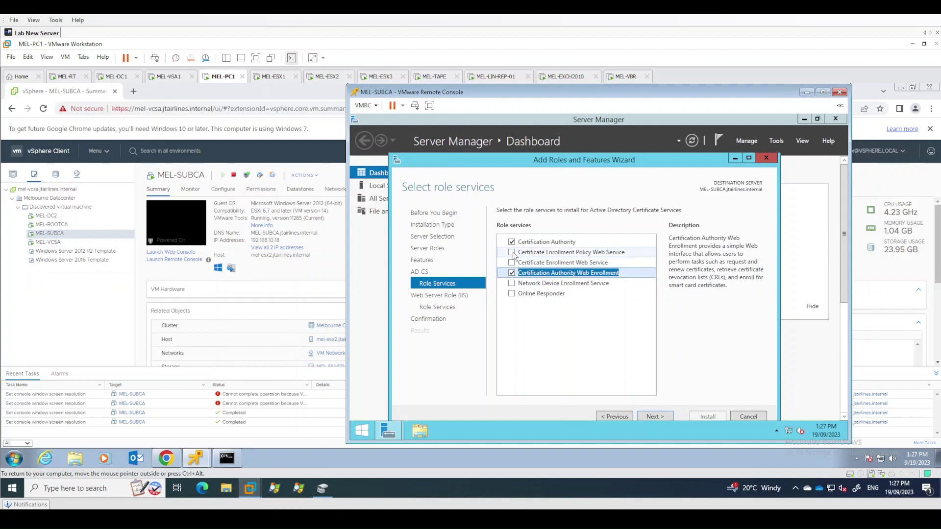
left_click(513, 252)
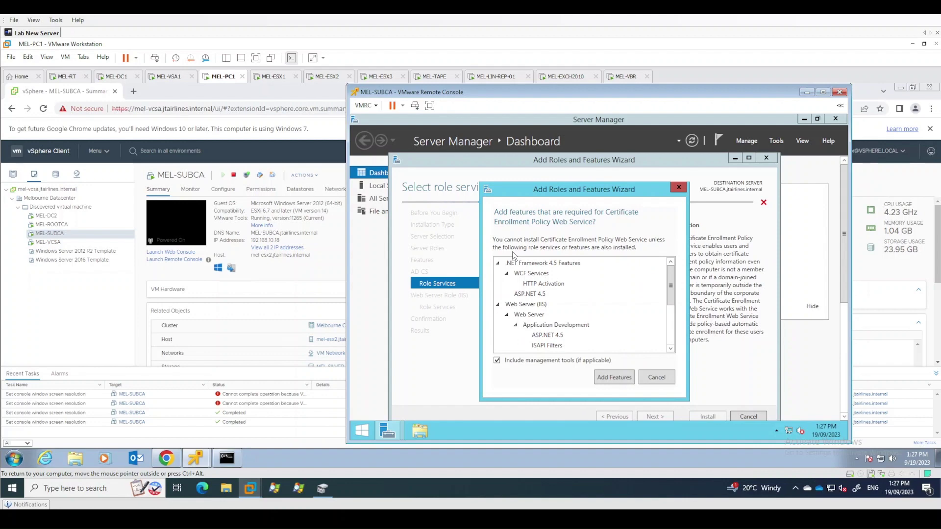
left_click(630, 380)
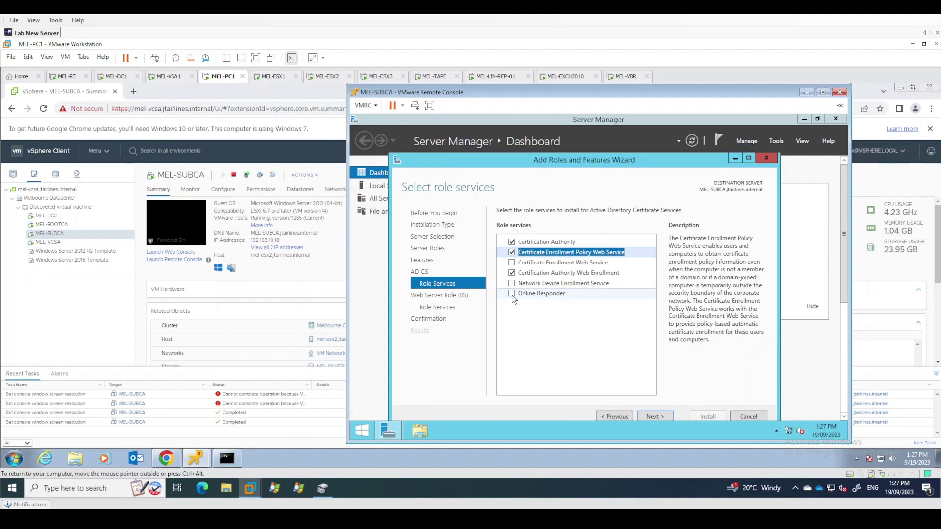
left_click(512, 263)
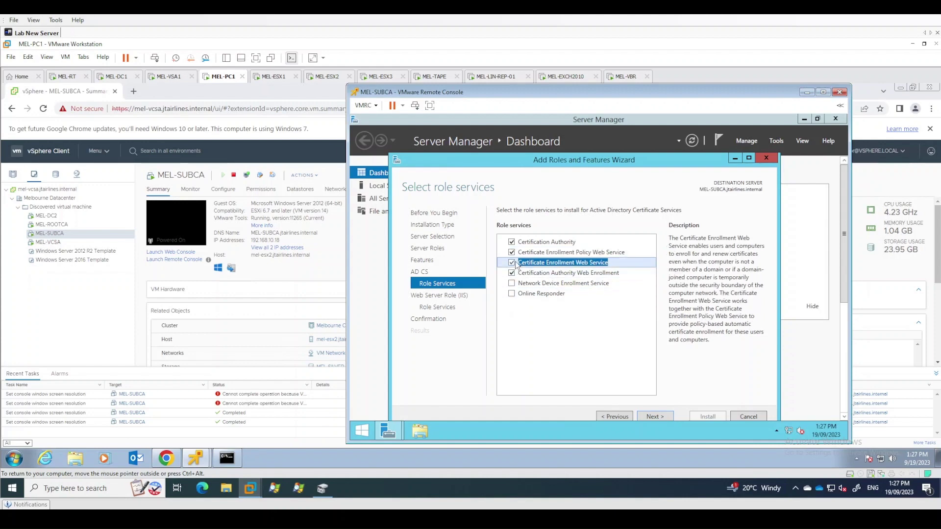
left_click(512, 294)
left_click(615, 373)
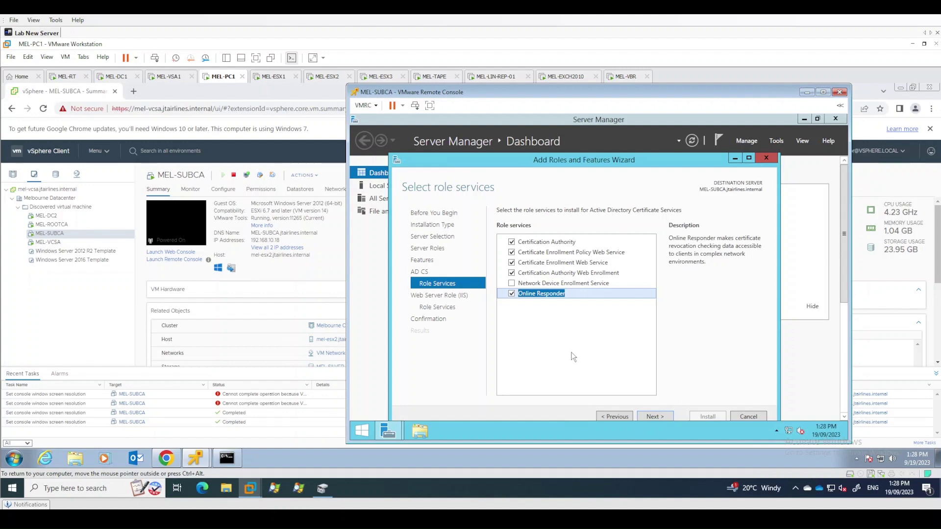
Keep the default IIS role services and allow automatic restart at confirmation
left_click(658, 416)
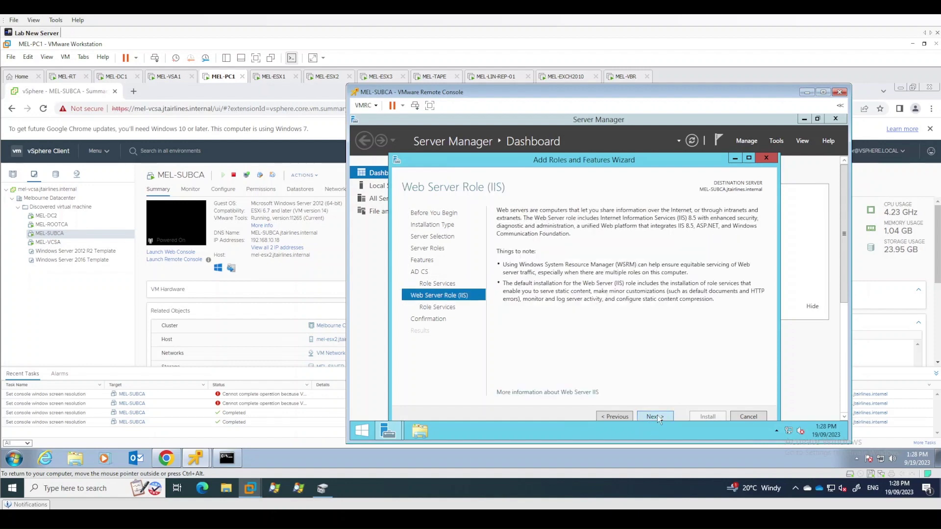
left_click(658, 415)
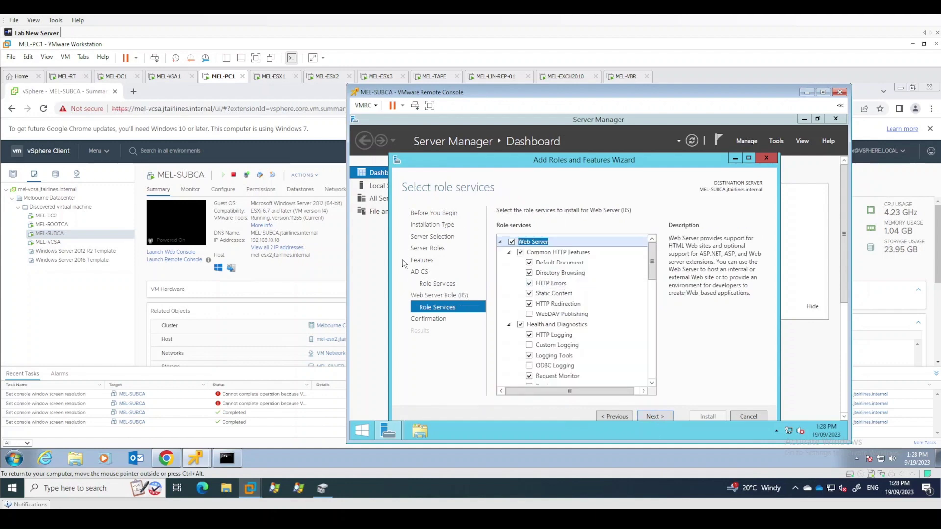
left_click(658, 417)
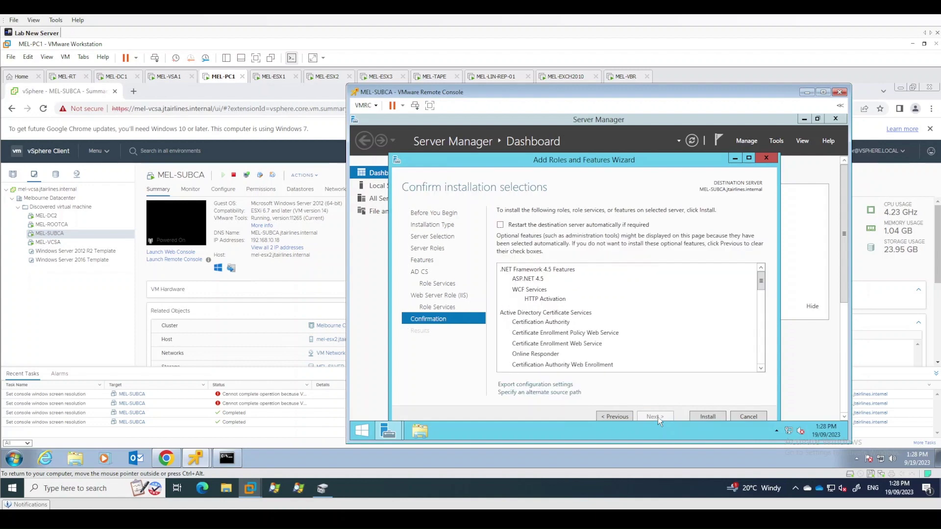
left_click(590, 225)
left_click(638, 307)
Install the selected AD CS roles, then launch 'Configure Active Directory Certificate Services'
left_click(708, 417)
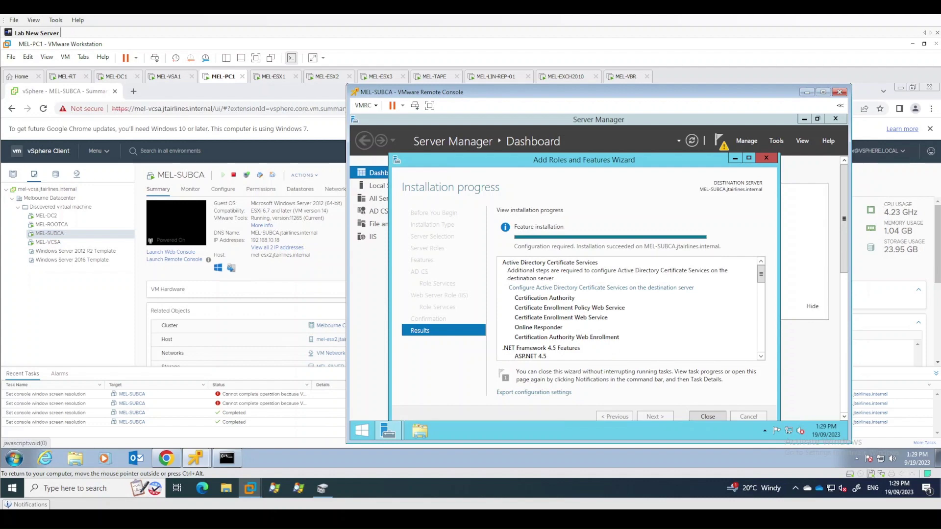
left_click(610, 289)
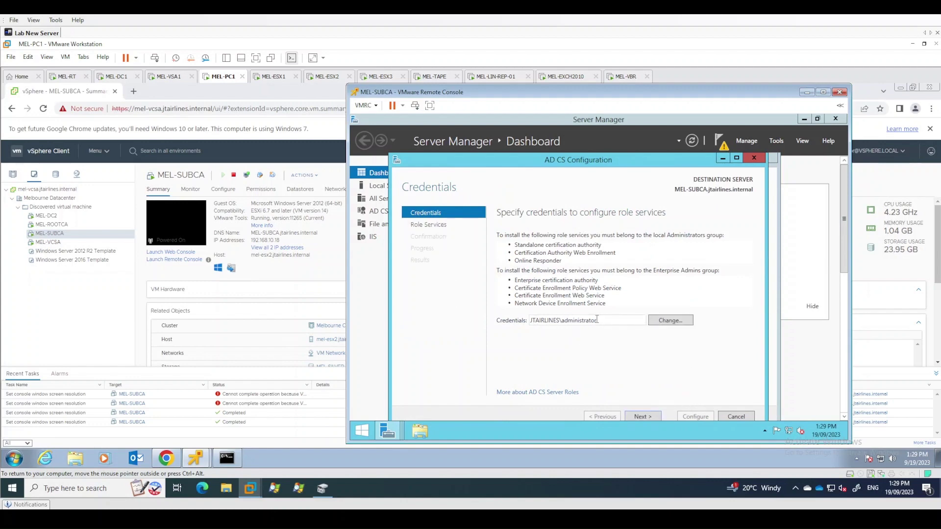
Choose Certification Authority and CA Web Enrollment, clearing the conflicting Enrollment Web Service selection
left_click(649, 416)
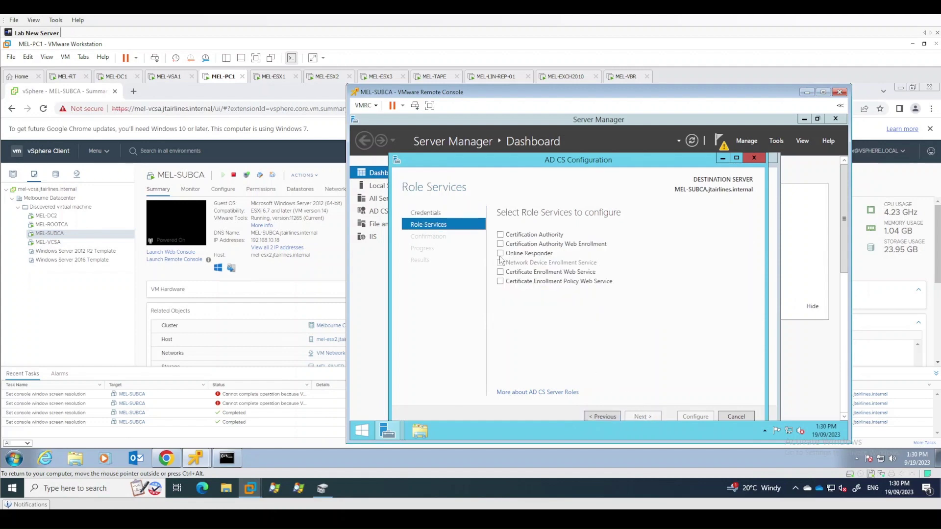
left_click(500, 235)
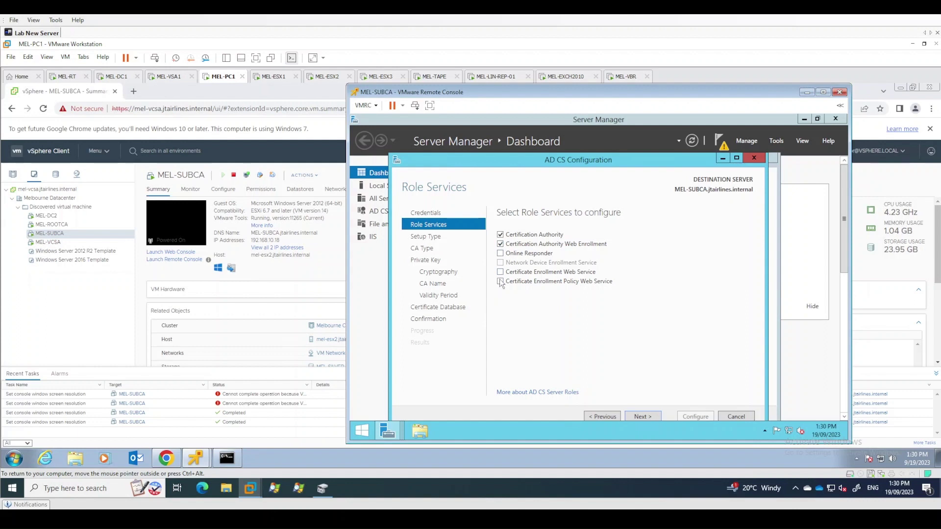
key("ctrl+alt")
left_click(501, 272)
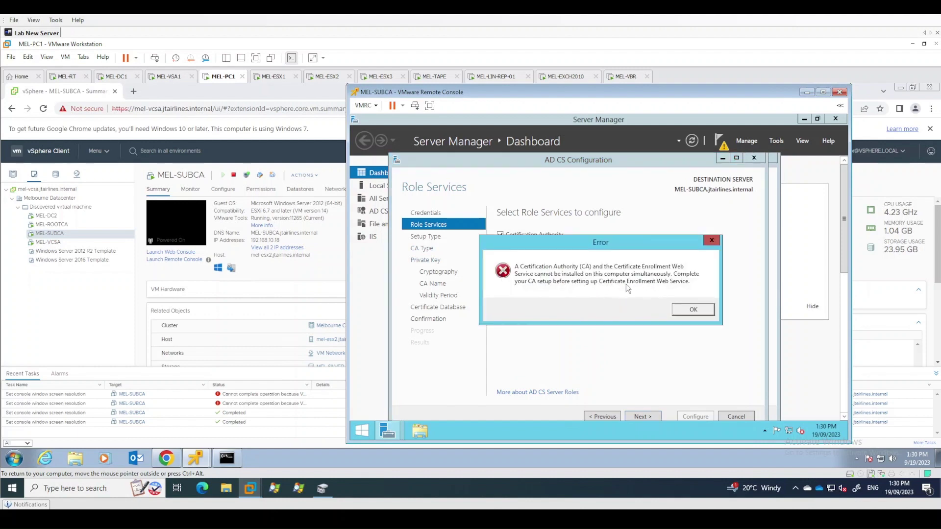
left_click(693, 309)
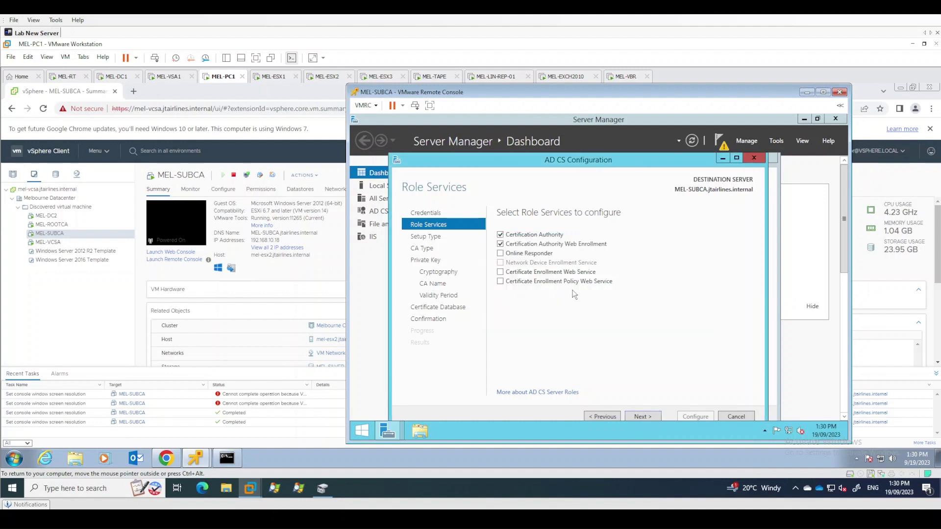
left_click(500, 244)
left_click(643, 417)
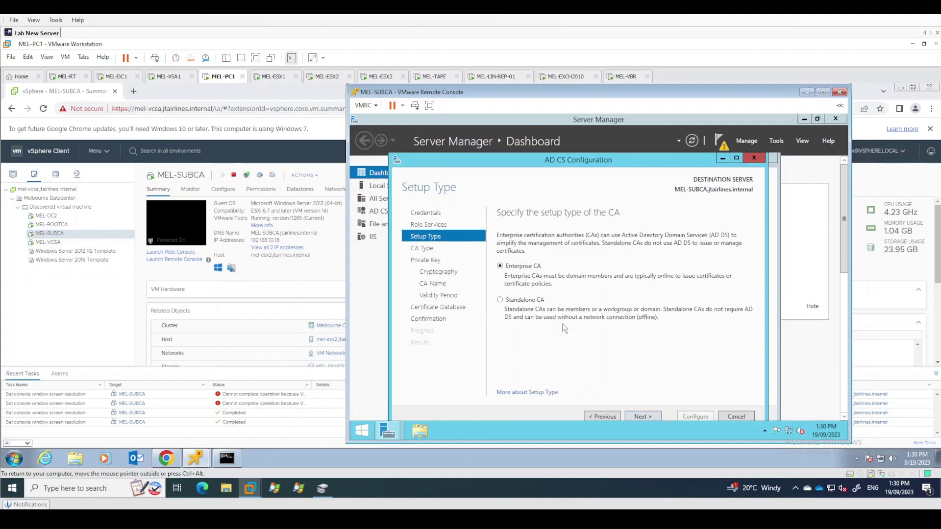
Set up an Enterprise Subordinate CA with a new private key using SHA256
left_click(643, 416)
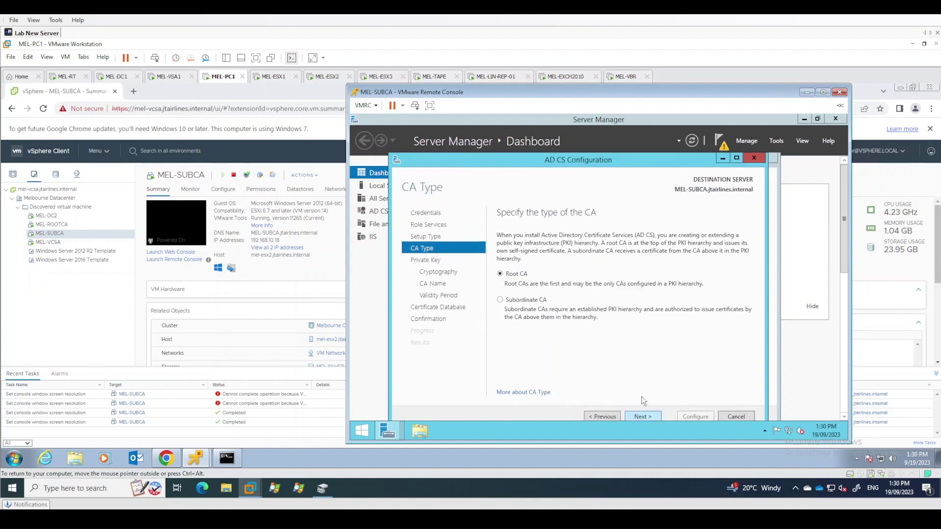
left_click(510, 301)
left_click(645, 419)
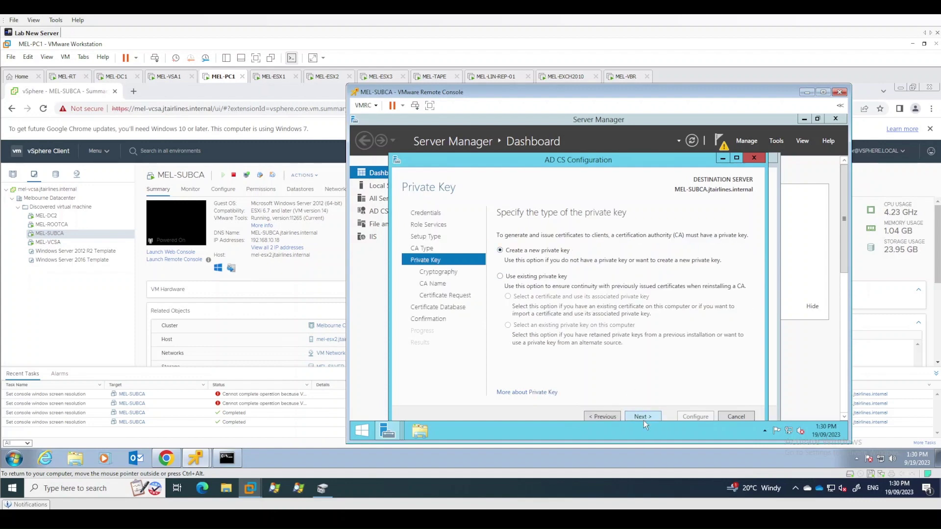
left_click(643, 417)
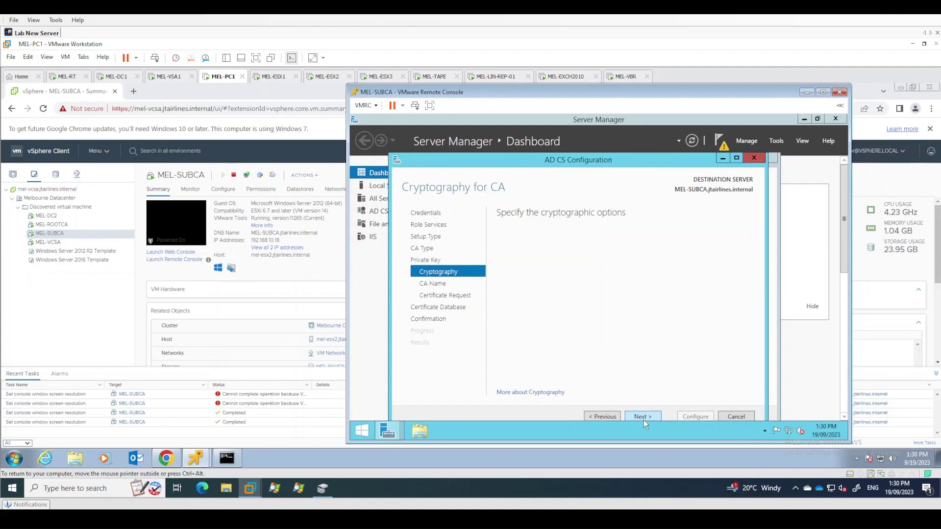
left_click(528, 275)
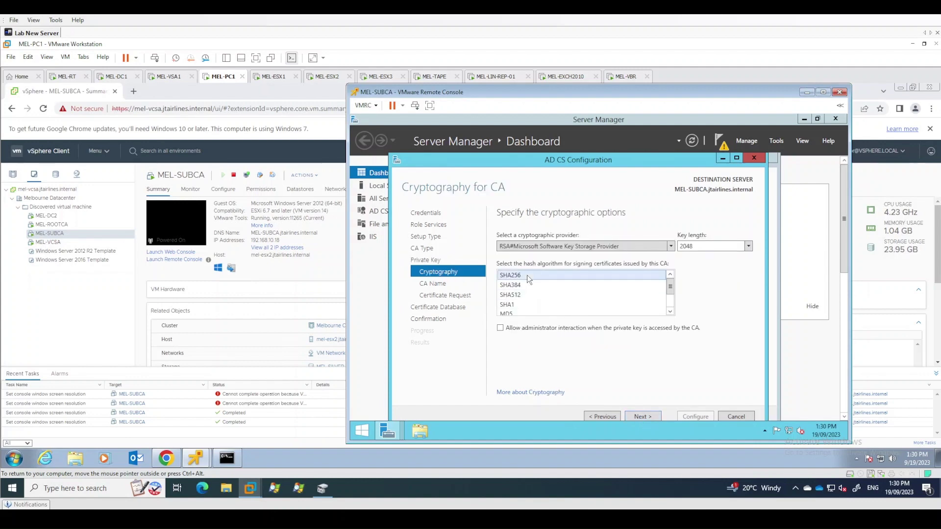
left_click(645, 418)
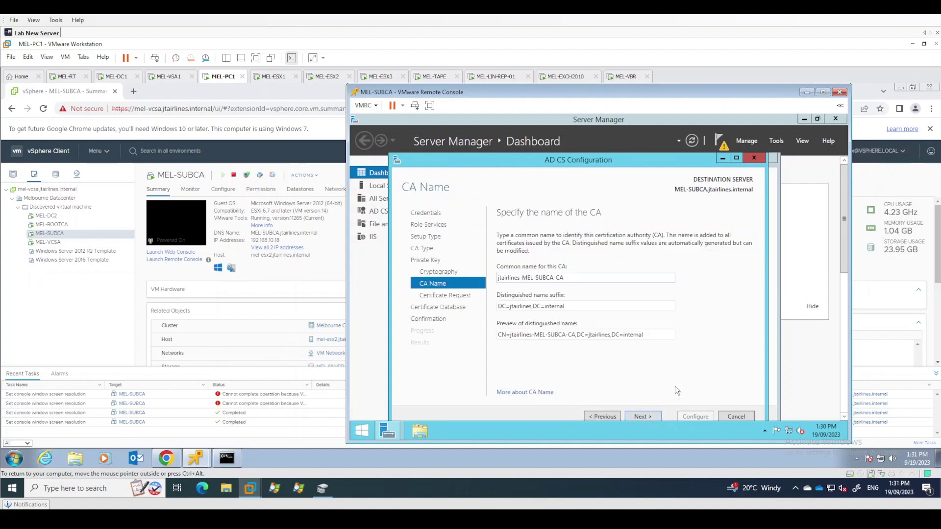
Name the CA JTA-SUBCA and continue to the certificate request options
left_click(543, 278, "shift")
left_click_drag(512, 274, 497, 277)
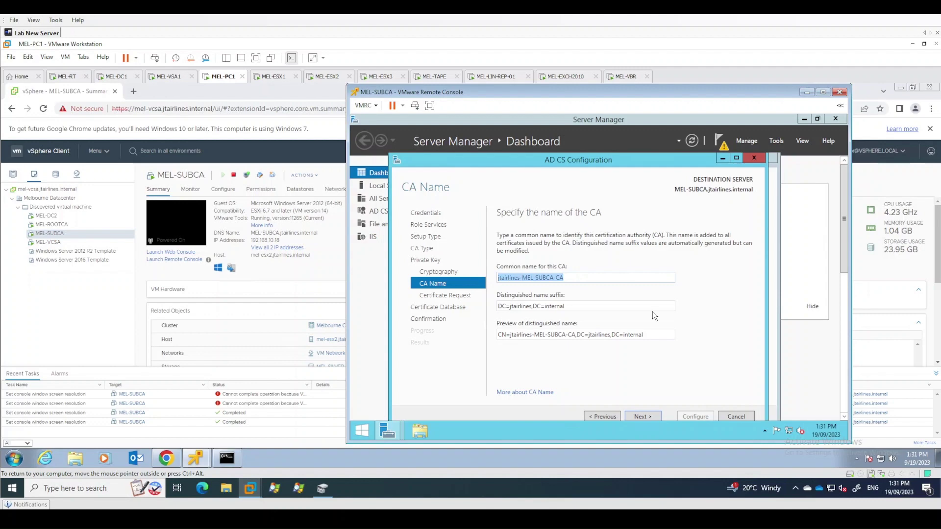
type("JT")
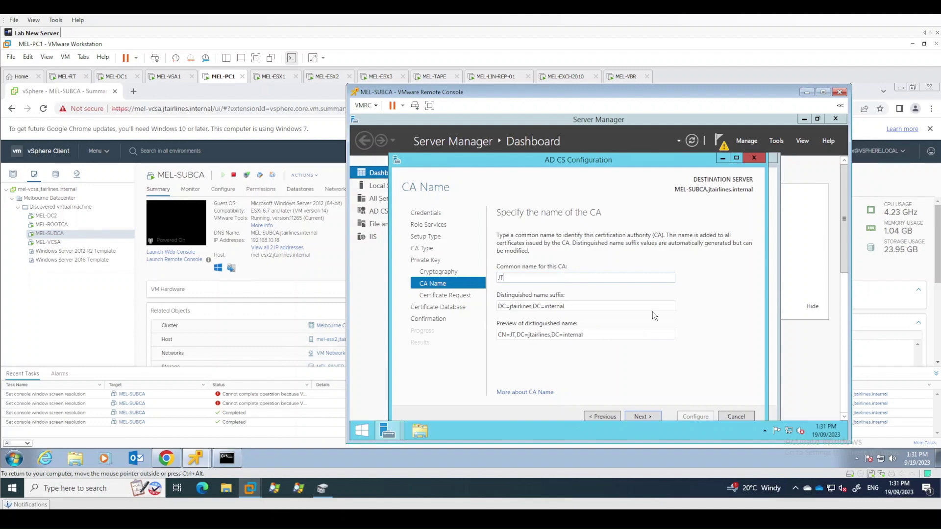
type("A-SUBCA")
left_click(643, 416)
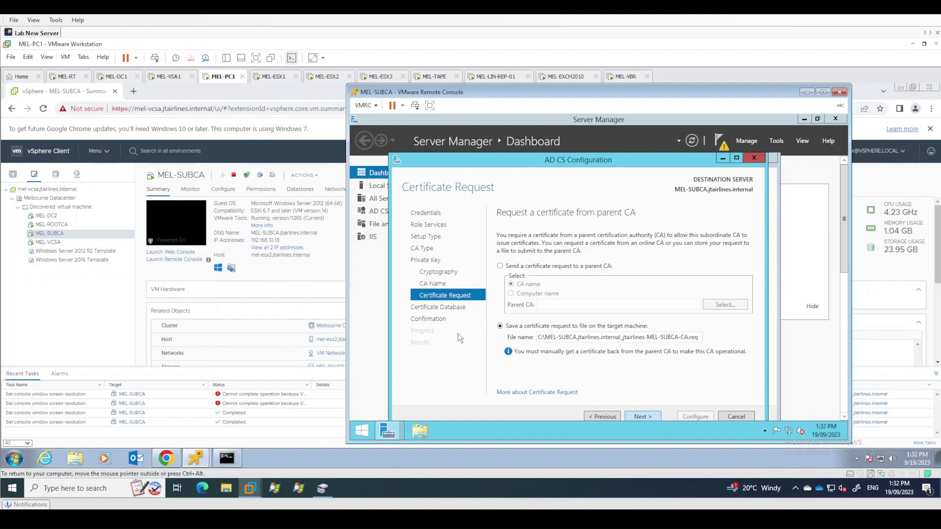
Keep the default request file and database locations and start configuring the subordinate CA
left_click(640, 417)
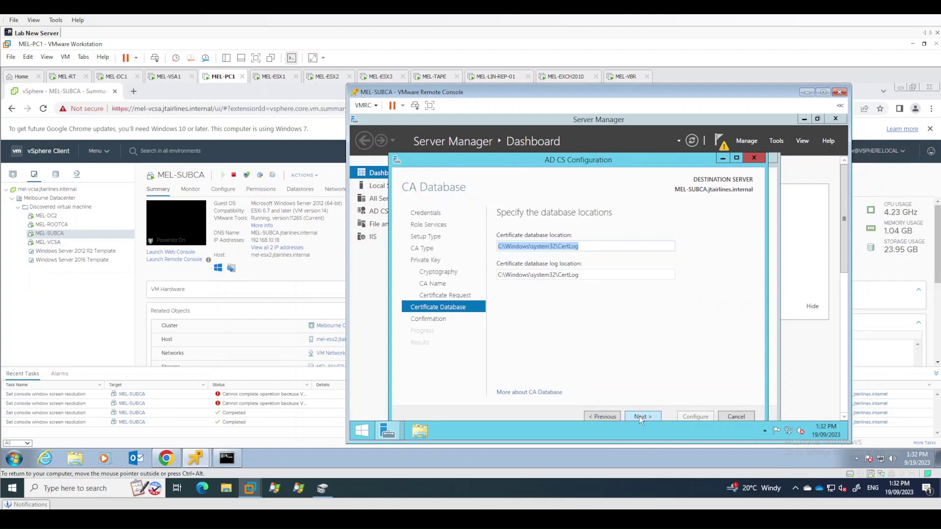
left_click(642, 416)
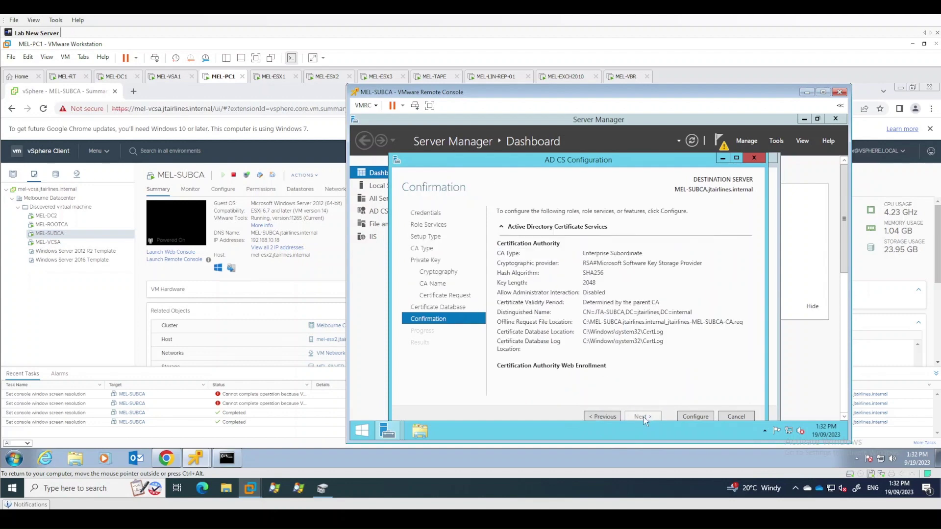
left_click(693, 418)
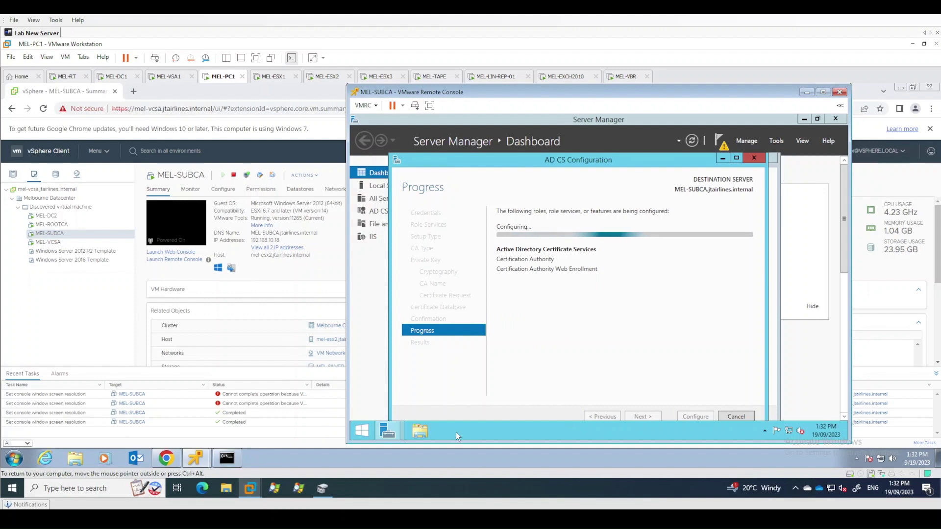
left_click(422, 433)
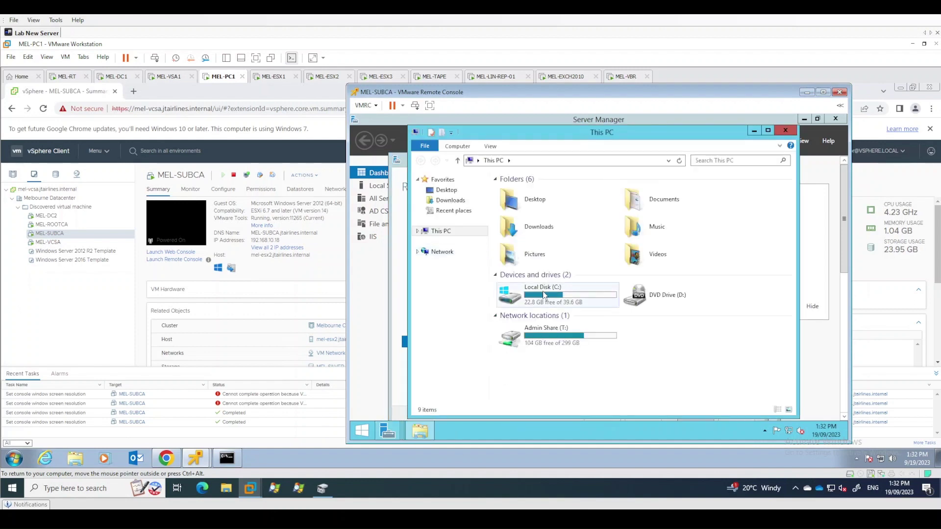
Confirm the MEL-SUBCA .req request file is on Local Disk (C:), then close Explorer
left_click(546, 297)
double_click(546, 293)
left_click(570, 253)
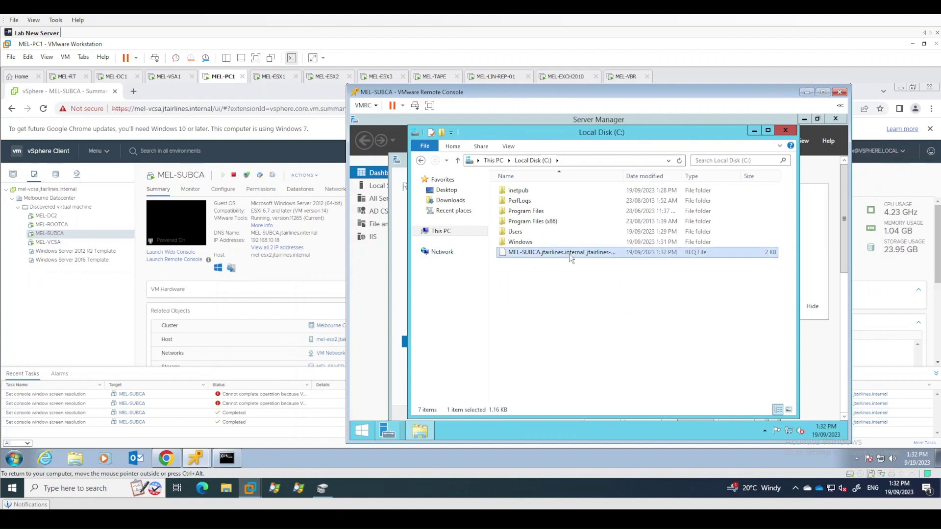
left_click_drag(624, 176, 668, 176)
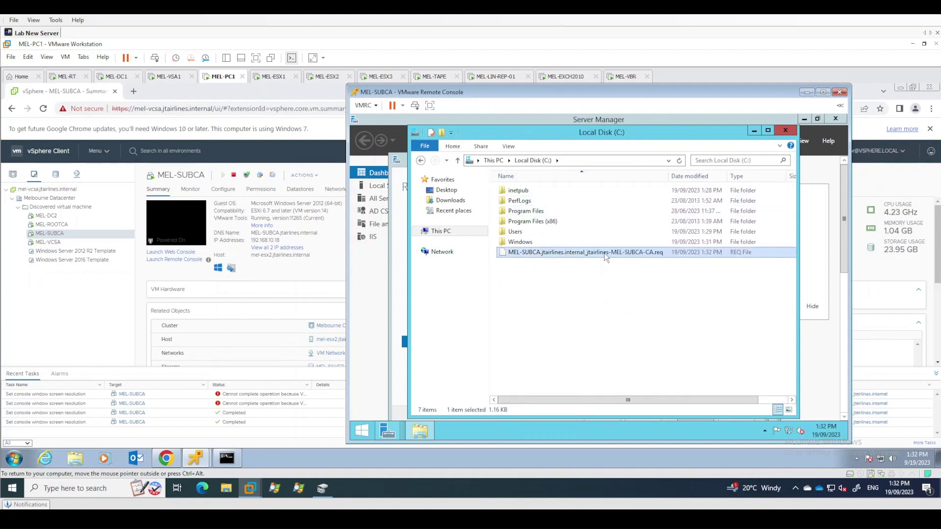
left_click(786, 130)
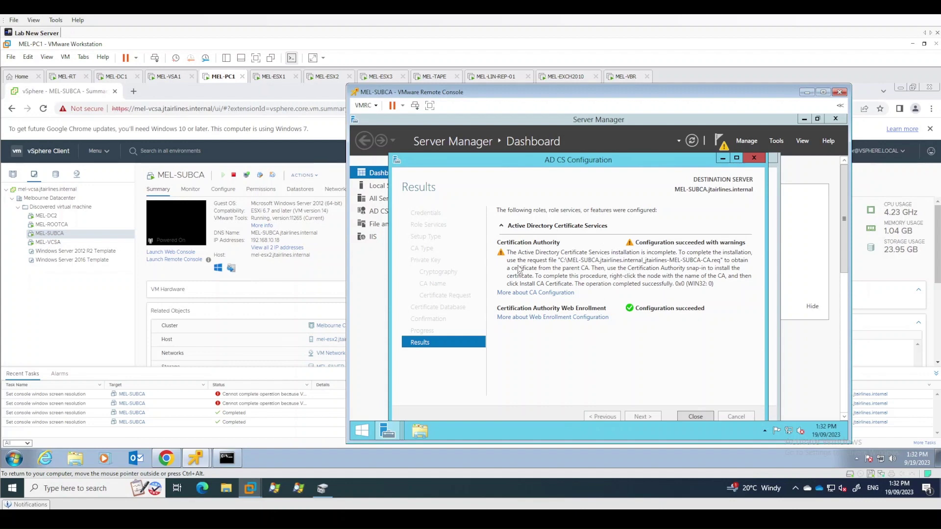
Close the AD CS and Add Roles wizards and launch the Certification Authority console
left_click(694, 417)
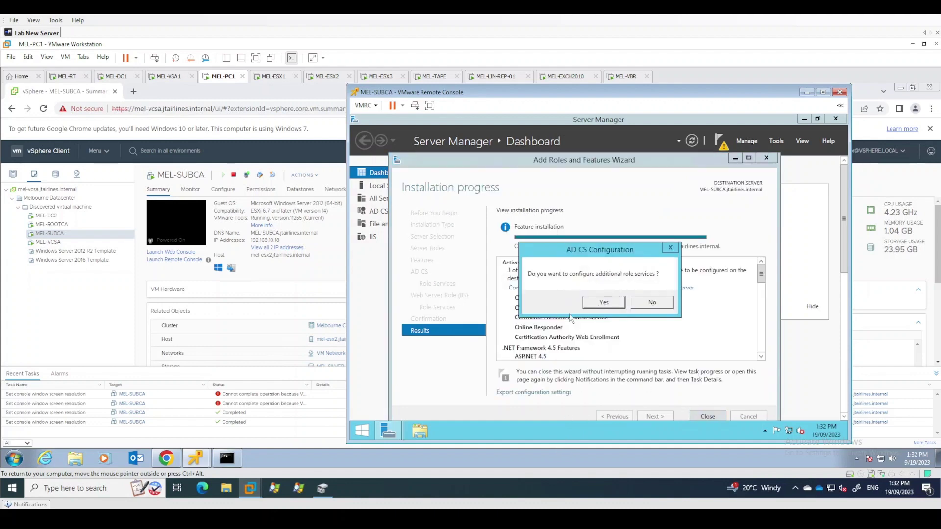
left_click(643, 306)
left_click(708, 417)
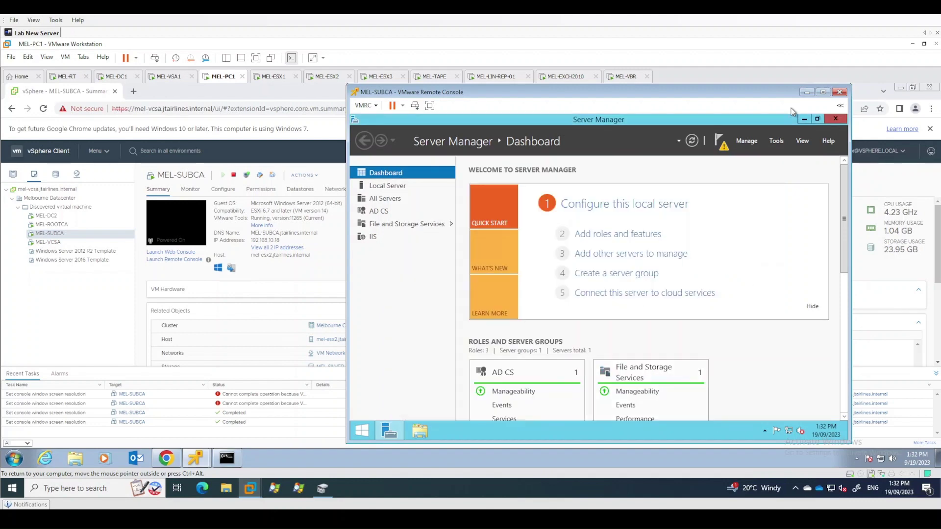
left_click(759, 141)
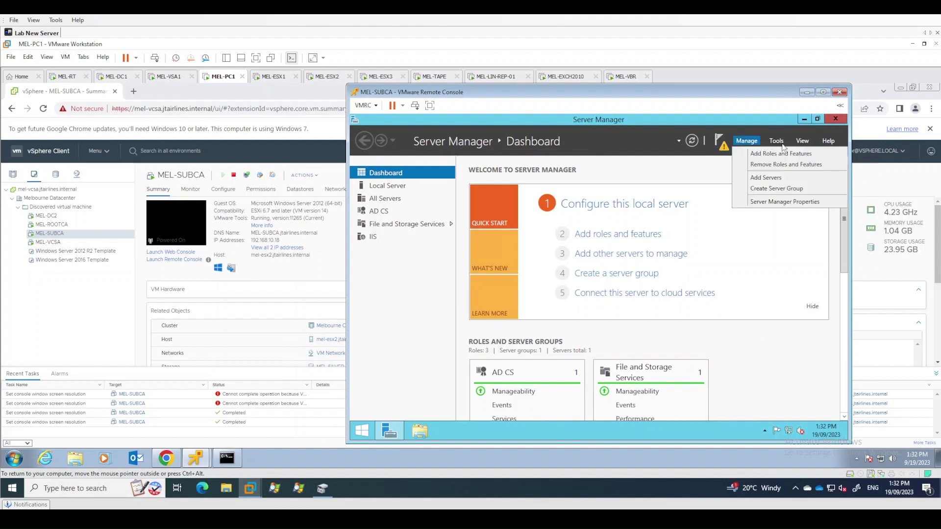
left_click(782, 144)
left_click(774, 154)
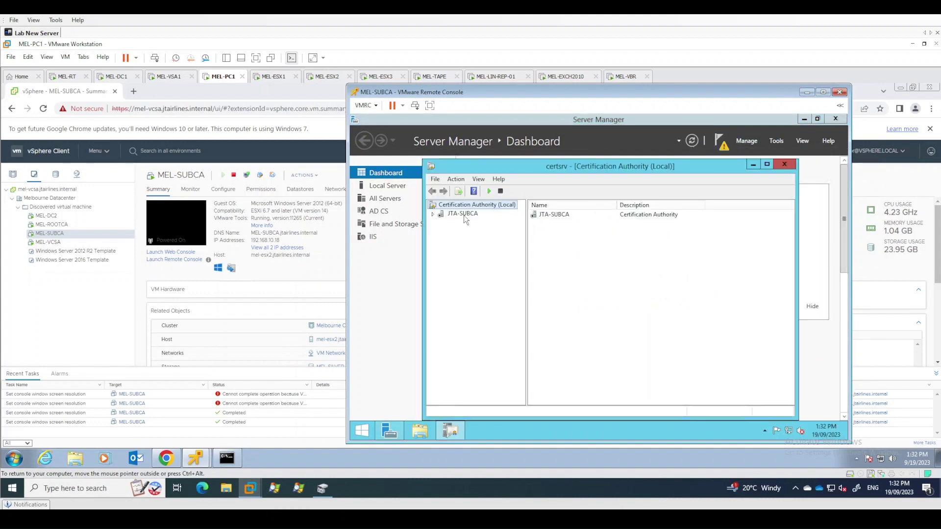
Try starting the JTA-SUBCA service, declining the missing CA certificate prompt and dismissing the error
left_click(463, 215)
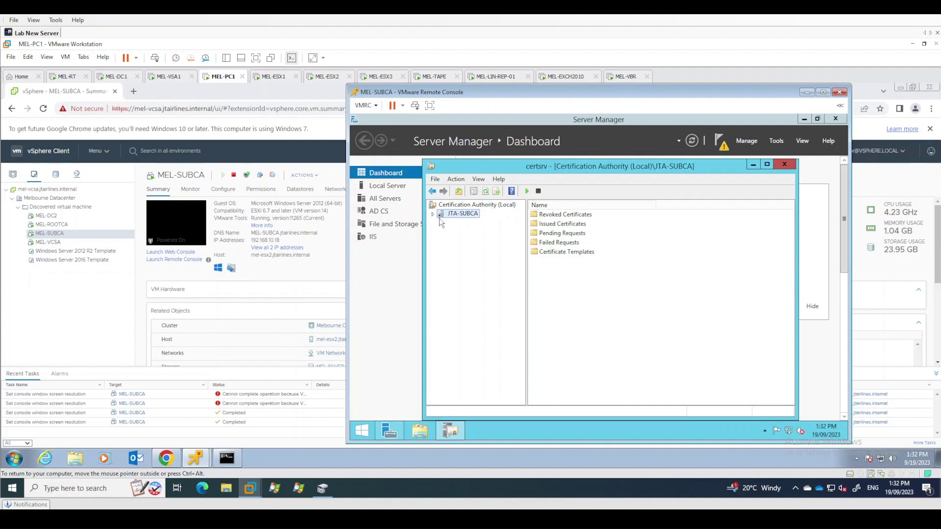
left_click(433, 214)
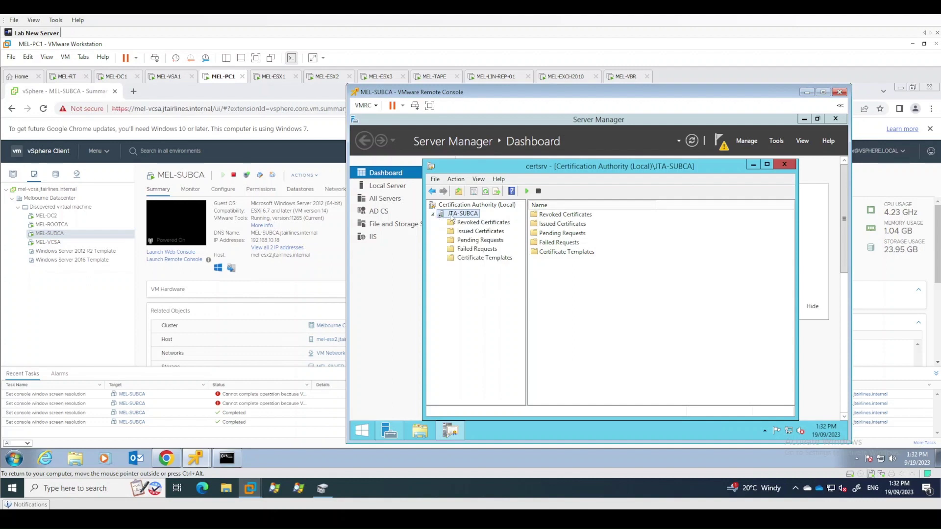
right_click(455, 219)
mouse_move(466, 220)
left_click(543, 221)
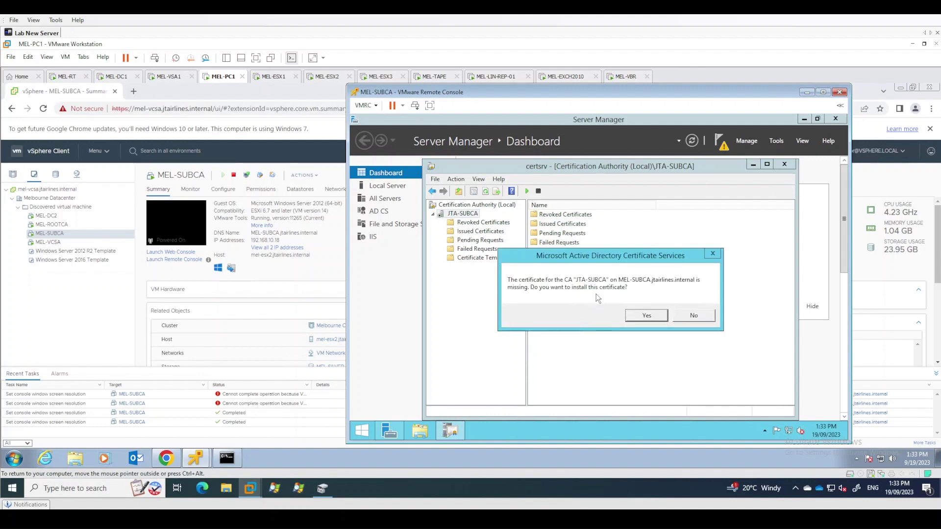
left_click(691, 316)
left_click(676, 318)
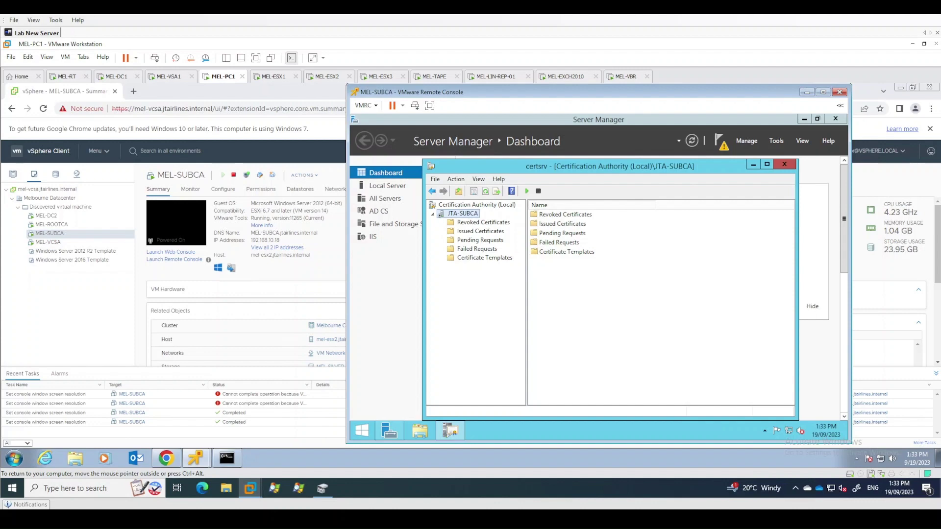
On the MEL-ROOTCA machine, show JTA-ROOTCA's properties on the Extensions tab
mouse_move(196, 459)
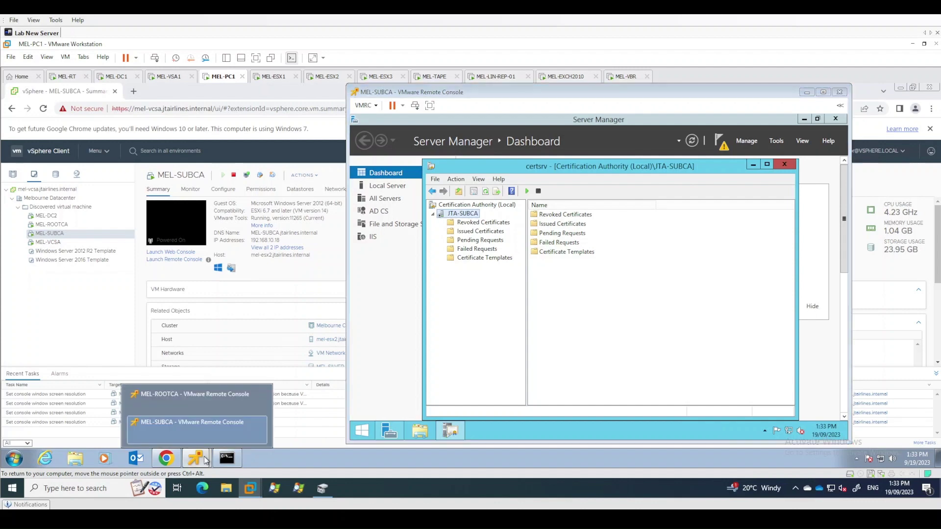
left_click(203, 399)
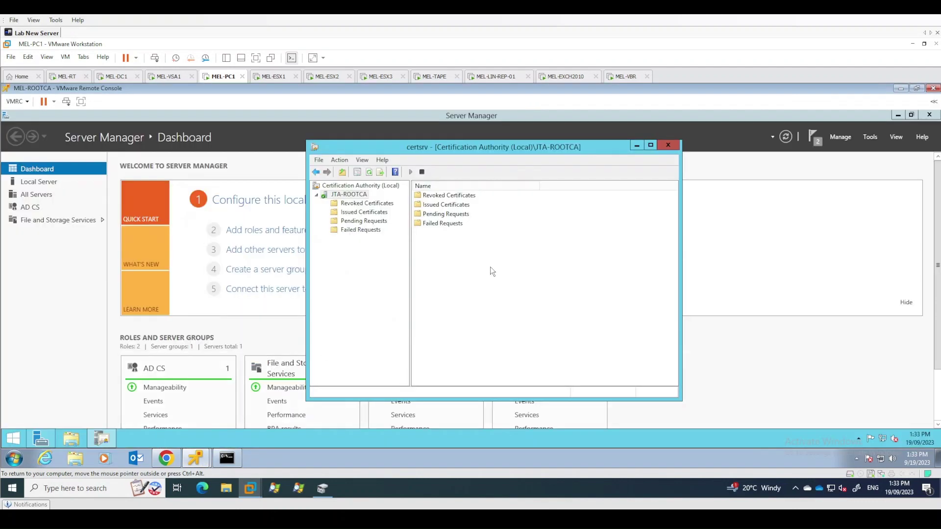
right_click(351, 197)
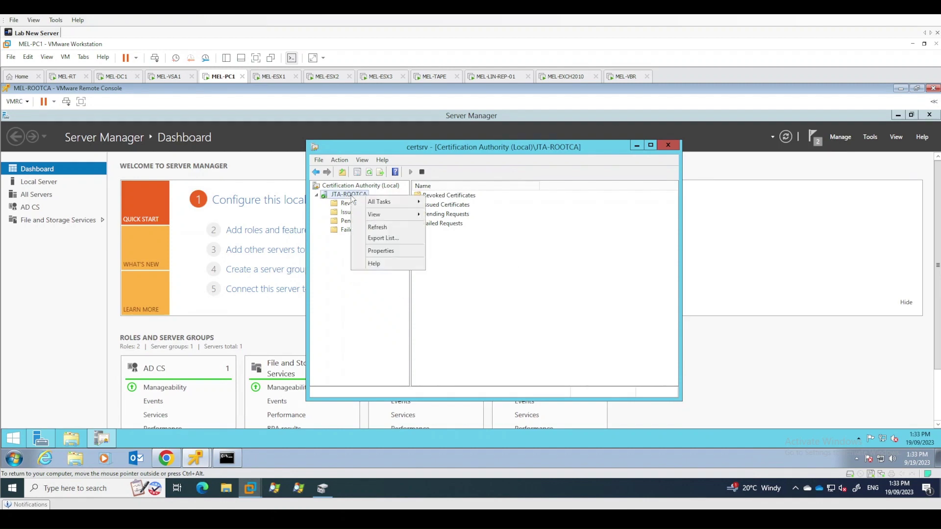
left_click(381, 251)
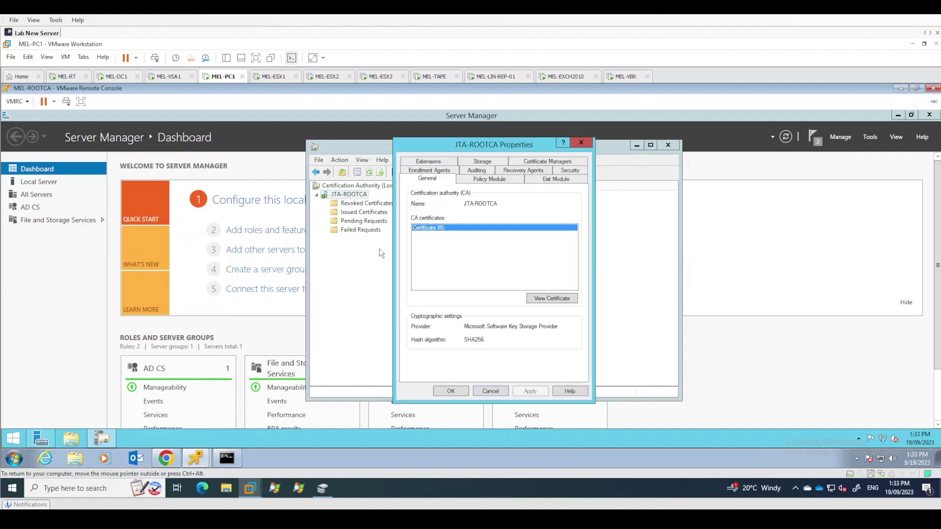
left_click(487, 391)
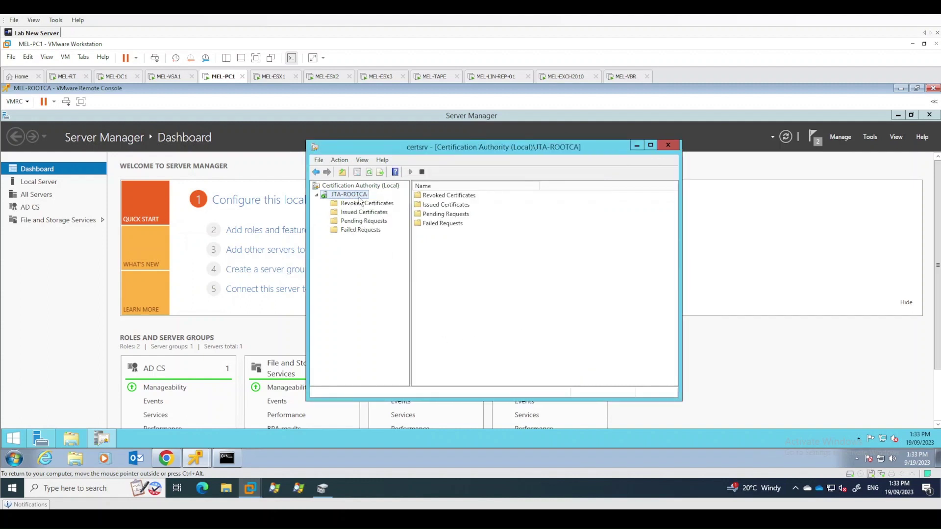
right_click(359, 194)
left_click(390, 250)
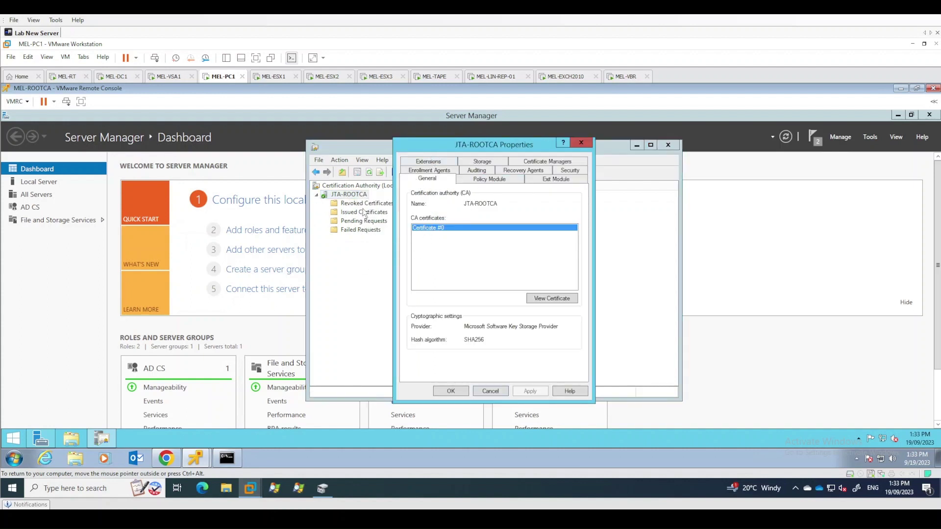
left_click(491, 391)
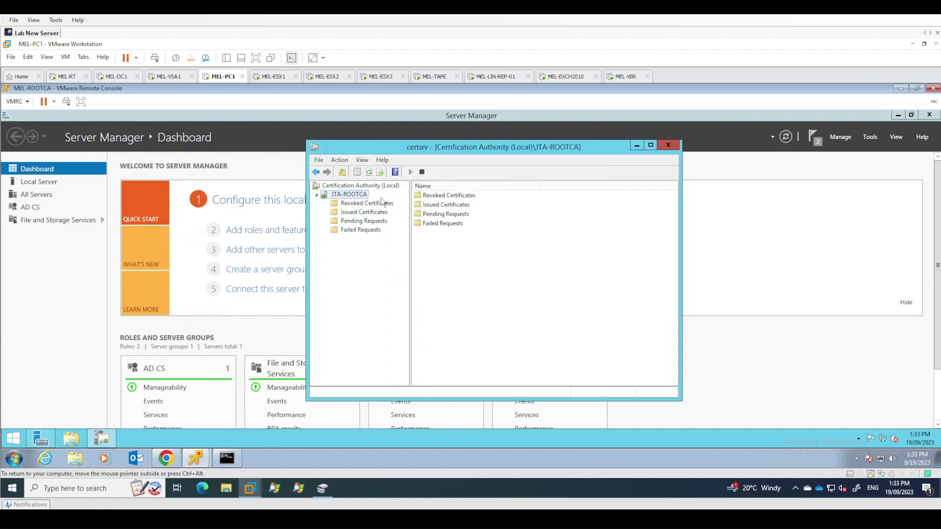
left_click_drag(383, 203, 383, 202)
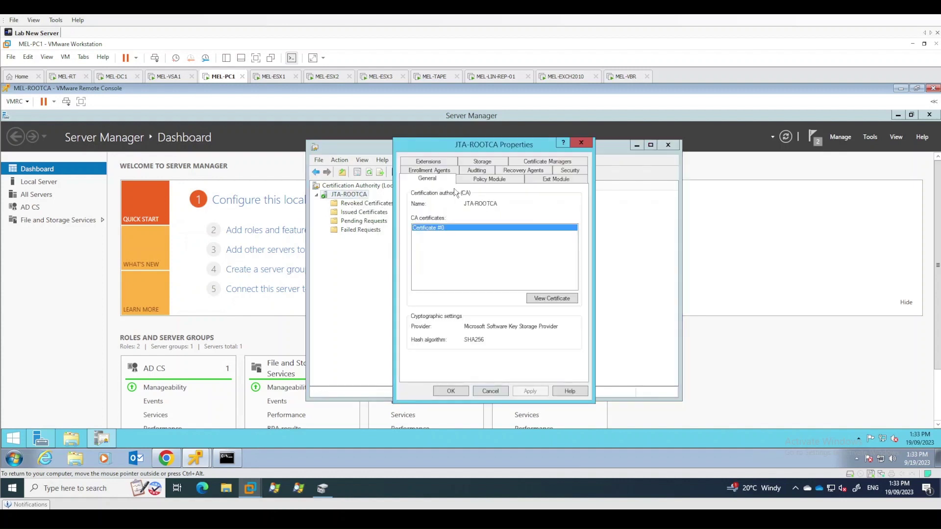
left_click(438, 163)
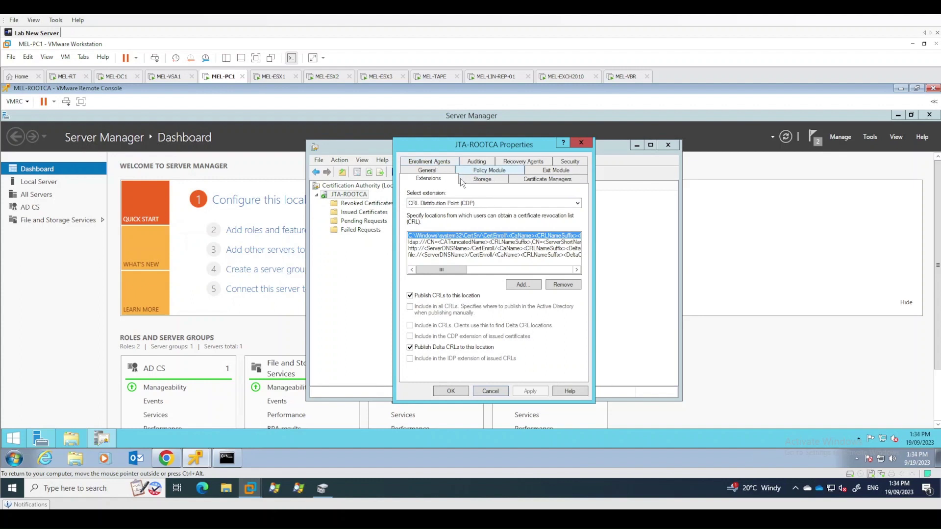
left_click(474, 204)
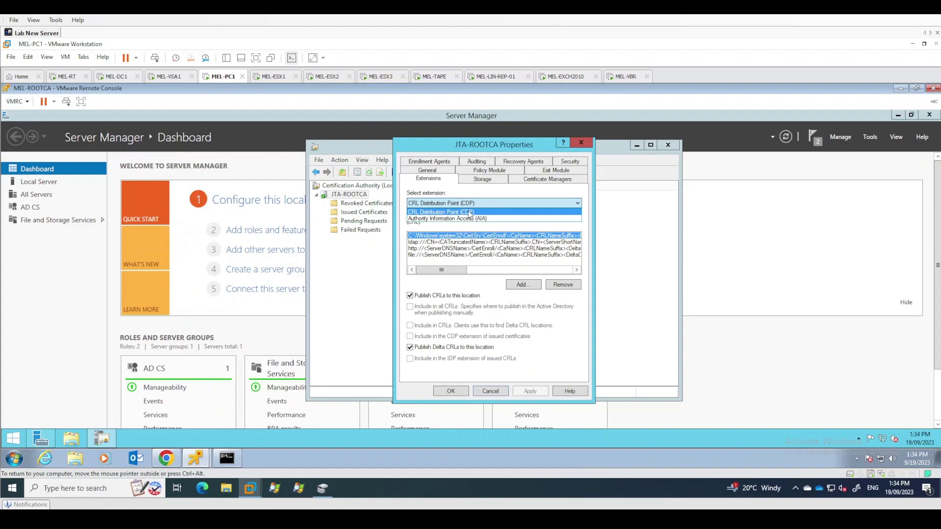
left_click(469, 212)
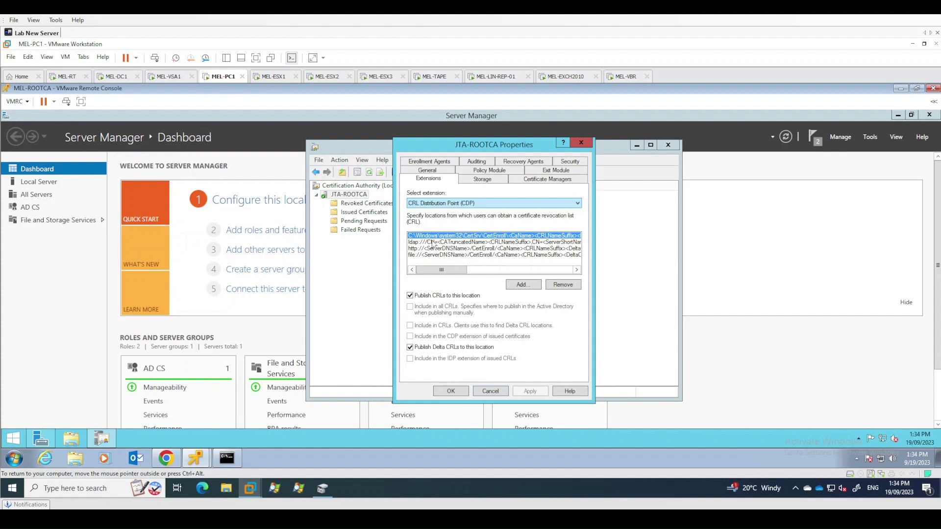
left_click(468, 255)
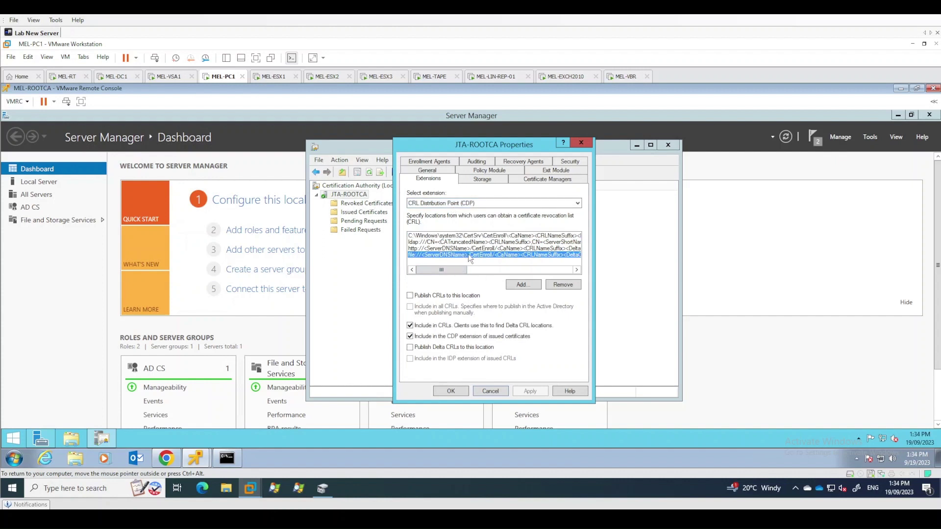
mouse_move(481, 251)
left_mouse_down()
mouse_move(486, 237)
mouse_move(483, 256)
left_mouse_up()
left_click(481, 256)
left_click(465, 242)
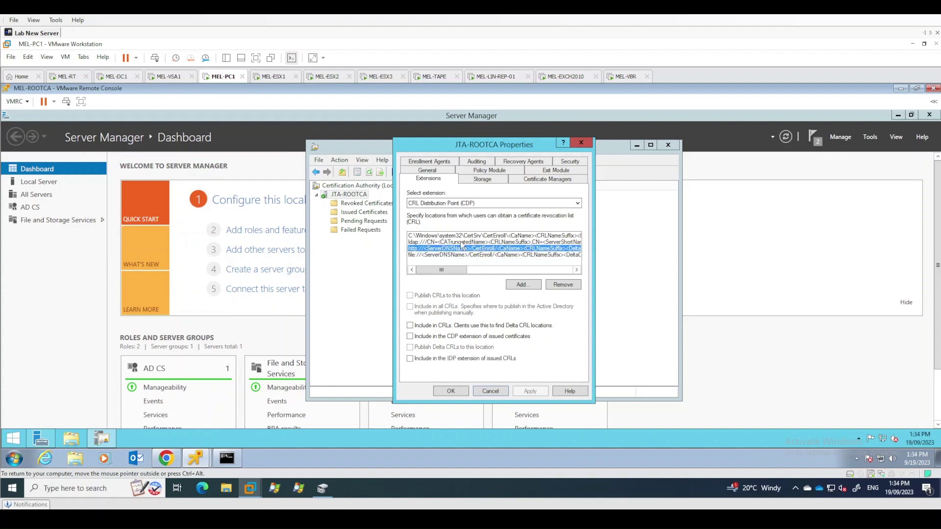
left_click(464, 236)
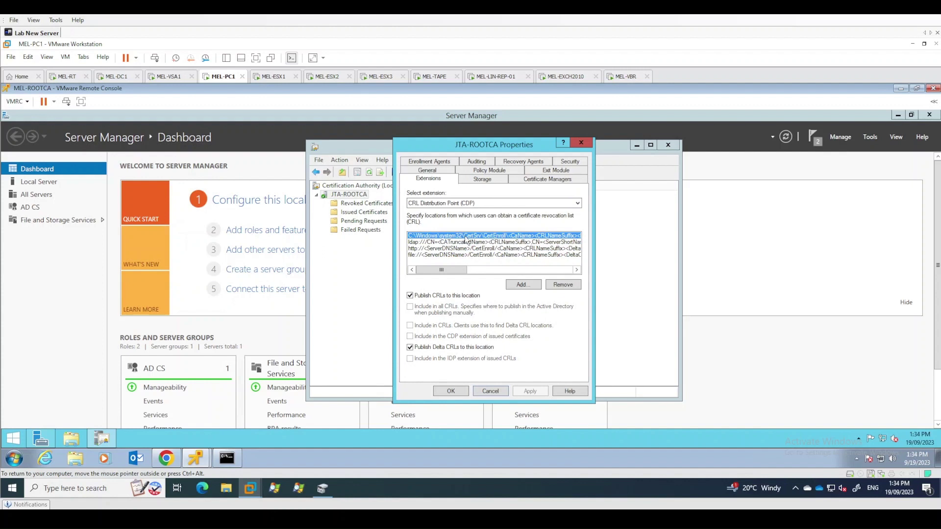
left_click(467, 242)
left_click(471, 256)
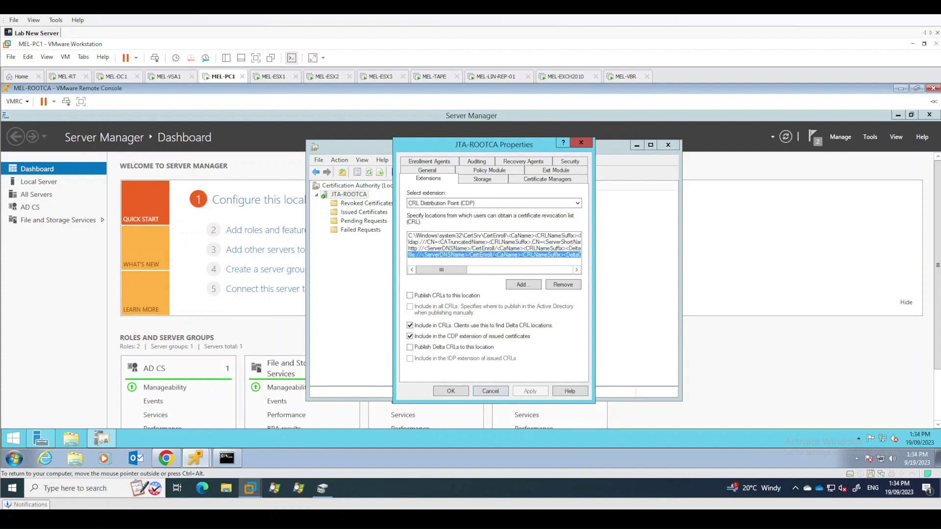
mouse_move(938, 446)
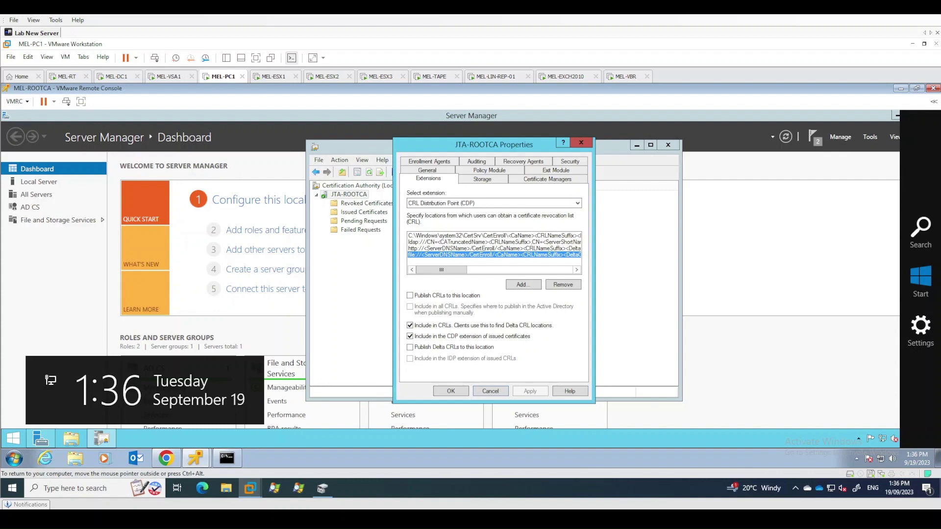
left_click(462, 204)
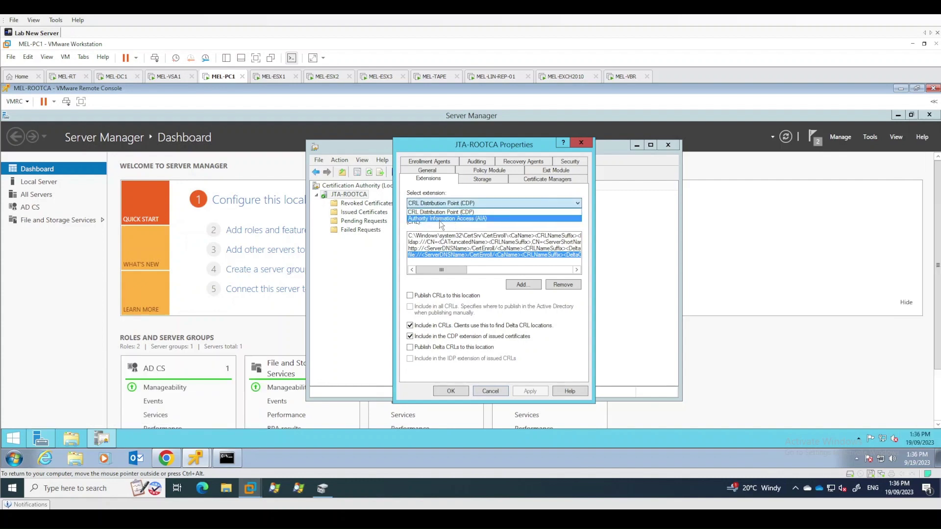
Review JTA-ROOTCA's AIA locations: local CertEnroll, LDAP, HTTP and file paths
left_click(441, 219)
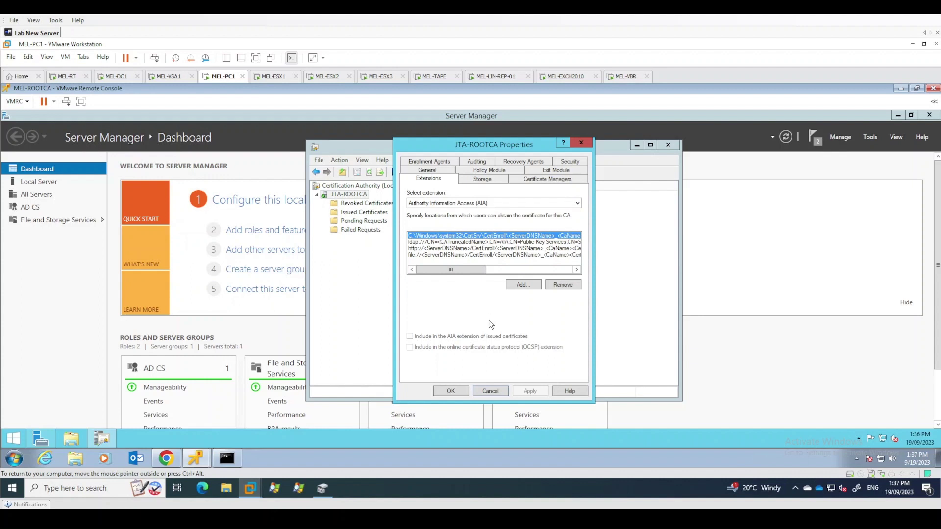
left_click(469, 255)
left_click(469, 242)
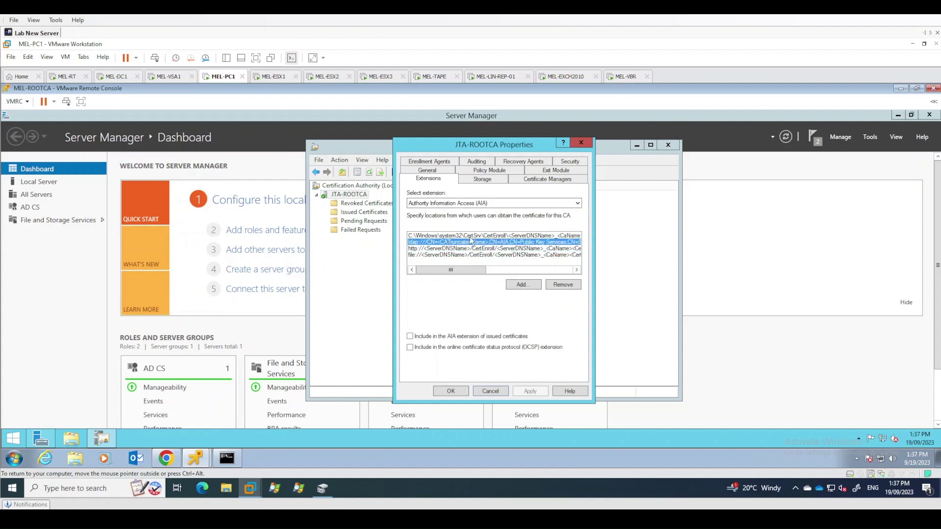
left_click(470, 237)
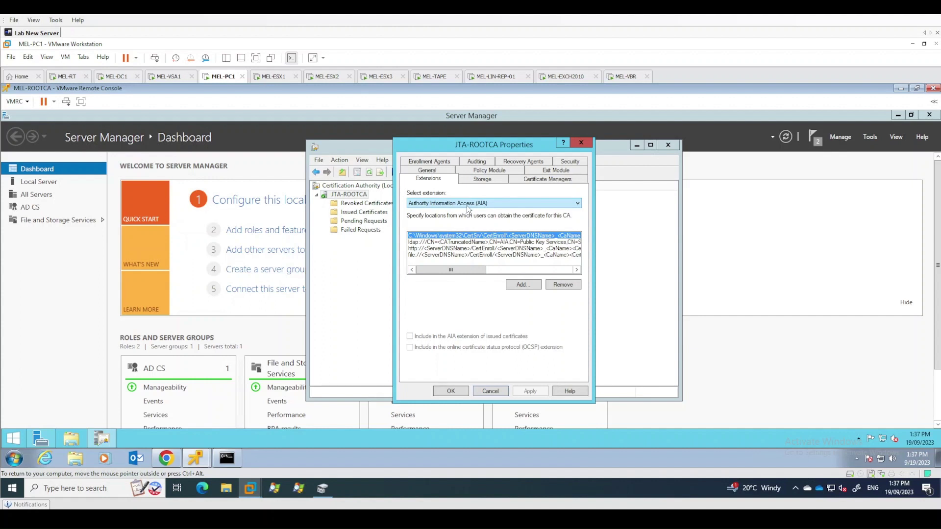
left_click(468, 203)
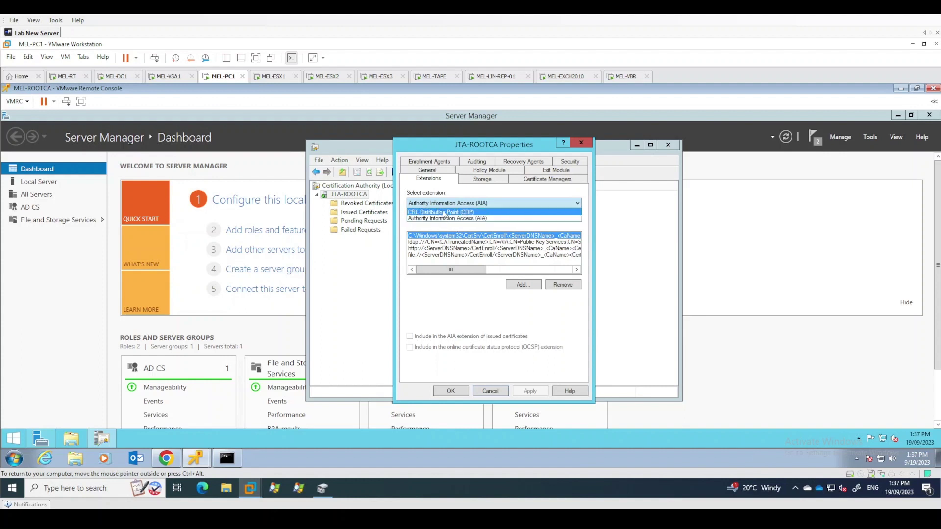
left_click(444, 214)
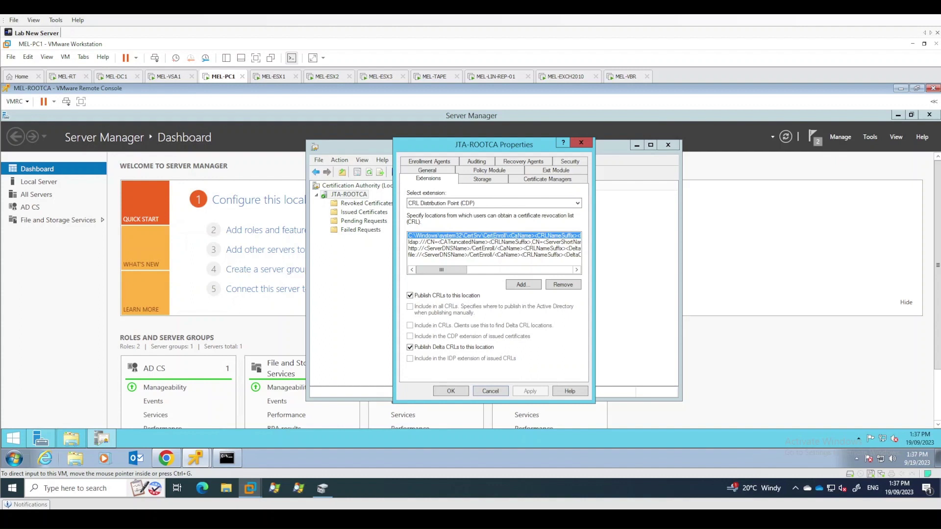
left_click(447, 241)
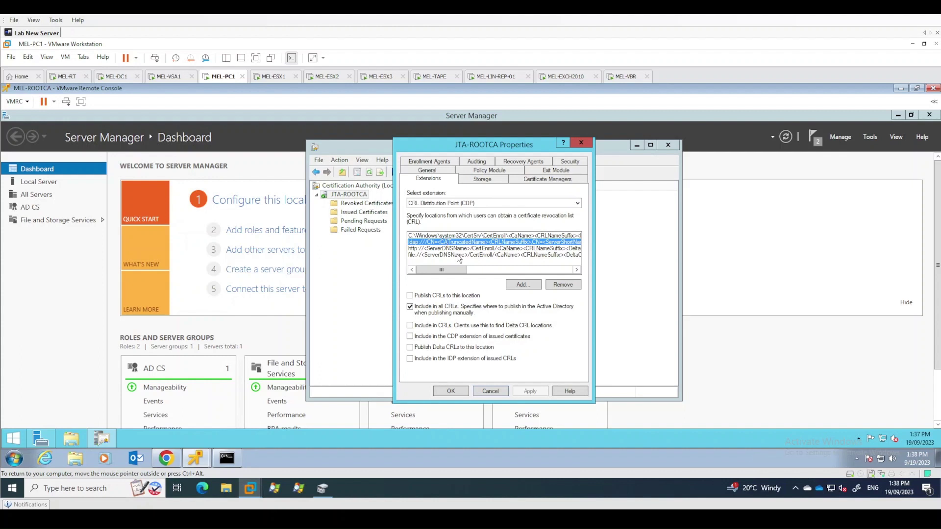
left_click(447, 249)
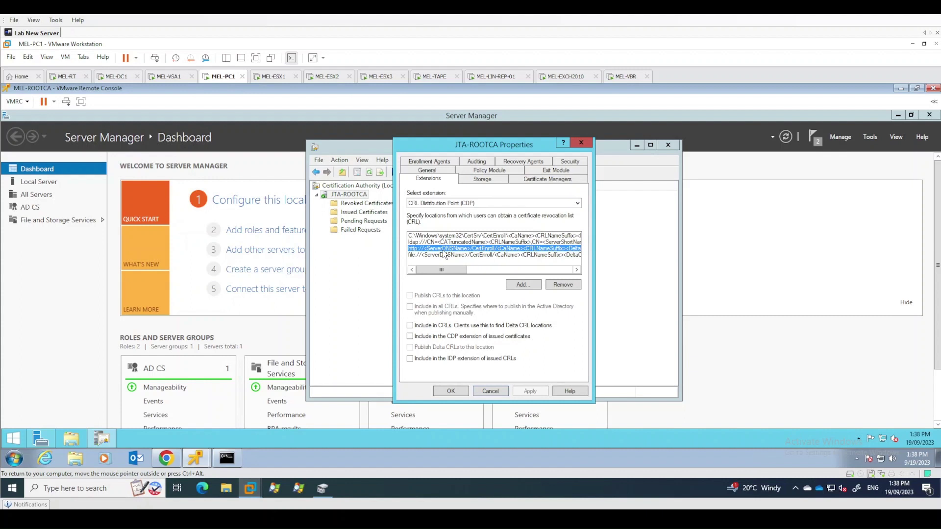
left_click(564, 289)
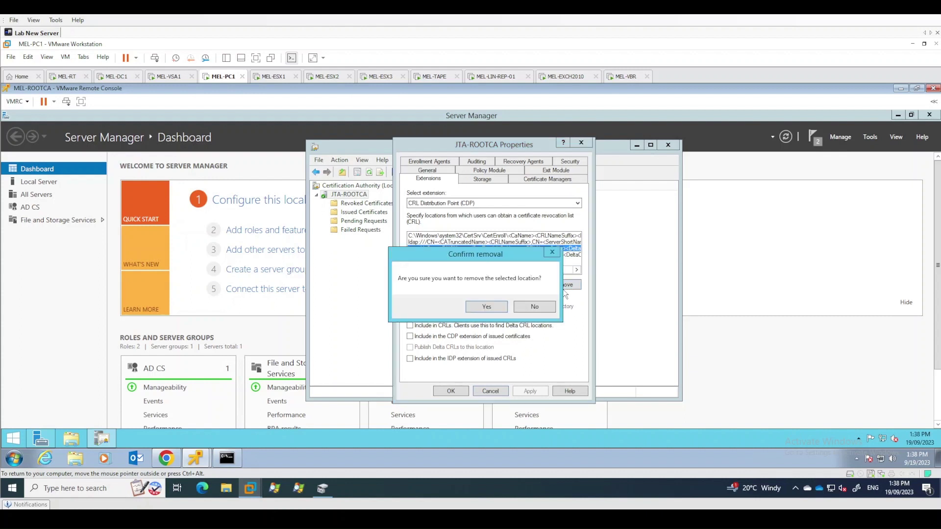
left_click(487, 308)
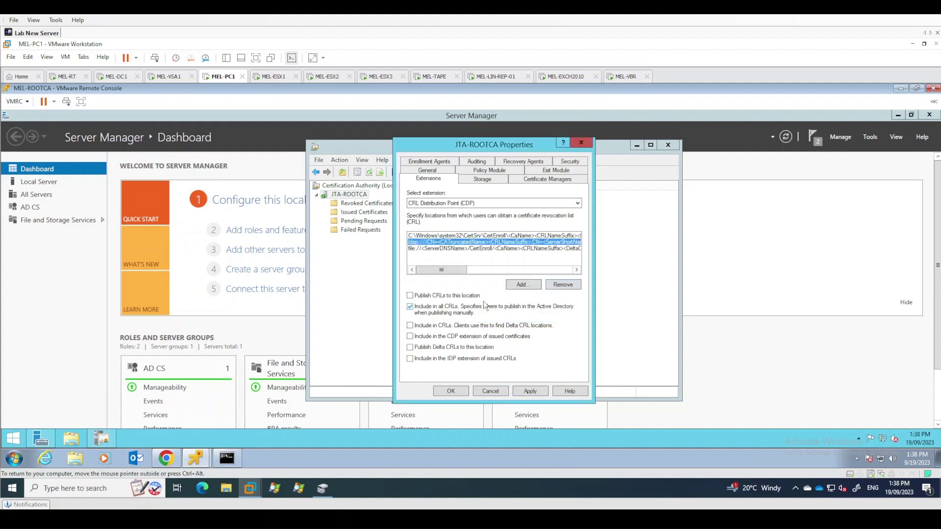
left_click(430, 248)
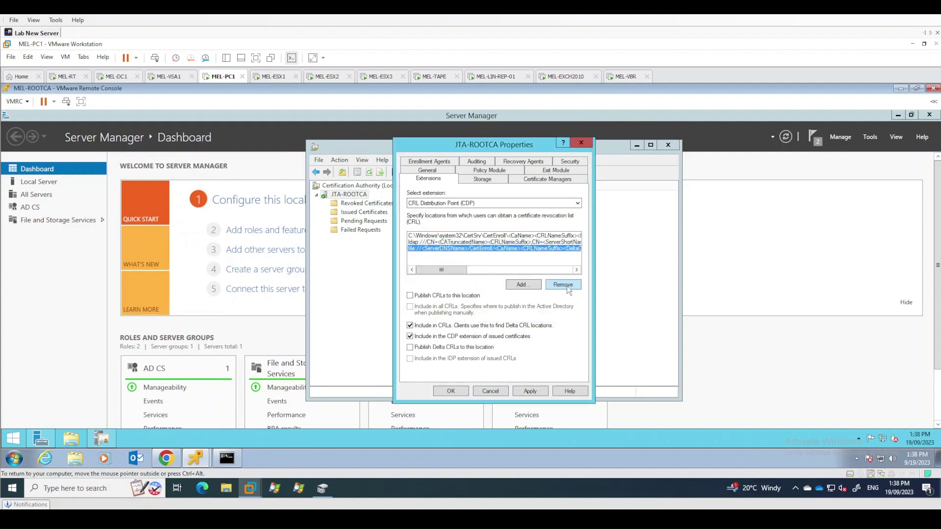
left_click(567, 286)
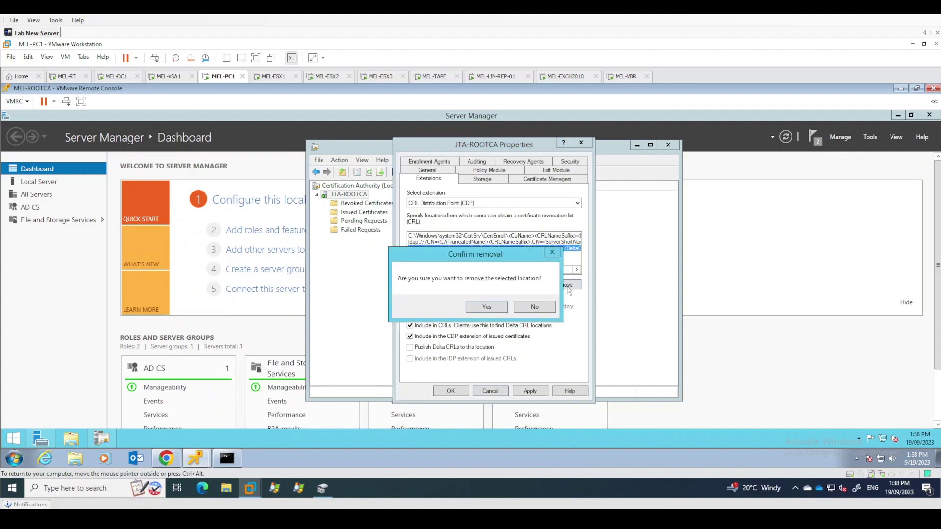
left_click(485, 308)
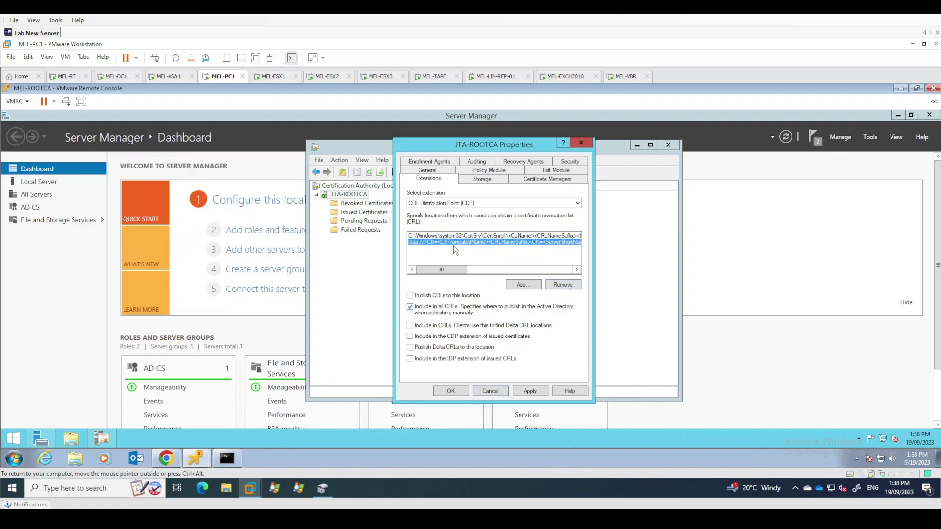
left_click(447, 235)
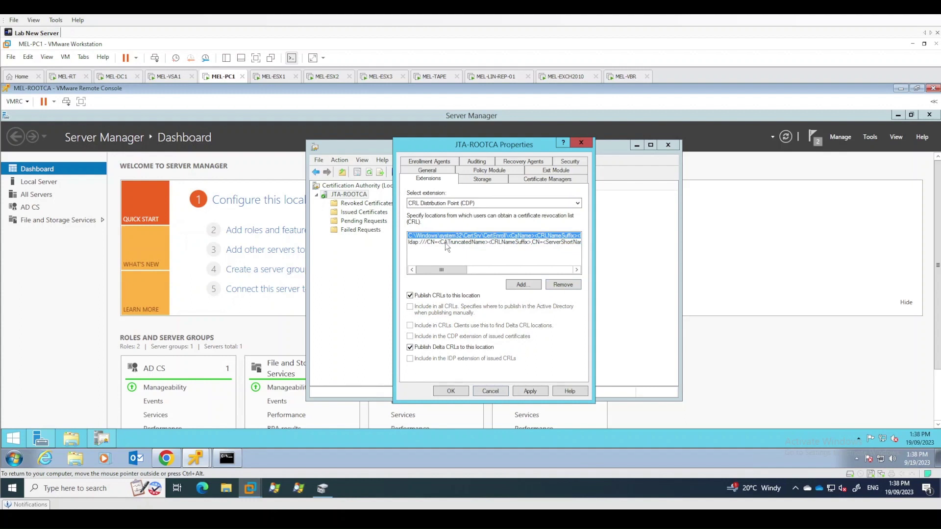
left_click(445, 243)
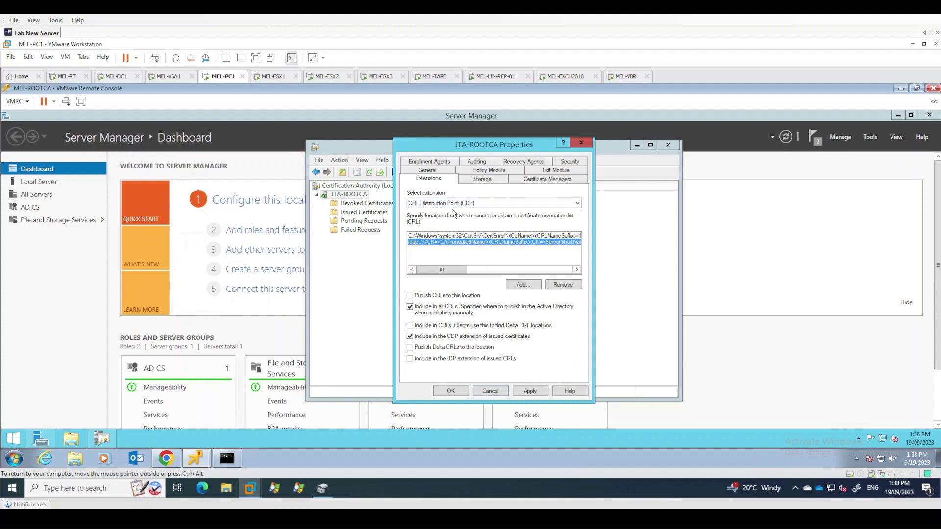
left_click(524, 286)
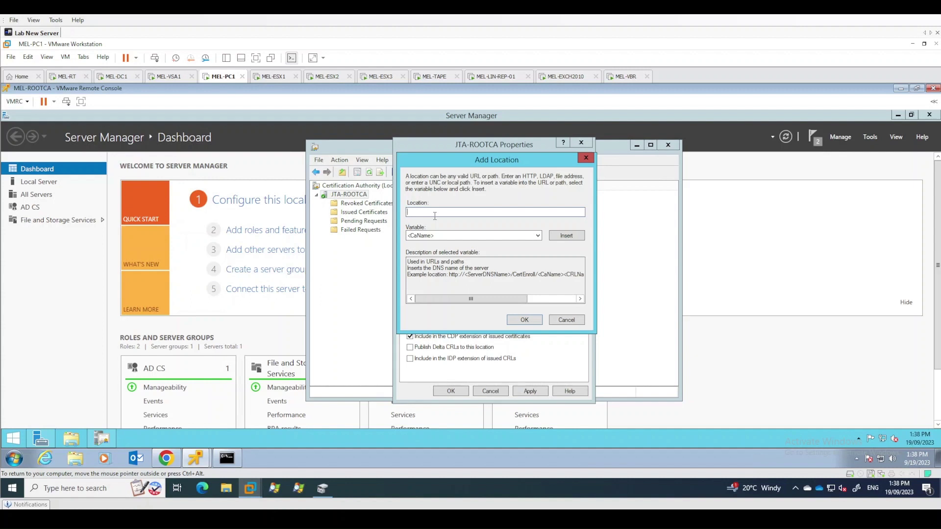
type("http://mel-su")
type("bca/CertEnroll/")
key("ctrl+alt")
Append <CaName><CRLNameSuffix><DeltaCRLAllowed>.crl to the address and save the location
left_click(571, 240)
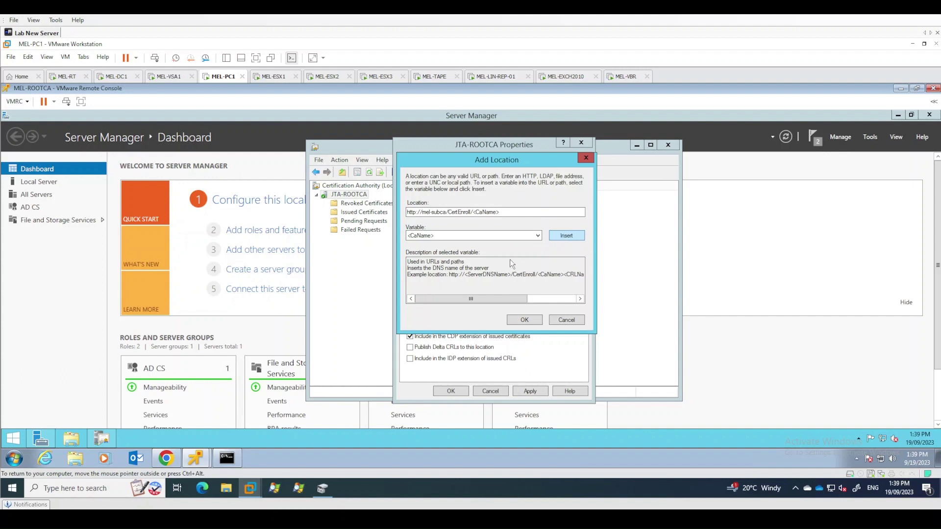
left_click(480, 237)
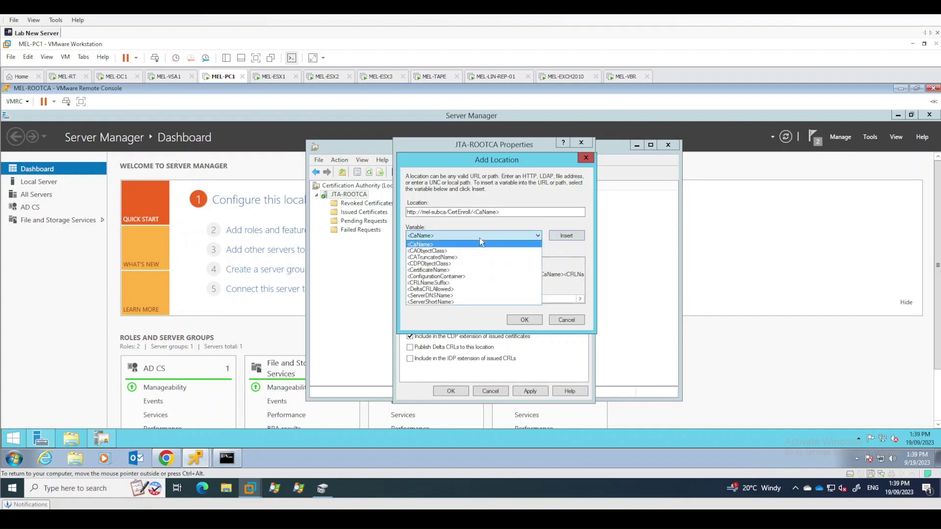
left_click(471, 283)
left_click(568, 238)
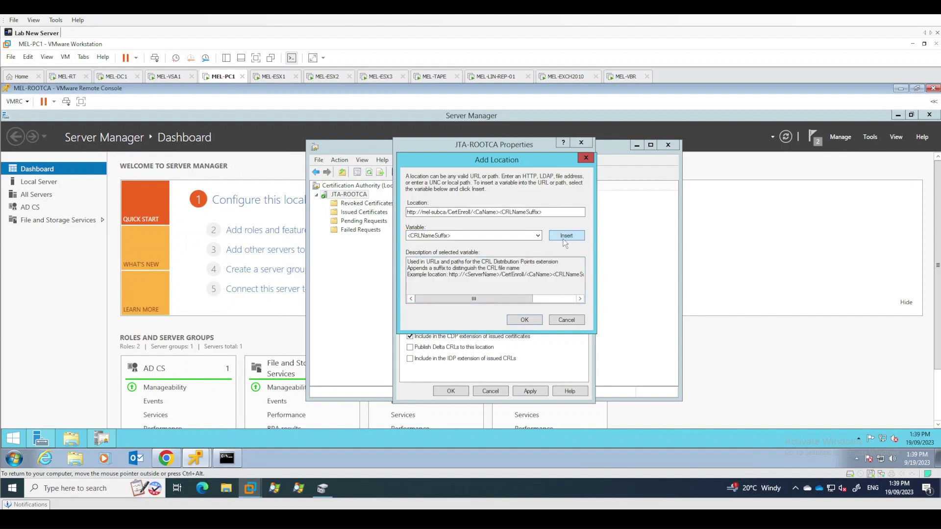
left_click(495, 238)
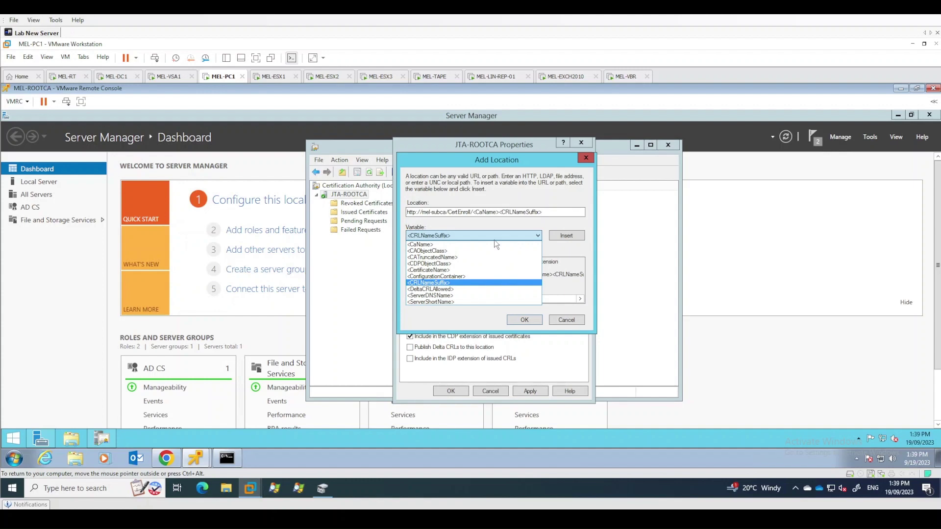
left_click(448, 289)
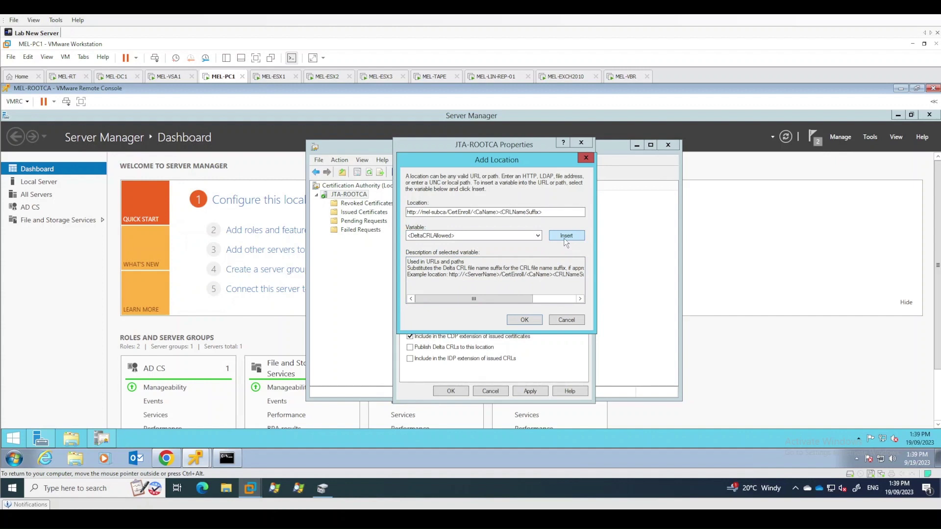
left_click(565, 239)
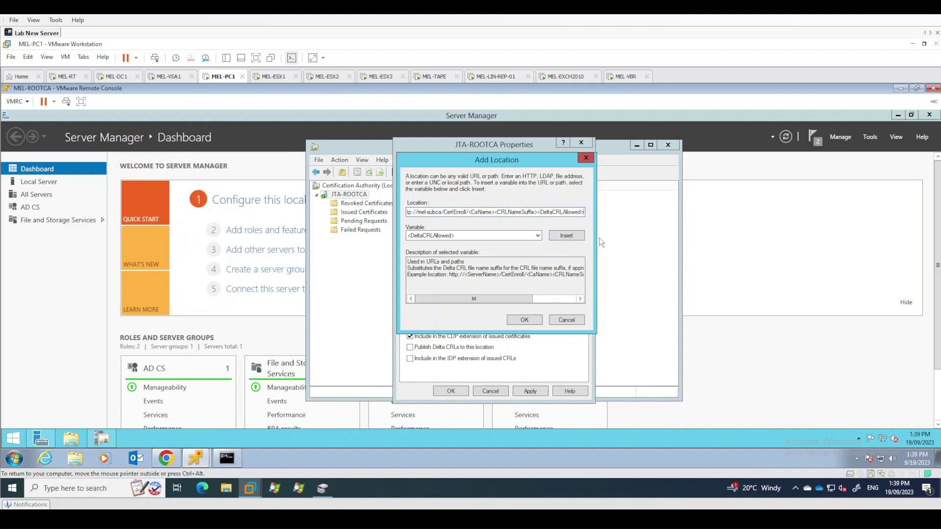
type(".crl")
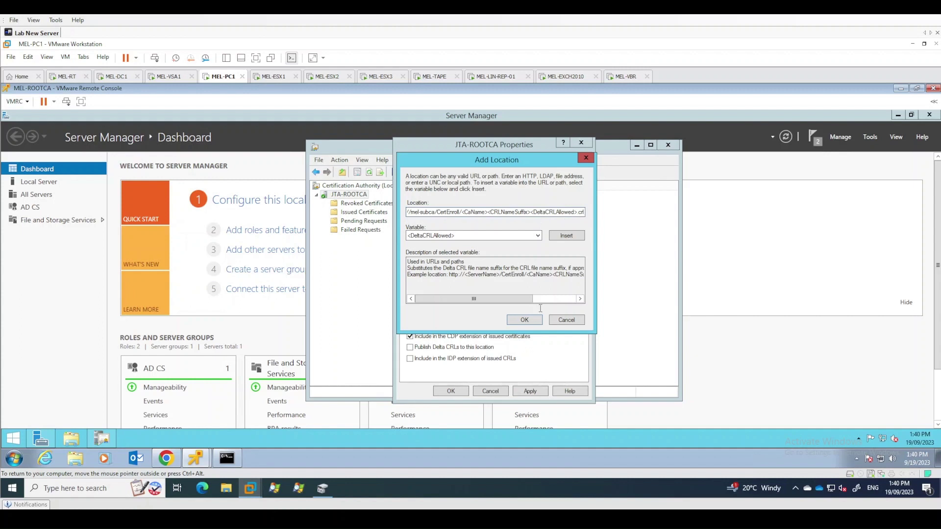
left_click(534, 322)
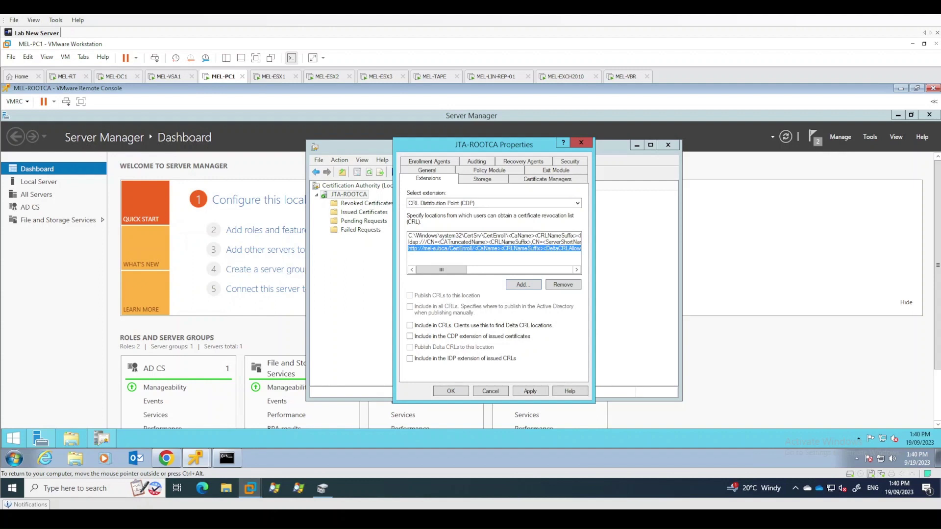
left_click(449, 237)
left_click(429, 249)
left_click(423, 340)
left_click_drag(453, 272, 420, 270)
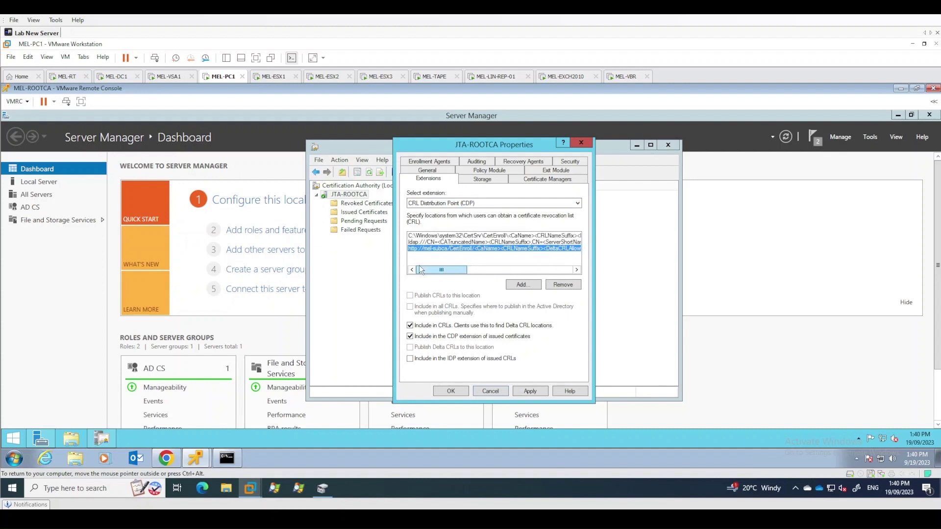
left_click(449, 202)
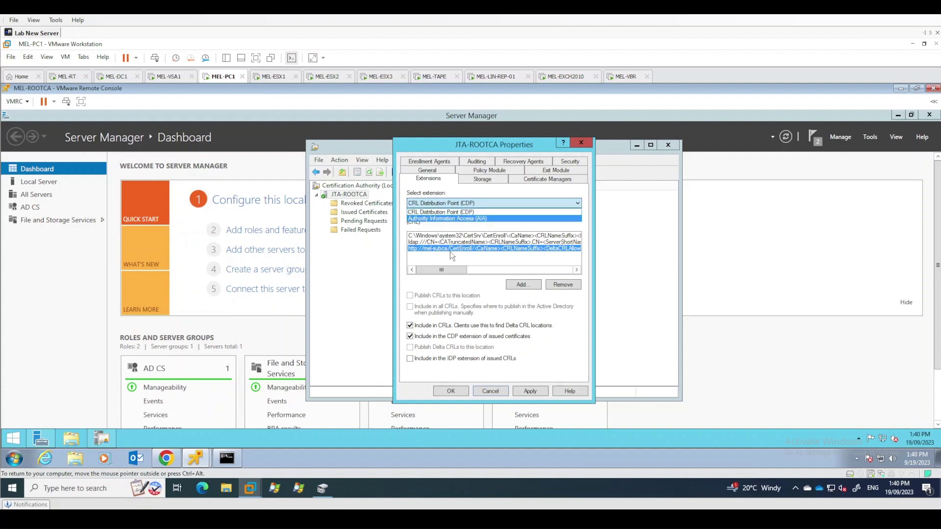
left_click(459, 218)
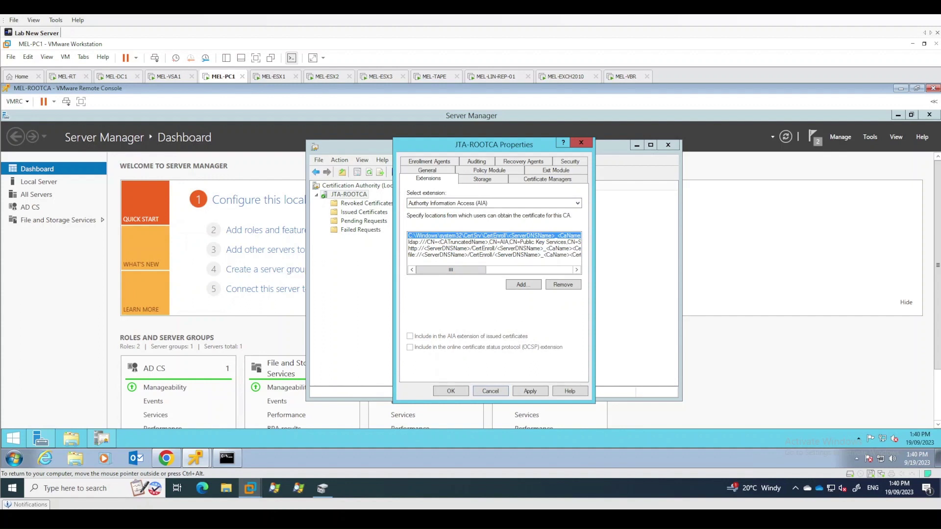
left_click(431, 242)
left_click(432, 249)
left_click(563, 286)
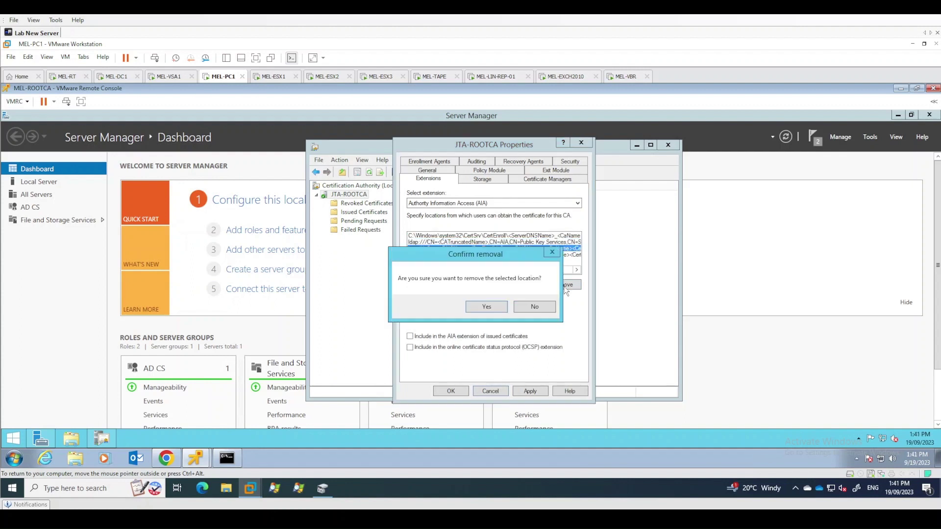
left_click(487, 307)
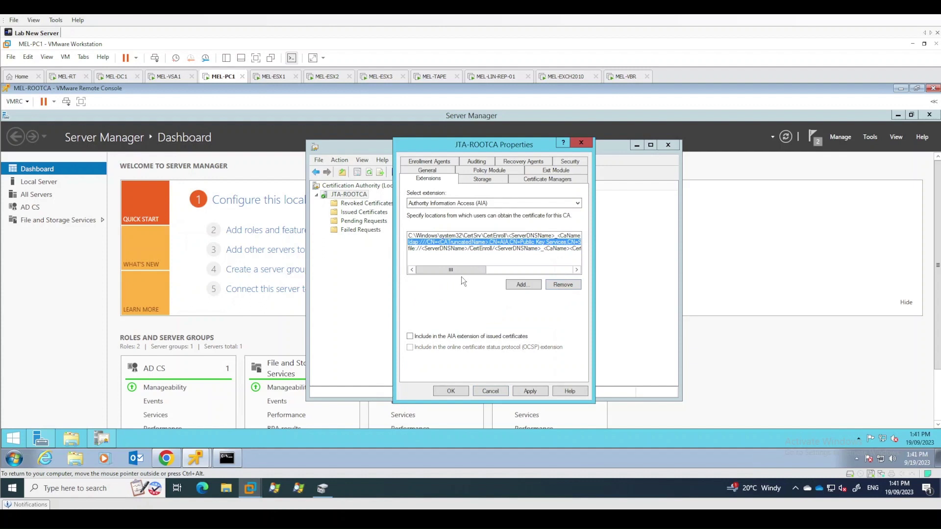
left_click(438, 248)
left_click(569, 286)
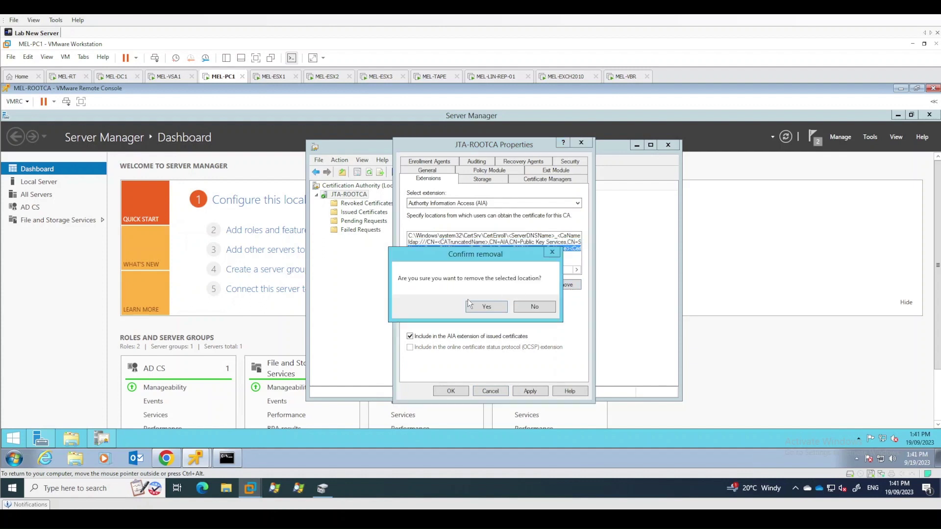
left_click(484, 306)
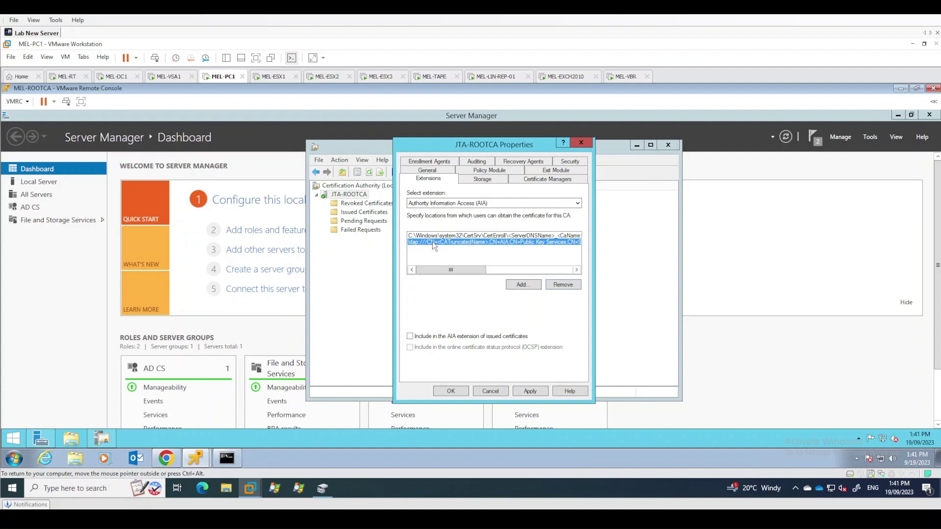
Include the LDAP AIA location in the AIA extension of issued certificates
left_click(420, 339)
left_click(444, 235)
left_click(442, 242)
left_click(449, 236)
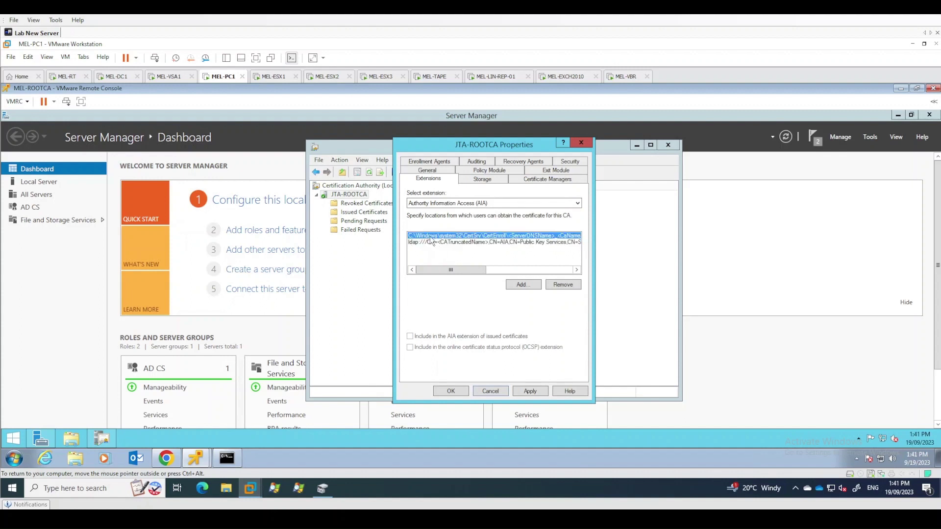
left_click(463, 242)
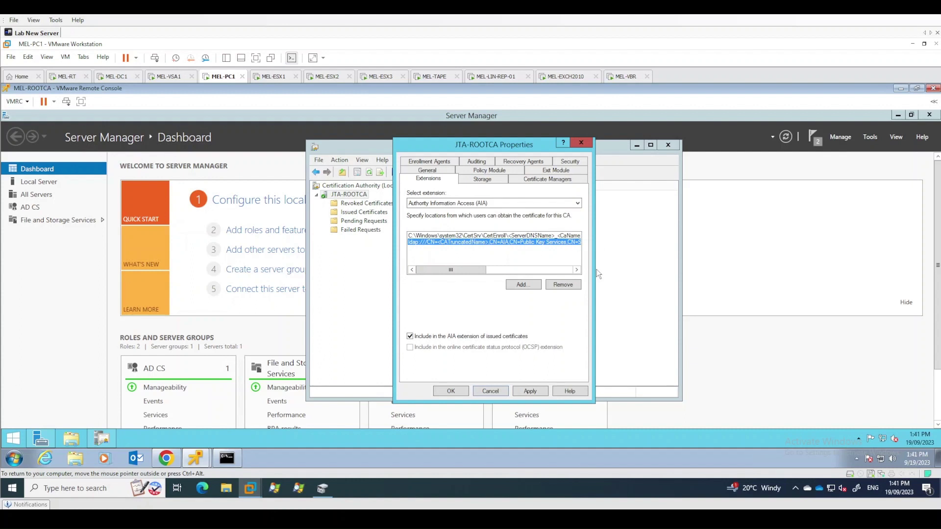
left_click(518, 285)
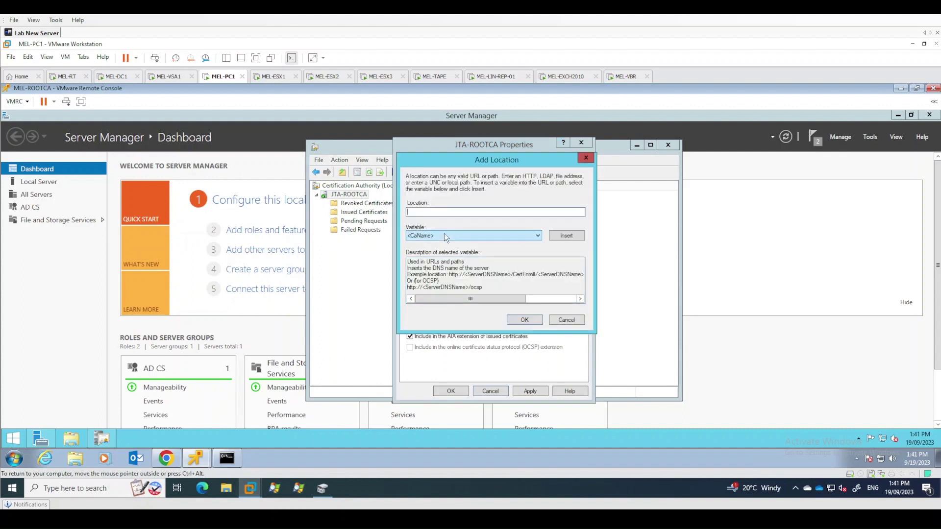
type("http://mel-subca/CertEnroll/")
left_click(454, 238)
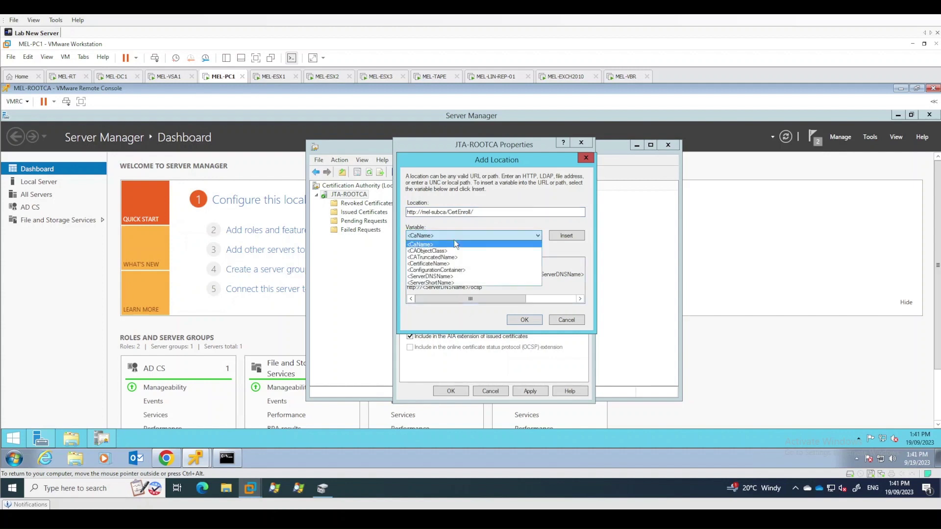
left_click(451, 278)
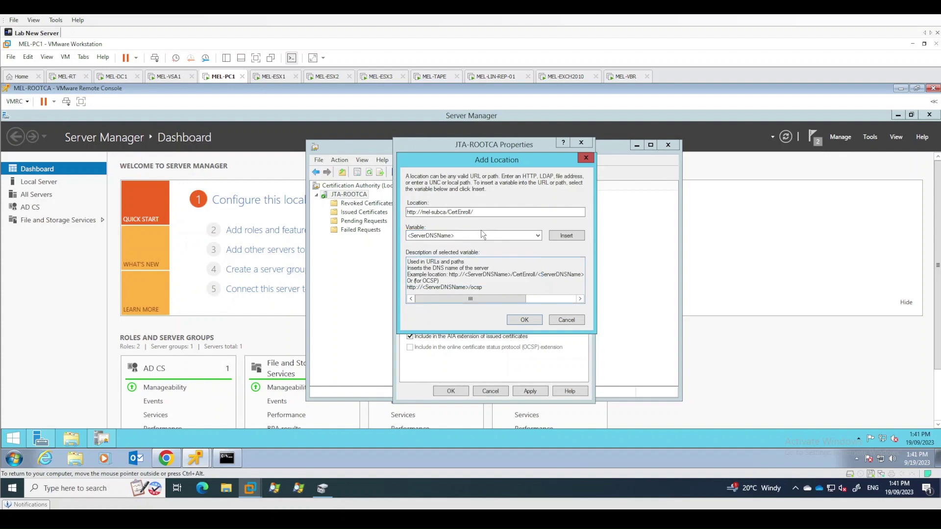
left_click(566, 235)
left_click(495, 236)
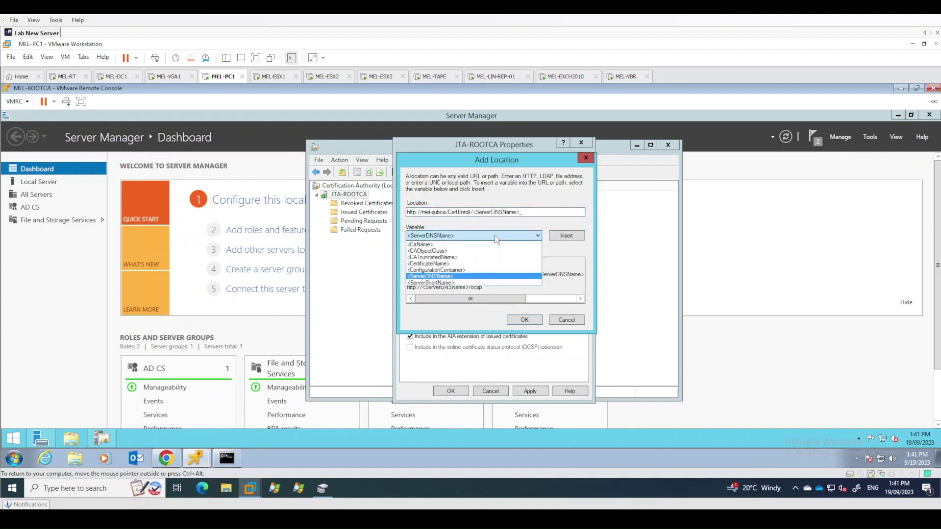
left_click(478, 244)
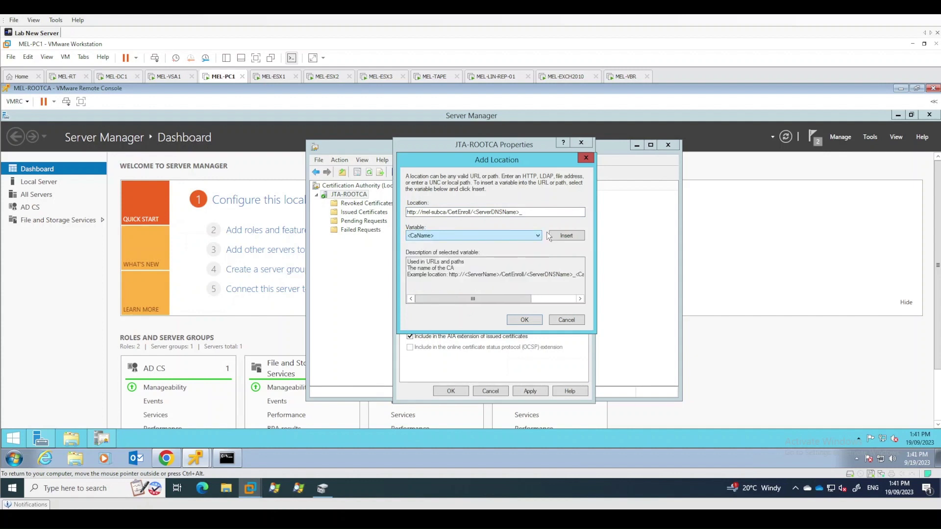
left_click(567, 236)
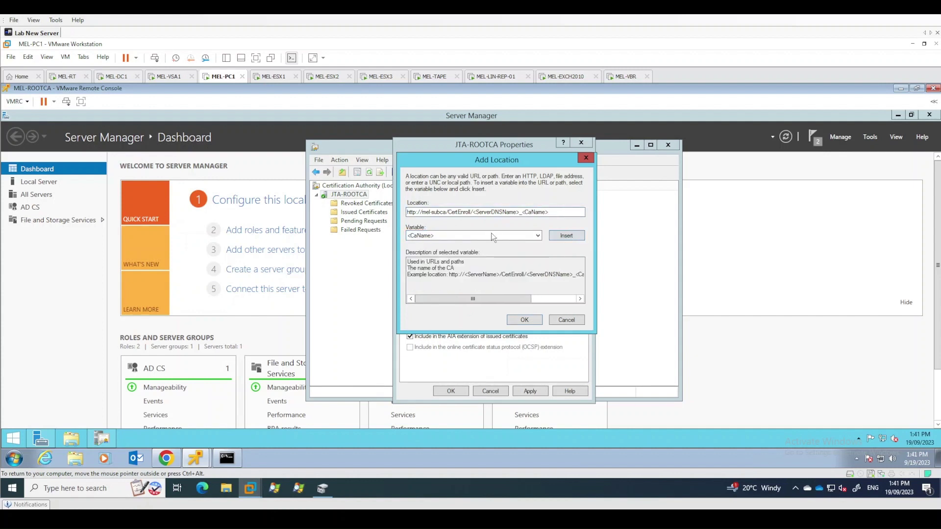
left_click(490, 234)
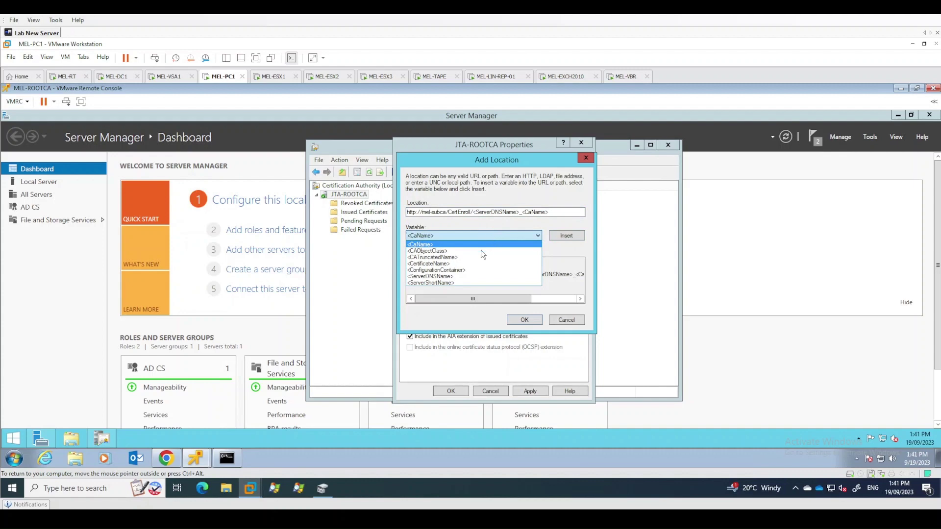
left_click(451, 264)
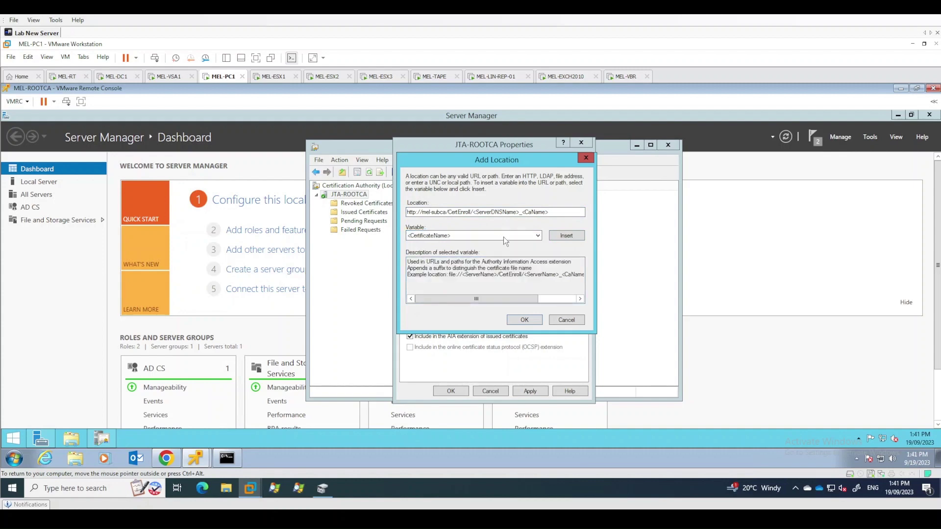
left_click(567, 236)
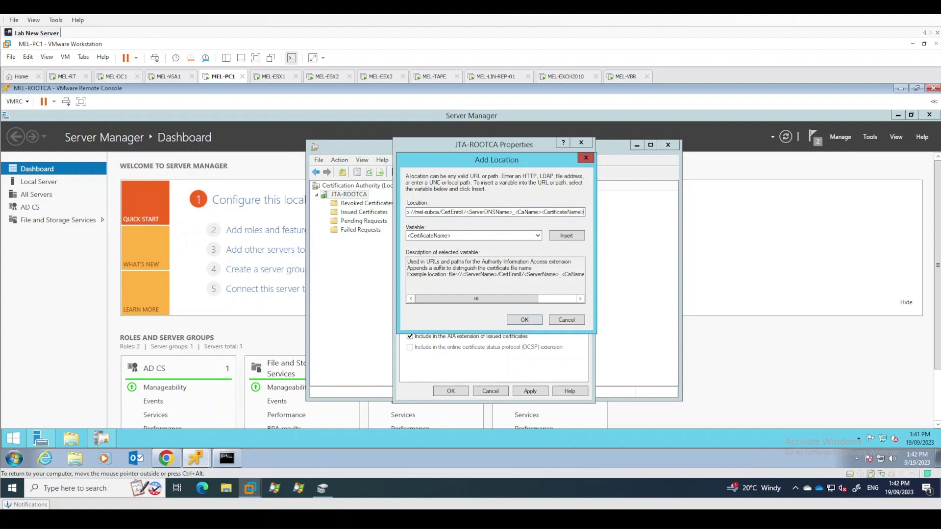
type(".crt")
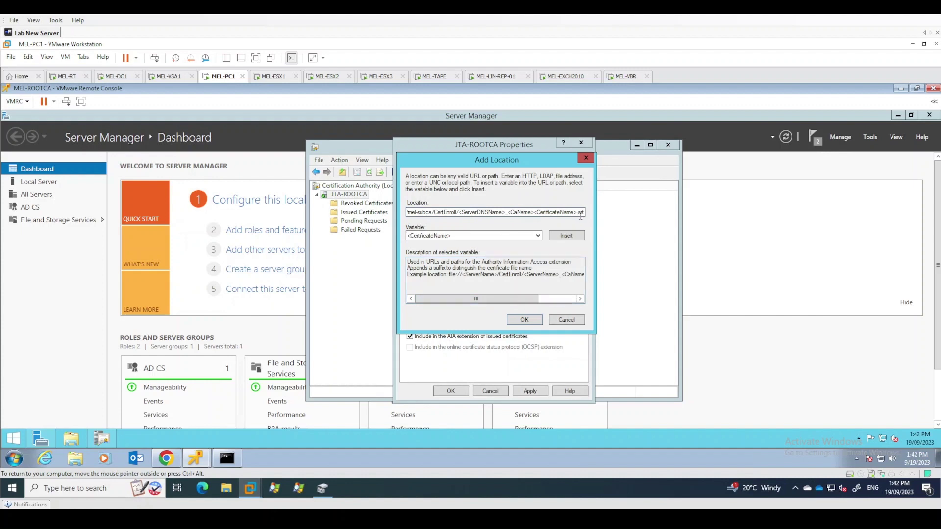
left_click(525, 320)
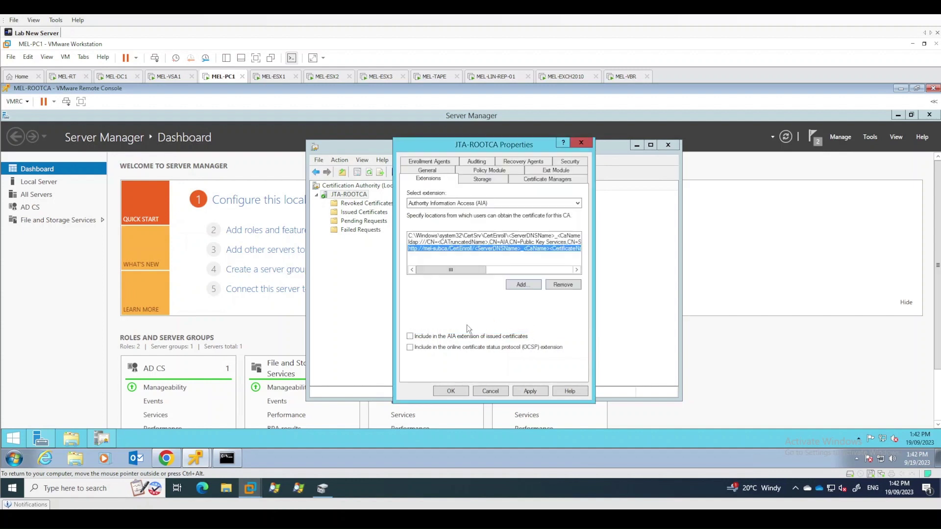
left_click(454, 333)
left_click(460, 391)
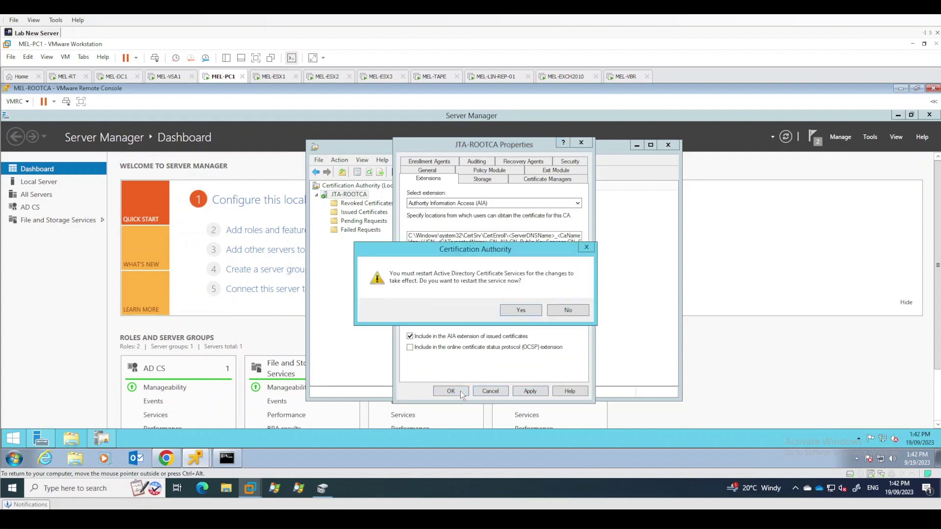
left_click(525, 310)
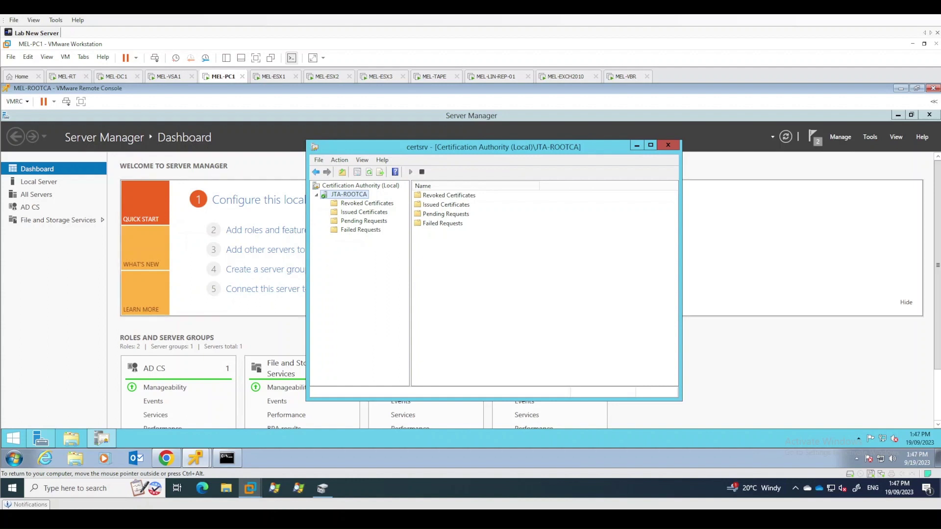
Open the Revoked Certificates properties and review the currently published CRLs
right_click(367, 205)
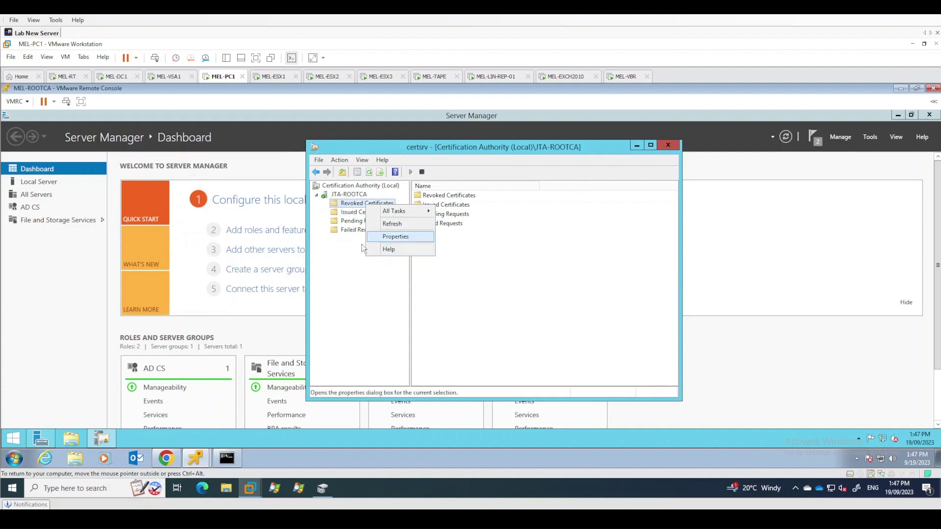
left_click(360, 283)
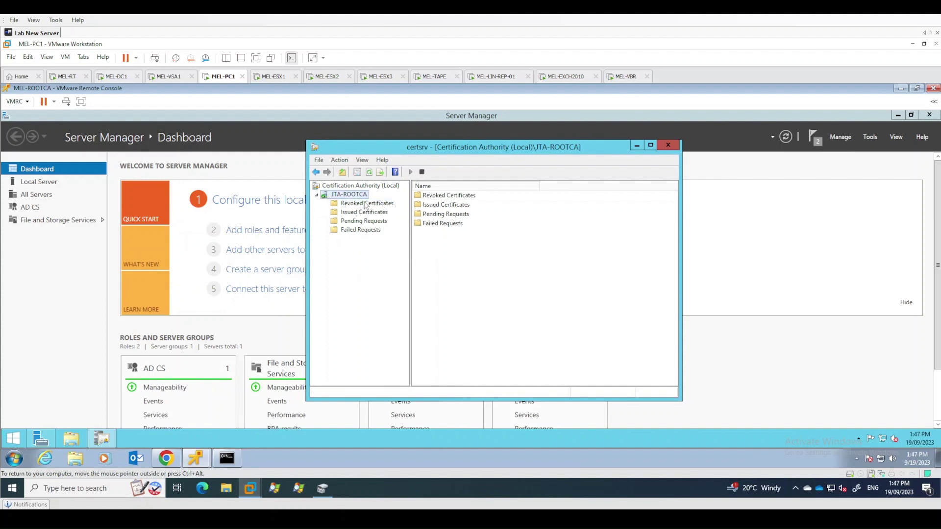
left_click(369, 205)
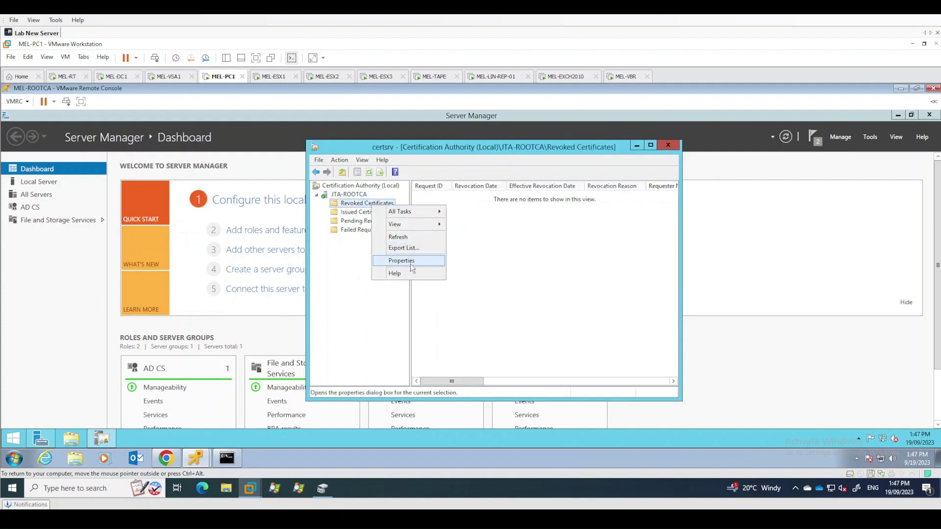
left_click(410, 264)
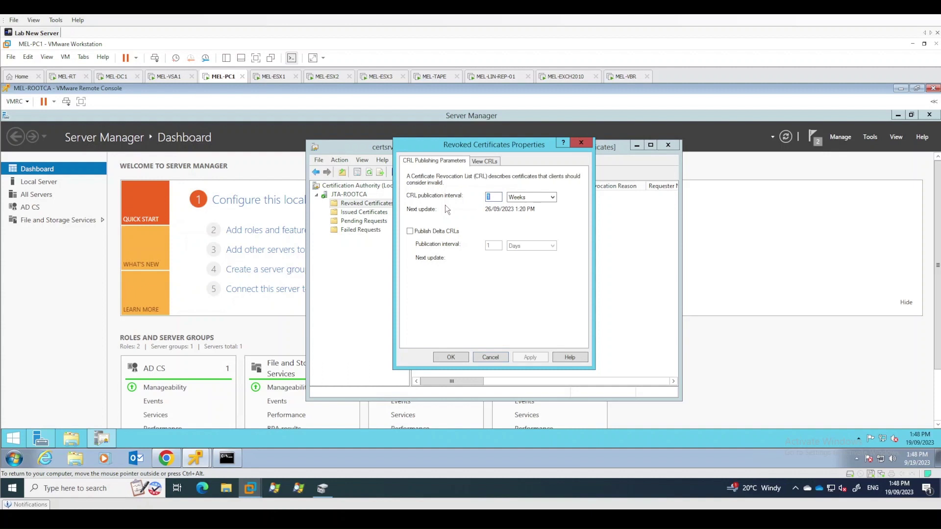
left_click(487, 162)
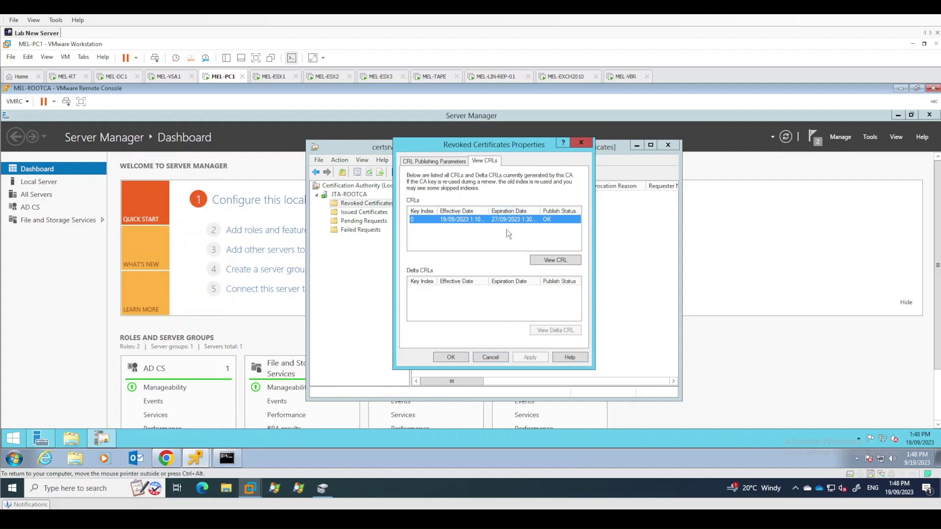
left_click(442, 160)
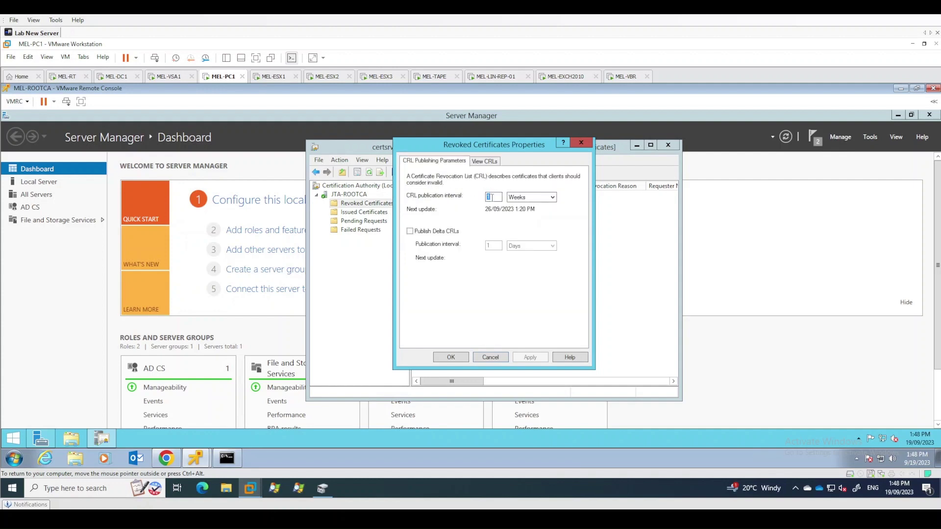
Change the CRL publication interval from 1 to 6 Months and confirm
left_click_drag(495, 197, 464, 193)
type("6")
left_click(534, 200)
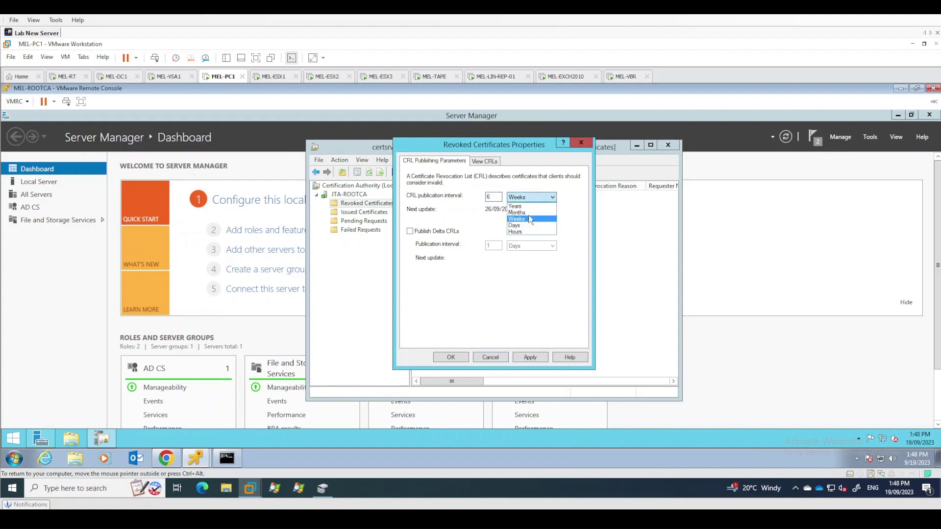
left_click(527, 213)
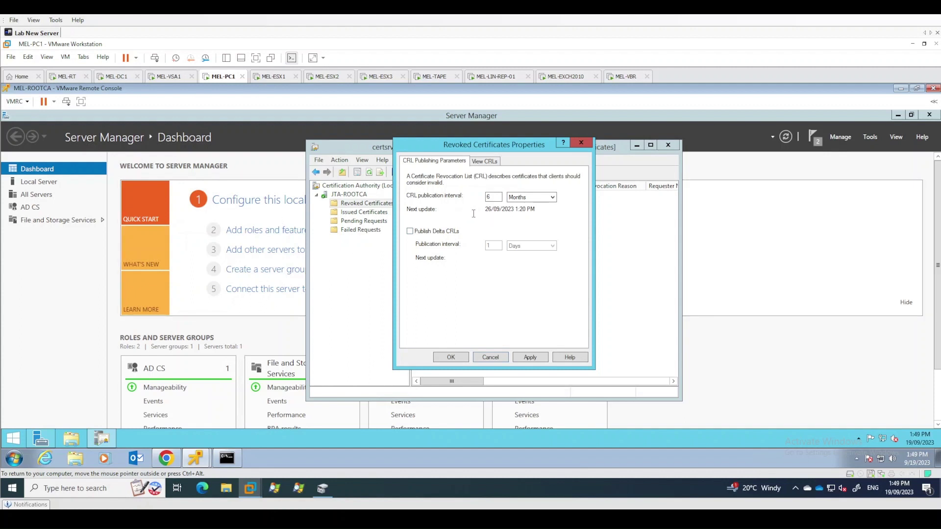
double_click(493, 196)
left_click(455, 359)
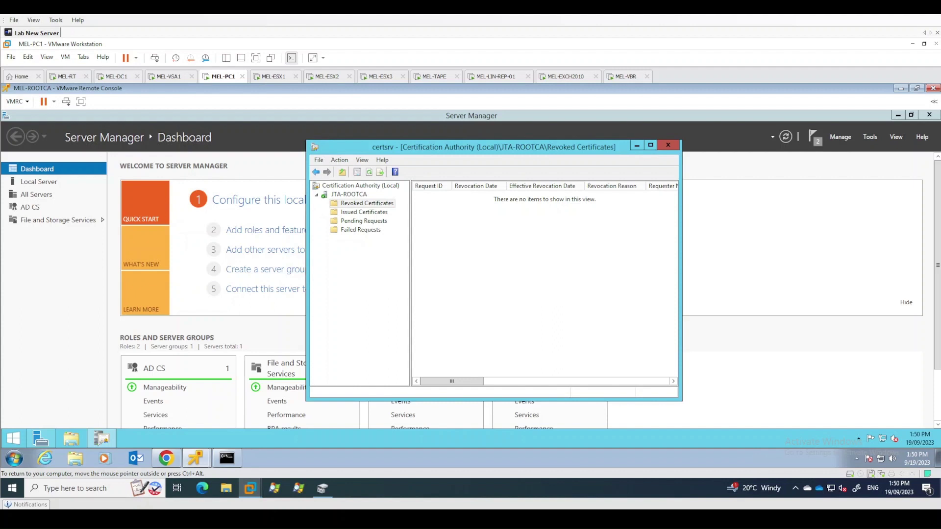
left_click(384, 277)
Select JTA-ROOTCA and launch Command Prompt (Admin) from the Start button menu
left_click(359, 195)
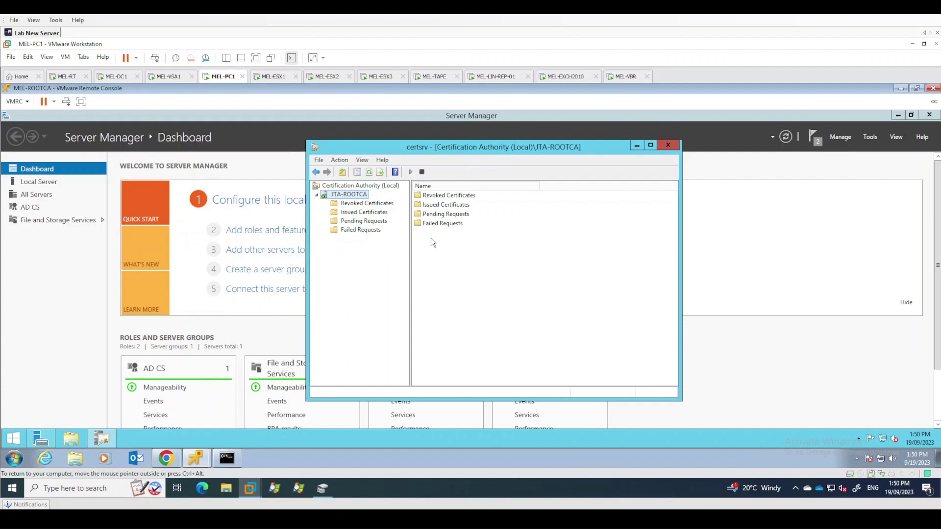
right_click(22, 441)
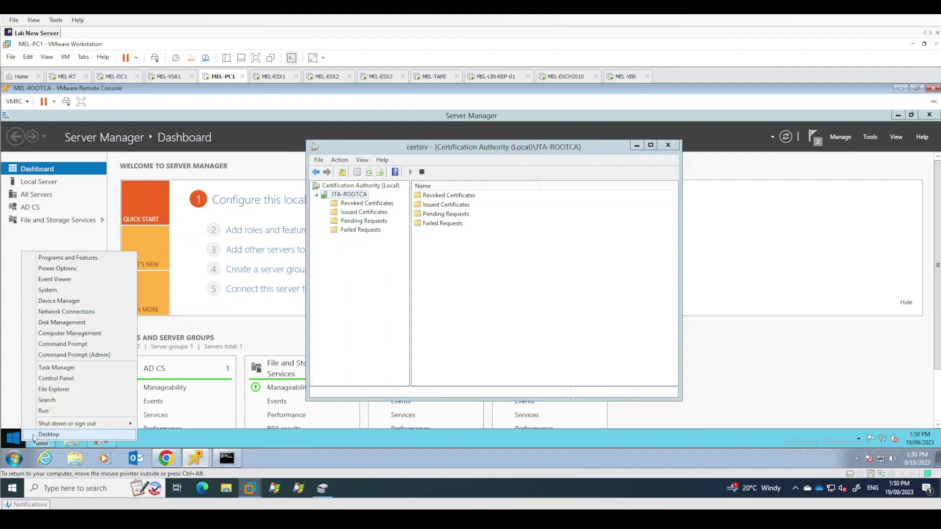
left_click(77, 354)
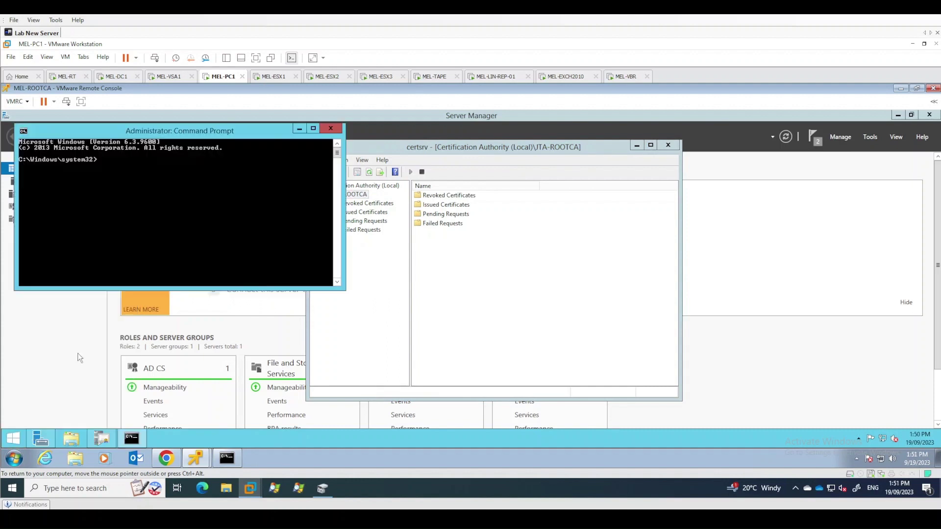
Use certutil -setreg to set CA\ValidityPeriodUnits to 10 and CA\ValidityPeriod to "Years"
left_click_drag(179, 131, 426, 192)
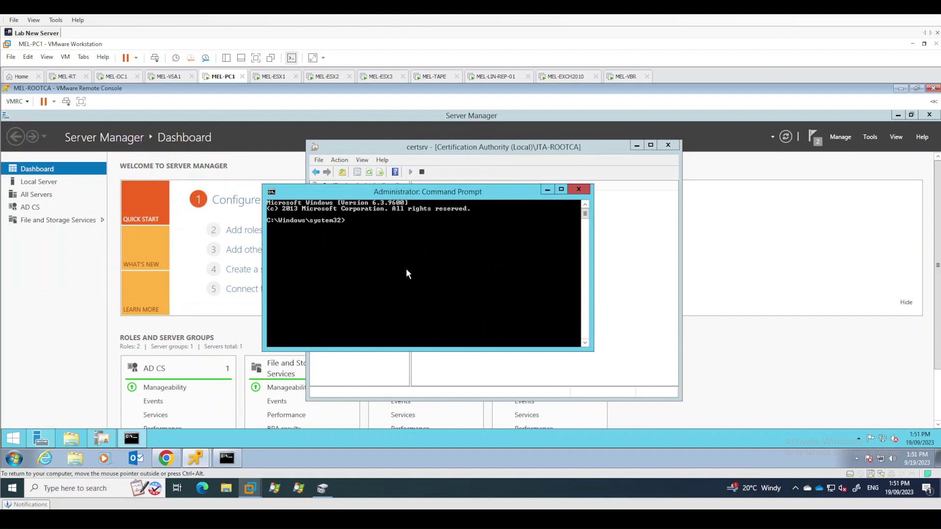
type("certutil -setreg CA\\ValidityPeriod")
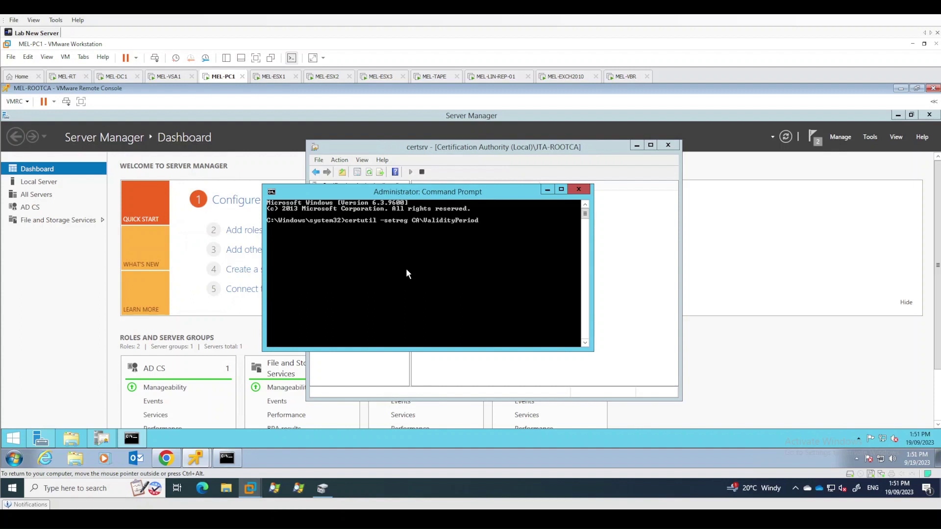
type("Units 10")
key("Return")
type("cer")
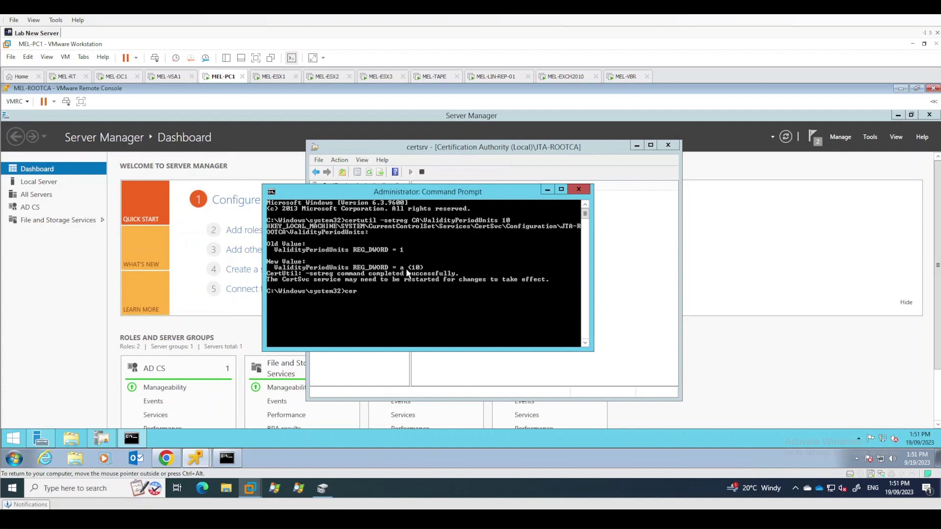
type("tutil -setreg CA\\ValidityPeriod")
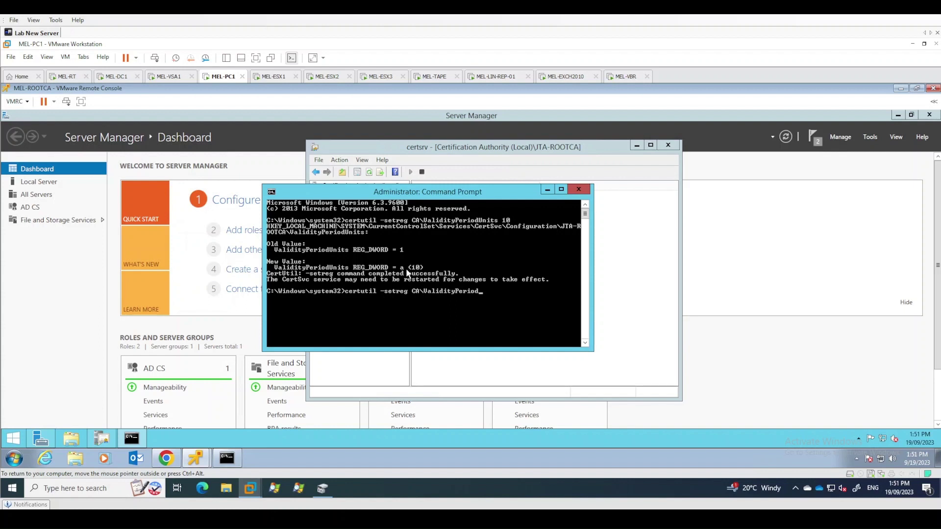
type(" \"Years")
key("Return")
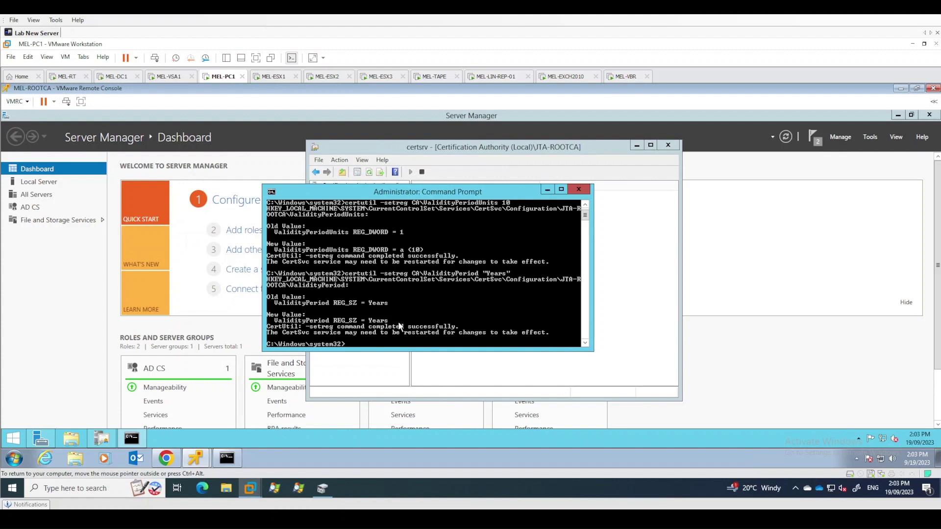
left_click_drag(452, 351, 452, 381)
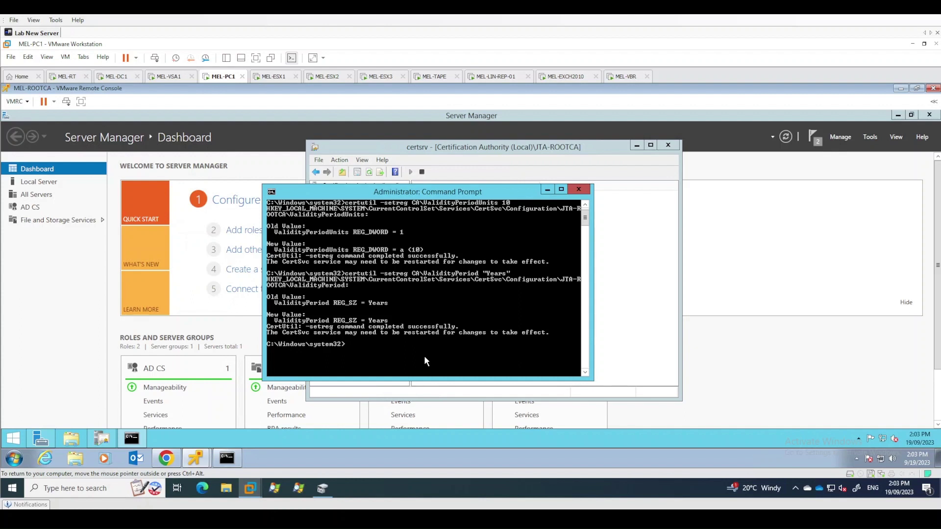
Set ca\DSConfigDN to "CN=Configuration,DC=jtairlines,DC=internal" with certutil -setreg
type("certutil -setreg ca\\DSConf")
type("igDN \"CN=Confi")
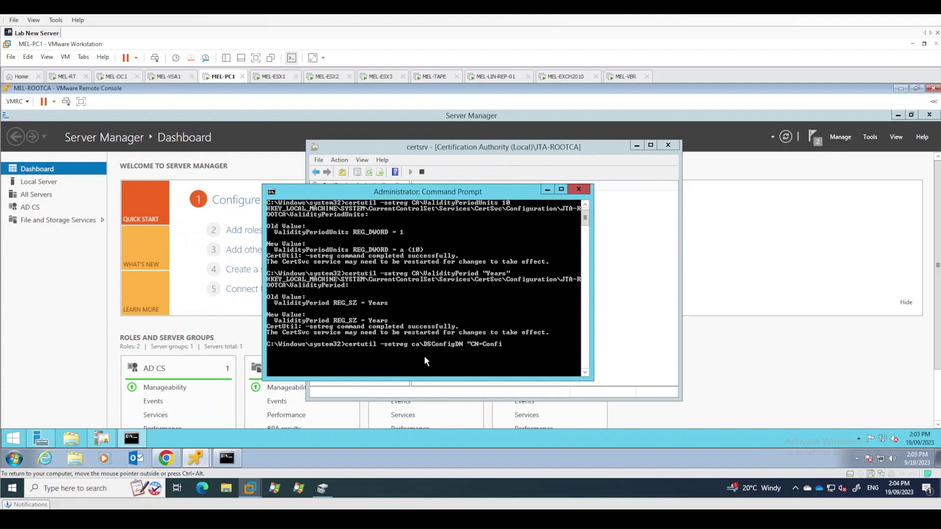
type("guration,DC=jtairlines,DC=inter")
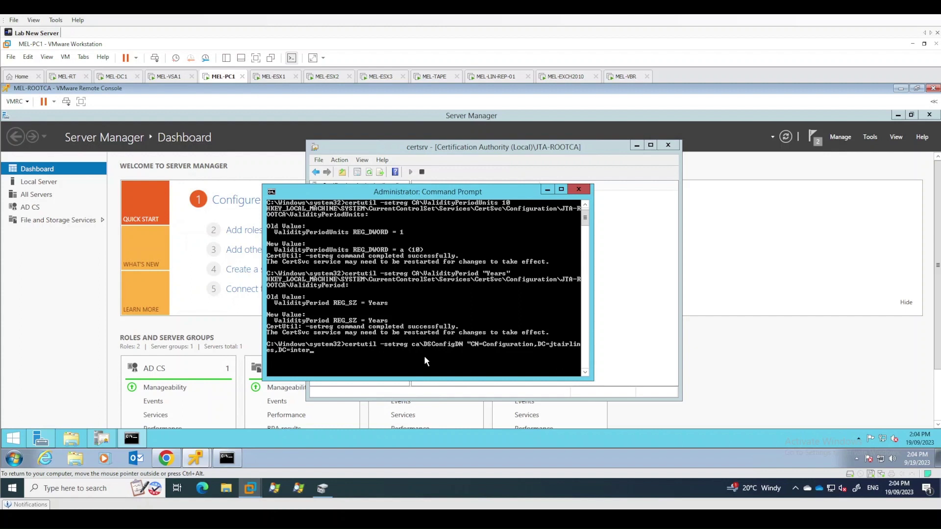
type("nal\"")
key("Return")
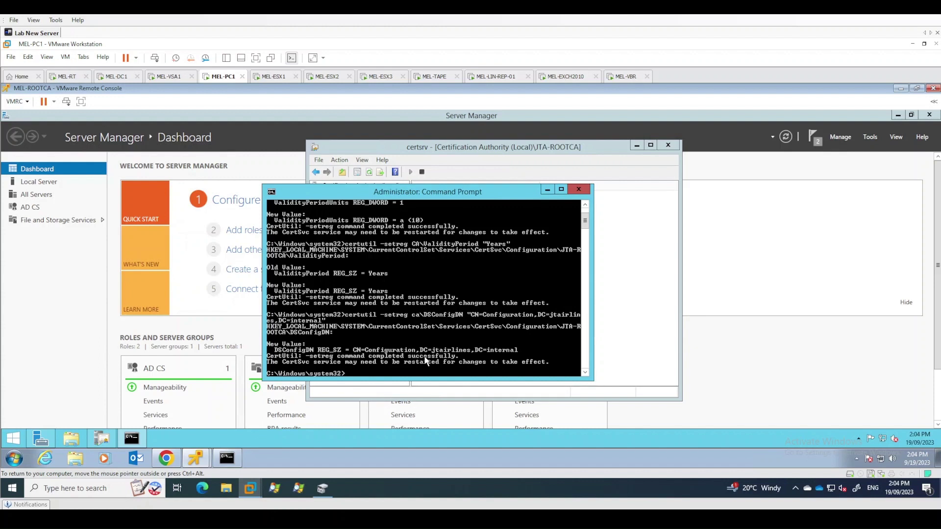
Set ca\DSDomainDN to "DC=jtairlines,DC=internal" with certutil -setreg
type("certutil -setreg CA")
key("BackSpace")
key("BackSpace")
type("ca\\DSDomainDN \"DC=jtairlines")
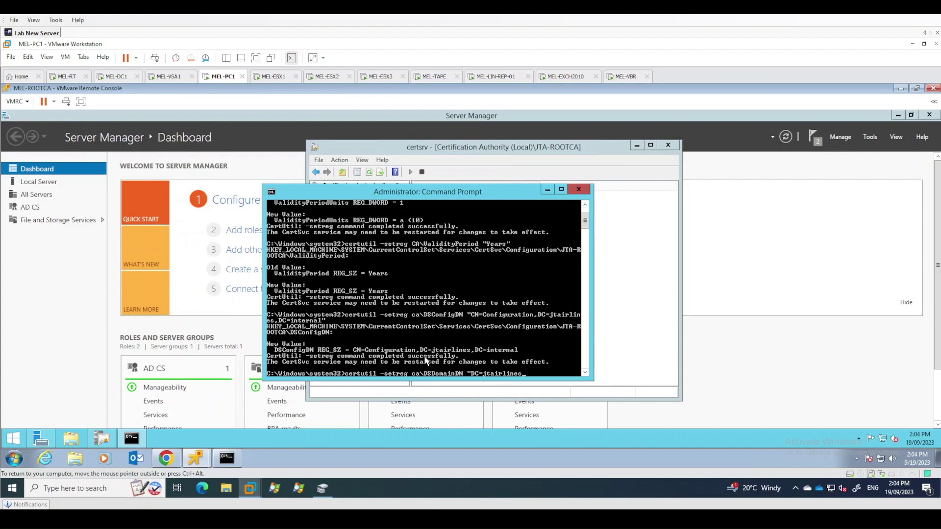
type(",DC=internal\"")
key("Return")
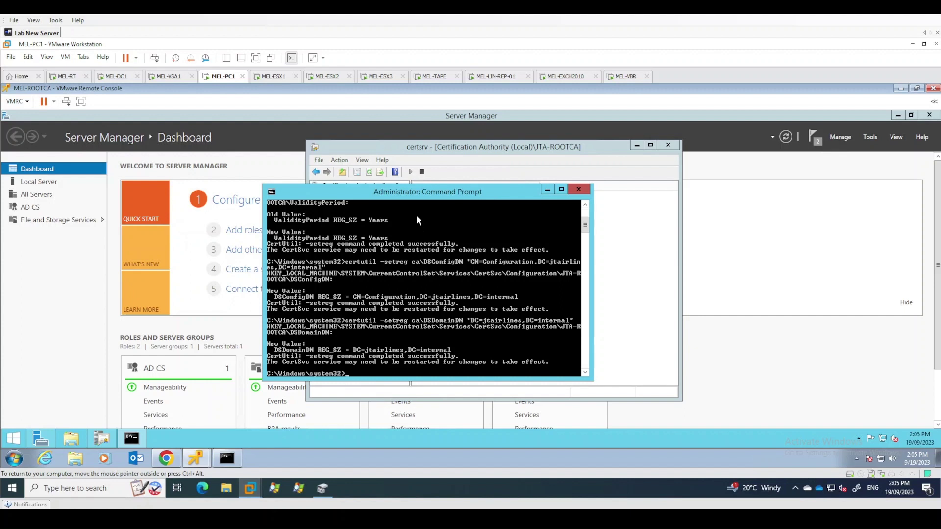
Close the Command Prompt, then stop and start the JTA-ROOTCA certificate service
left_click(580, 190)
right_click(361, 195)
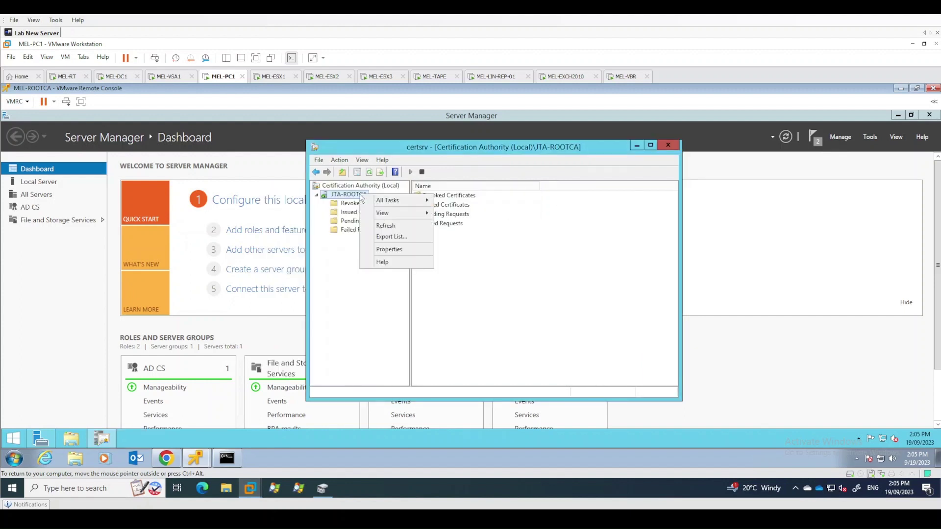
mouse_move(388, 203)
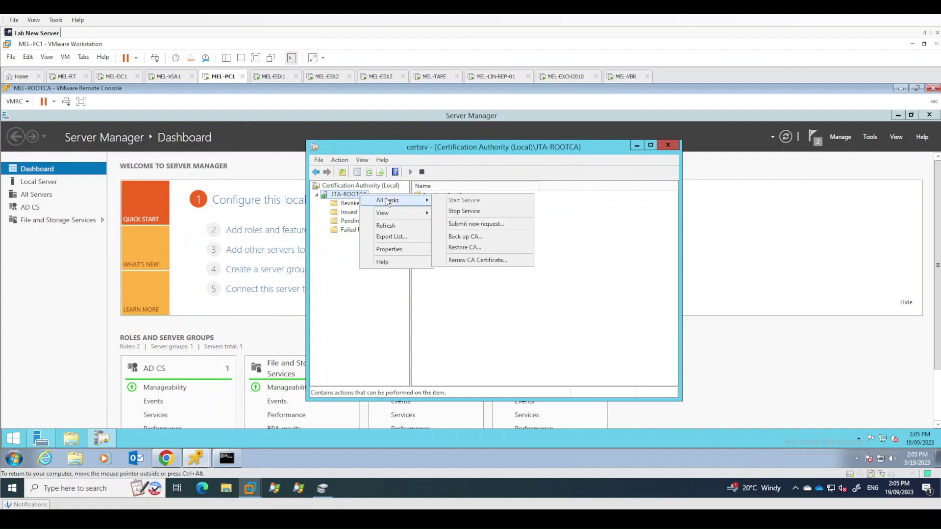
left_click(467, 215)
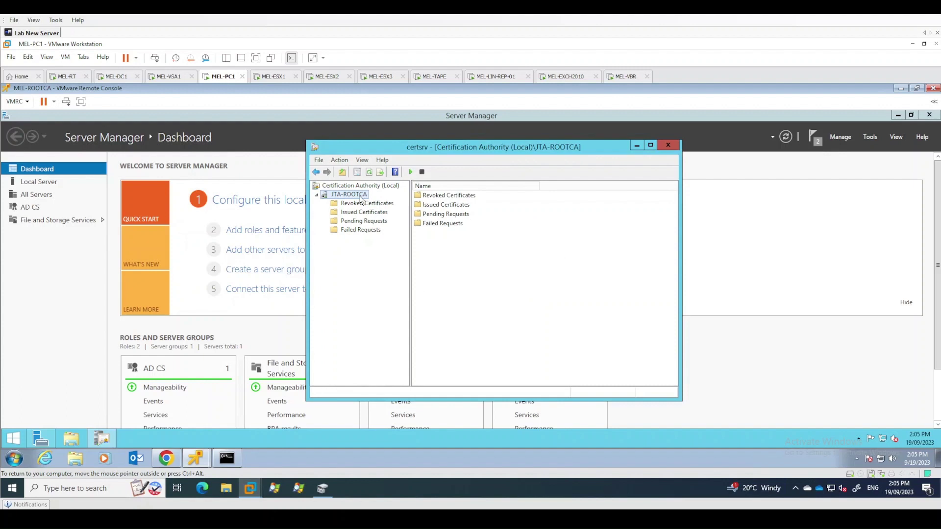
right_click(360, 197)
mouse_move(388, 203)
left_click(460, 205)
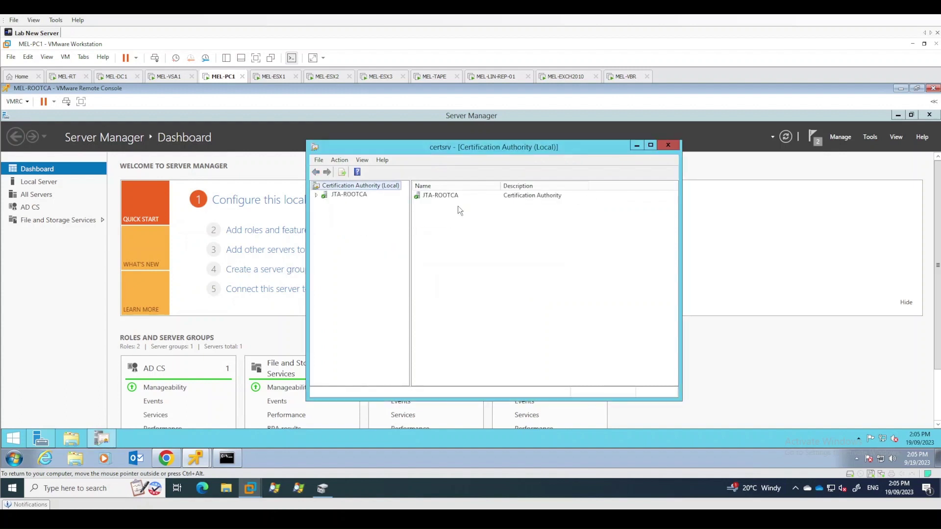
Publish a new complete CRL from JTA-ROOTCA's Revoked Certificates
left_click(317, 196)
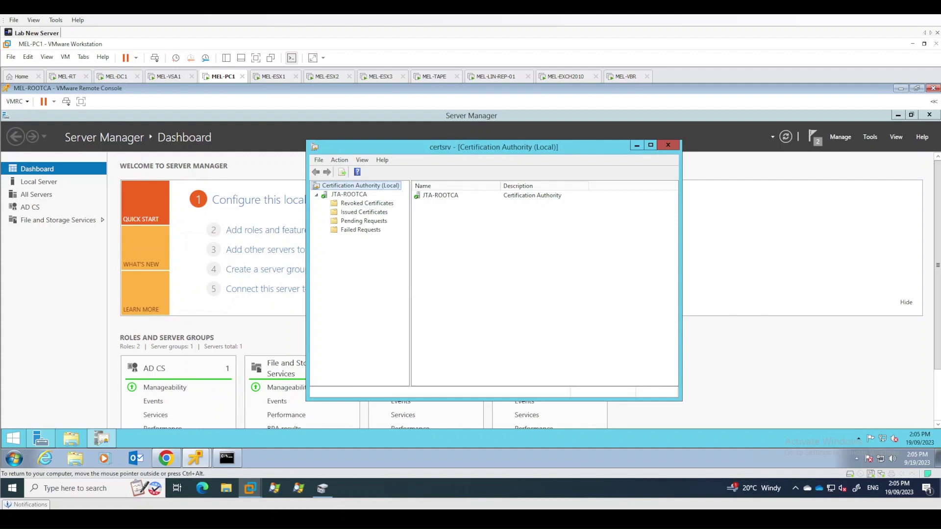
right_click(365, 206)
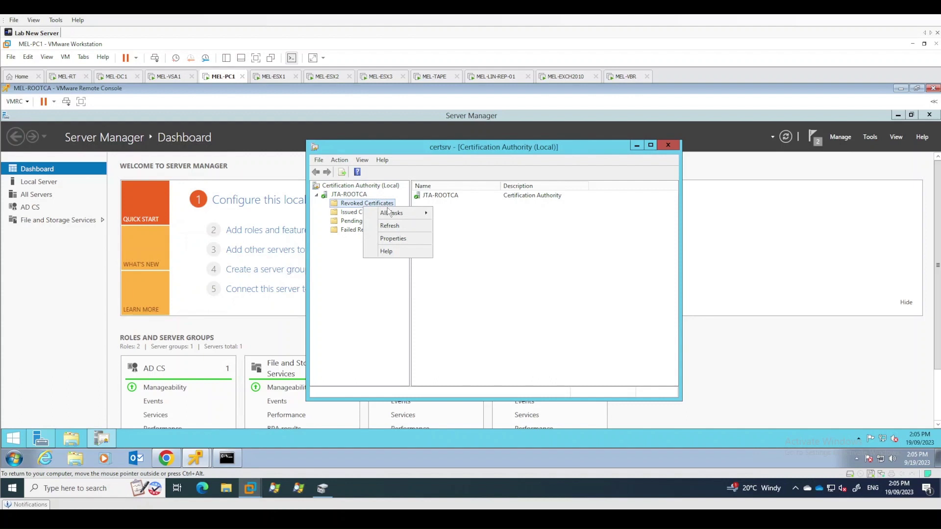
mouse_move(396, 214)
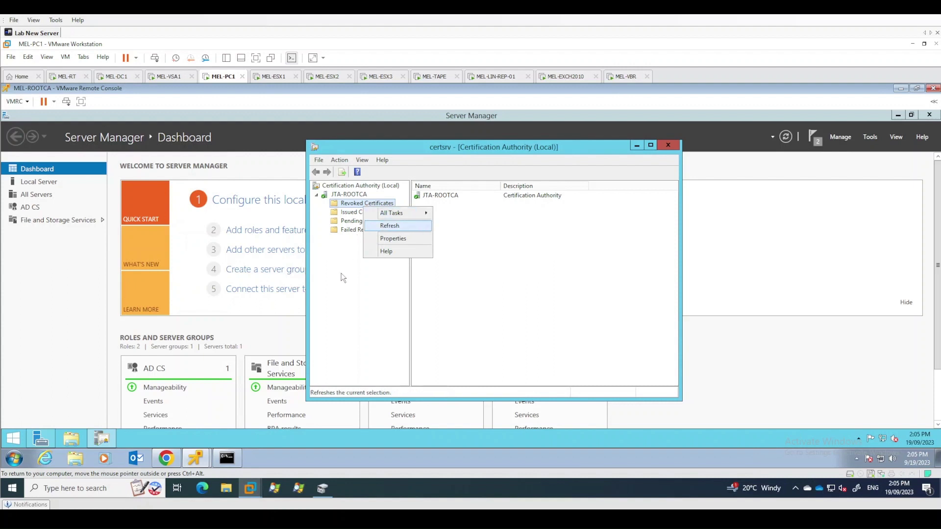
key("Escape")
right_click(361, 203)
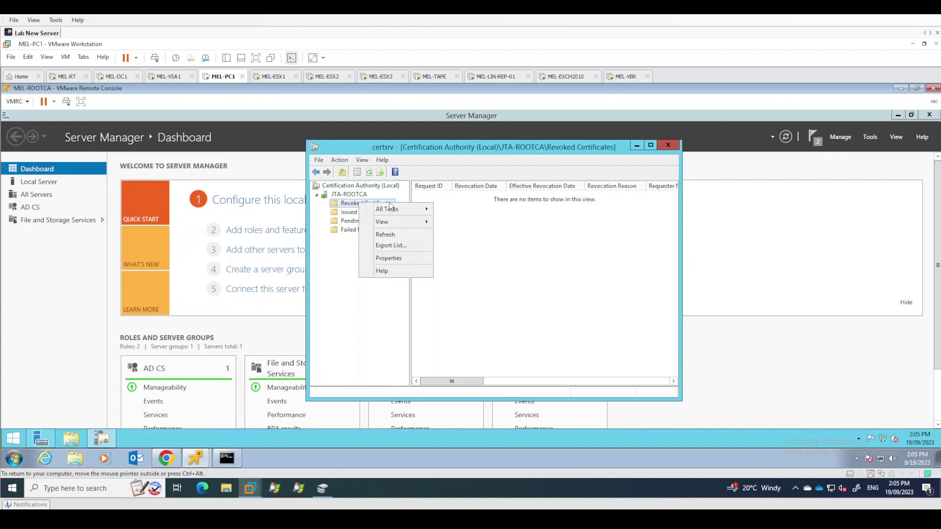
mouse_move(404, 206)
left_click(470, 211)
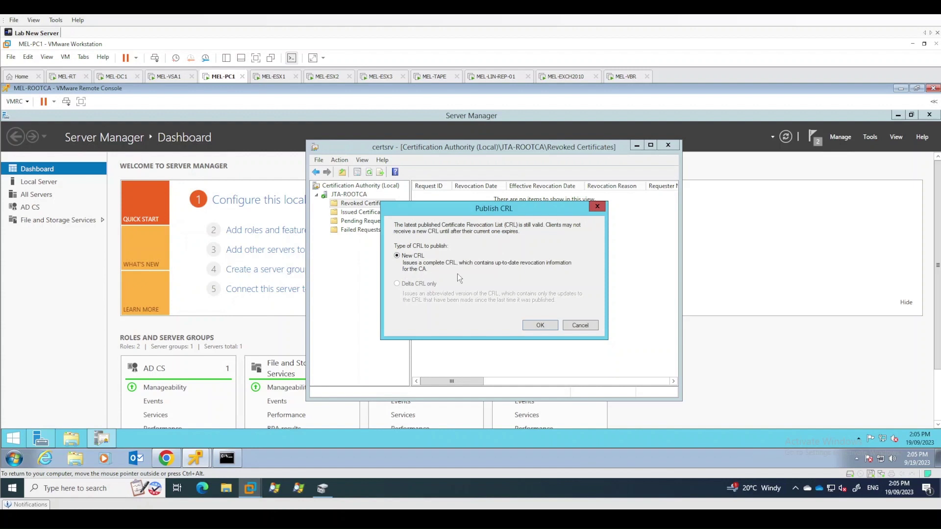
left_click(544, 326)
left_click(71, 438)
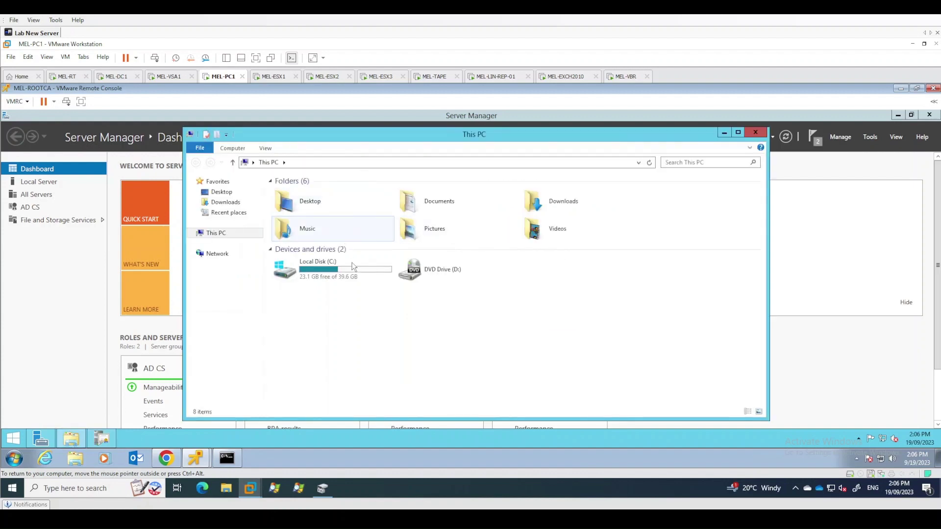
Browse to C:\Windows\System32\CertSrv\CertEnroll on the root CA
double_click(354, 273)
key("w")
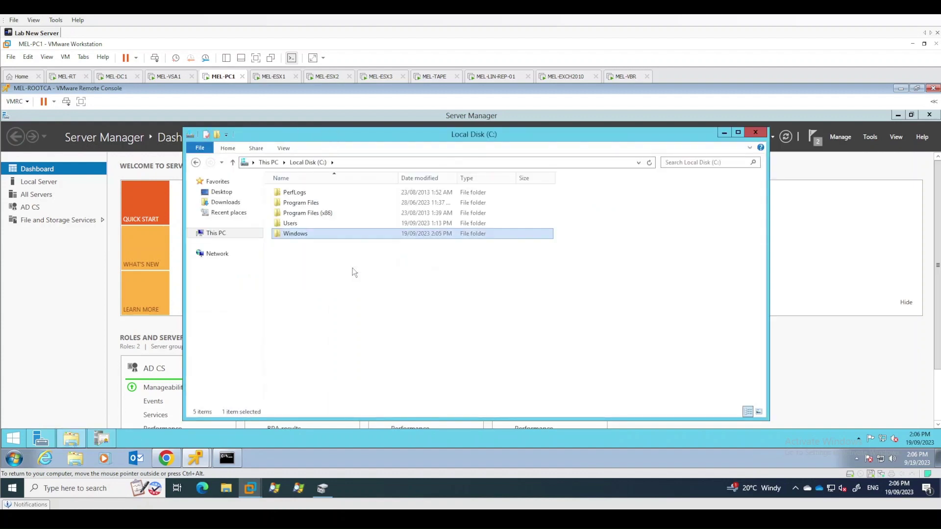
key("Return")
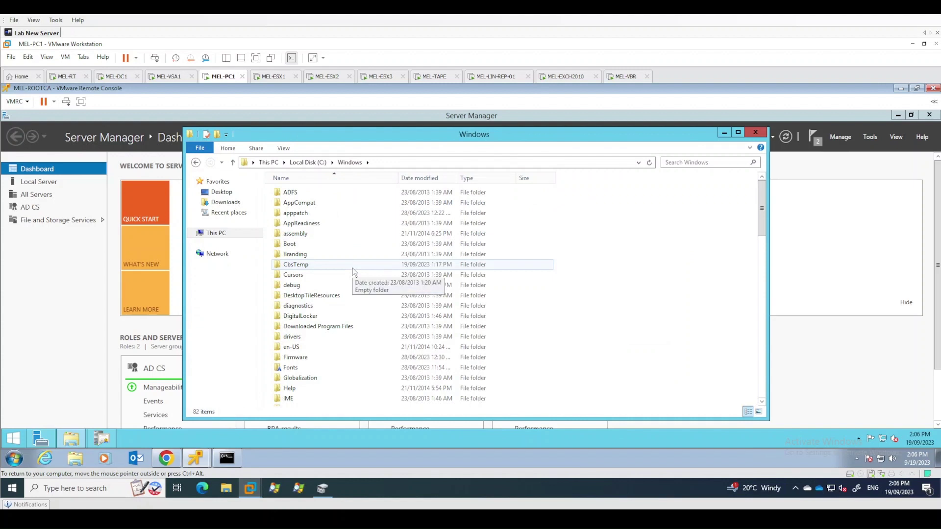
left_click(324, 305)
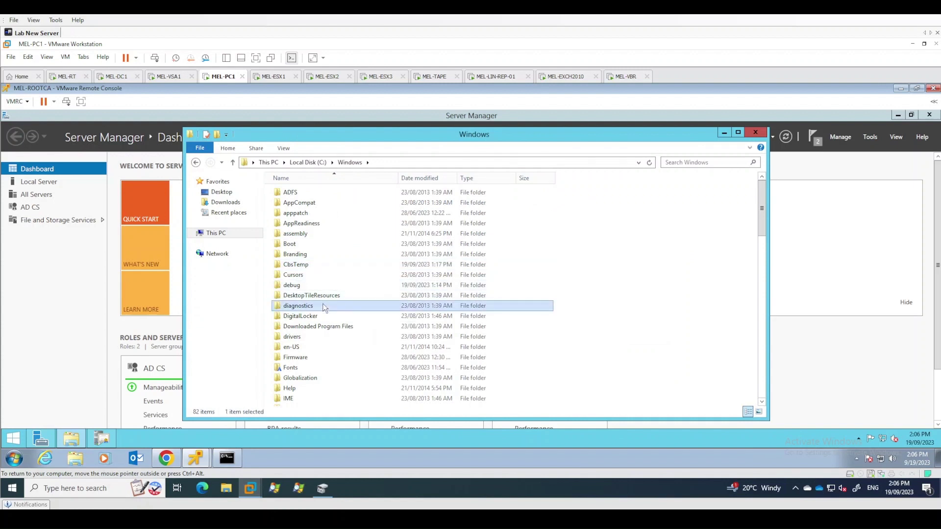
scroll(323, 307, "down", 2)
left_click(323, 307)
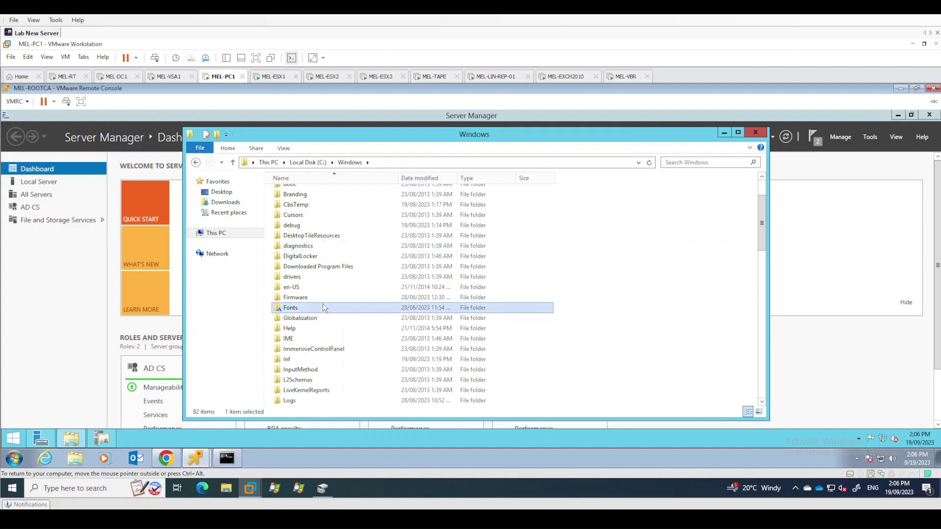
type("system32")
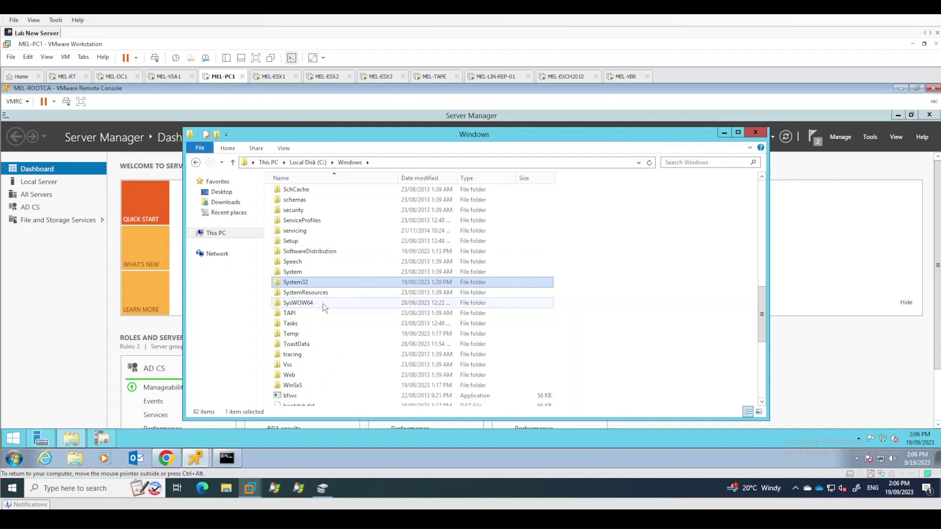
key("Return")
type("certsrv")
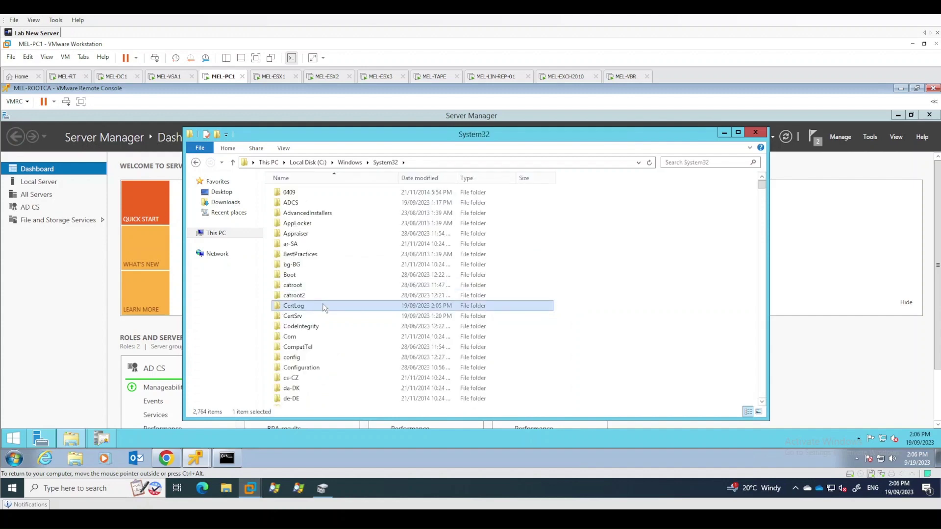
key("Return")
key("Return")
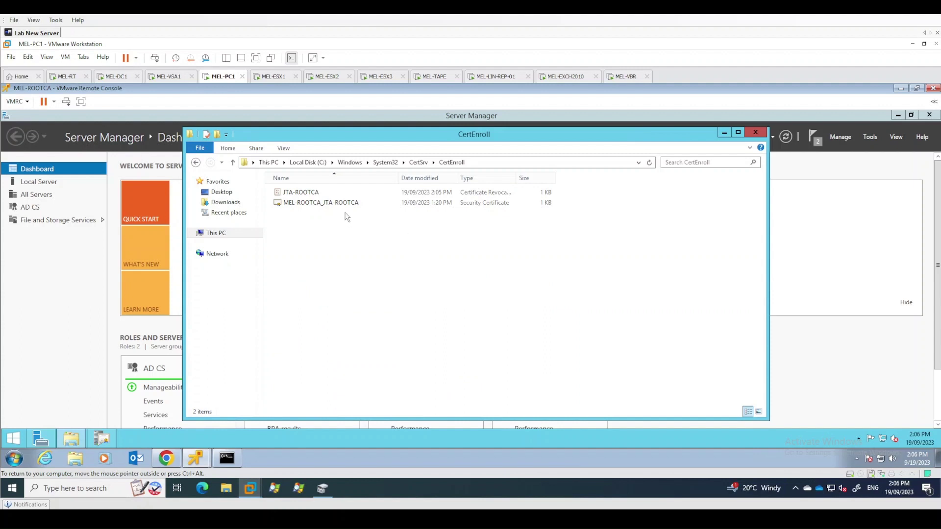
left_click(305, 196)
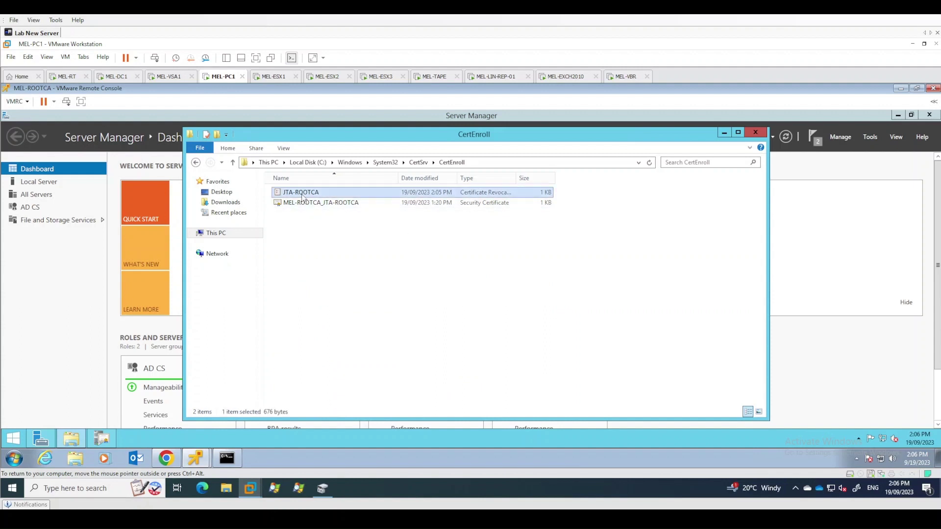
Inspect the MEL-ROOTCA_JTA-ROOTCA certificate's details and certification path, then close it
double_click(348, 204)
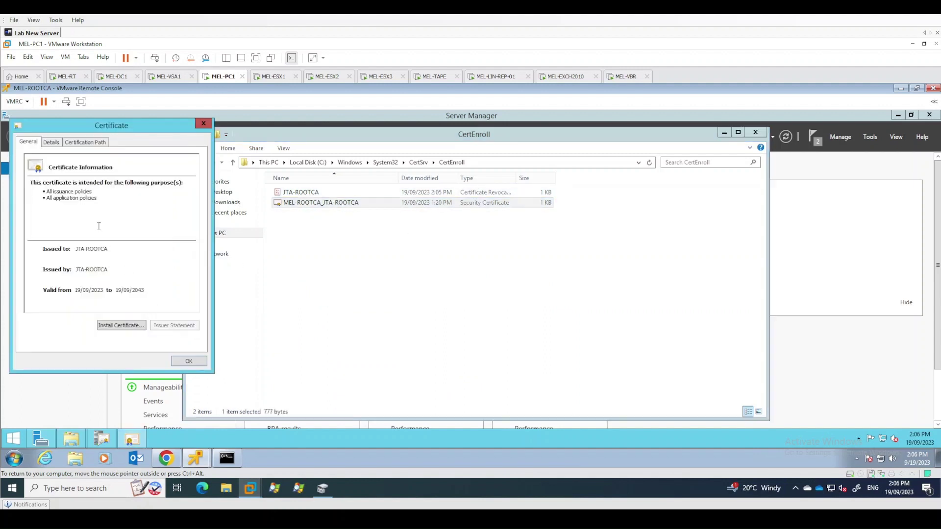
left_click(58, 144)
left_click(83, 144)
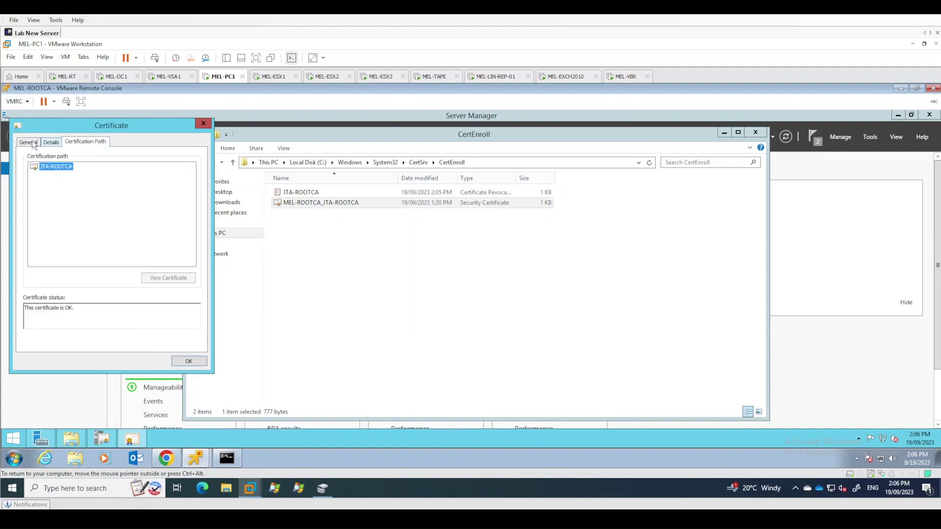
left_click(31, 142)
left_click(189, 363)
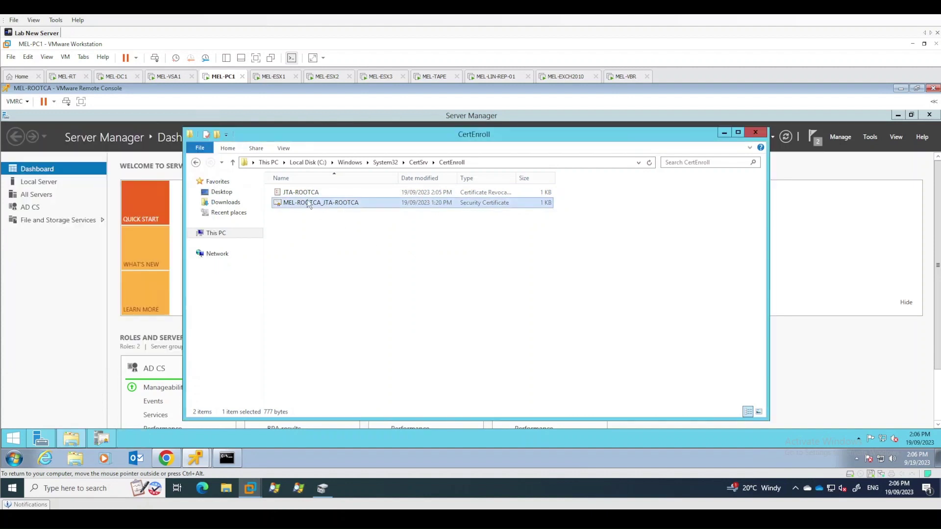
left_click(308, 196)
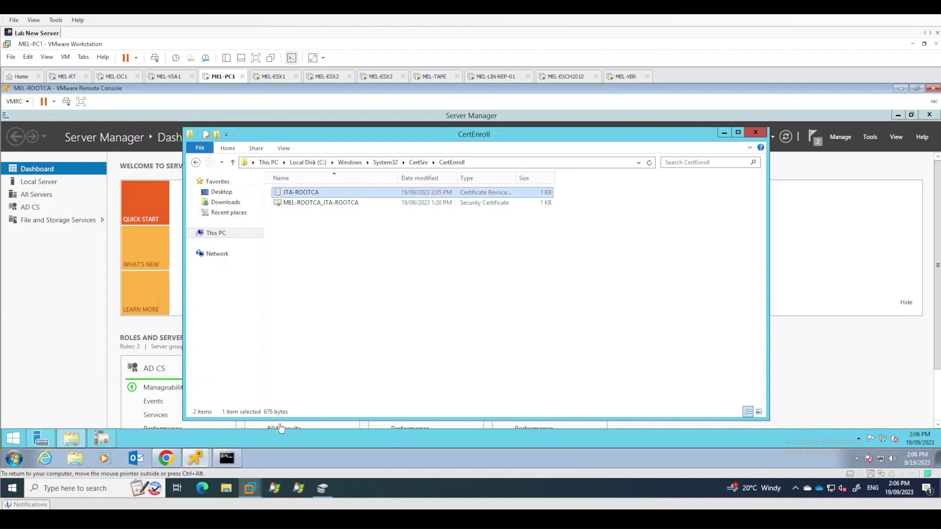
left_click(100, 439)
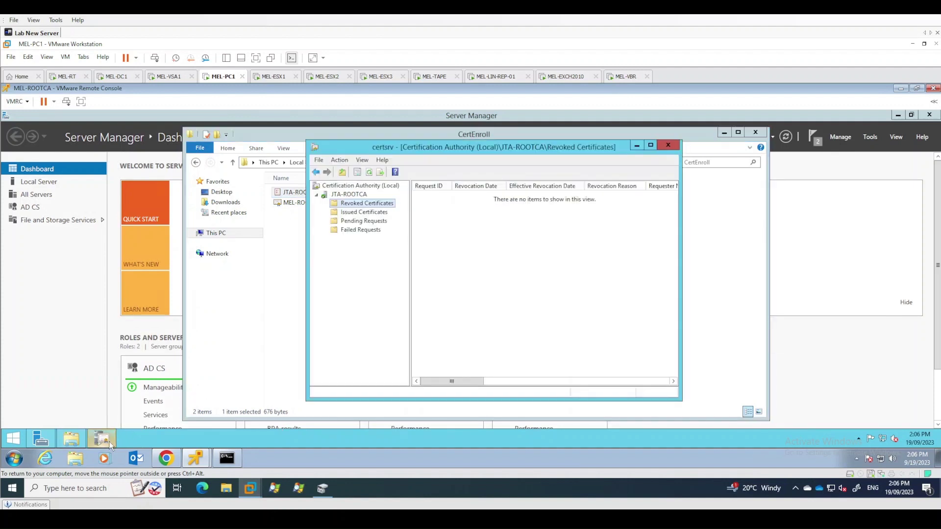
Open Revoked Certificates properties to the CRL list showing key index 0 with status OK
right_click(359, 204)
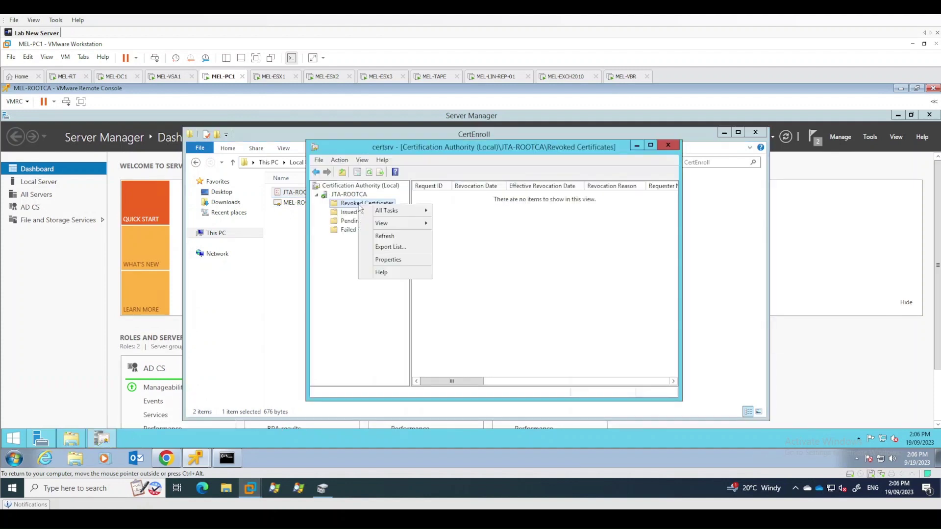
left_click(380, 260)
left_click(484, 161)
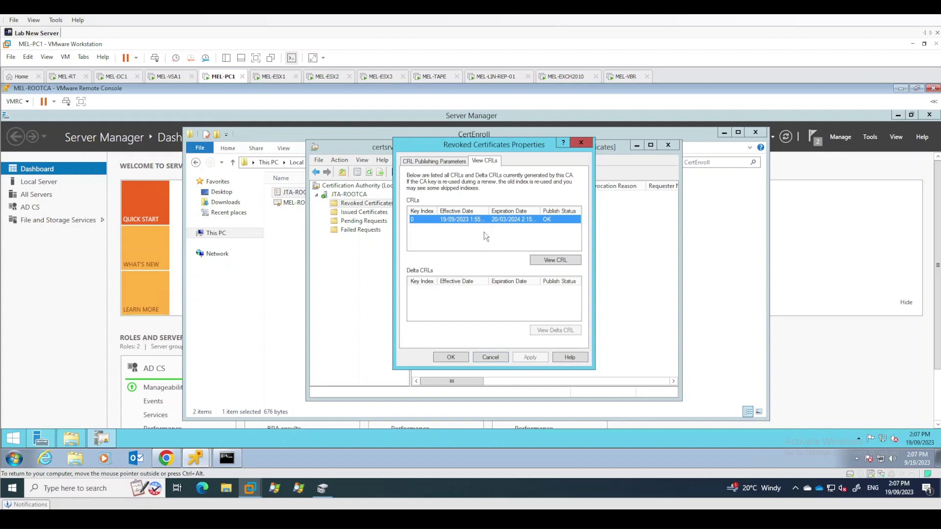
Close the CRL dialog and console, copy both CertEnroll files, and open another File Explorer window
left_click(464, 359)
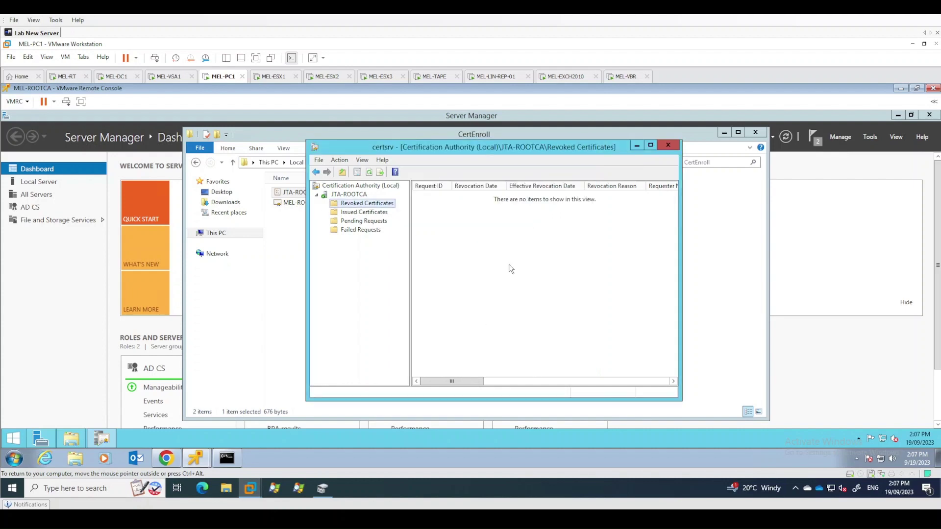
left_click(668, 146)
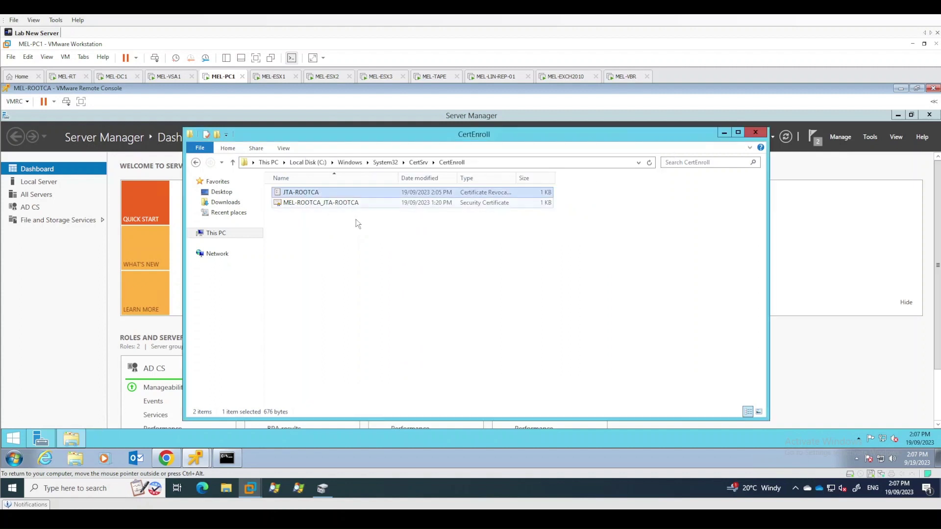
left_click(316, 193)
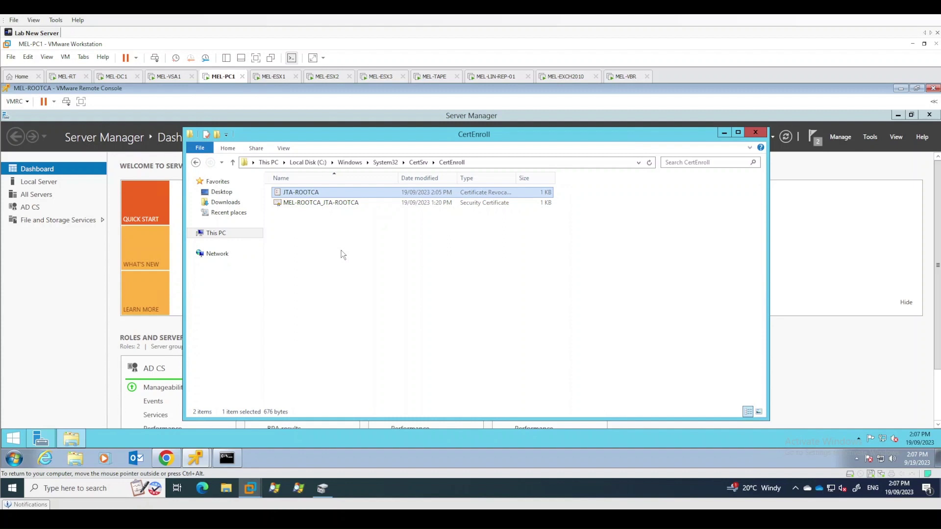
left_click(398, 288)
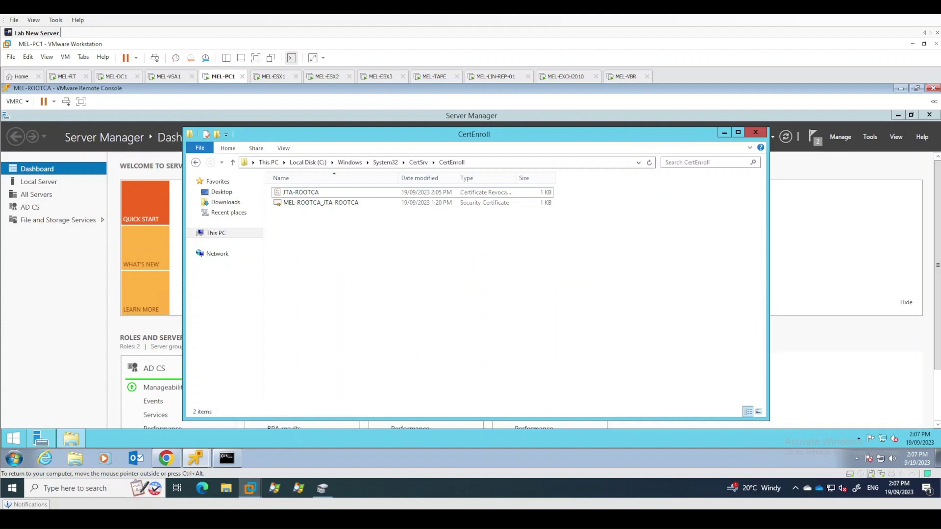
left_click_drag(296, 224, 319, 187)
left_click(367, 242)
right_click(322, 196)
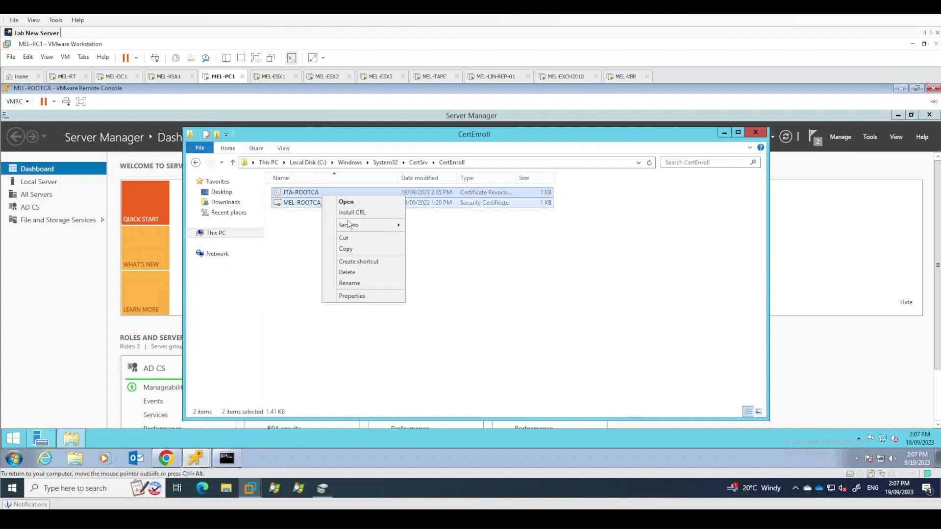
left_click(356, 250)
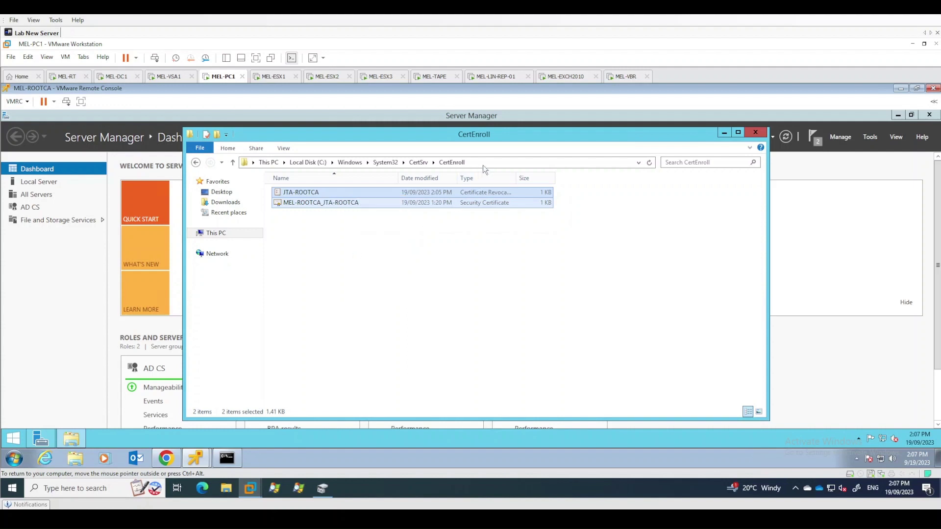
right_click(71, 450)
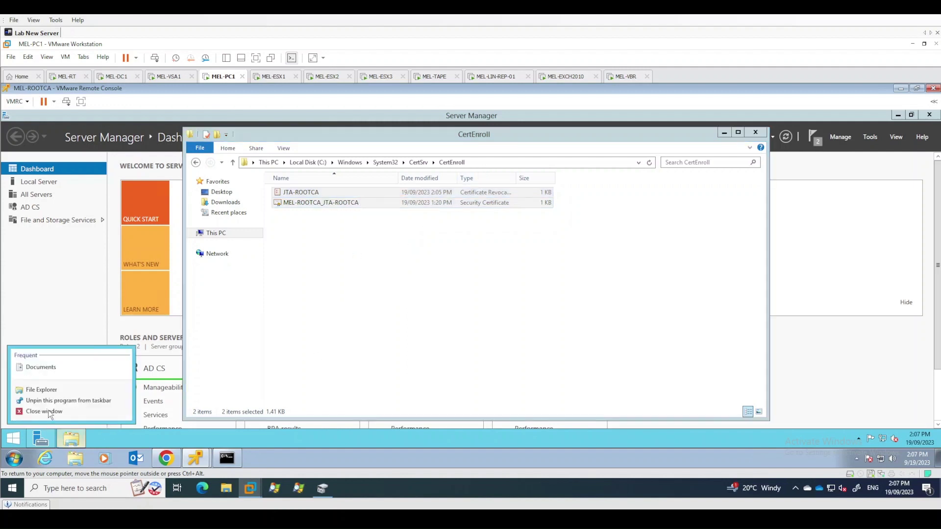
left_click(51, 391)
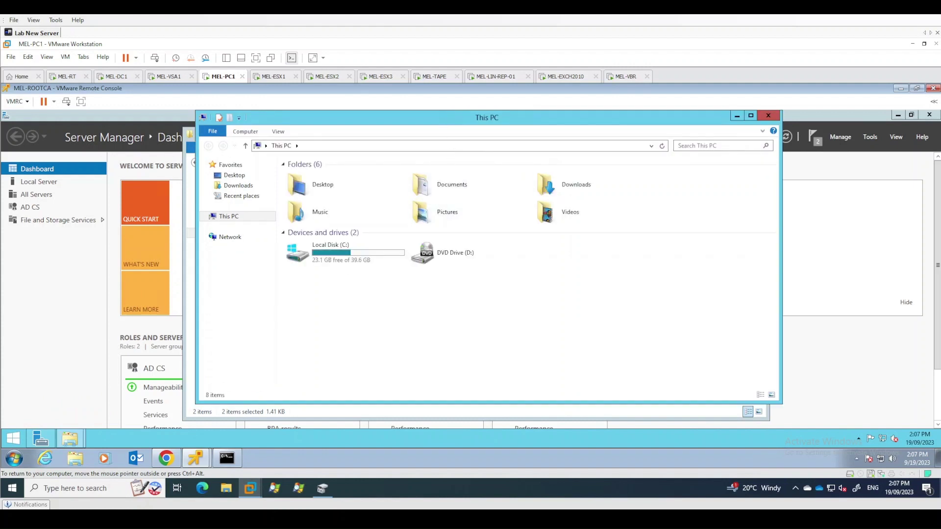
Go to \\mel-subca\CertEnroll and paste the JTA-ROOTCA CRL and MEL-ROOTCA_JTA-ROOTCA certificate there
left_click_drag(451, 121, 656, 160)
left_click(598, 184)
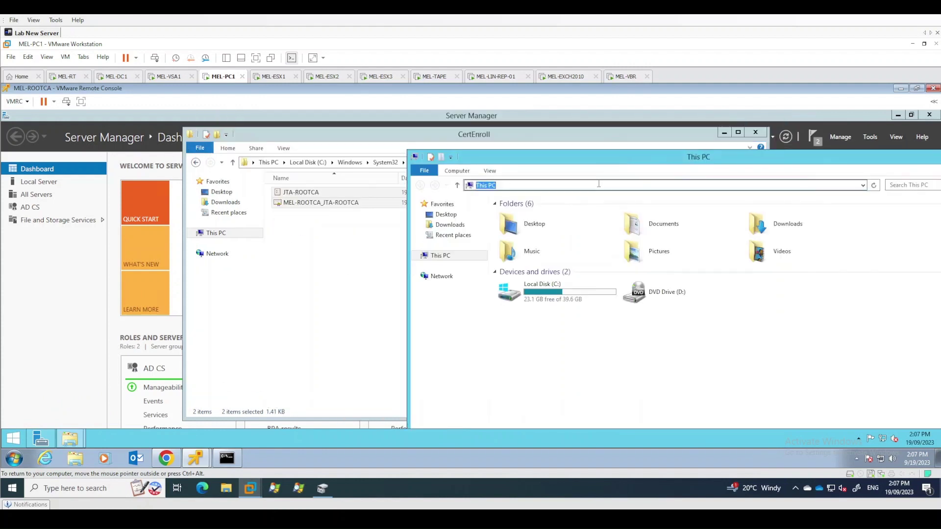
type("\\\\mel-subca\\c")
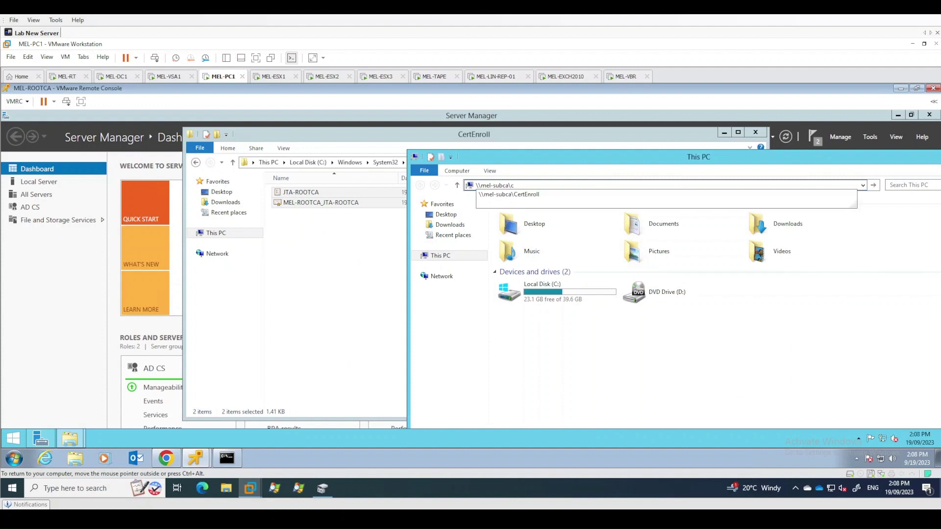
key("Down")
key("Return")
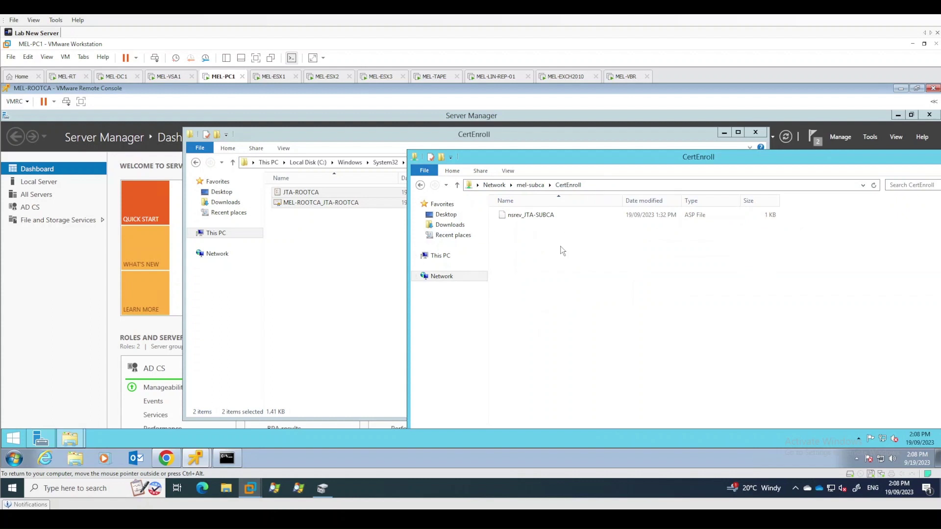
key("ctrl+v")
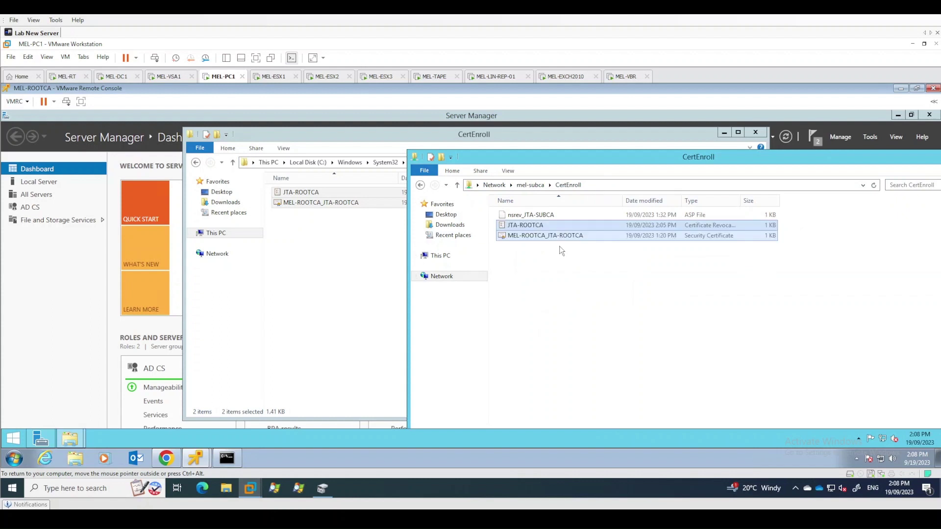
left_click(557, 271)
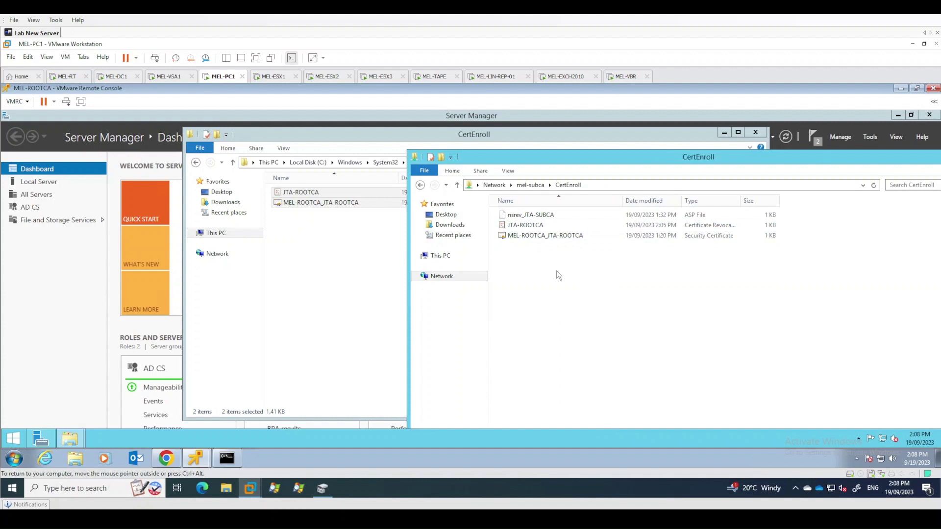
left_click(534, 227)
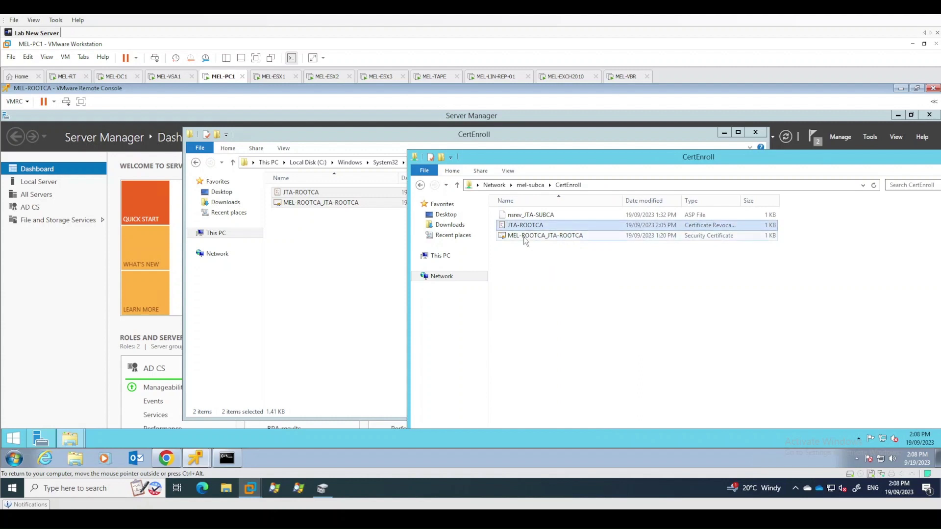
left_click(524, 237)
left_click(595, 224)
left_click(544, 286)
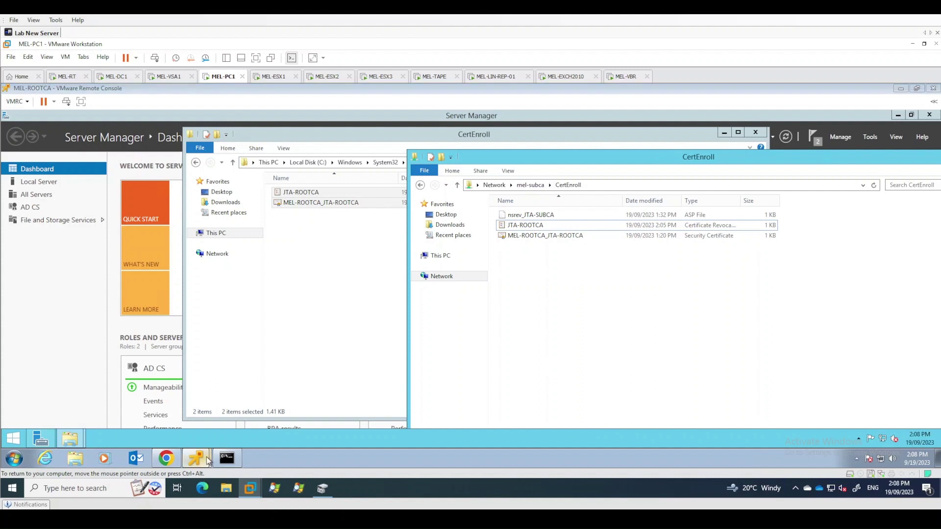
On MEL-SUBCA, check the JTA-ROOTCA files in \\localhost\CertEnroll, then open an administrator Command Prompt
mouse_move(207, 460)
left_click(207, 427)
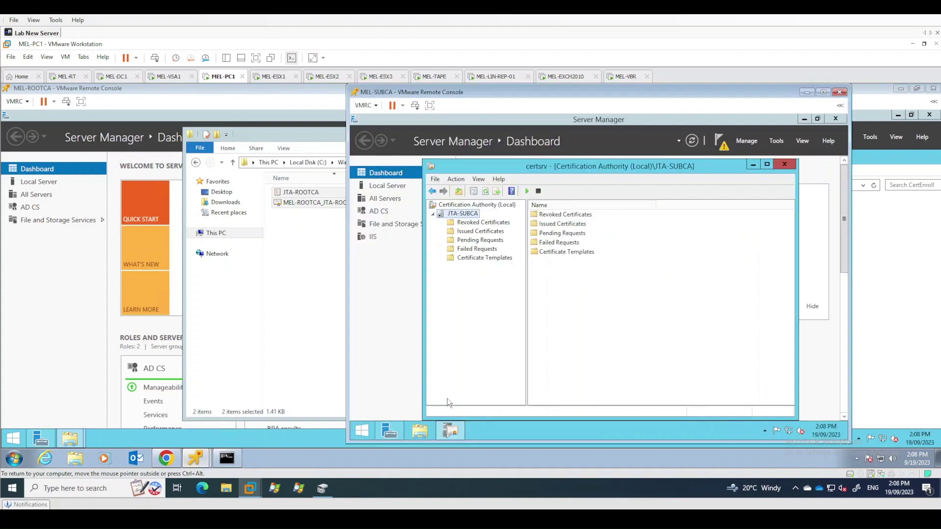
left_click(421, 432)
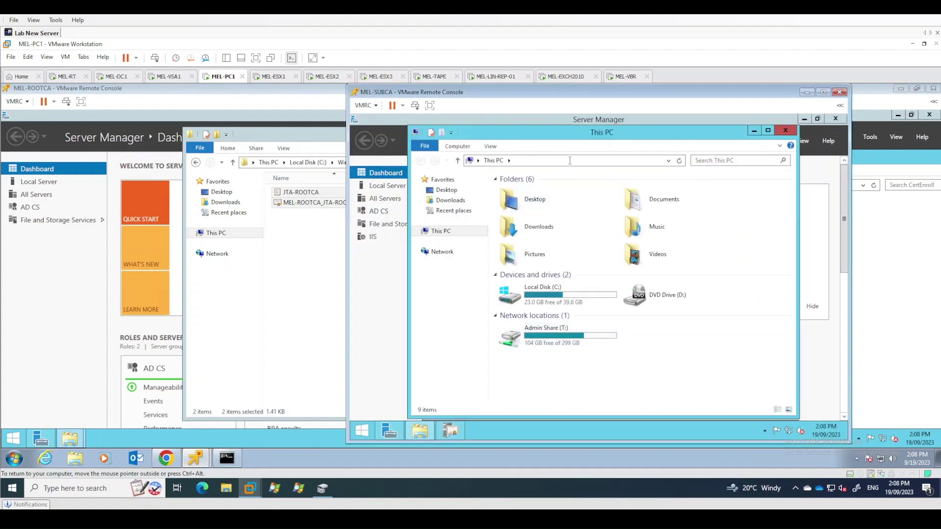
left_click(571, 161)
type("\\\\")
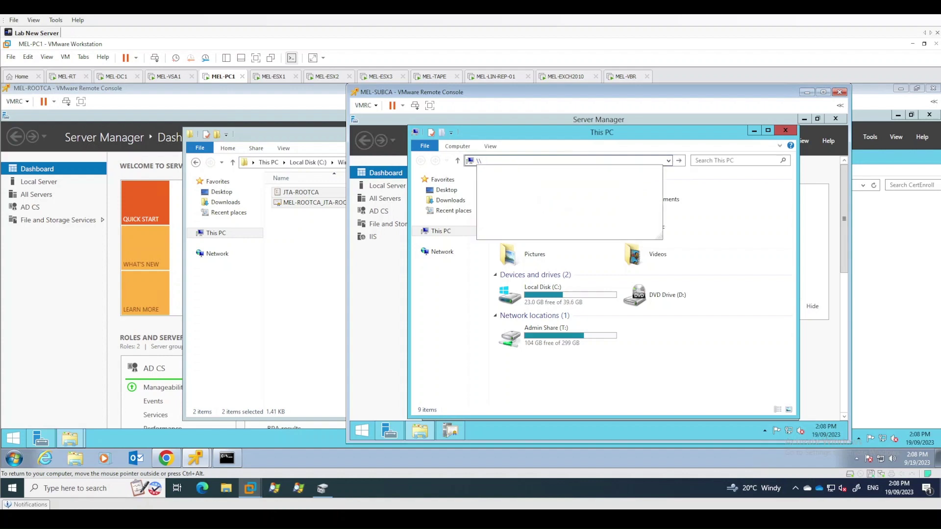
type("localhos")
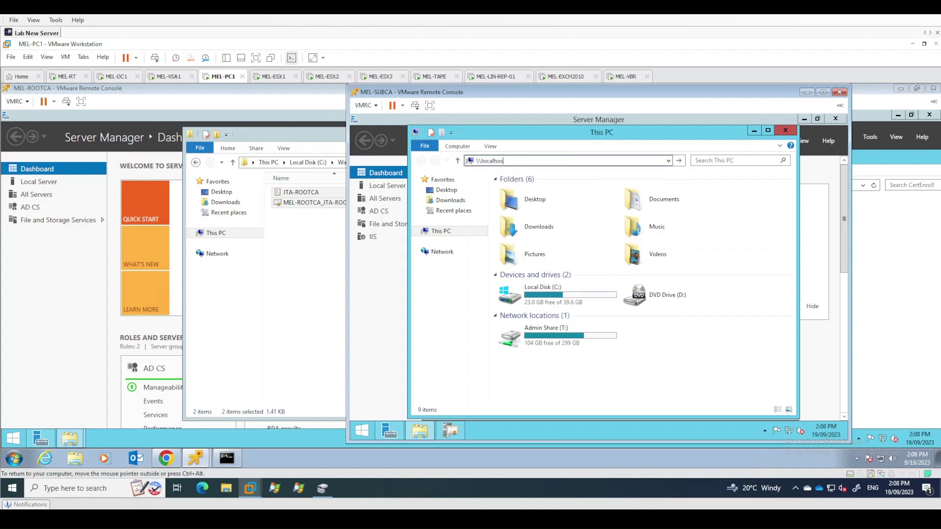
type("t\\c")
key("Return")
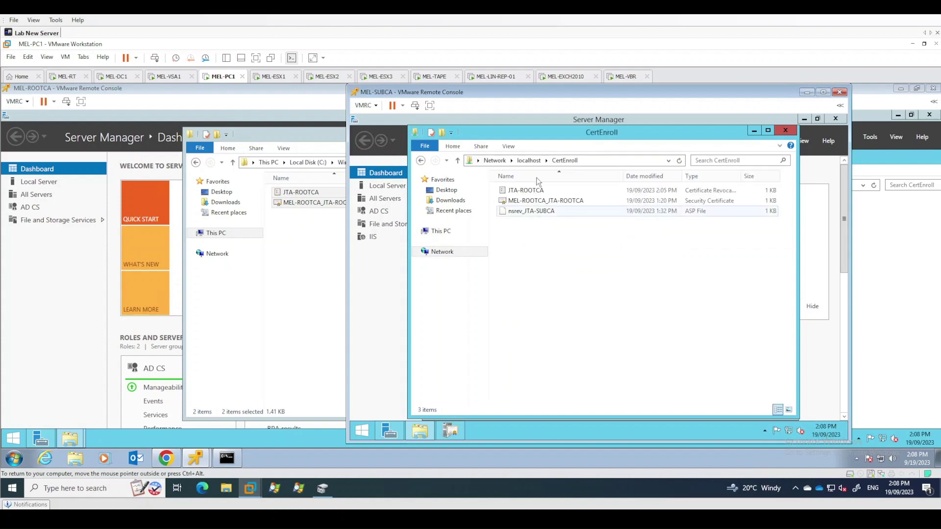
left_click(527, 202)
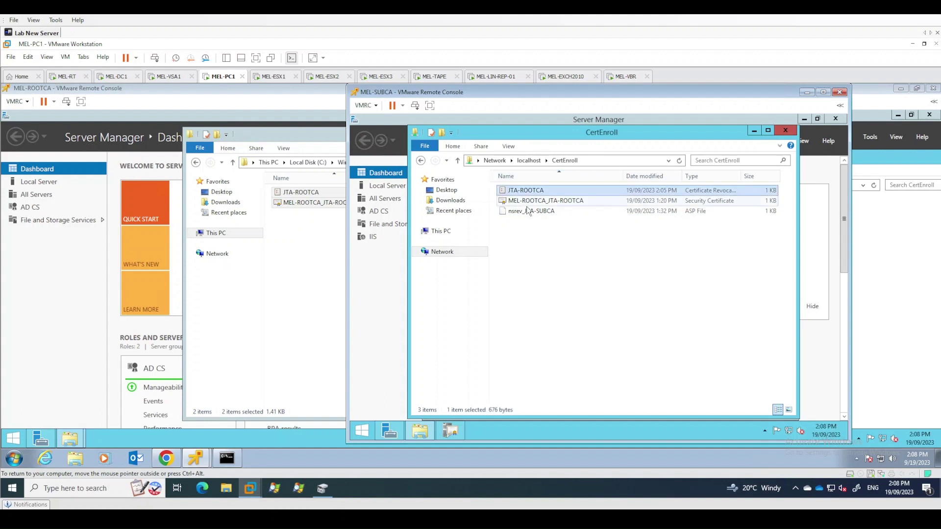
left_click(537, 248)
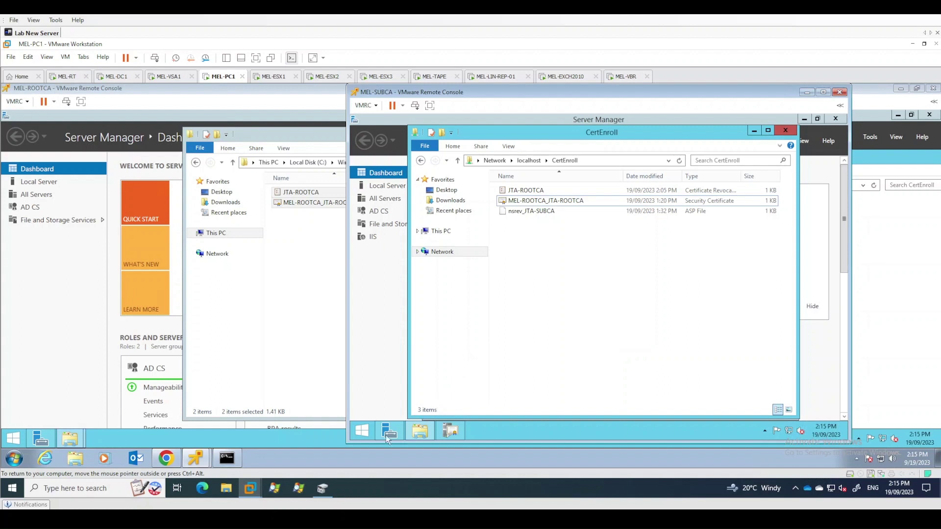
right_click(359, 438)
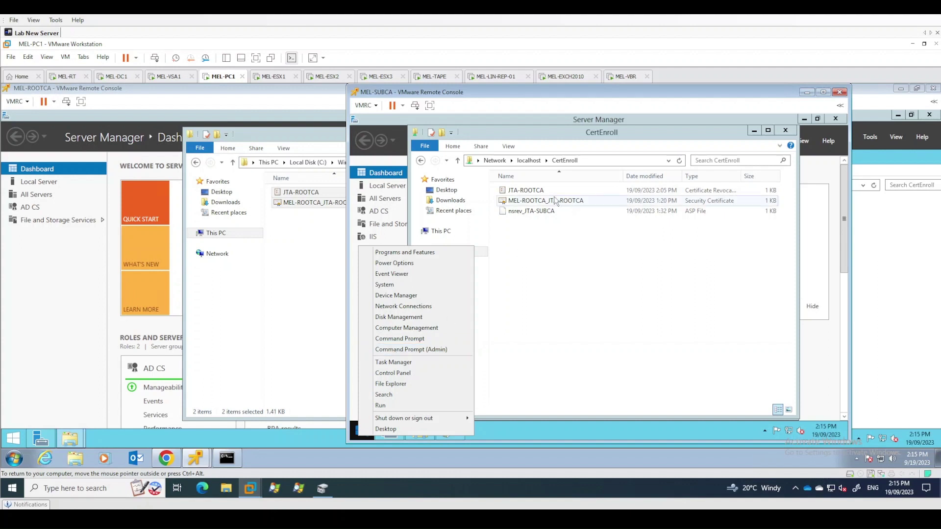
left_click(427, 349)
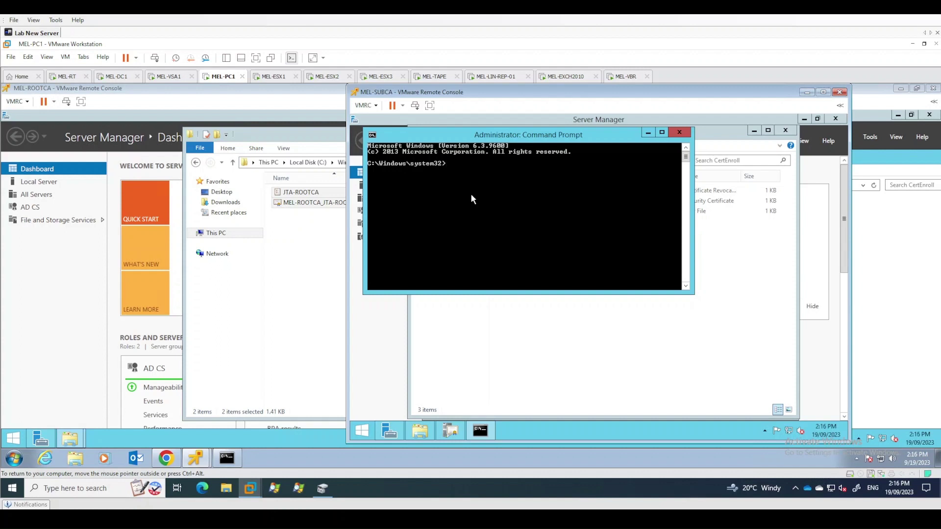
Change into the certsrv\CertEnroll folder and list its files with dir
type("ertsrv")
key("Return")
type("cd CertEnroll")
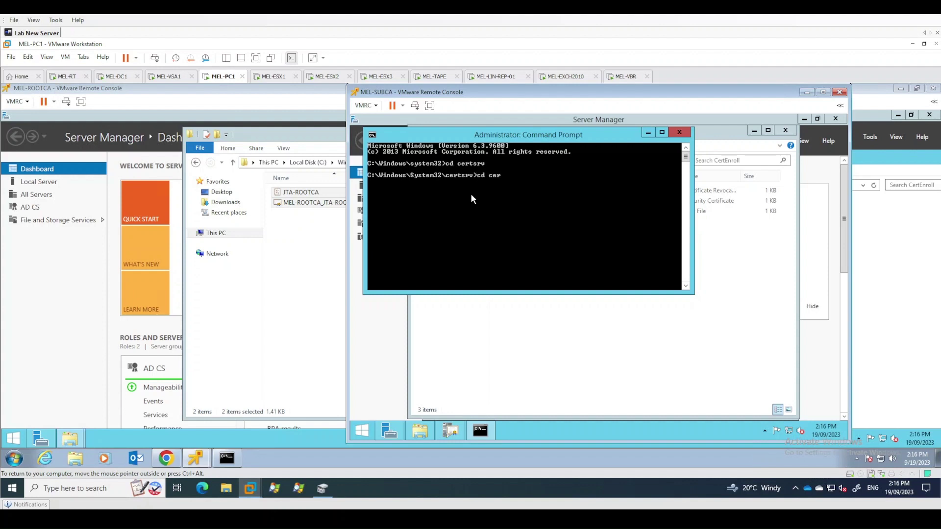
key("Return")
type("dir")
key("Return")
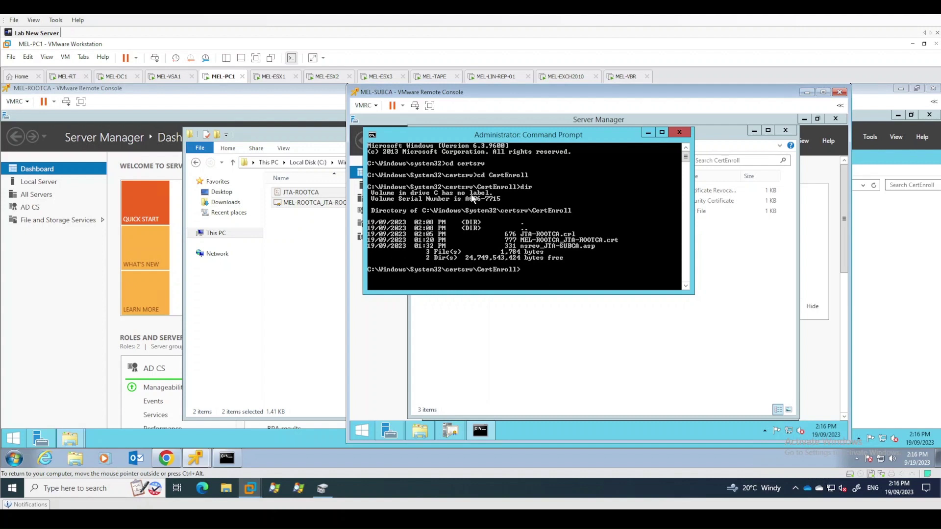
Run certutil -dspublish -f for MEL-ROOTCA_JTA-ROOTCA.crt as RootCA and for JTA-ROOTCA.crl
type("certutil -dspublish -f MEL")
key("Tab")
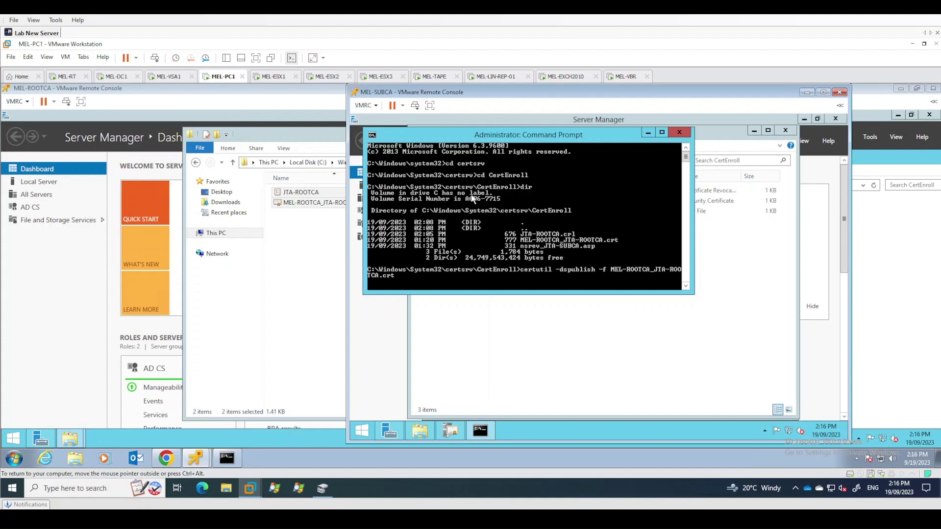
type("RootCA")
key("Return")
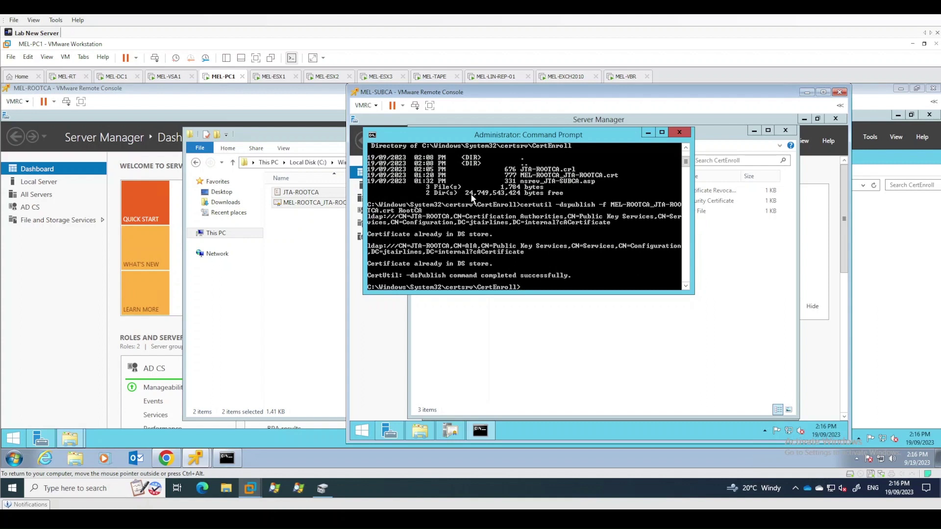
type("certutil -dspublish -f JT")
key("Tab")
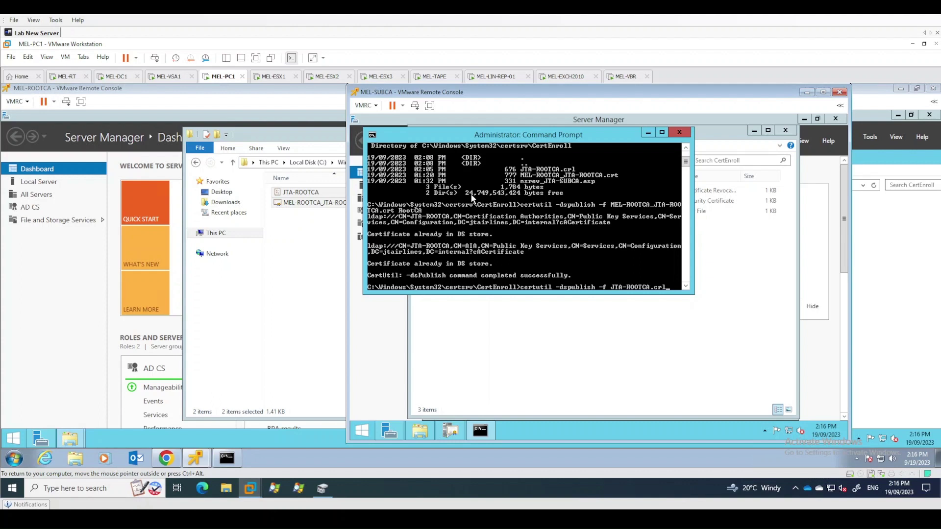
key("Return")
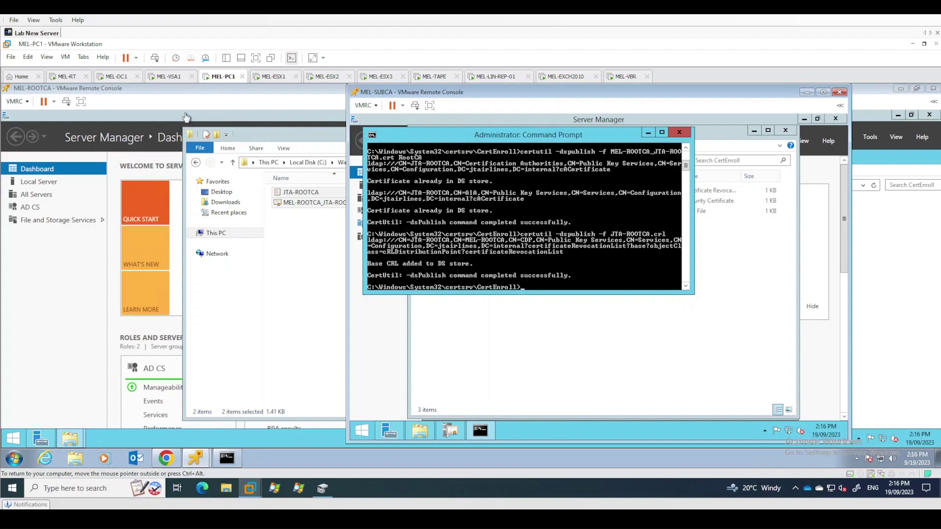
On MEL-DC1, launch Group Policy Management from the Start search
left_click(122, 81)
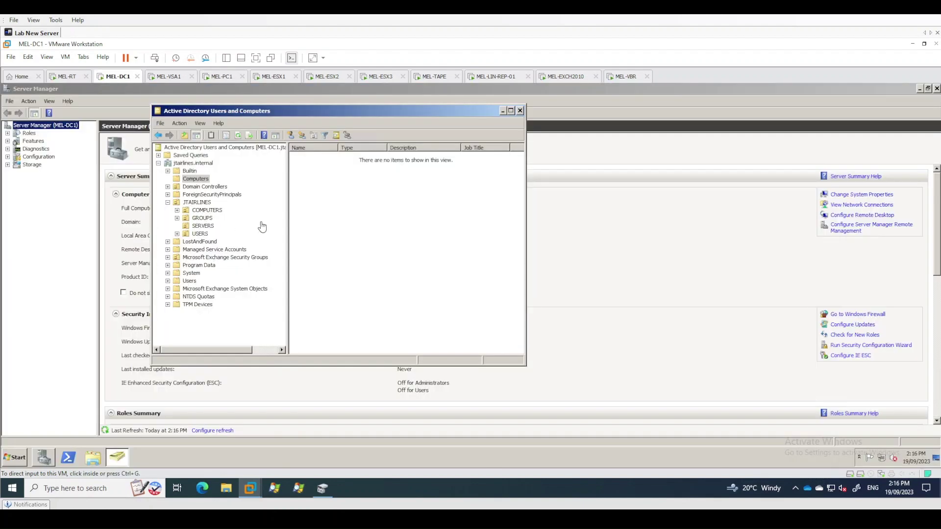
left_click(18, 458)
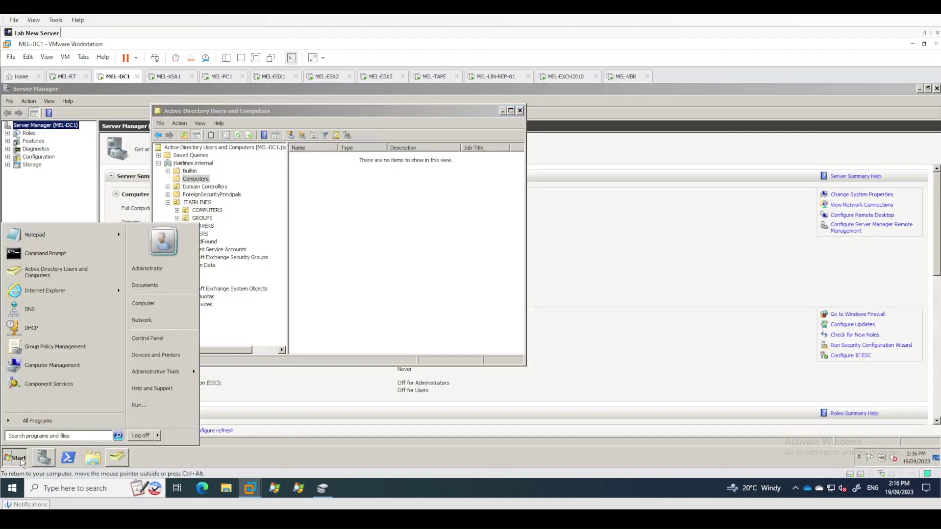
type("gropu")
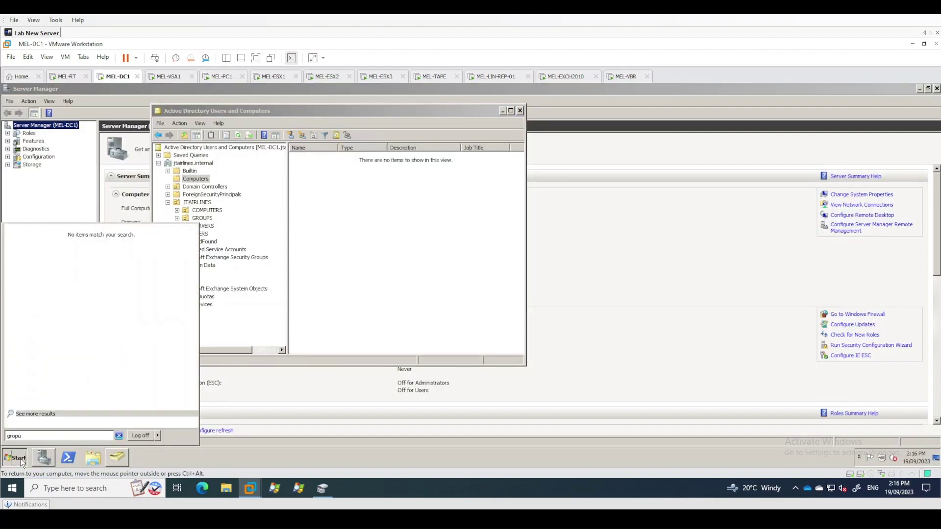
key("BackSpace")
key("BackSpace")
type("up")
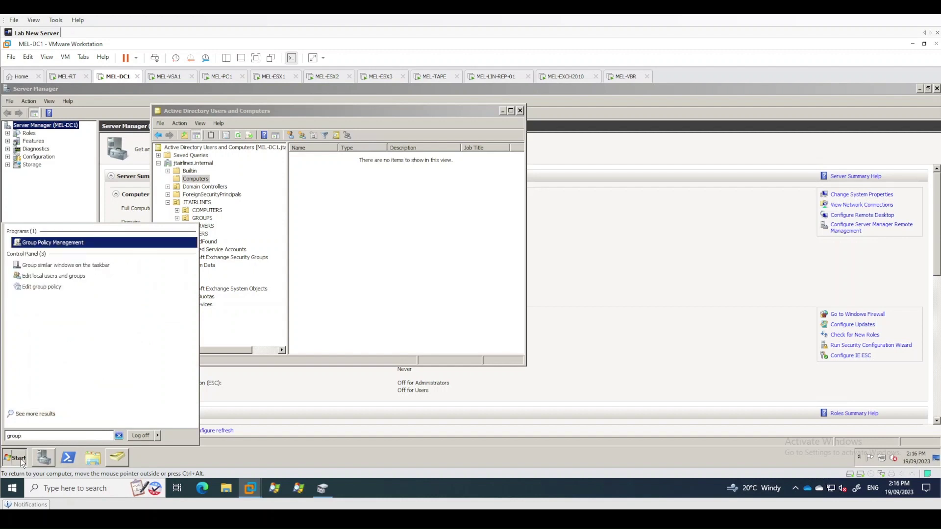
key("Return")
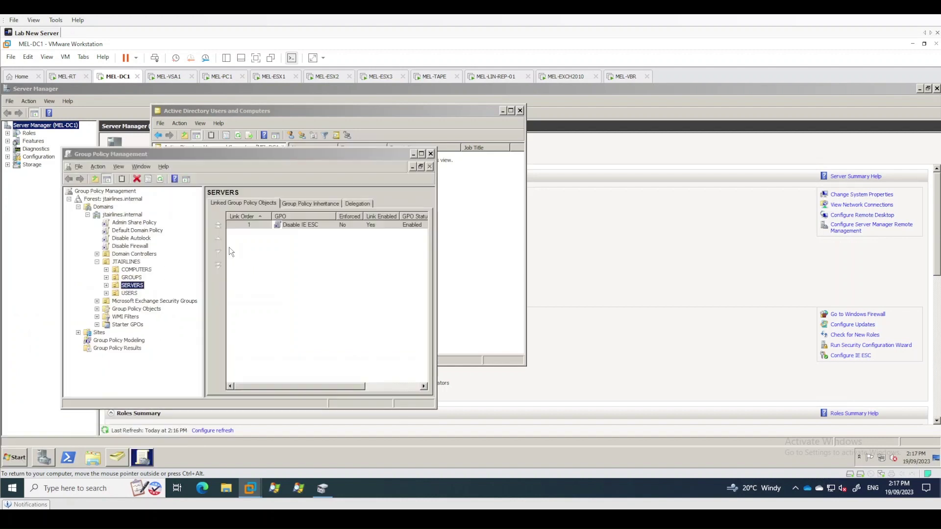
left_click_drag(387, 158, 535, 136)
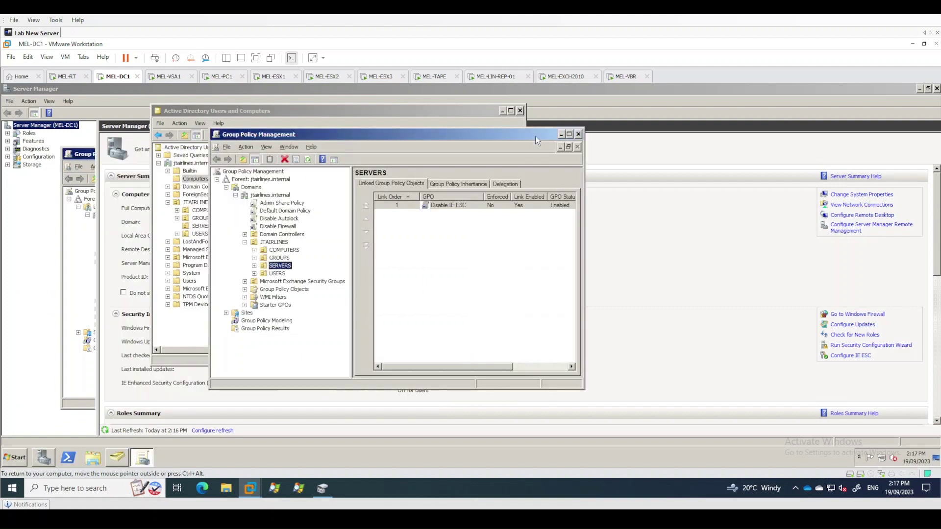
Open the Default Domain Policy in the Group Policy Management Editor
left_click(286, 212)
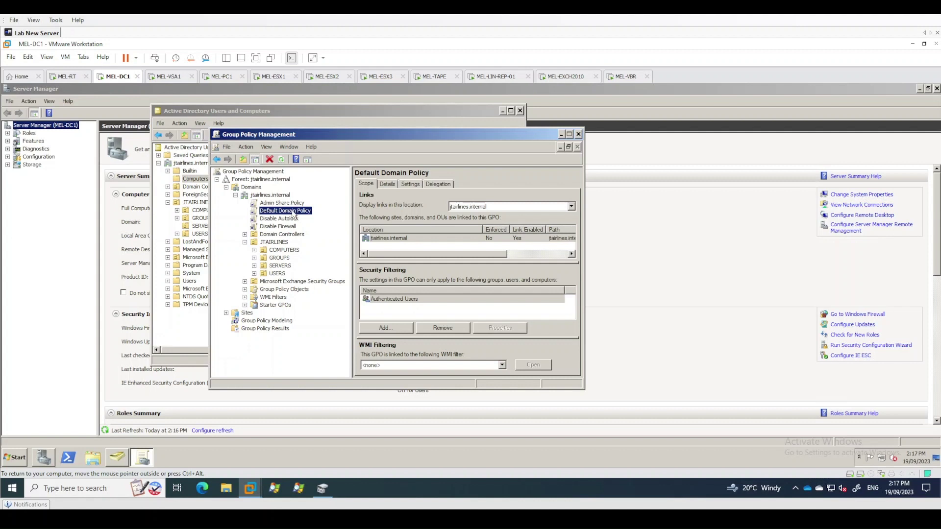
right_click(295, 214)
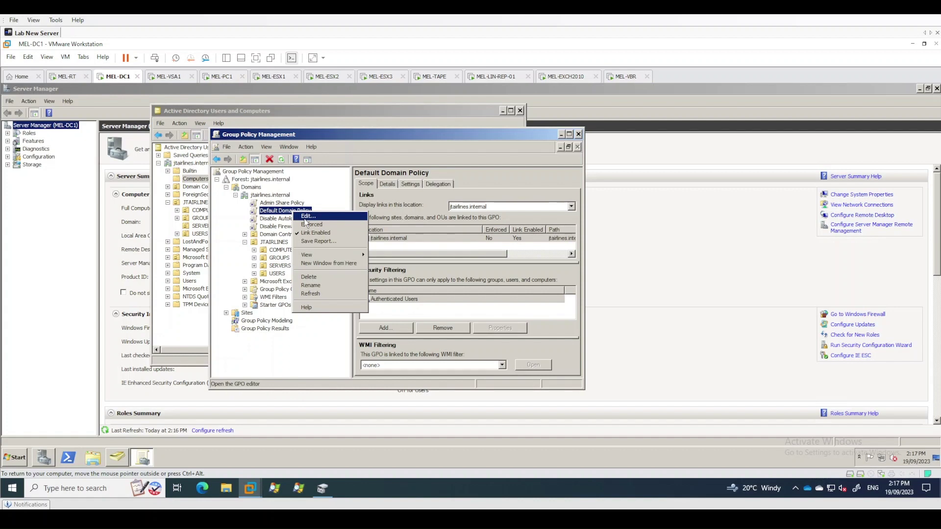
right_click(280, 212)
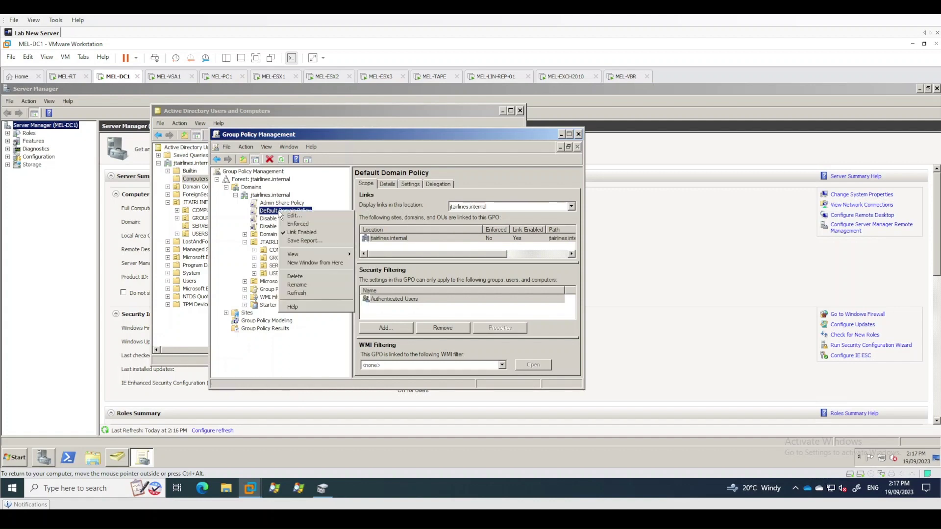
left_click(296, 216)
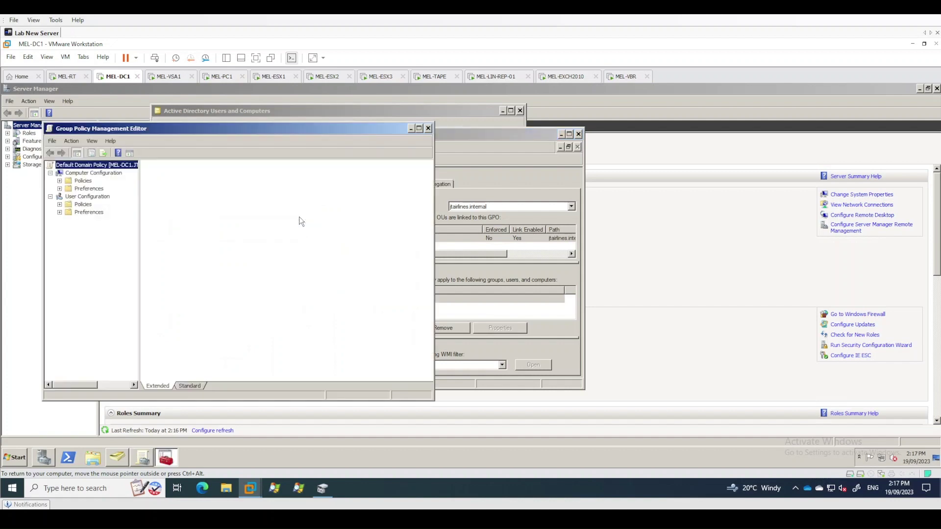
left_click_drag(195, 125, 352, 131)
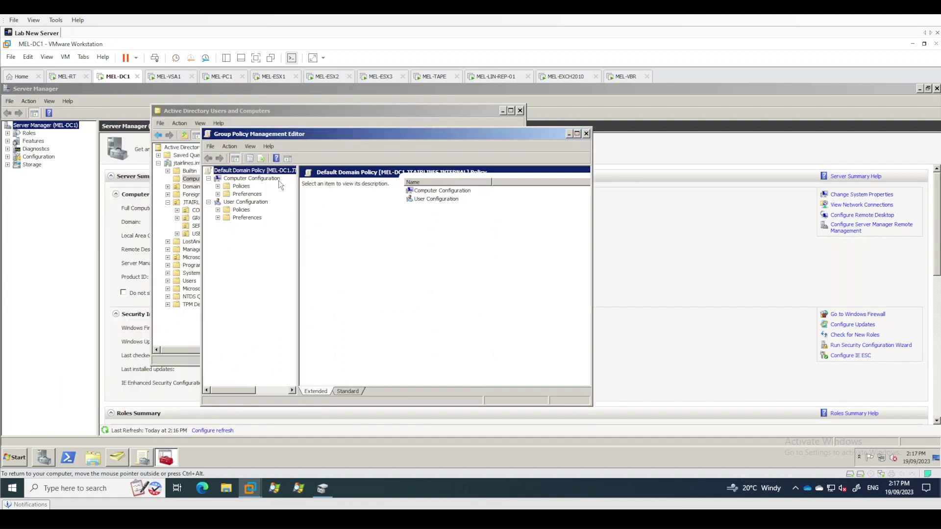
Navigate to Computer Configuration > Policies > Windows Settings > Public Key Policies > Trusted Root Certification Authorities
left_click(218, 187)
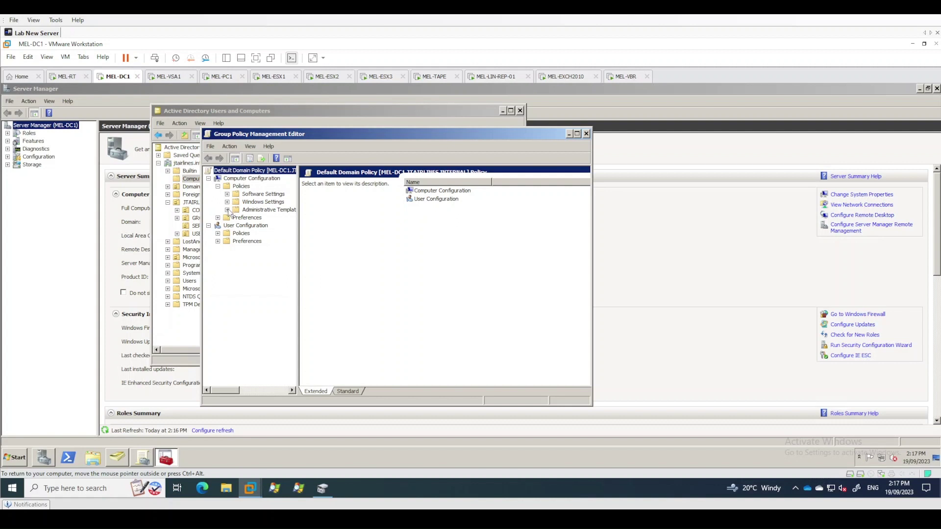
left_click(228, 210)
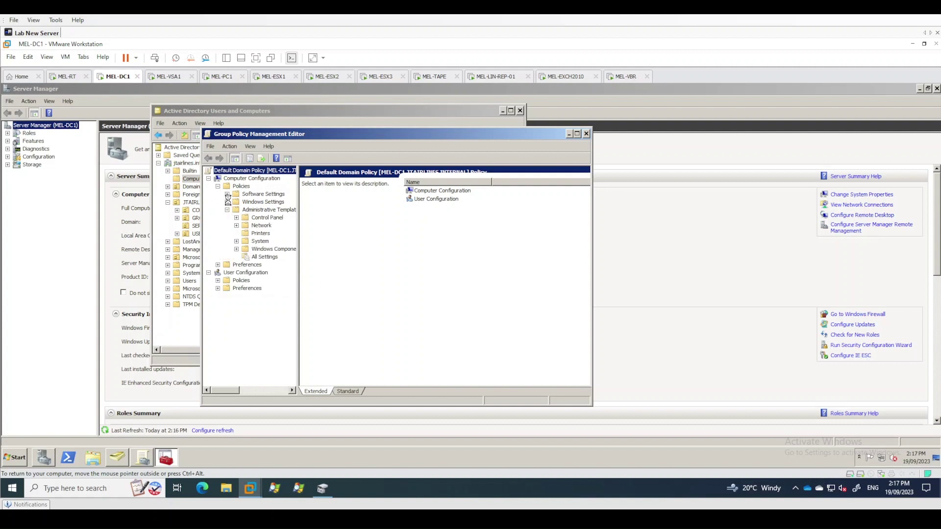
left_click(227, 202)
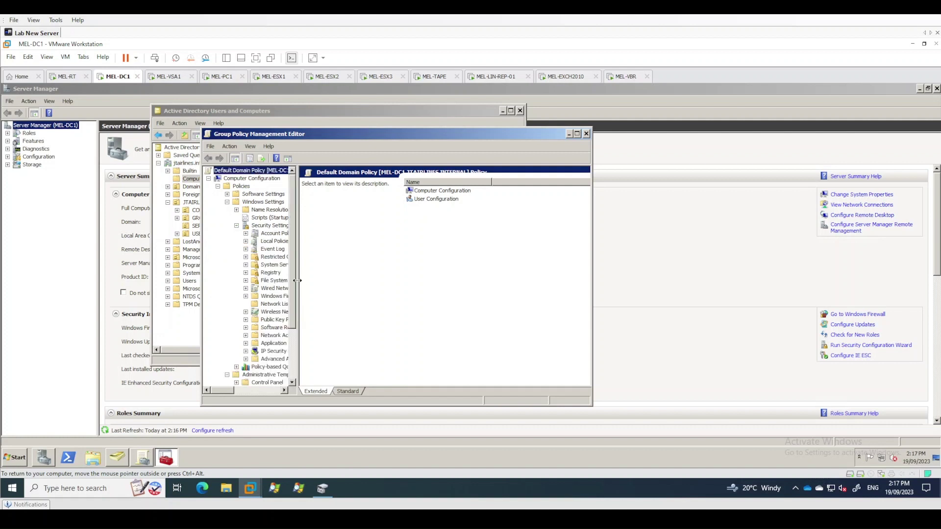
left_click_drag(294, 283, 345, 291)
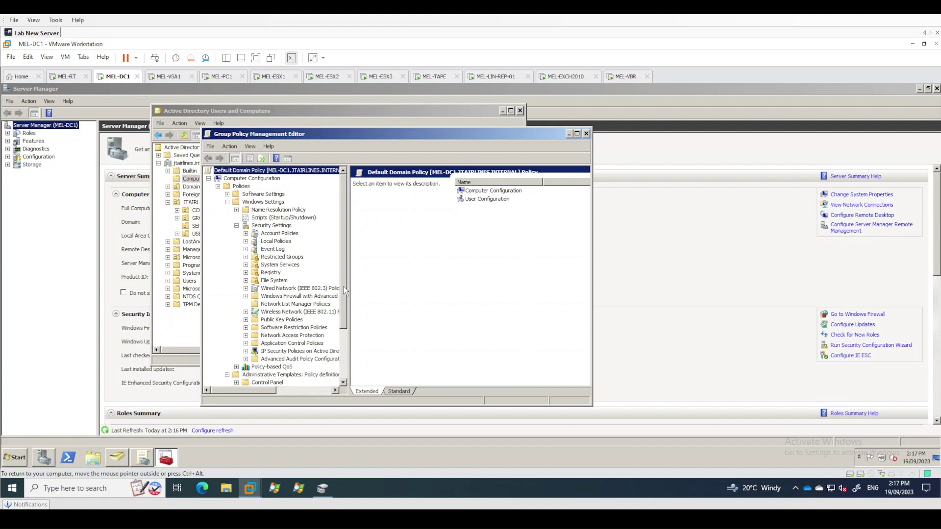
scroll(302, 248, "down", 1)
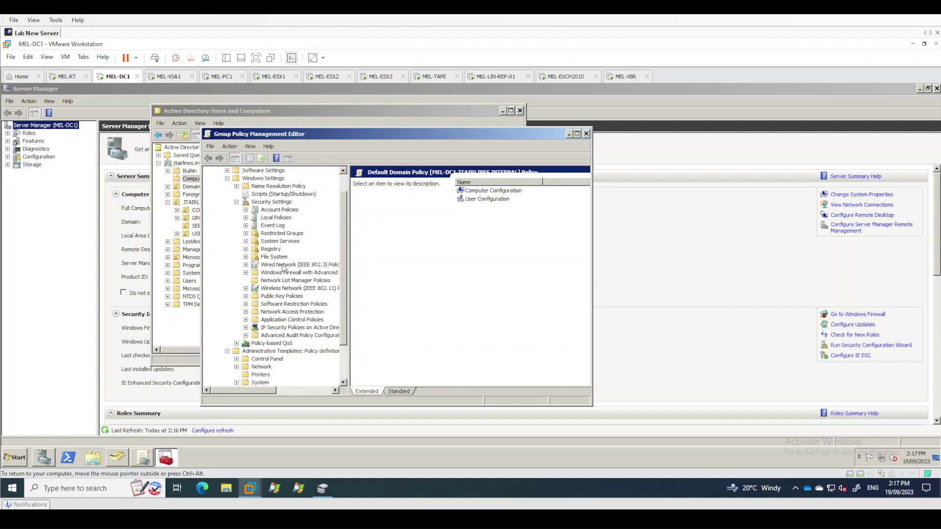
double_click(291, 297)
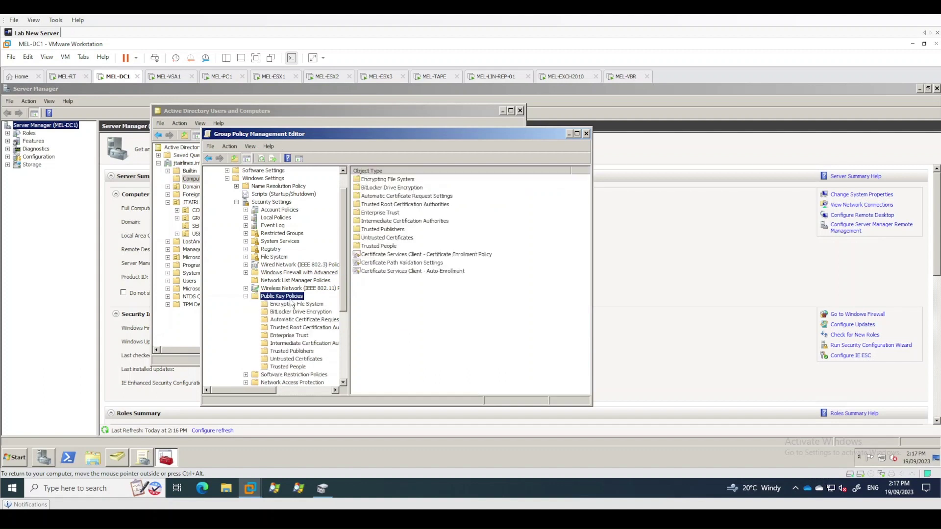
left_click(307, 328)
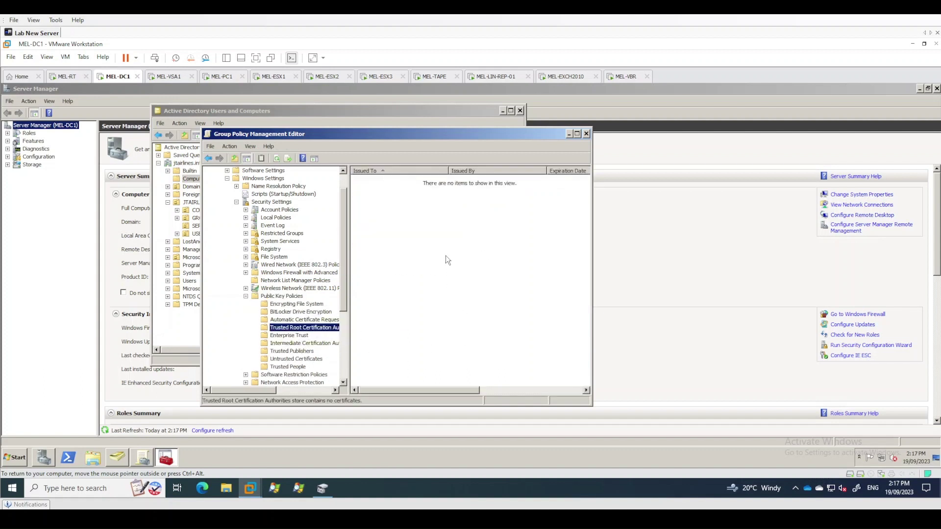
right_click(331, 327)
Start a certificate import and select MEL-ROOTCA_JTA-ROOTCA from the \\mel-subca\CertEnroll share
left_click(349, 331)
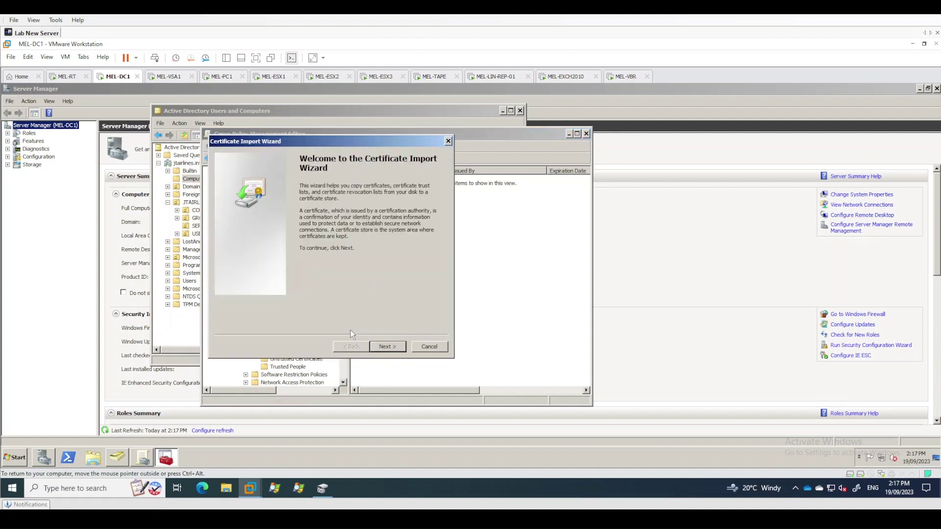
left_click(387, 347)
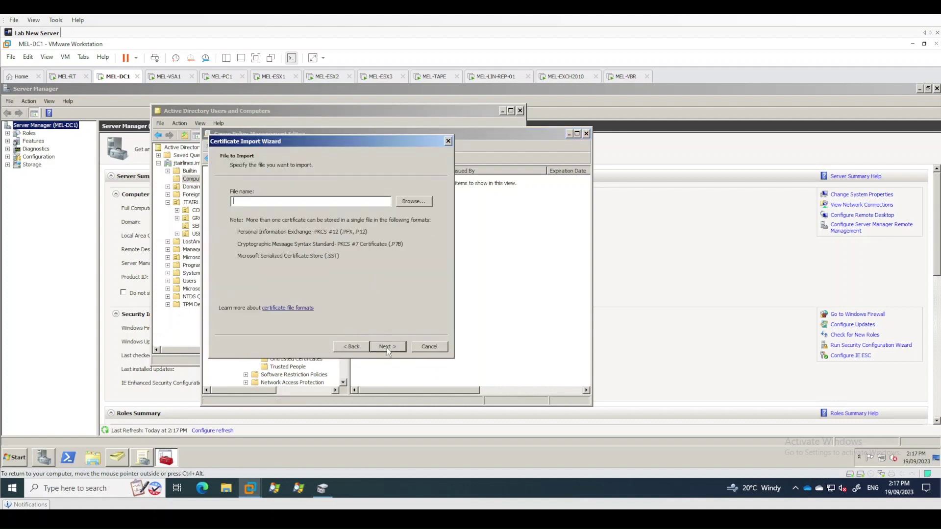
left_click(408, 204)
left_click(374, 171)
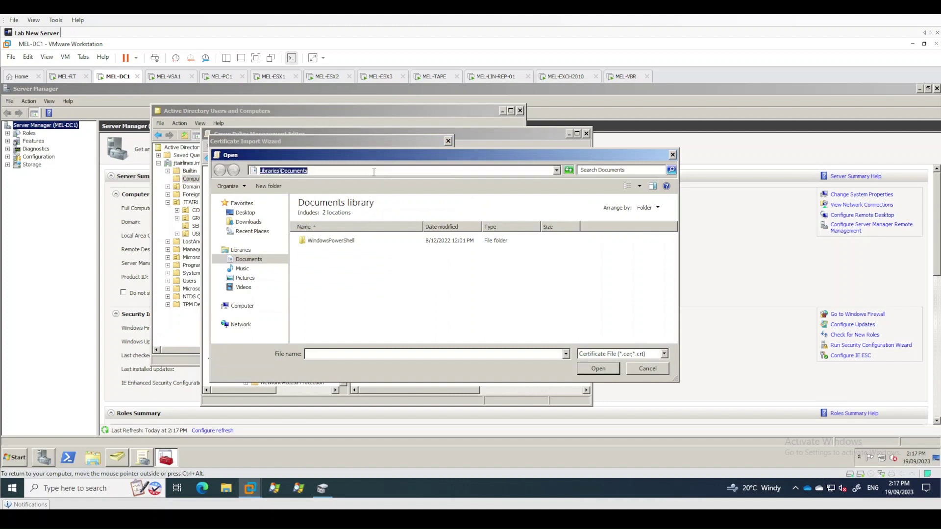
type("\\\\mel-subca\\cer")
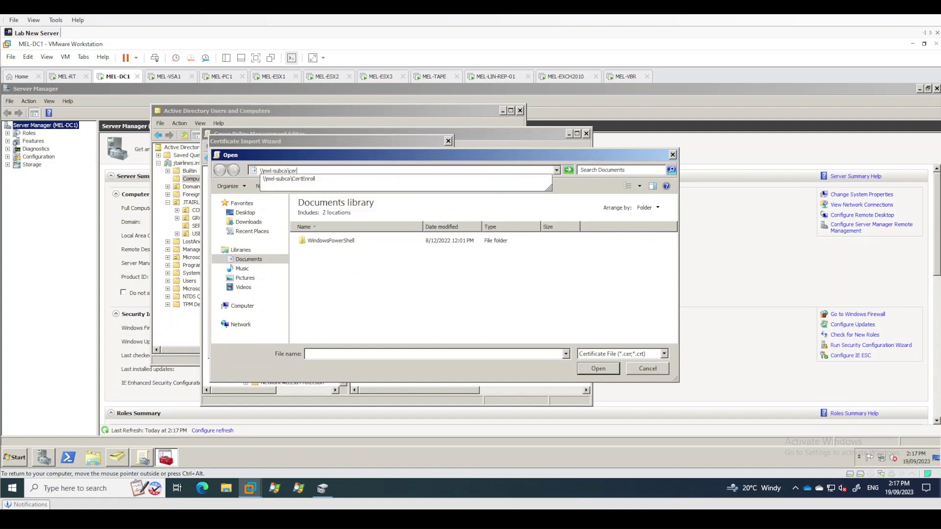
key("Down")
key("Return")
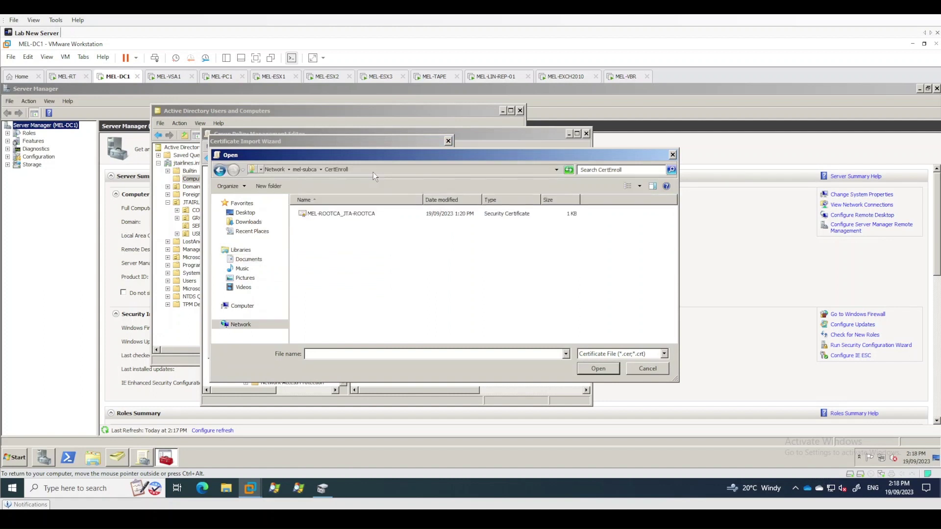
double_click(368, 215)
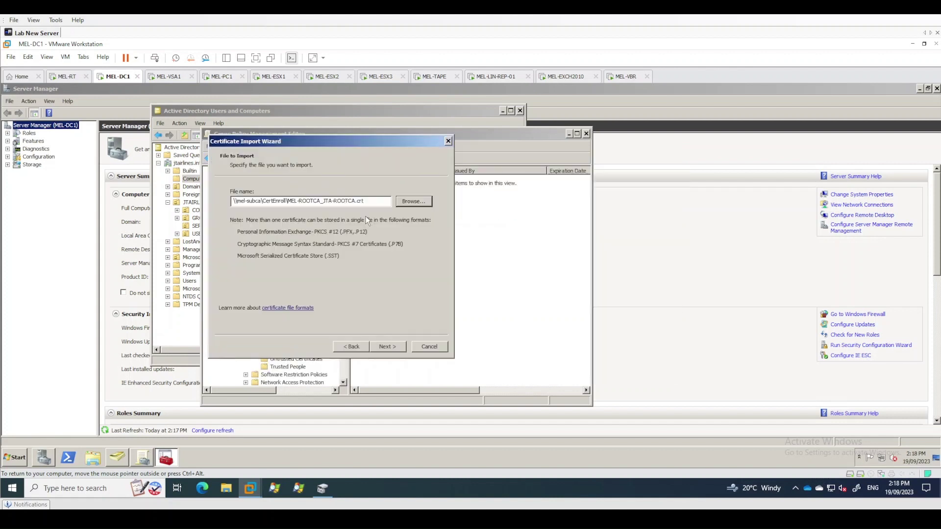
Finish importing the certificate into Trusted Root Certification Authorities, dismiss the confirmation, and switch VM tabs
left_click(396, 346)
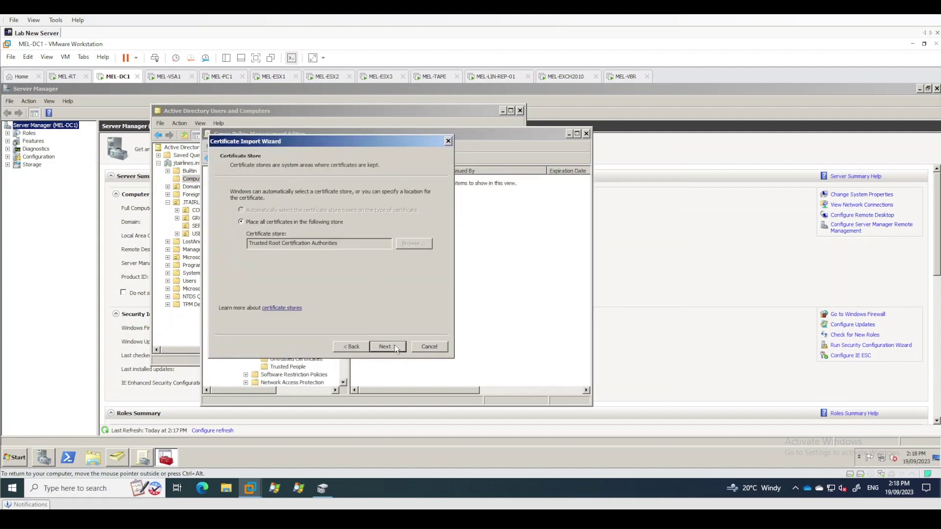
left_click(396, 349)
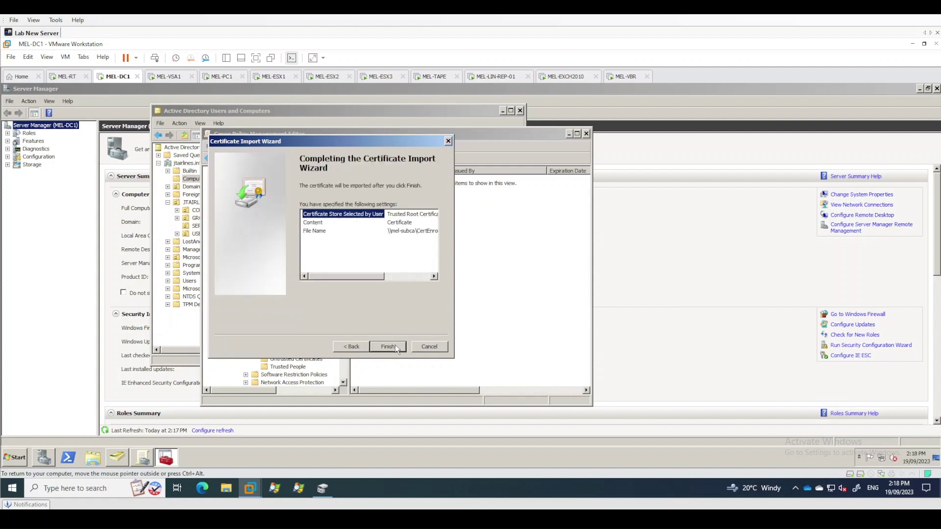
left_click(397, 348)
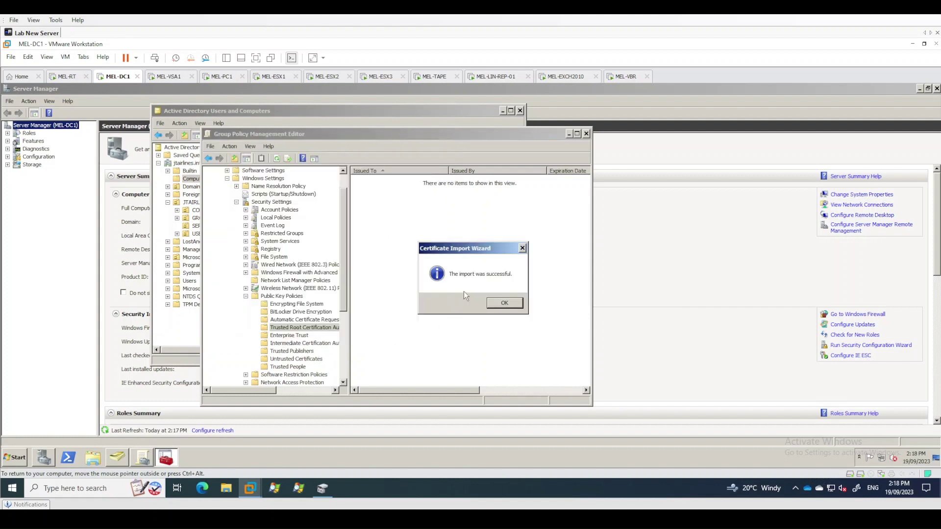
left_click(504, 304)
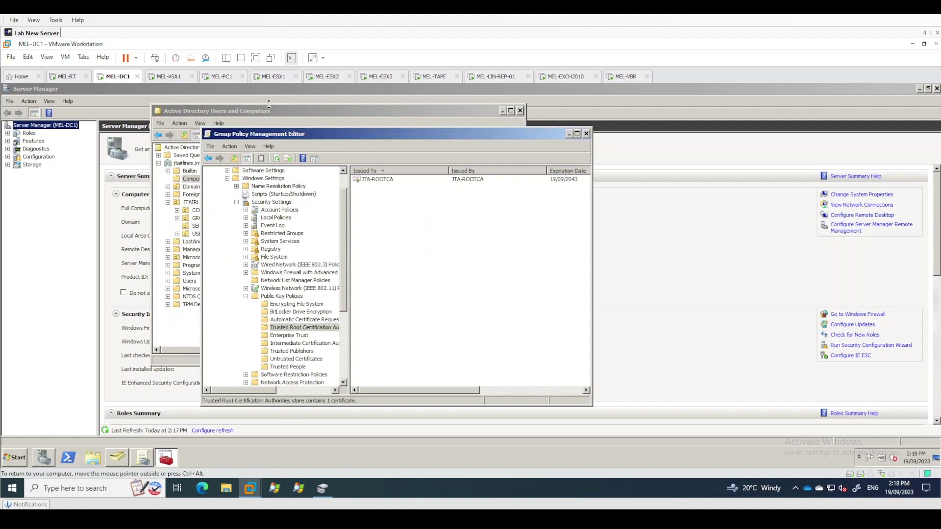
left_click(236, 78)
On MEL-SUBCA, launch 'Manage computer certificates' (certlm) from the Start search
right_click(362, 431)
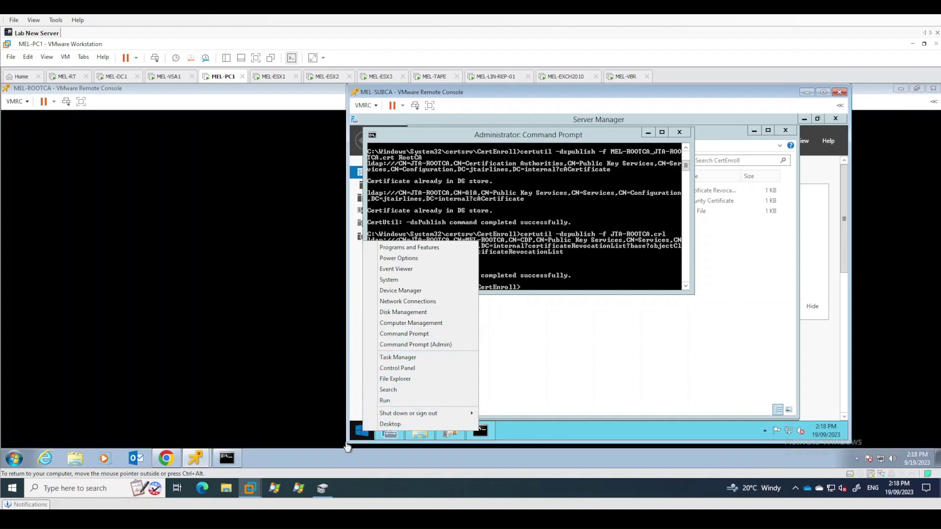
left_click(361, 437)
left_click(362, 434)
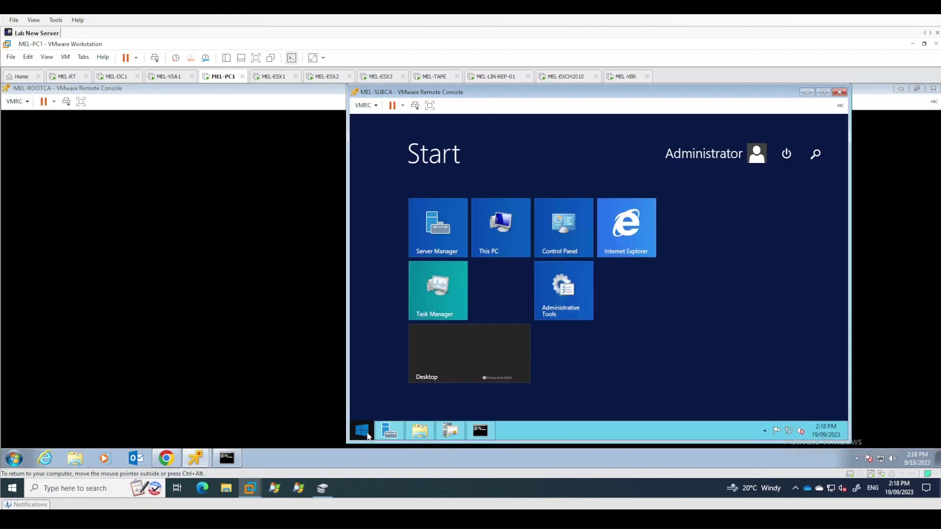
type("mangae")
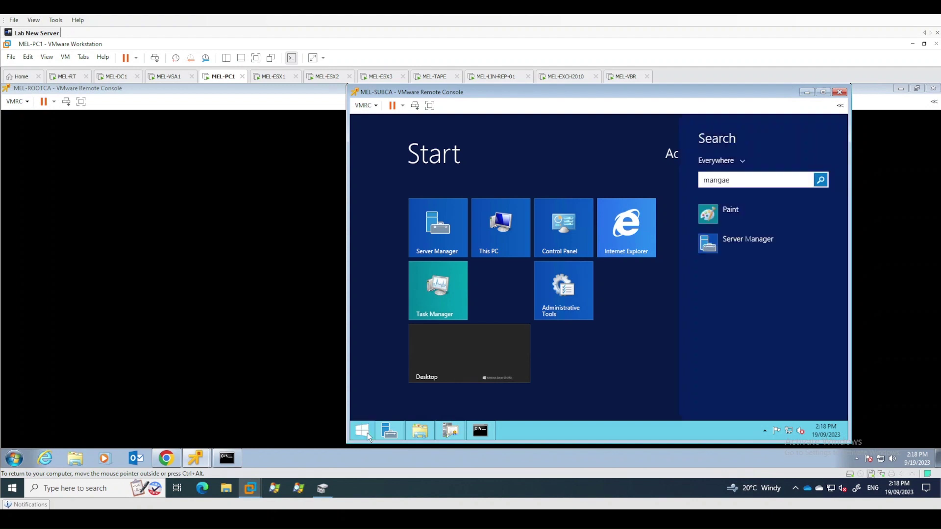
key("BackSpace")
key("BackSpace")
key("BackSpace")
type("age computer")
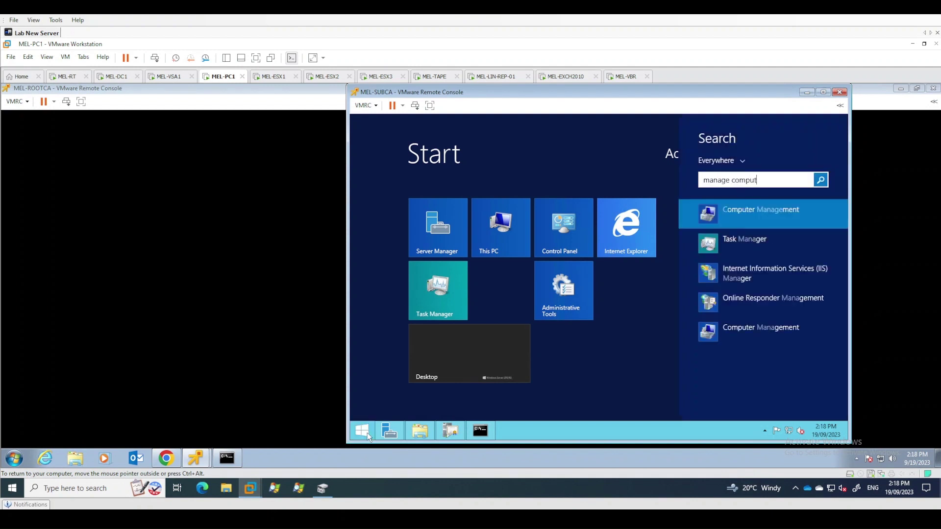
key("Down")
key("Down")
key("Down")
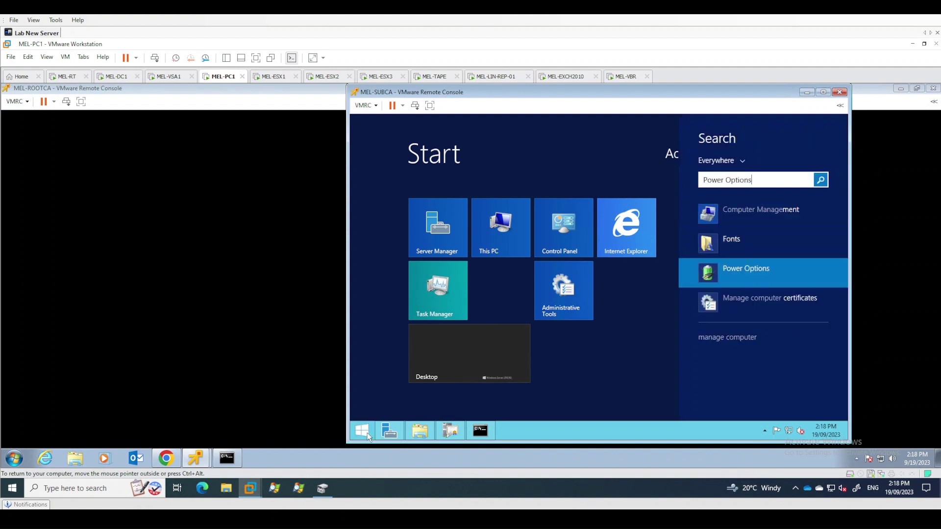
key("Return")
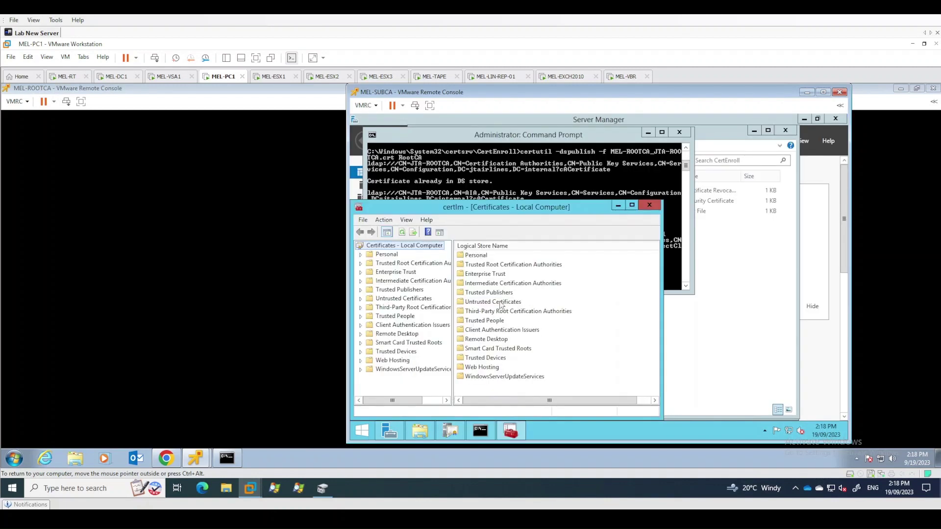
Expand Trusted Root Certification Authorities > Certificates and review the 14 listed root certificates
double_click(410, 265)
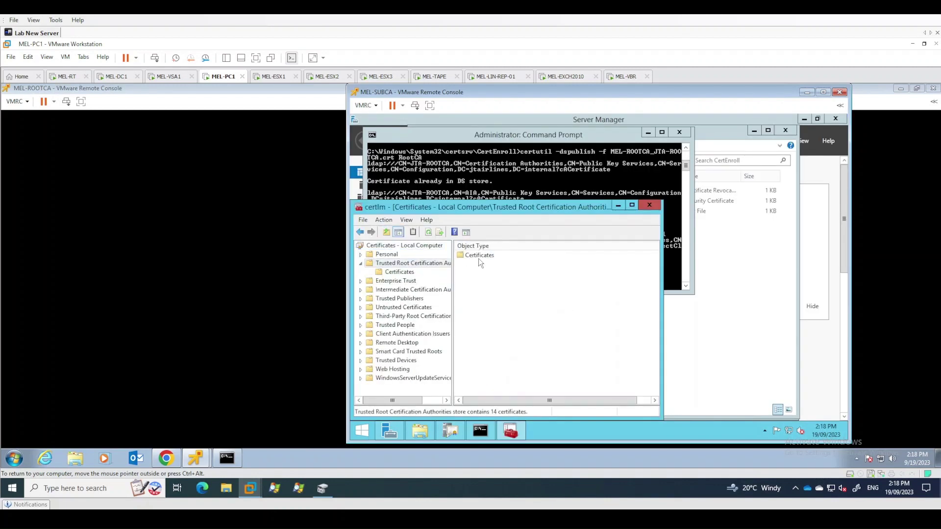
double_click(478, 256)
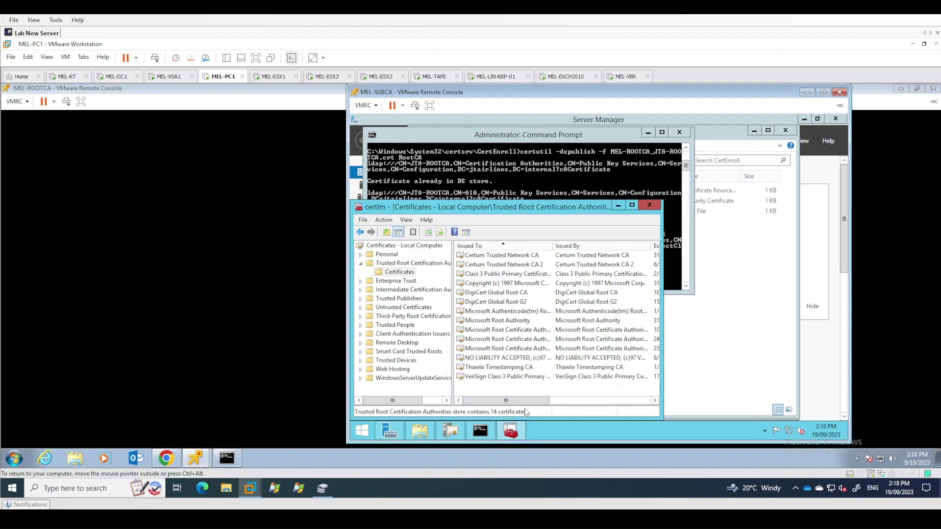
scroll(525, 403, "right", 3)
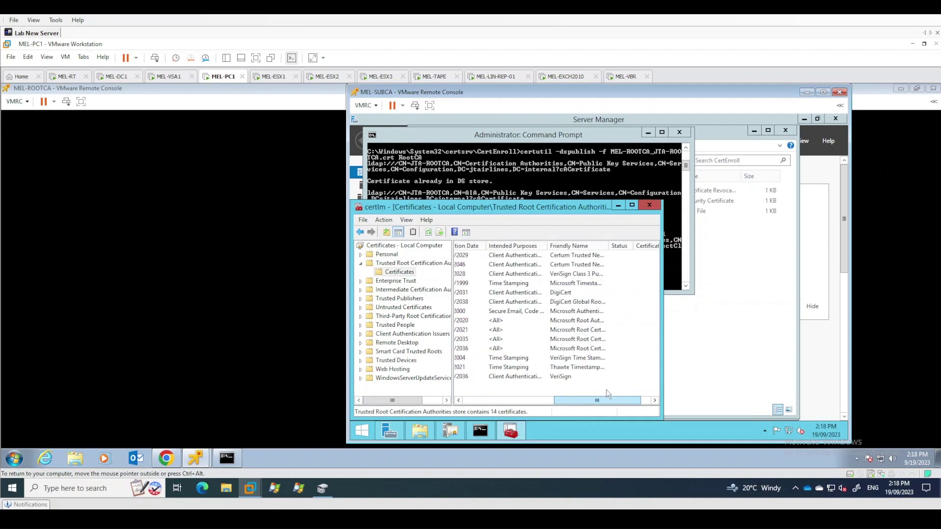
left_click(509, 367)
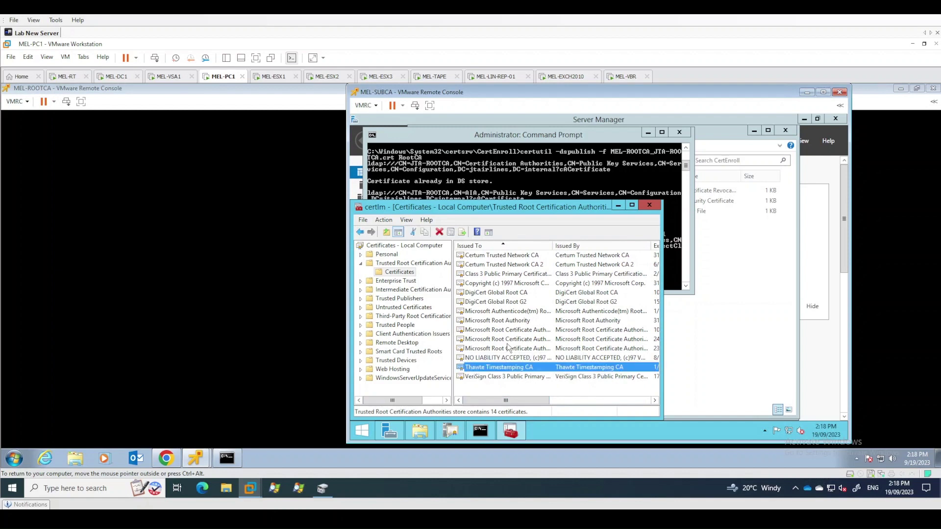
left_click(505, 339)
mouse_move(512, 400)
left_mouse_down()
mouse_move(624, 402)
mouse_move(512, 403)
left_mouse_up()
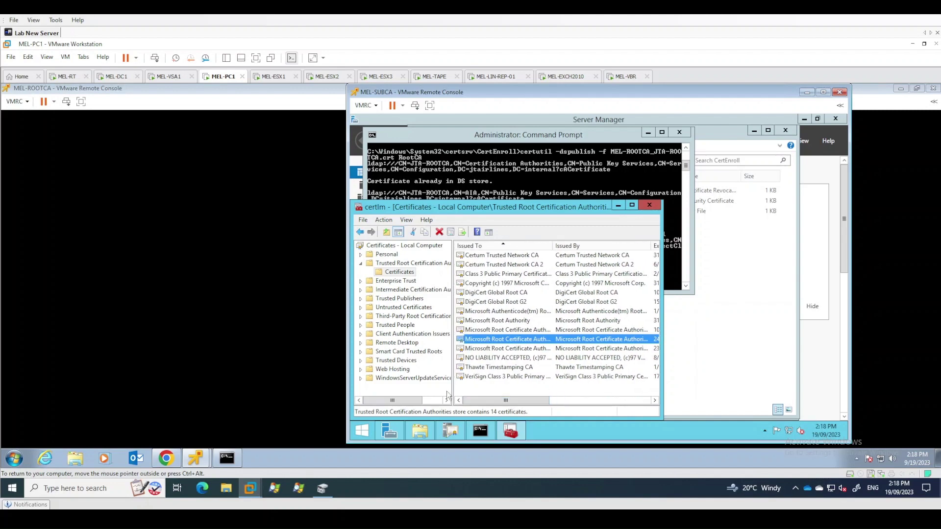
Run gpupdate /force in the Command Prompt, retyping it after a misspelling
left_click(548, 165)
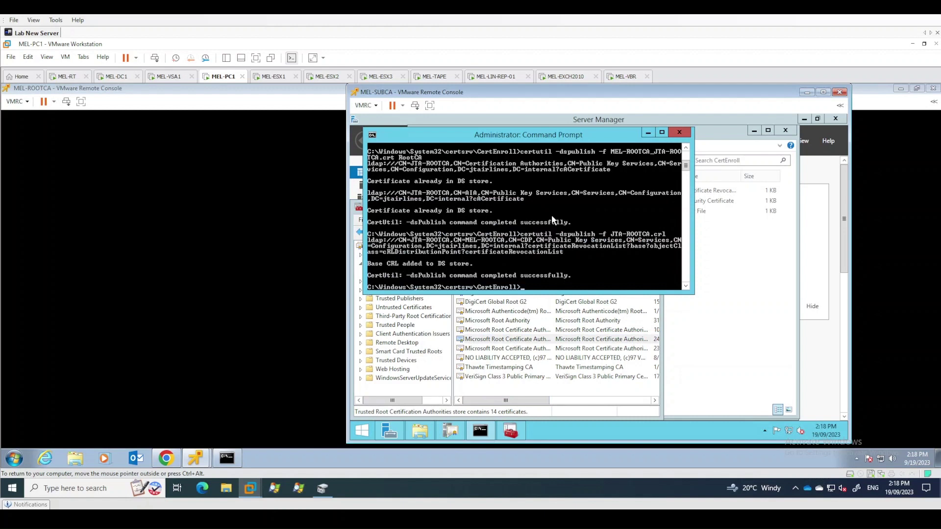
type("gpudpate /force")
key("Return")
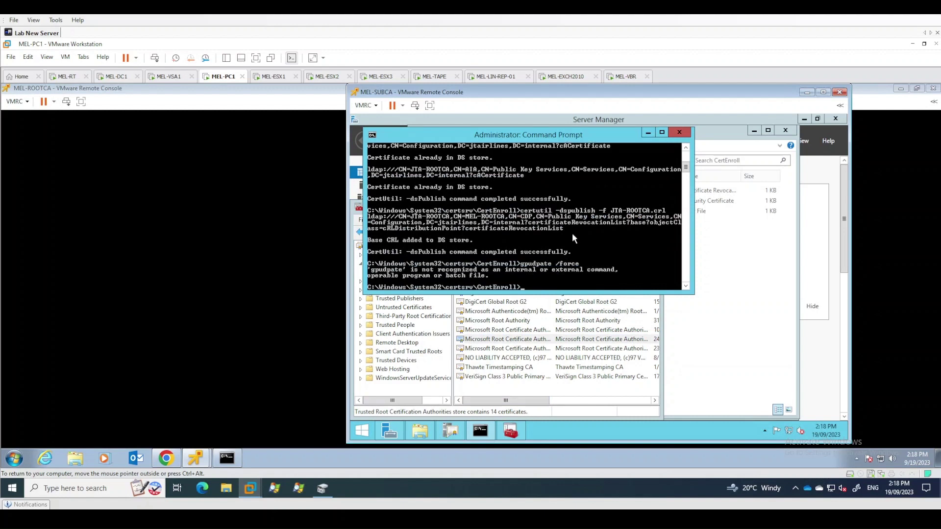
type("gpupdate /force")
key("Return")
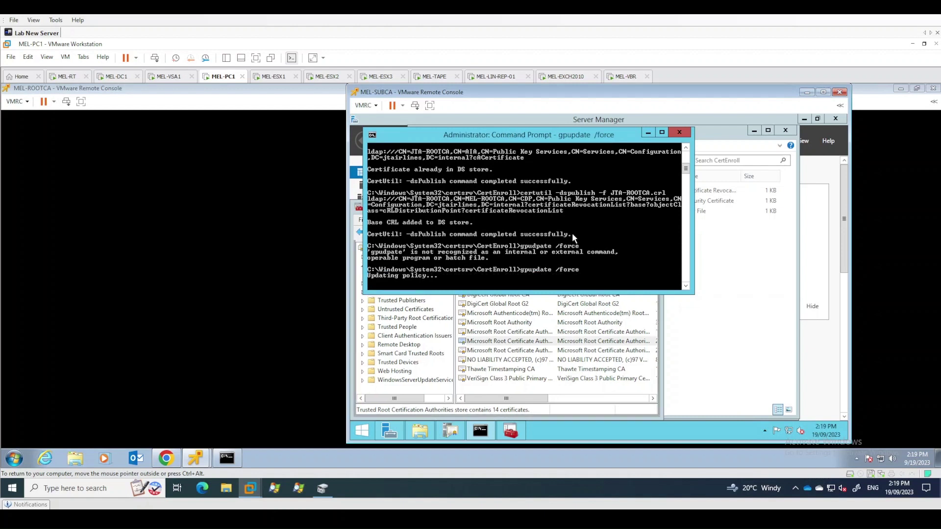
Refresh certlm's trusted root Certificates list to show the two new JTA-ROOTCA entries, 16 total
left_click(520, 346)
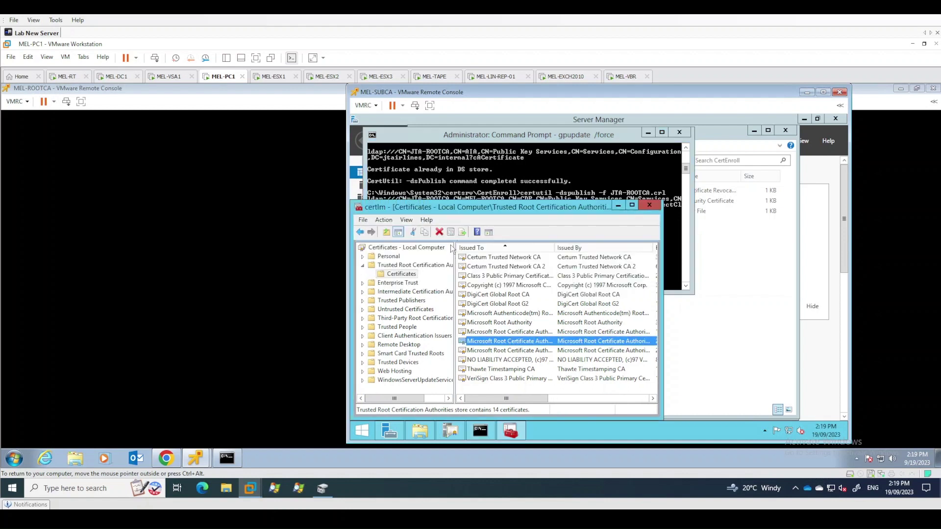
left_click(410, 265)
left_click(402, 275)
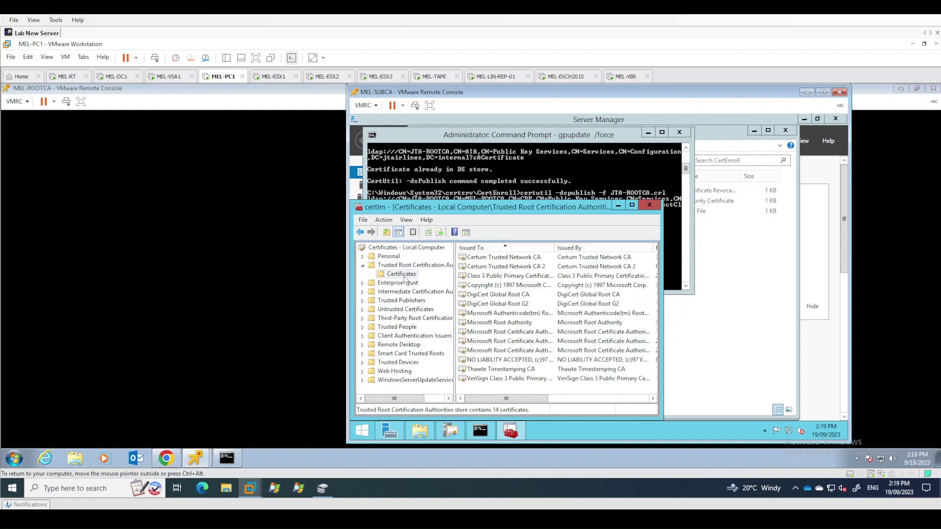
left_click(429, 232)
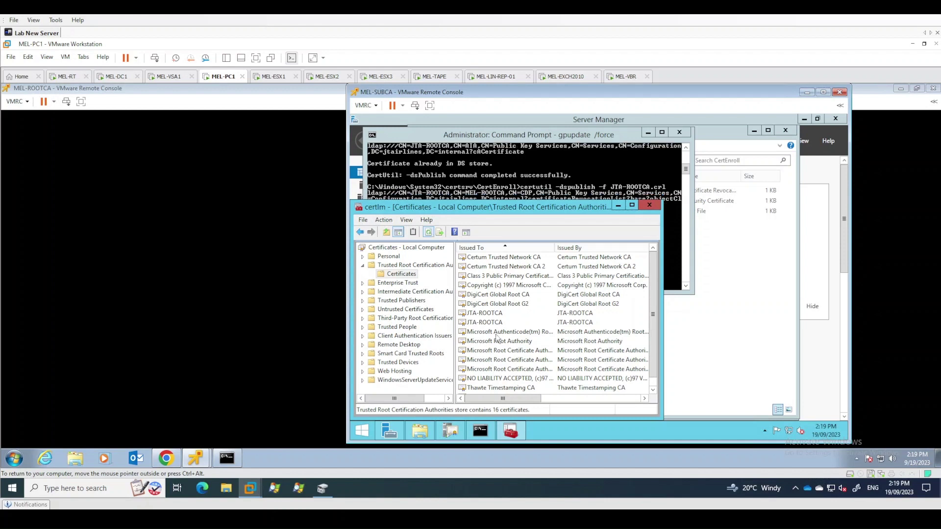
left_click(484, 315)
left_click_drag(514, 398, 484, 396)
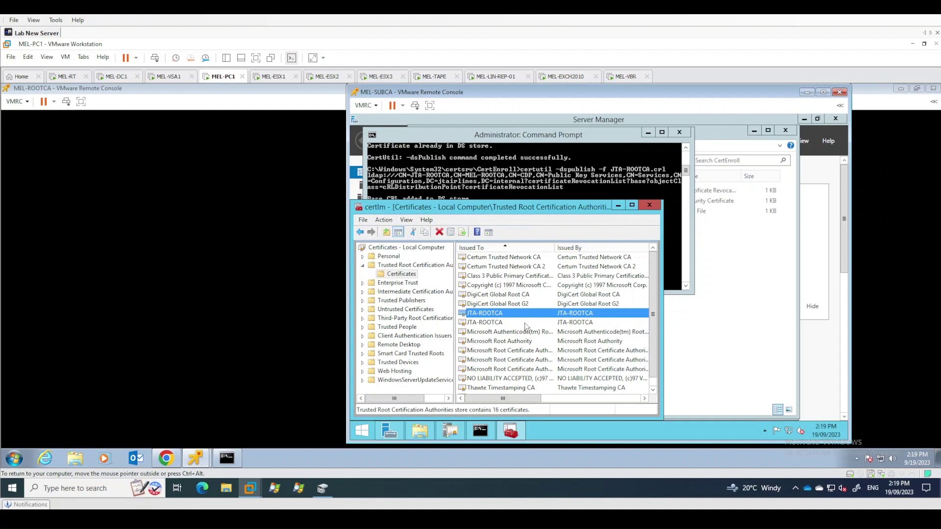
left_click(480, 325)
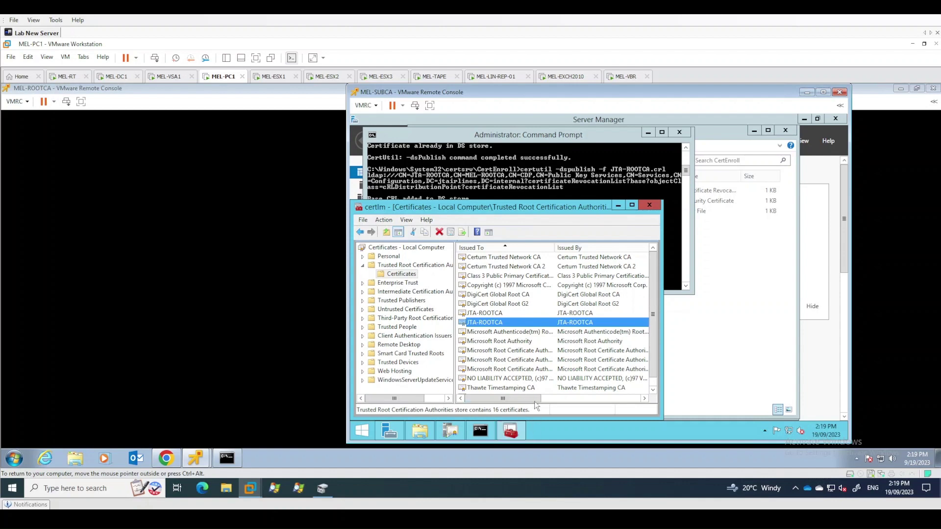
left_click_drag(537, 399, 510, 325)
Open and close the details of both JTA-ROOTCA certificates, then return to the Command Prompt
double_click(511, 325)
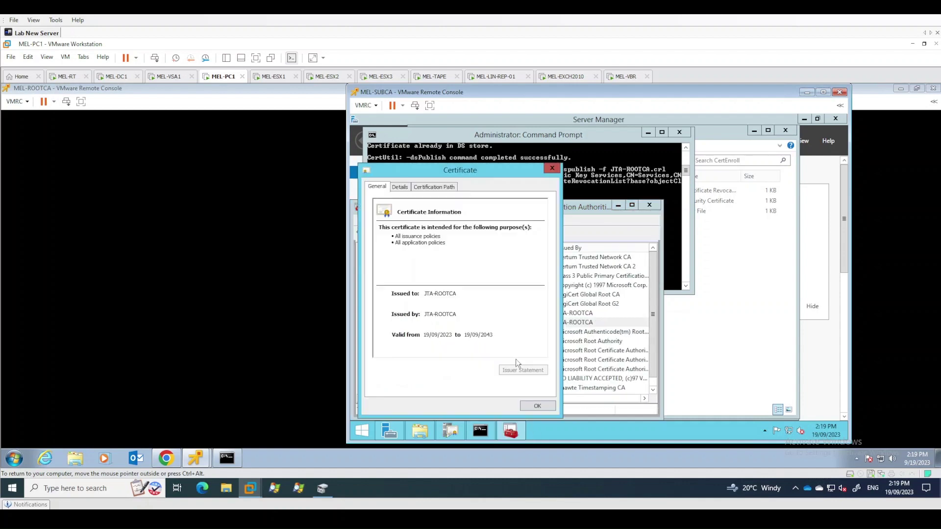
left_click(537, 406)
double_click(525, 313)
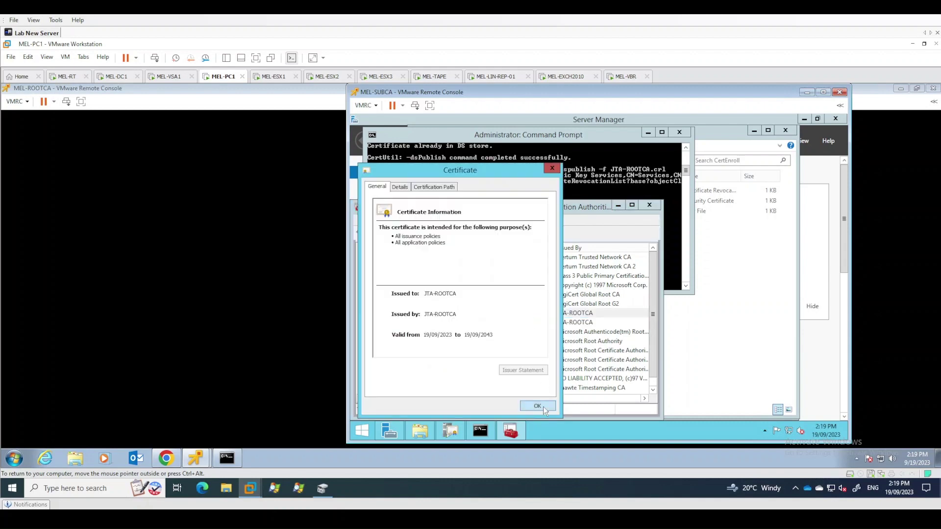
left_click(538, 407)
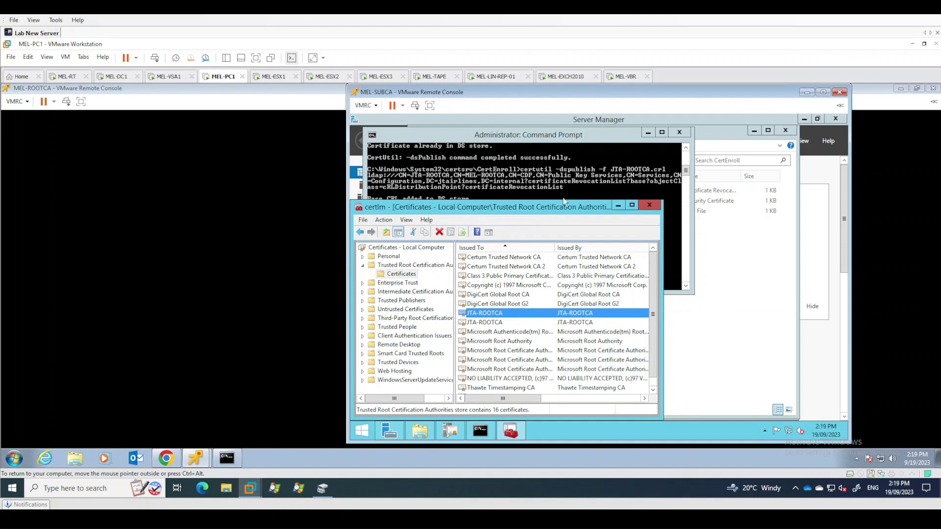
left_click(576, 146)
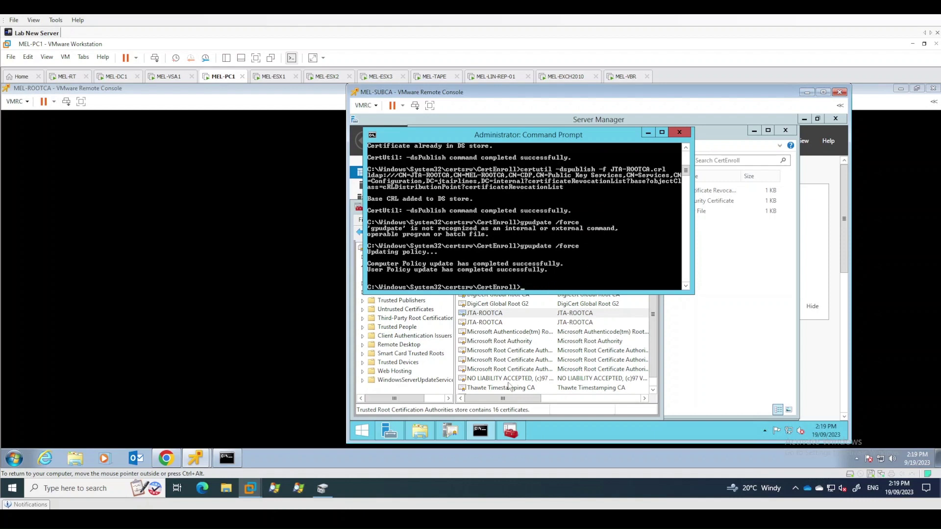
left_click(523, 314)
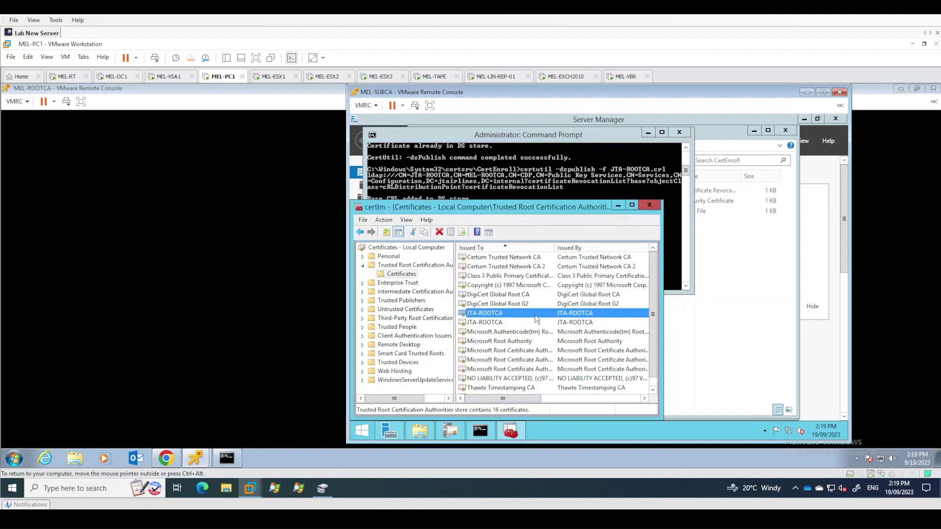
left_click(576, 144)
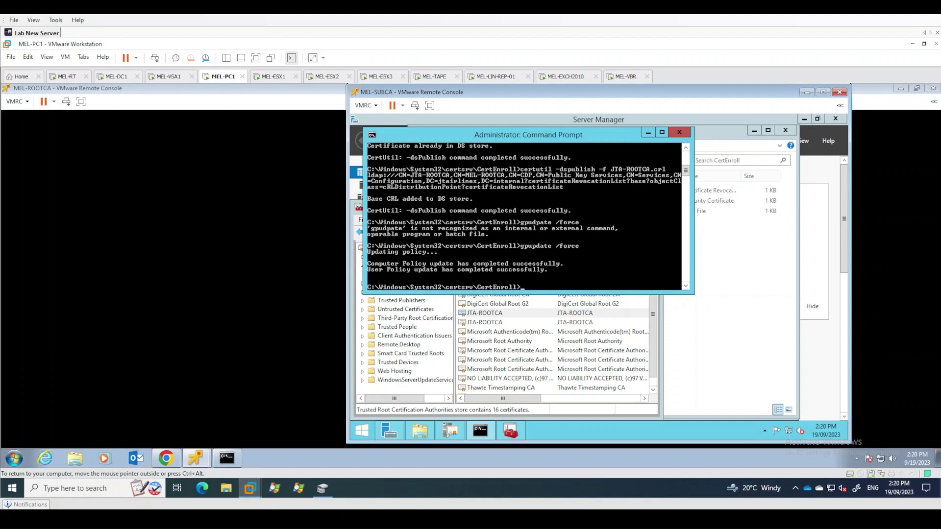
On MEL-SUBCA, open the local C: drive and locate the MEL-SUBCA request file
left_click(419, 431)
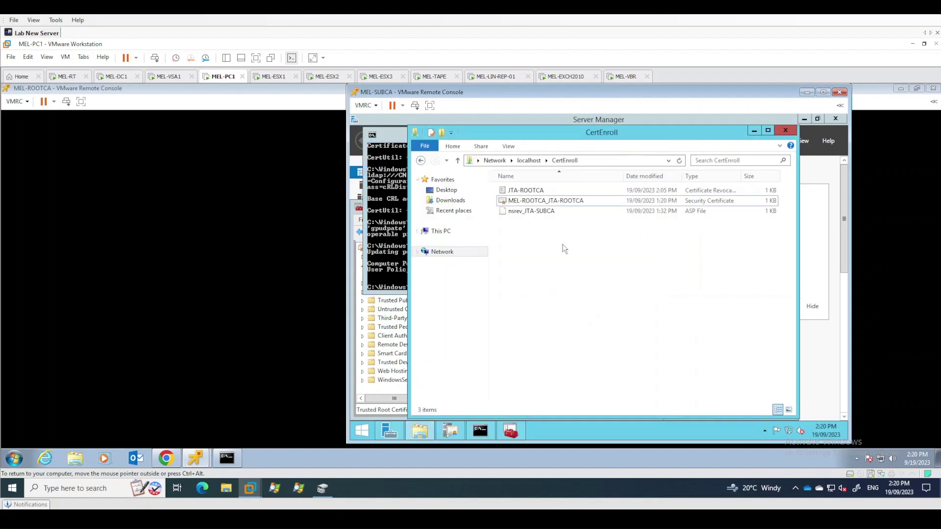
left_click(440, 232)
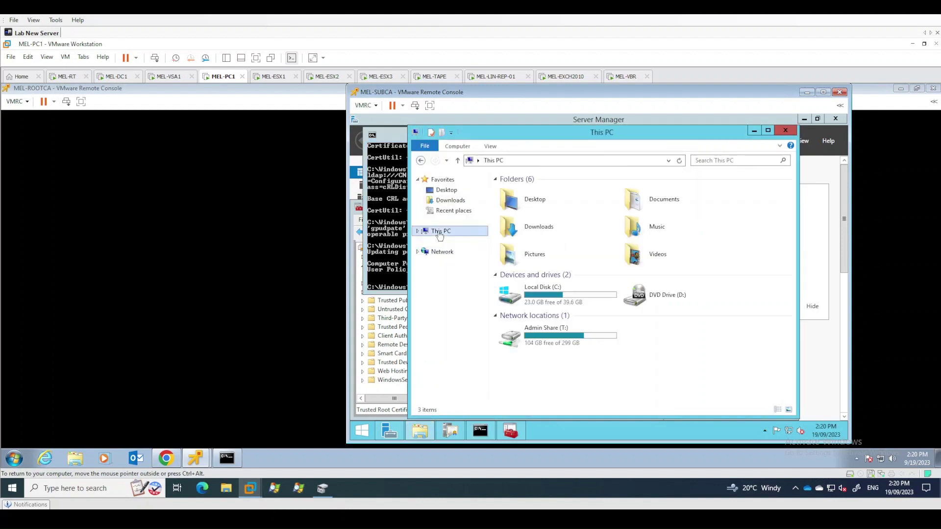
double_click(543, 295)
left_click(588, 255)
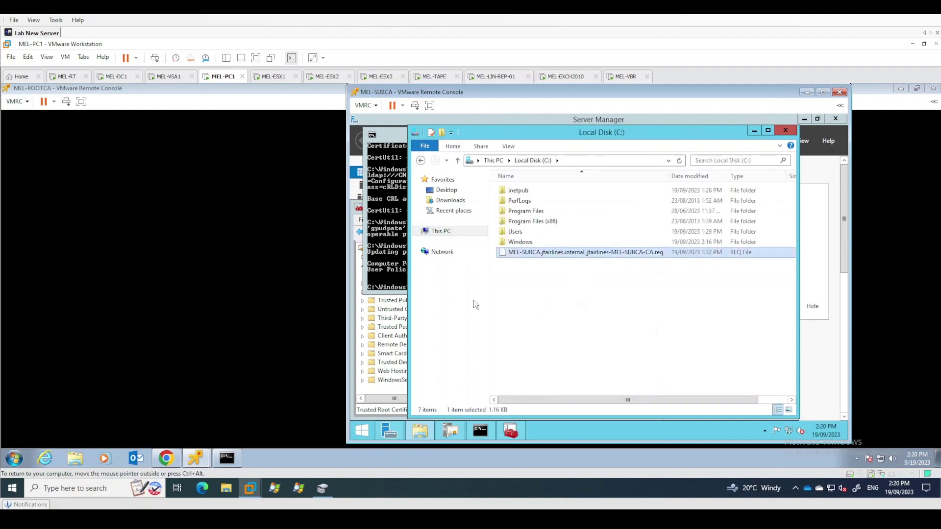
On MEL-ROOTCA, browse to \\mel-subca\c$ and confirm the MEL-SUBCA request file is there
mouse_move(195, 460)
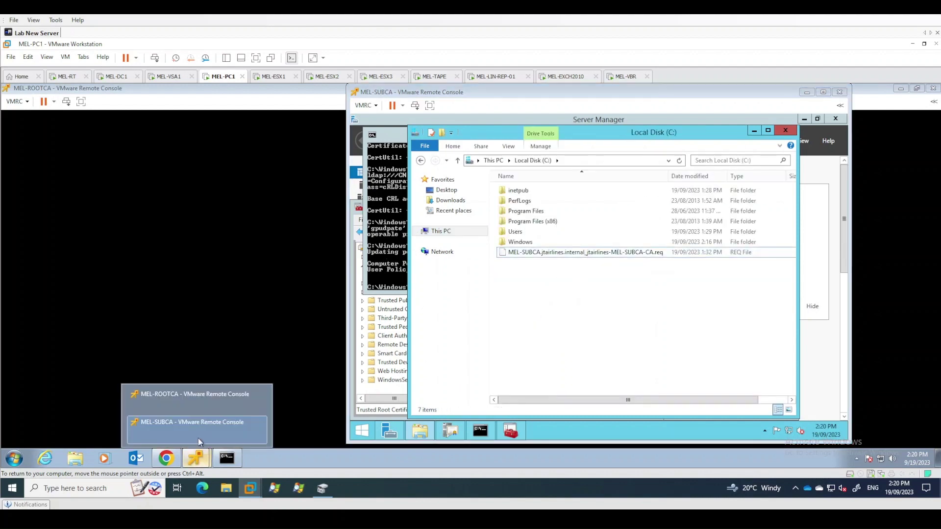
left_click(195, 397)
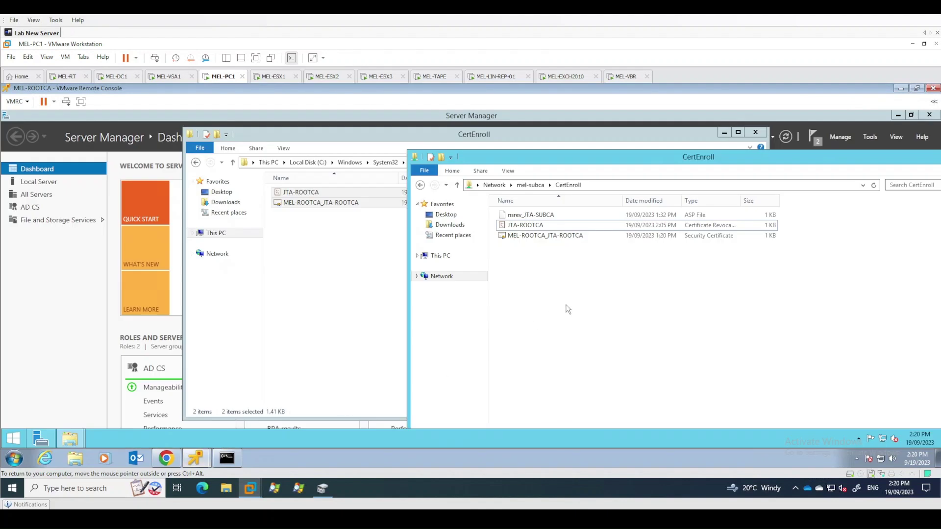
left_click(607, 184)
left_click(607, 184)
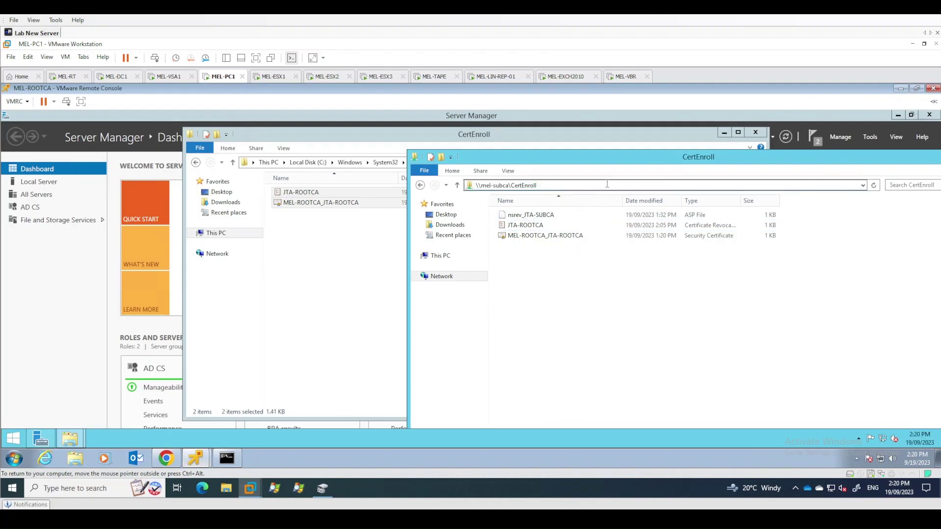
key("BackSpace")
key("BackSpace")
key("BackSpace")
key("BackSpace")
key("BackSpace")
key("BackSpace")
key("BackSpace")
key("BackSpace")
key("BackSpace")
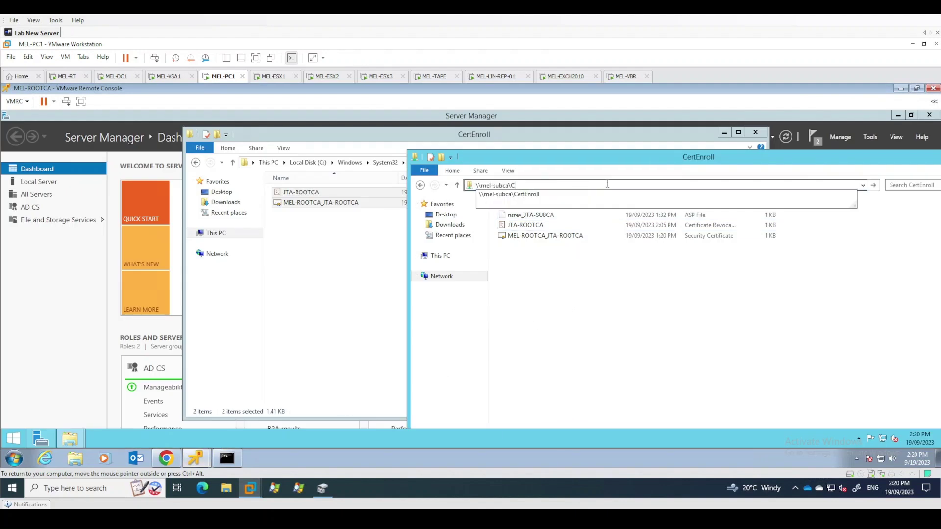
type("$")
key("Return")
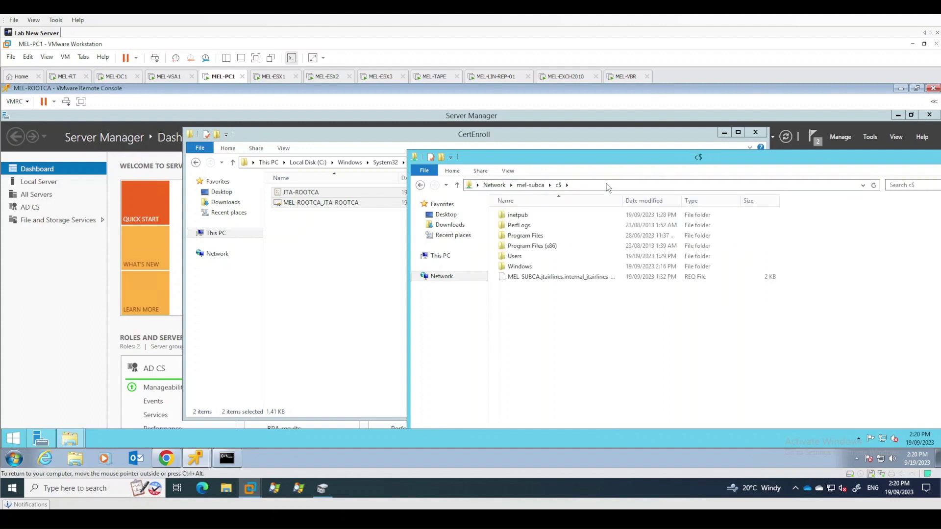
left_click(537, 278)
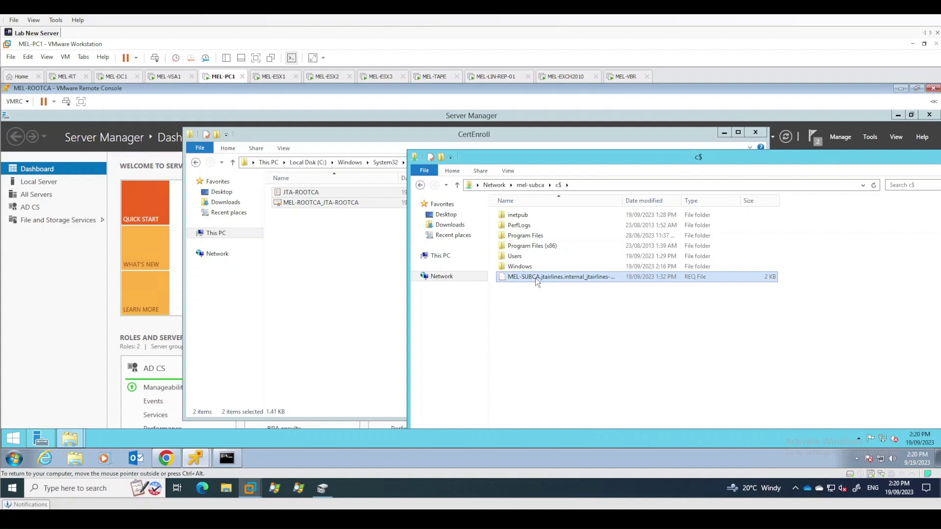
left_click(546, 312)
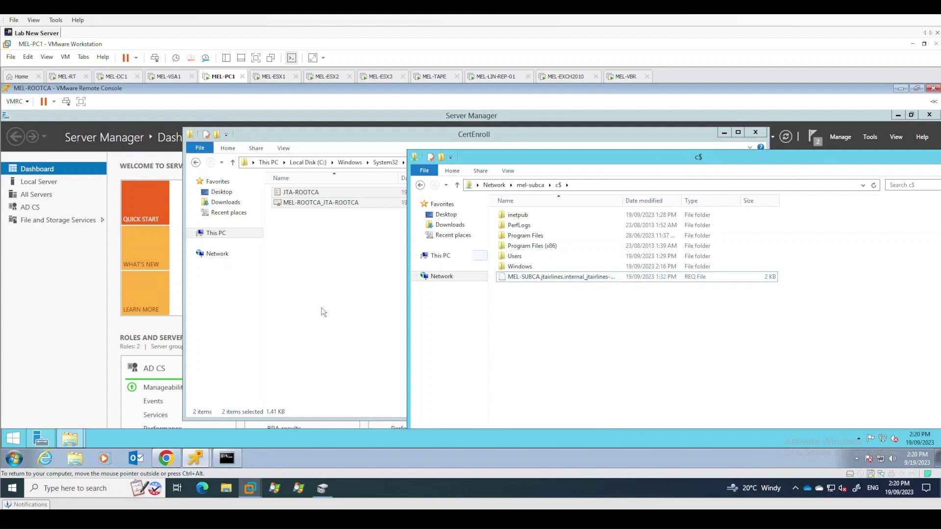
left_click(322, 291)
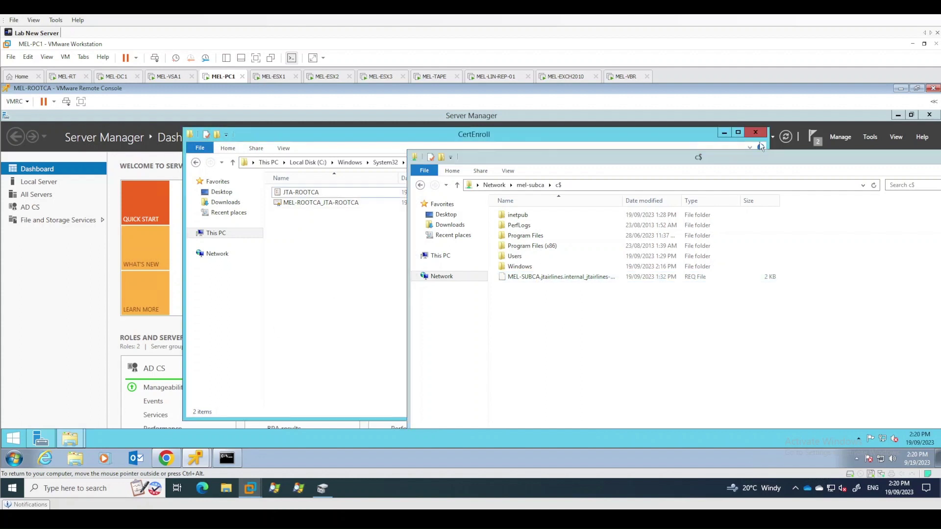
Launch the Certification Authority console from Server Manager's Tools menu
left_click(866, 137)
left_click(865, 137)
left_click(858, 153)
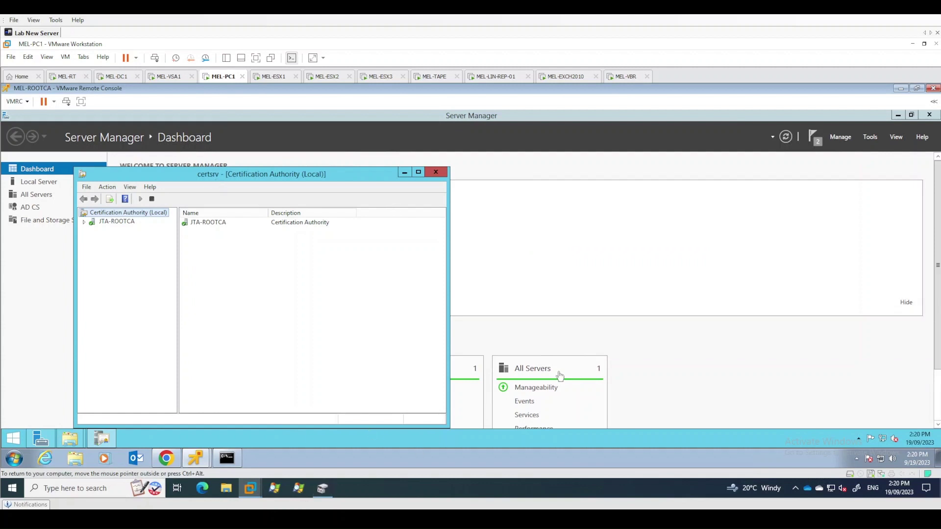
Start Submit new request from JTA-ROOTCA's All Tasks menu
left_click(89, 223)
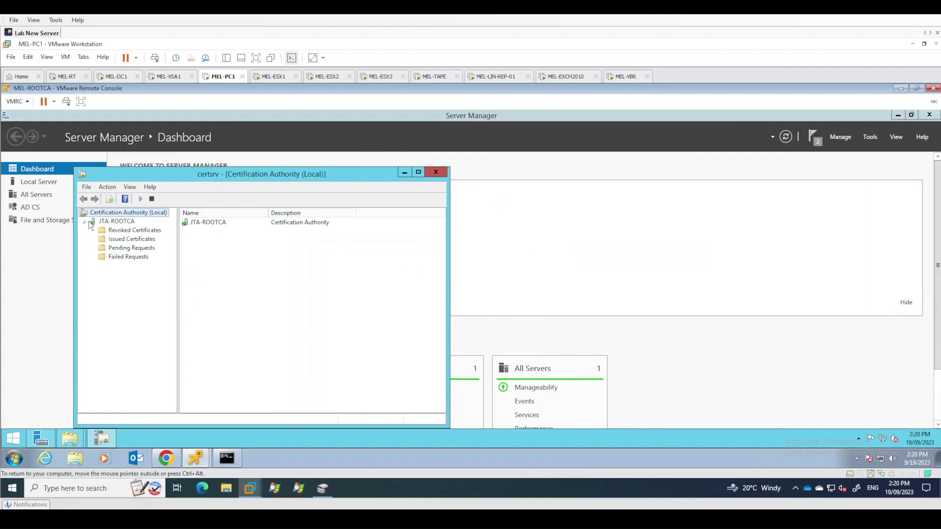
right_click(116, 240)
right_click(122, 214)
left_click(118, 222)
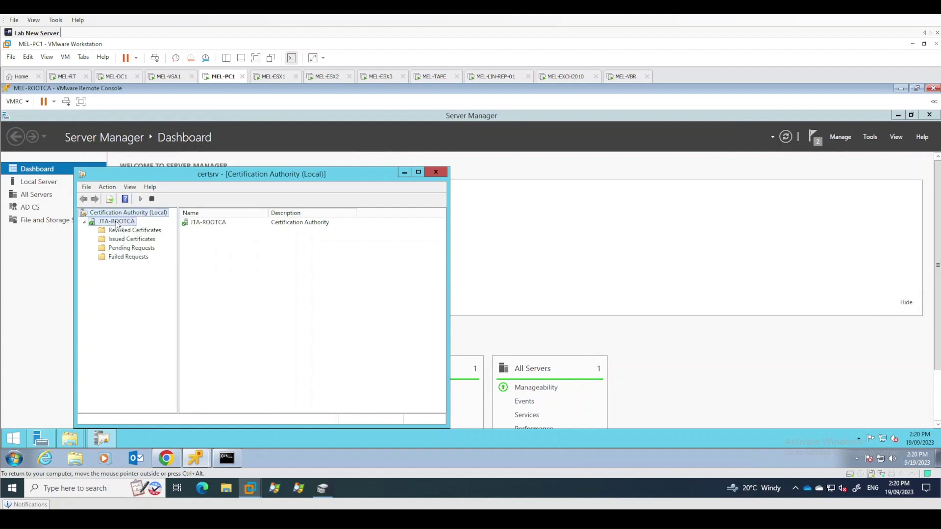
right_click(116, 223)
mouse_move(131, 232)
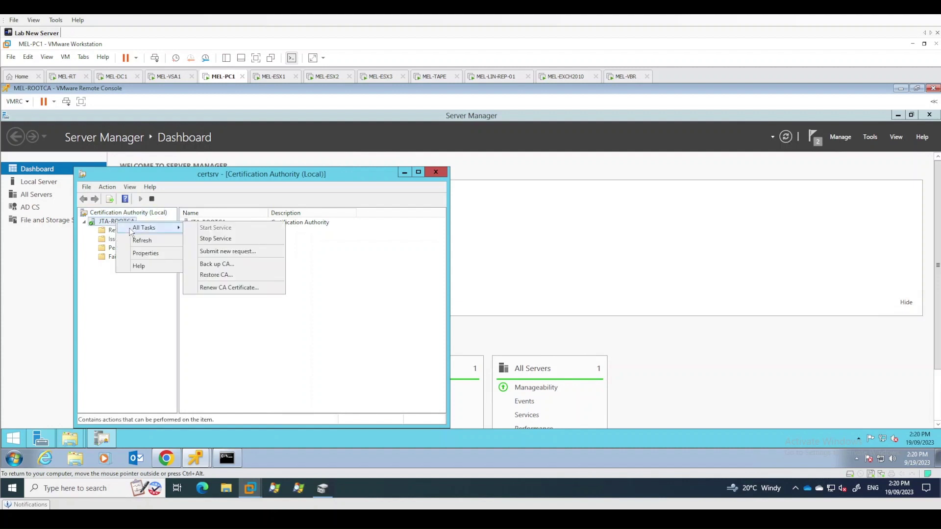
left_click(221, 252)
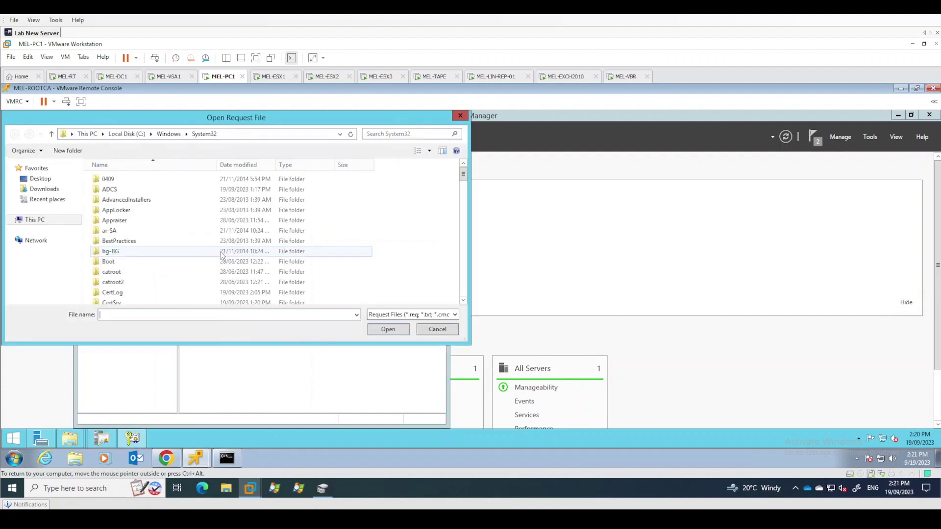
Browse to \\mel-subca\c$ and submit the MEL-SUBCA request file
left_click_drag(257, 125, 438, 154)
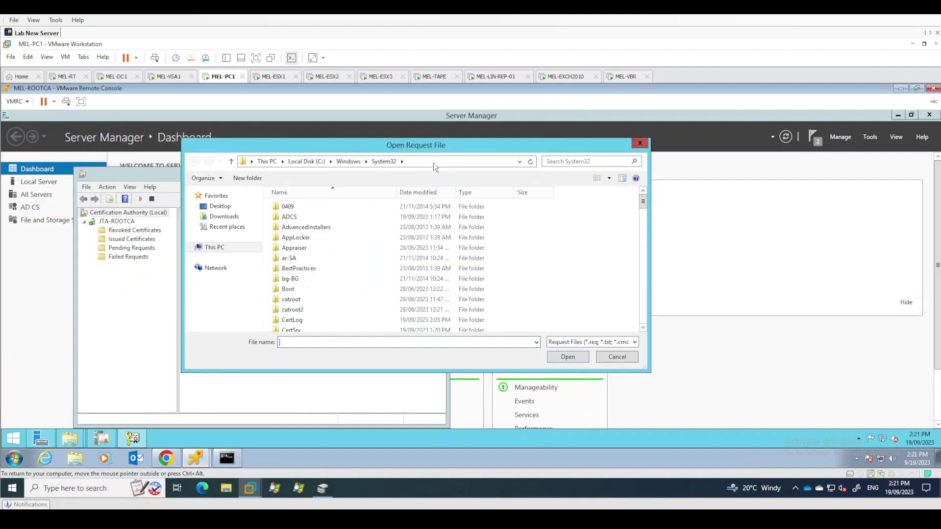
left_click(434, 162)
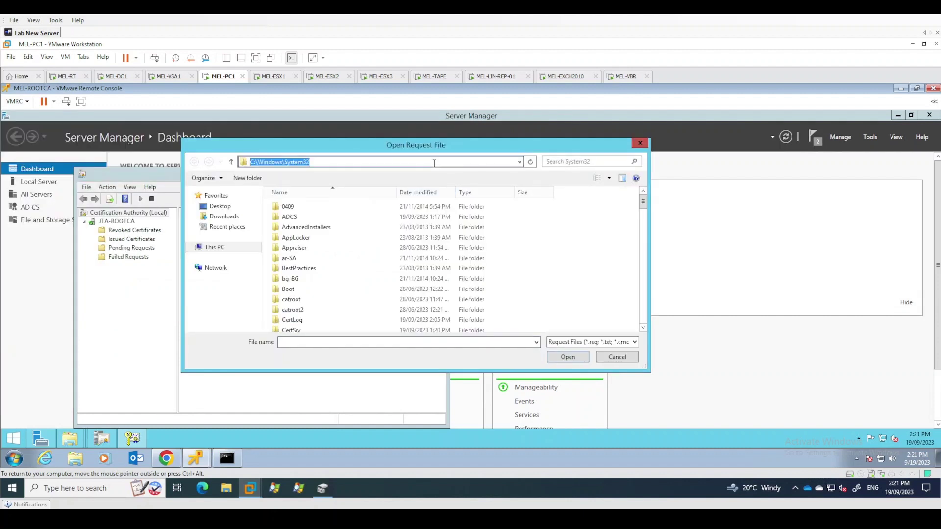
type("\\\\")
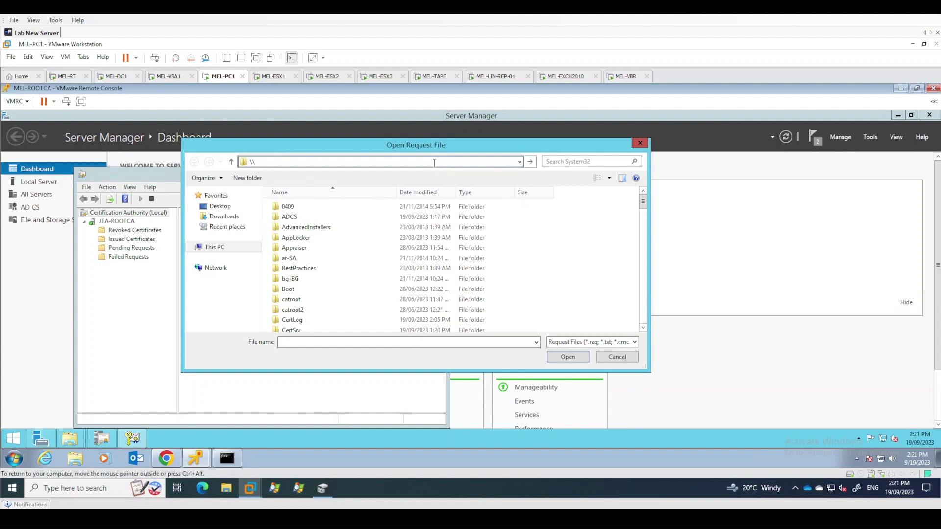
type("mel-subca\\c$")
key("Return")
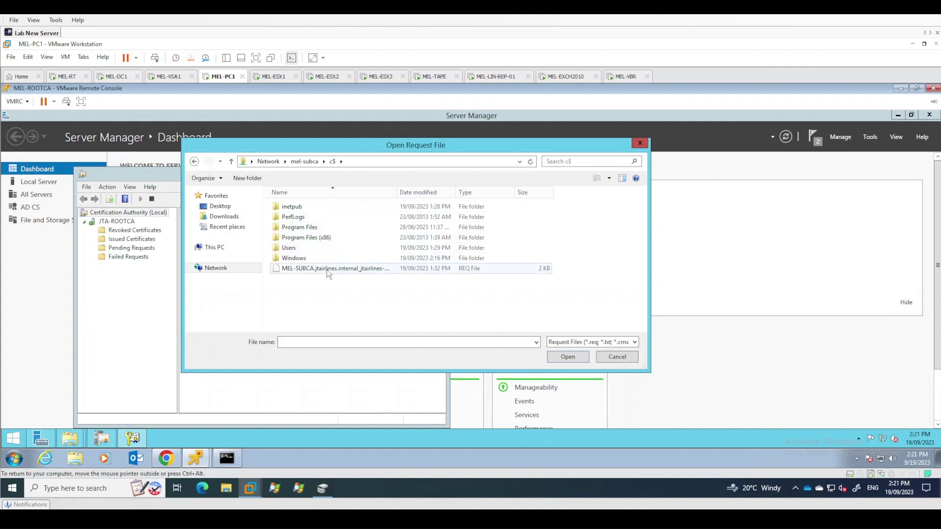
left_click(327, 270)
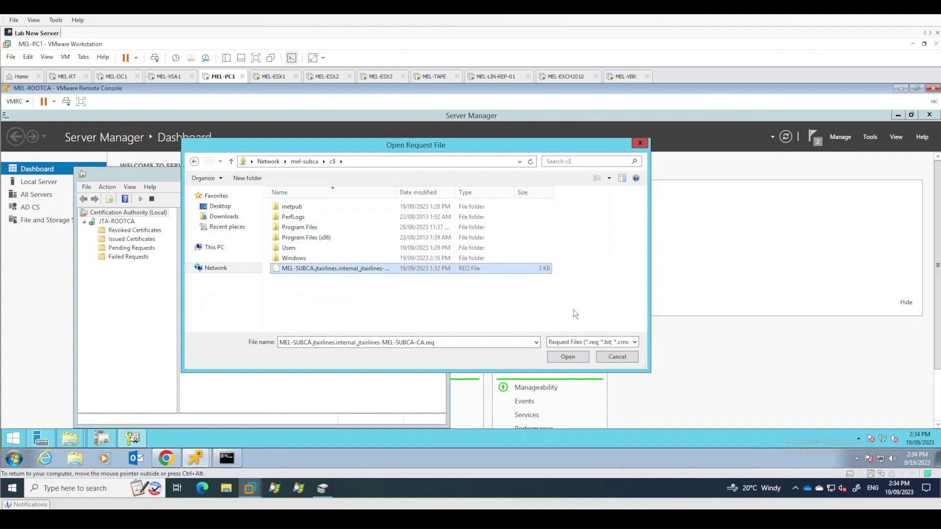
left_click(567, 357)
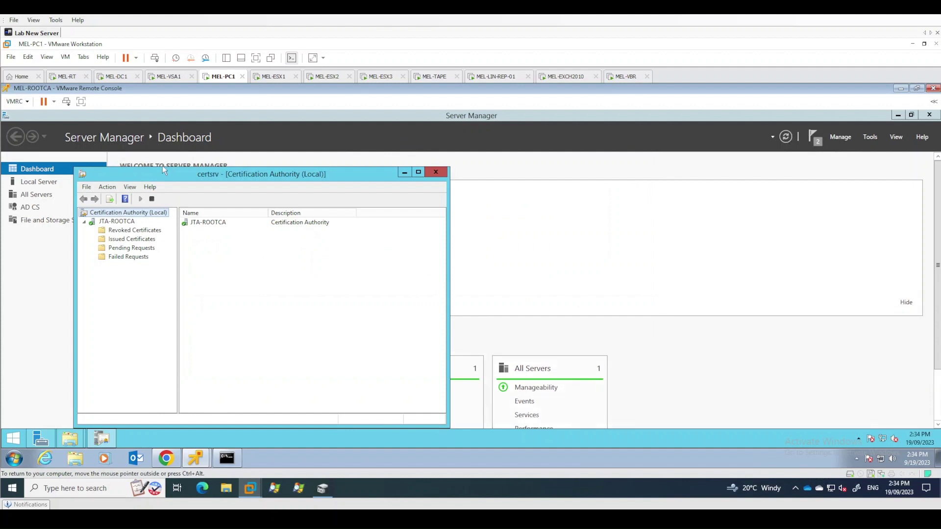
Issue pending request 2, the JTA-SUBCA subordinate CA request
left_click_drag(272, 173, 417, 146)
left_click(290, 222)
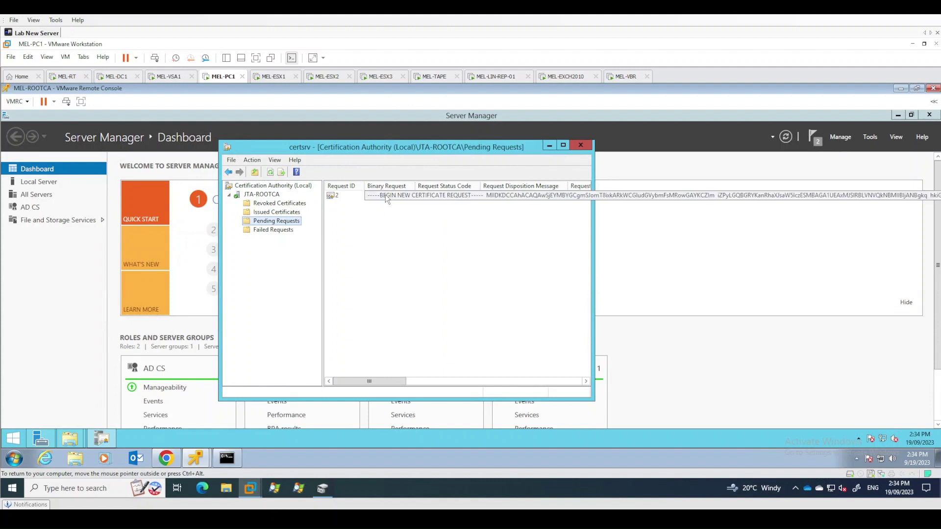
left_click(385, 195)
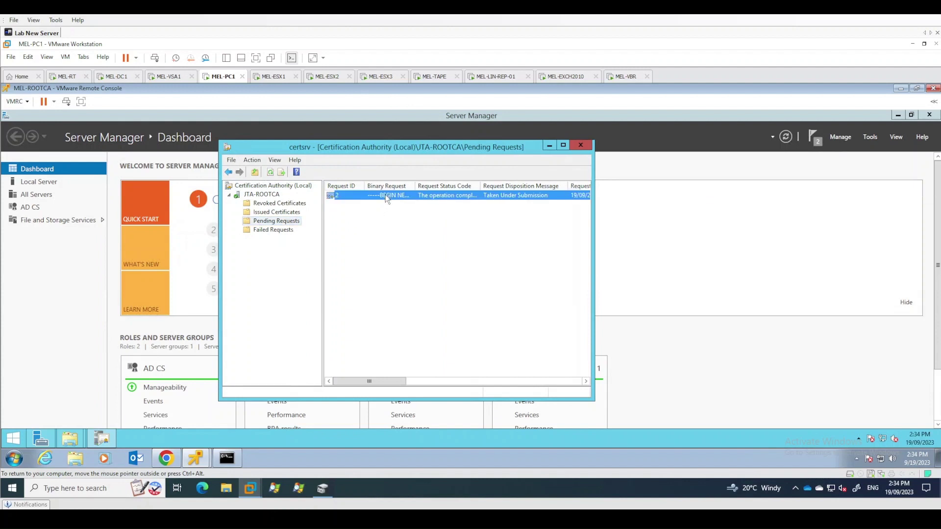
right_click(387, 197)
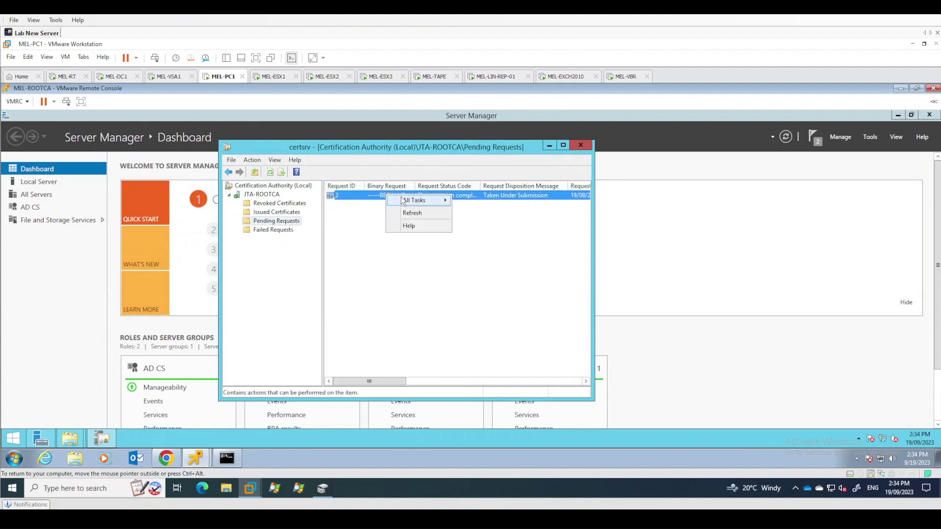
mouse_move(405, 200)
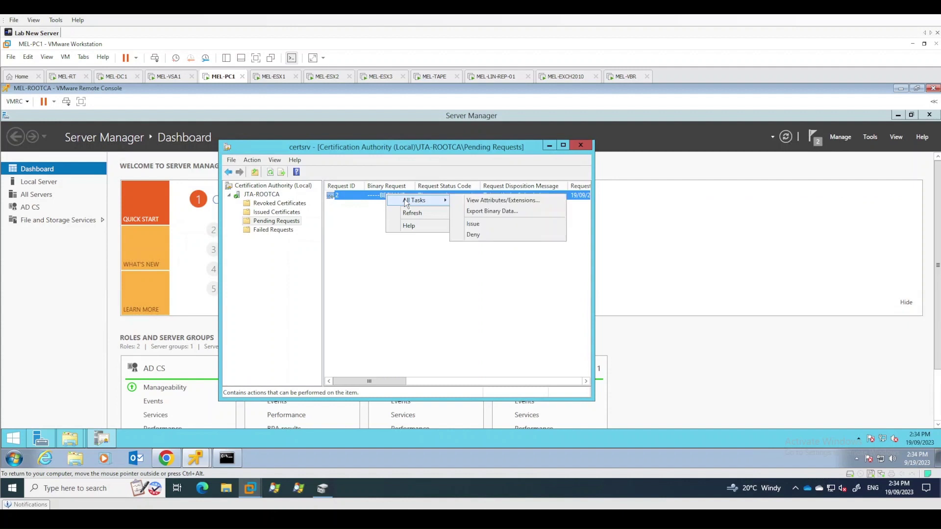
left_click(475, 226)
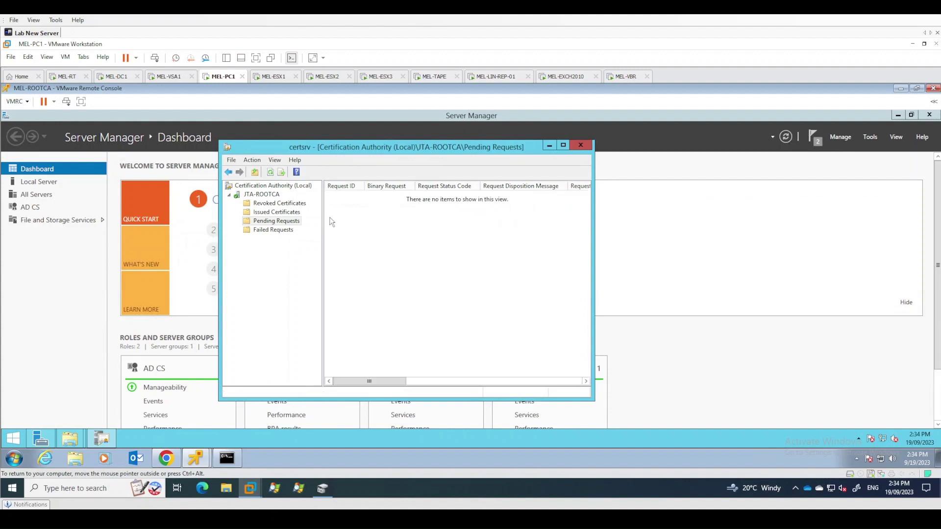
In Issued Certificates, maximize the console, widen Requester Name, and open the SubCA certificate
left_click(293, 212)
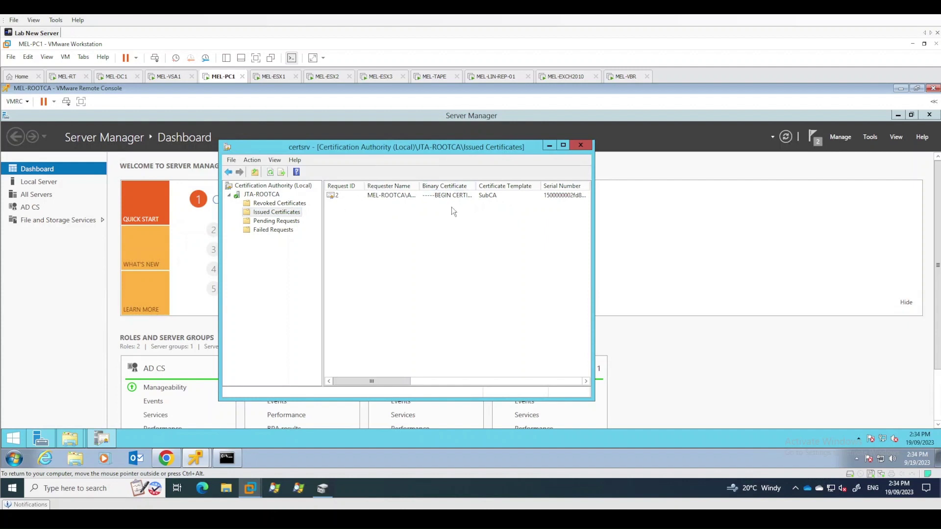
left_click(379, 198)
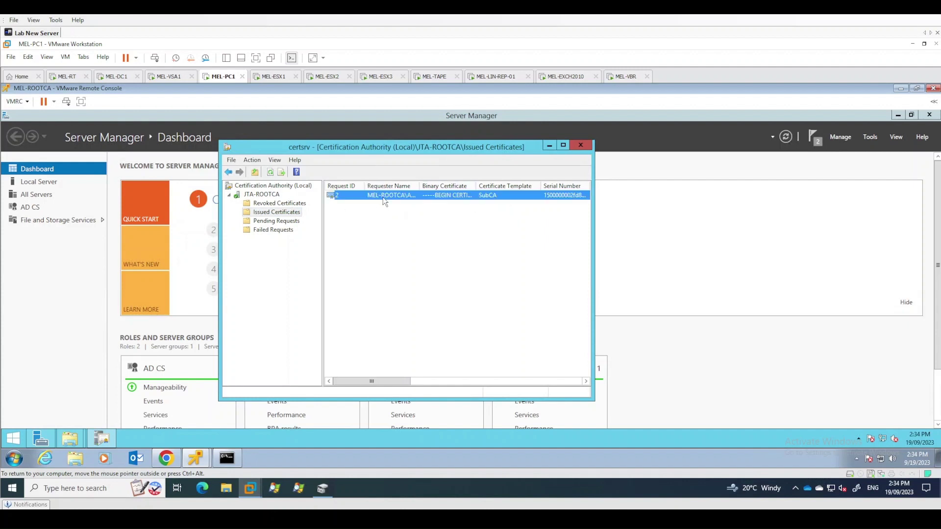
left_click(564, 146)
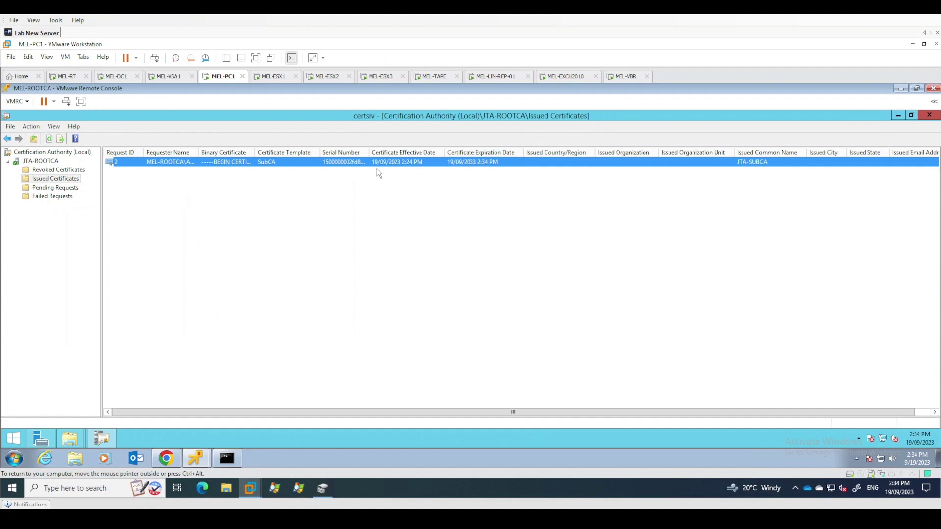
double_click(201, 156)
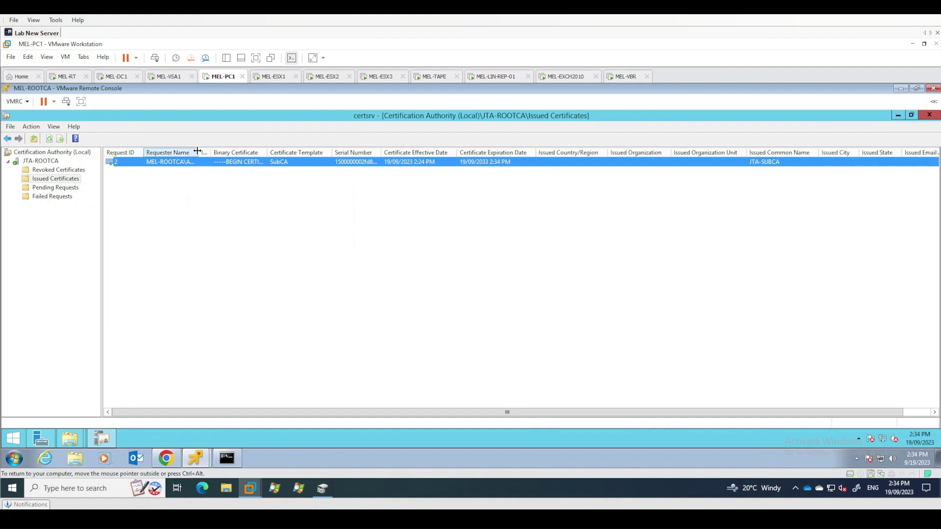
left_click_drag(210, 150, 252, 151)
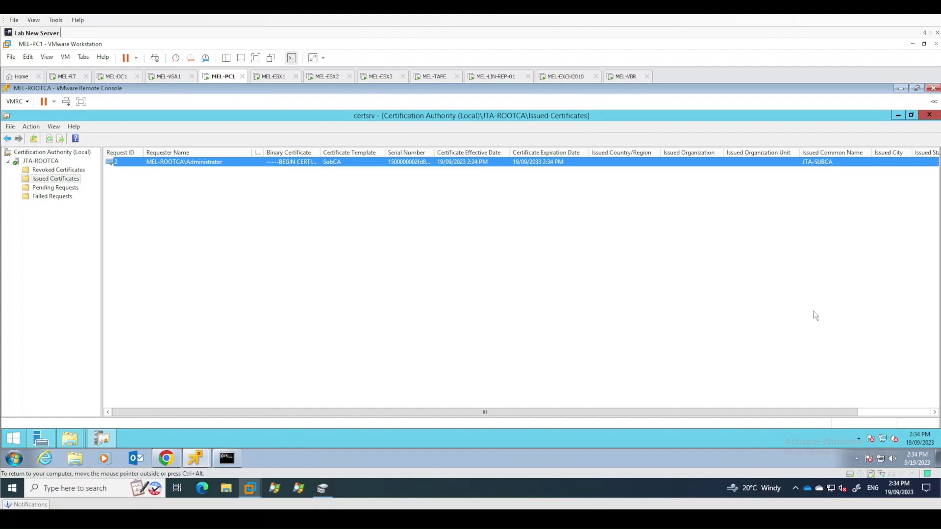
mouse_move(830, 411)
left_mouse_down()
mouse_move(903, 412)
mouse_move(829, 412)
left_mouse_up()
left_click(238, 164)
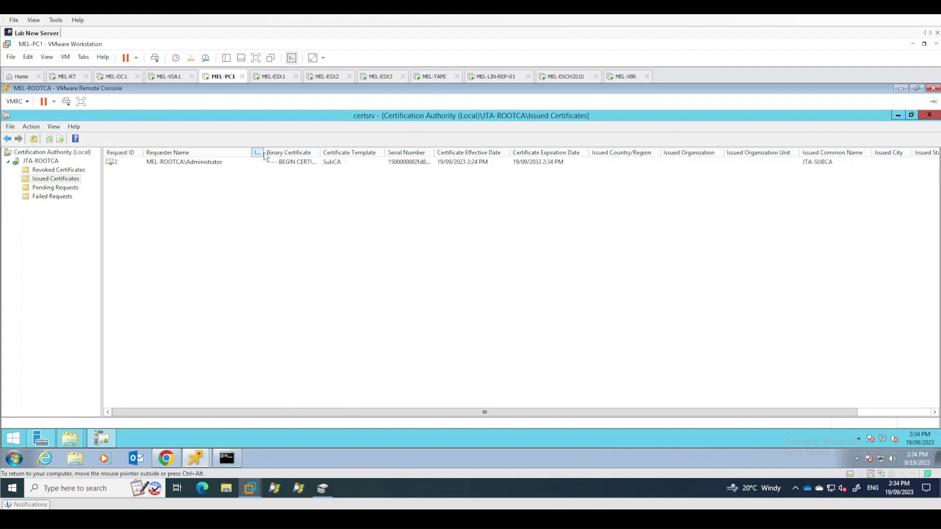
double_click(223, 163)
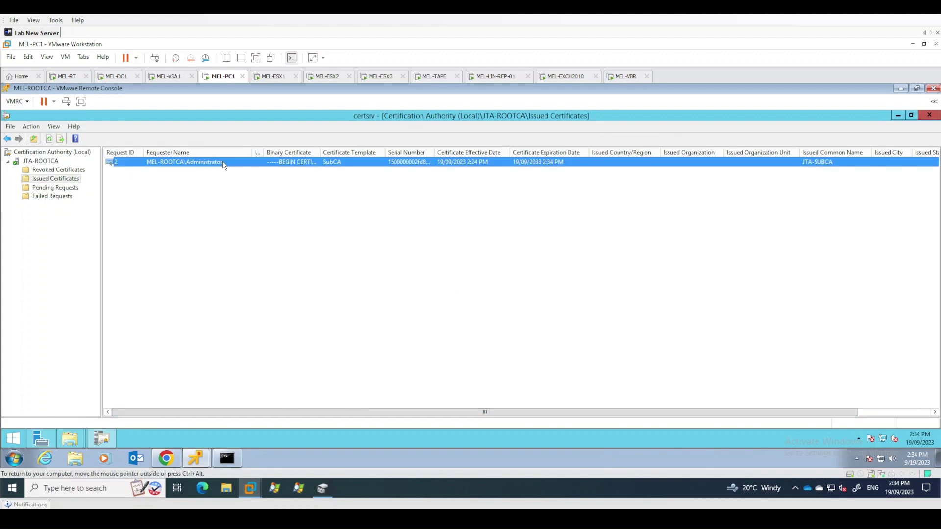
Check the Certification Path status of both JTA-ROOTCA and JTA-SUBCA entries
left_click(98, 139)
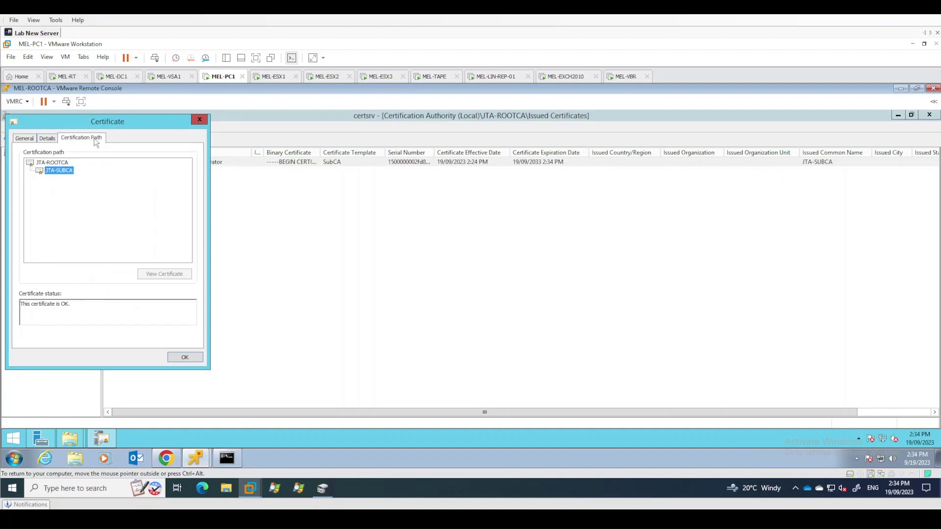
left_click_drag(120, 127, 561, 155)
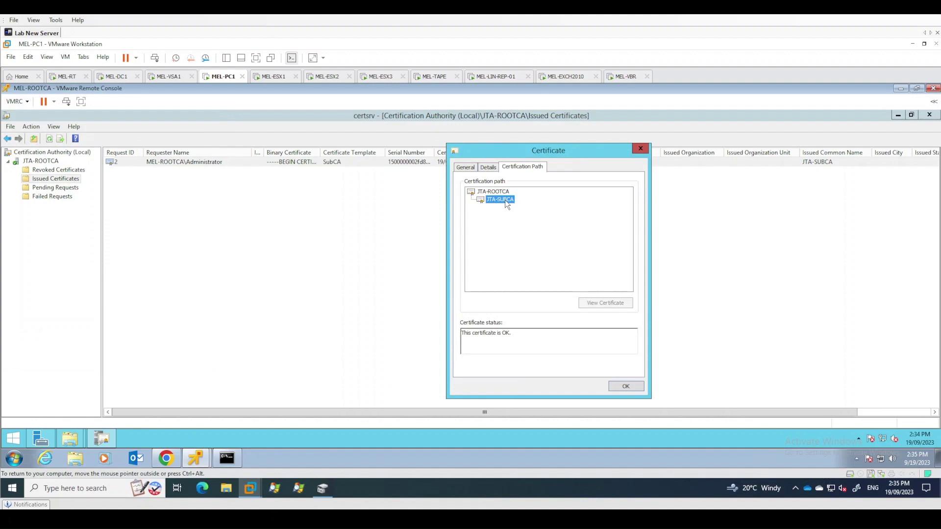
key("Up")
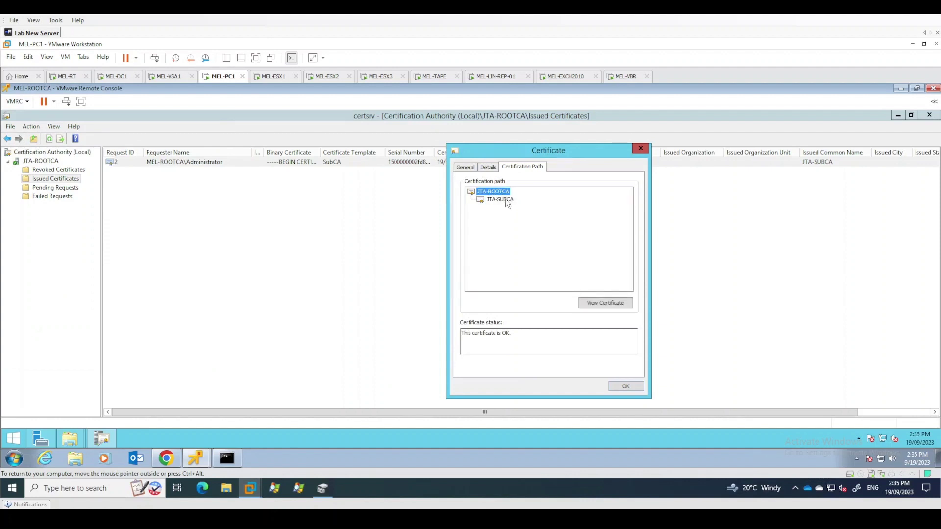
left_click(506, 202)
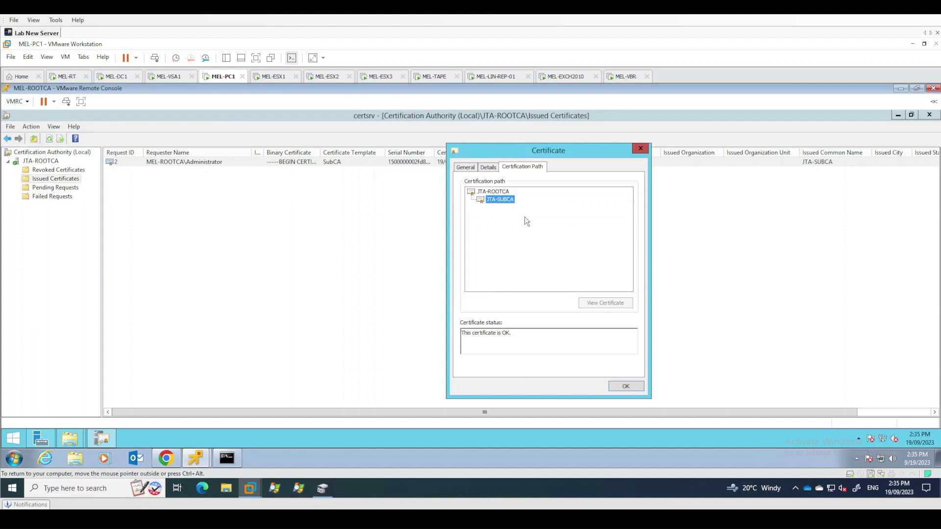
left_click(508, 191)
left_click(497, 192)
left_click(500, 200)
left_click(498, 192)
left_click(502, 200)
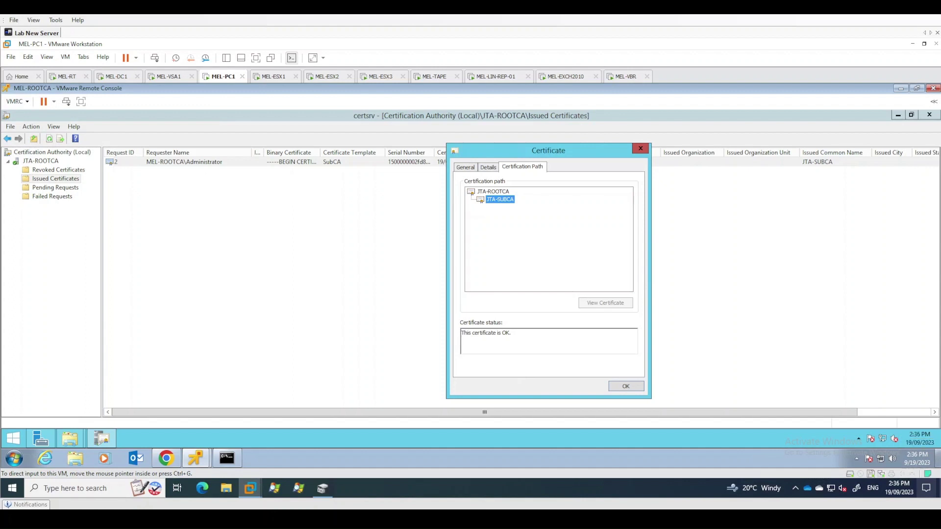
Close the certificate and bring up actions for the JTA-SUBCA row
left_click(626, 387)
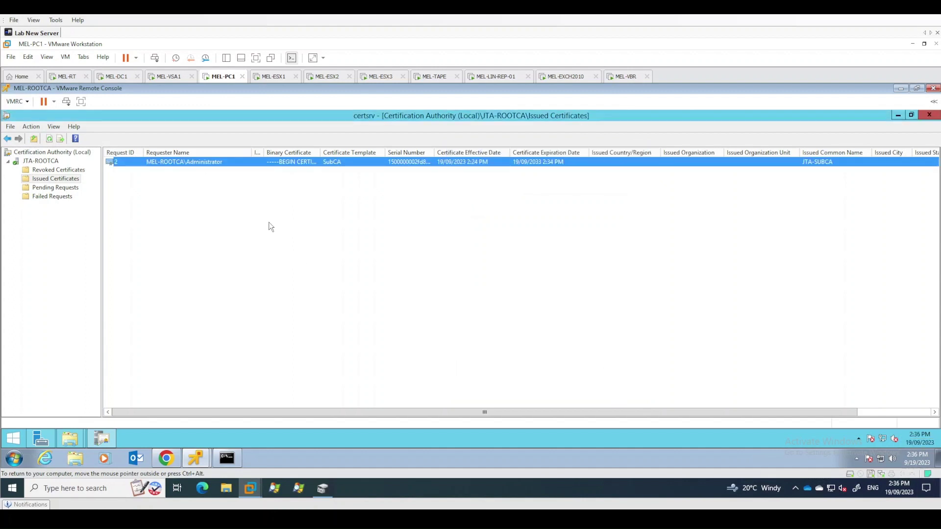
right_click(220, 166)
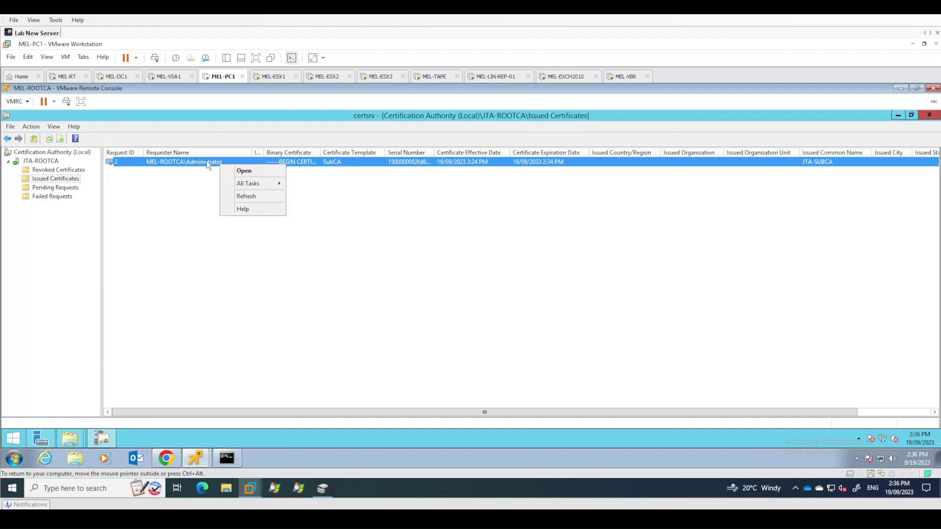
mouse_move(261, 187)
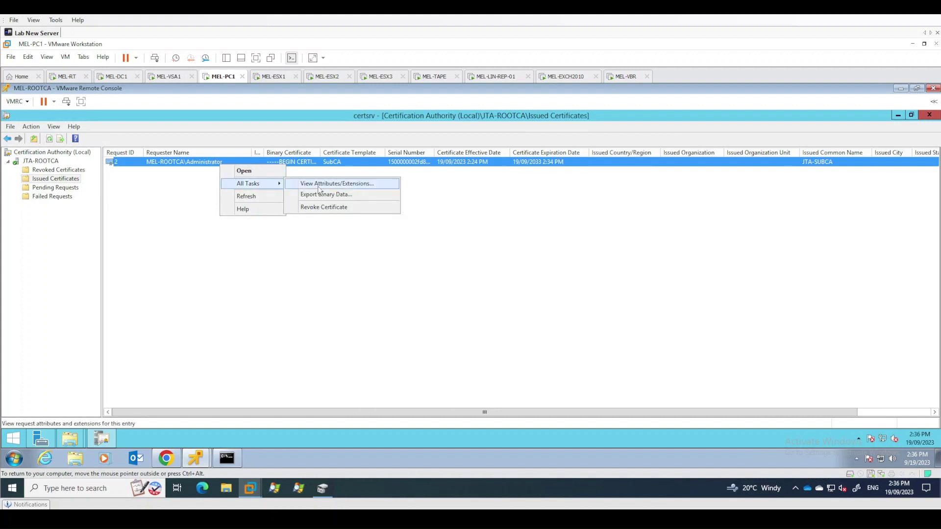
Open the JTA-SUBCA certificate and start Copy to File as PKCS #7 .P7B with all path certificates
double_click(222, 159)
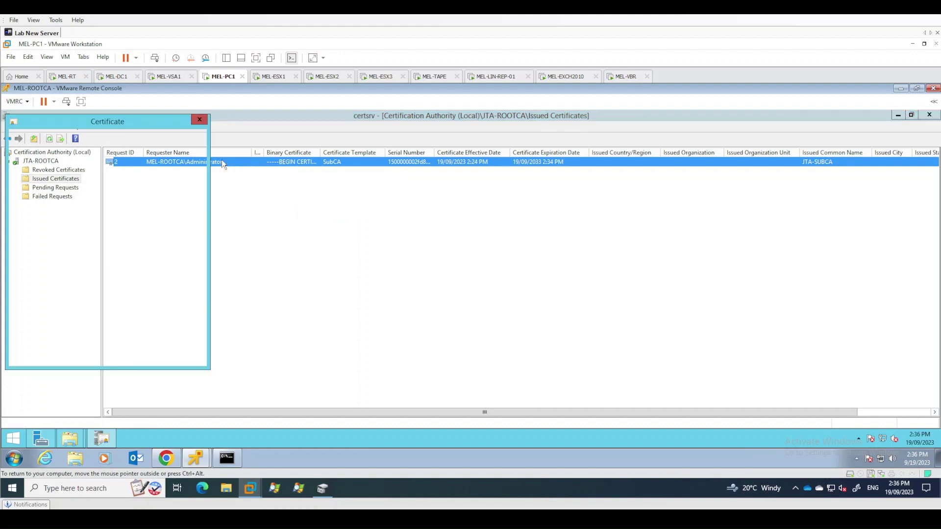
left_click_drag(132, 127, 391, 148)
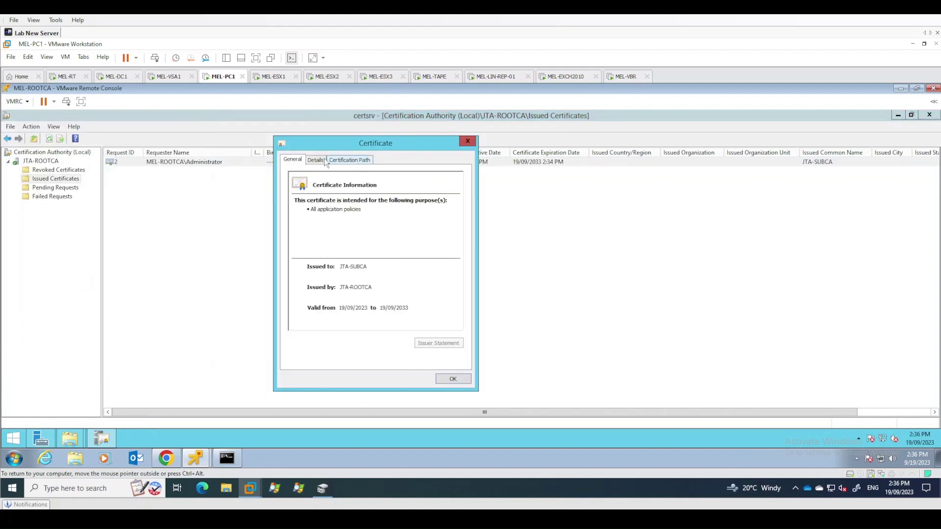
left_click(316, 160)
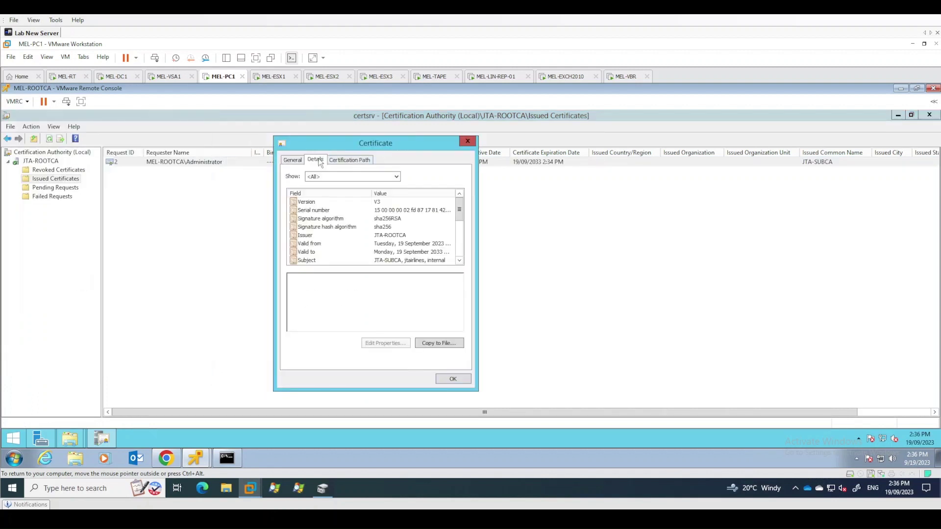
left_click(439, 343)
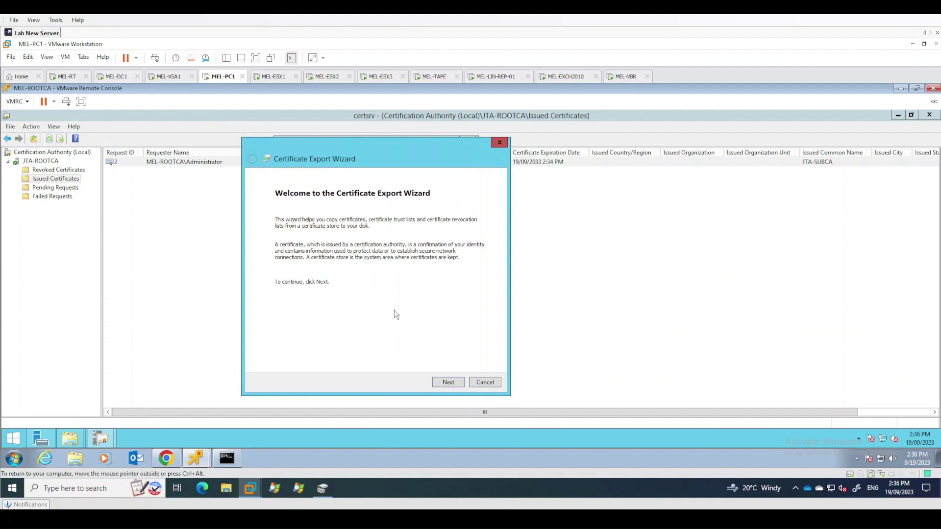
left_click(448, 386)
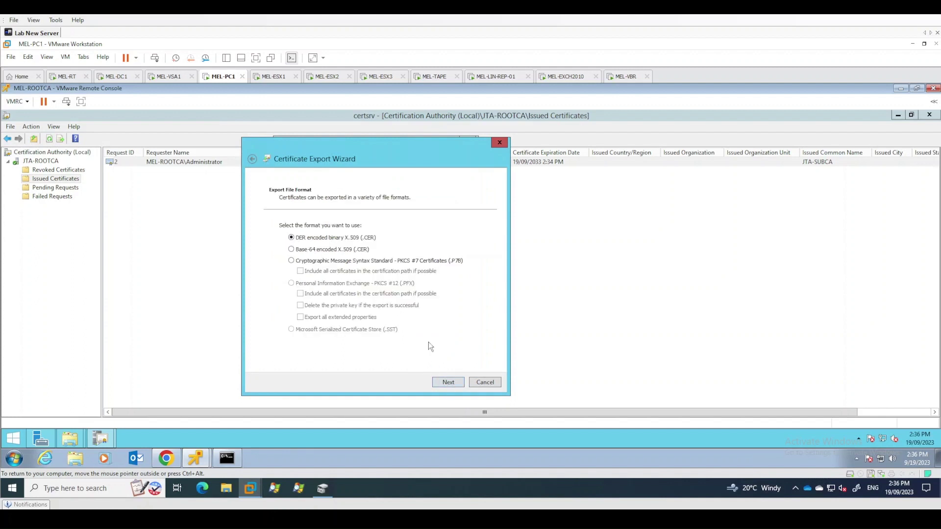
left_click(291, 262)
left_click(449, 383)
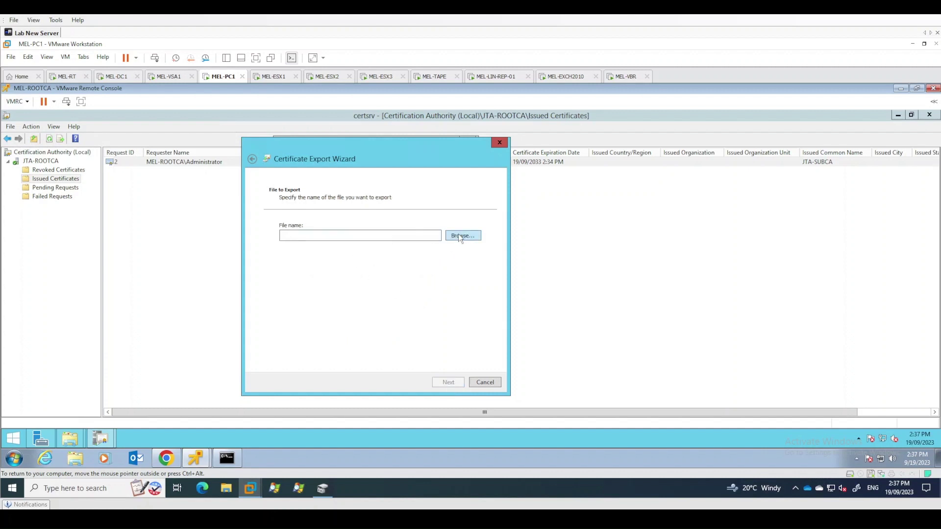
Name the export file MEL-SUBCA in \\mel-subca\c$
left_click(460, 236)
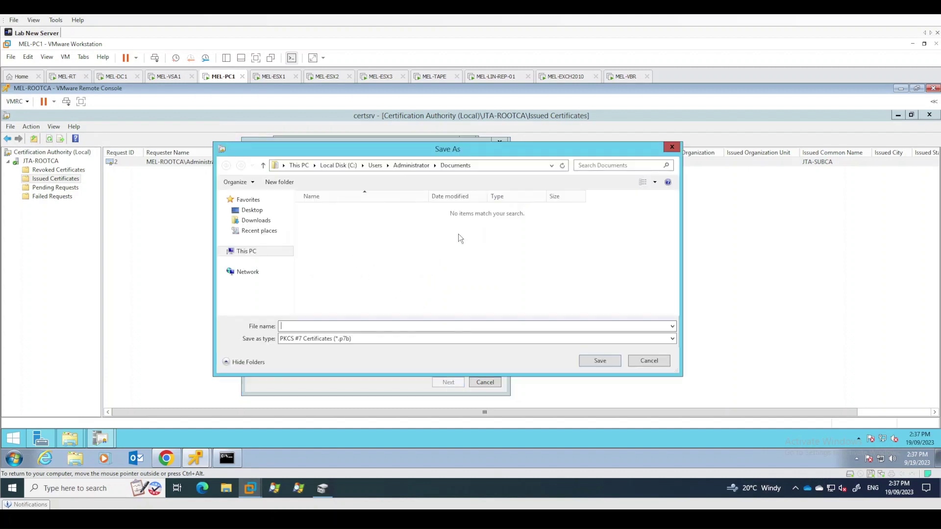
left_click(484, 166)
type("\\\\")
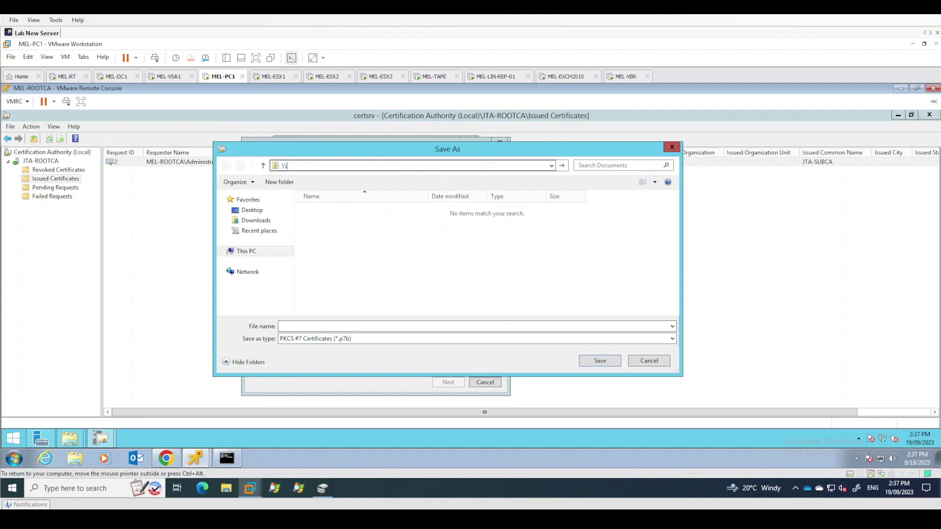
type("mel-subca\\c$")
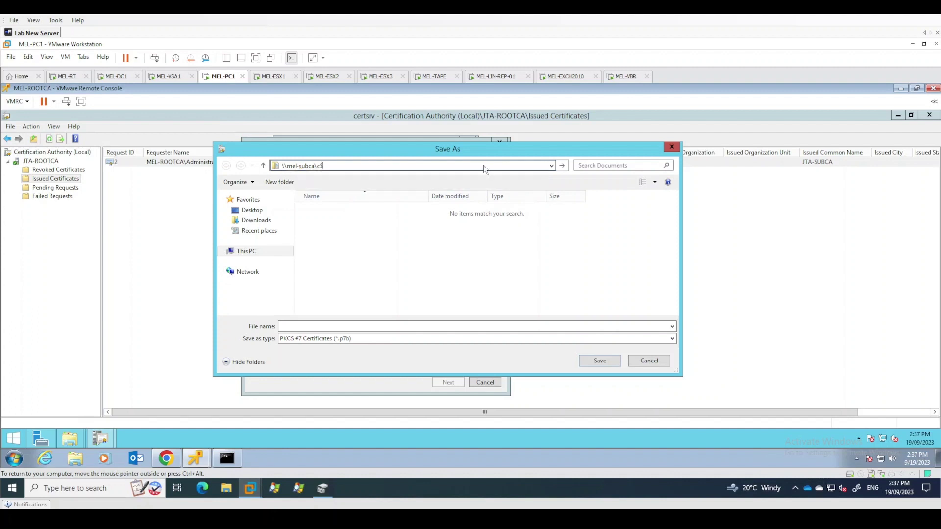
key("Return")
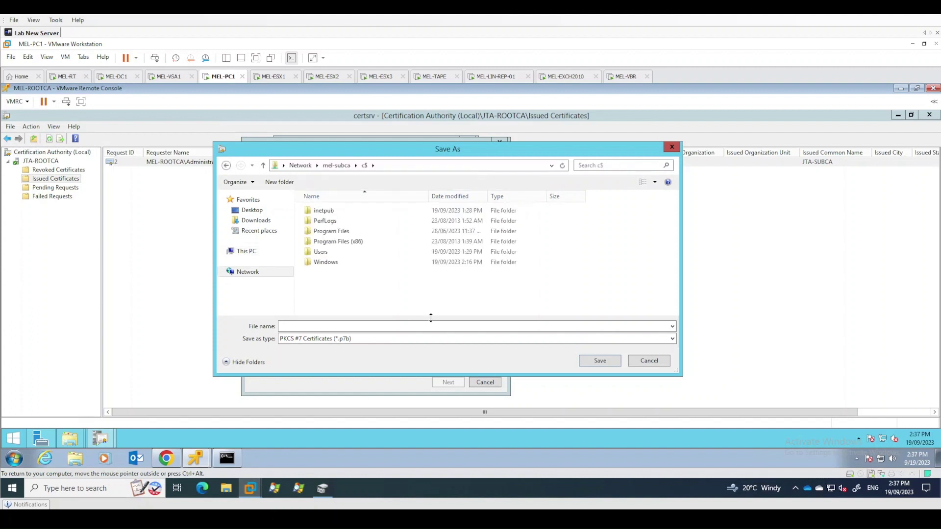
left_click(318, 325)
type("UBC")
key("BackSpace")
key("BackSpace")
key("BackSpace")
key("BackSpace")
type("MEL-SUBCA")
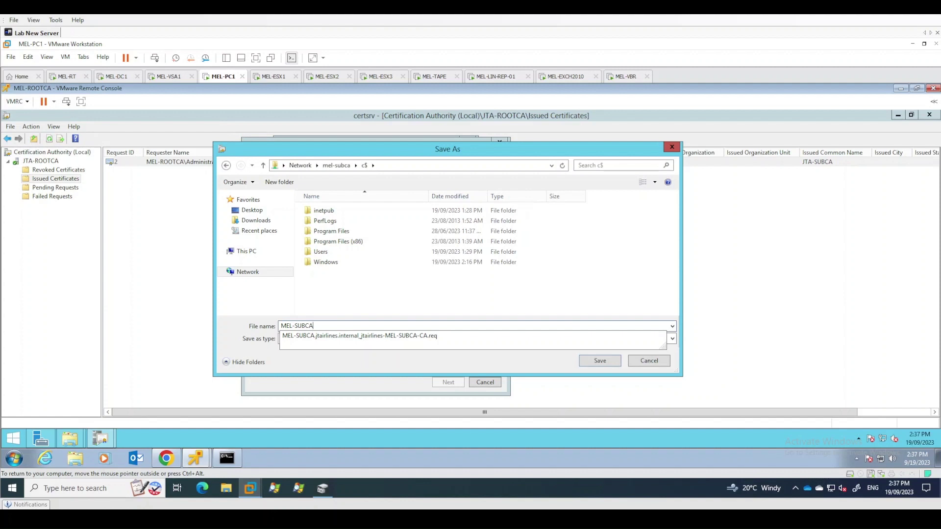
key("Escape")
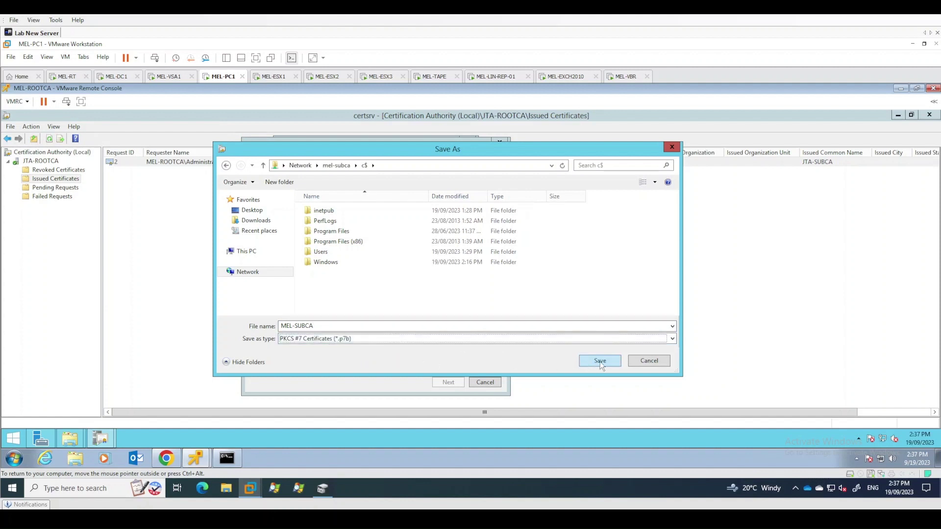
left_click(601, 363)
Finish the Certificate Export Wizard and acknowledge the export-successful message
left_click(455, 383)
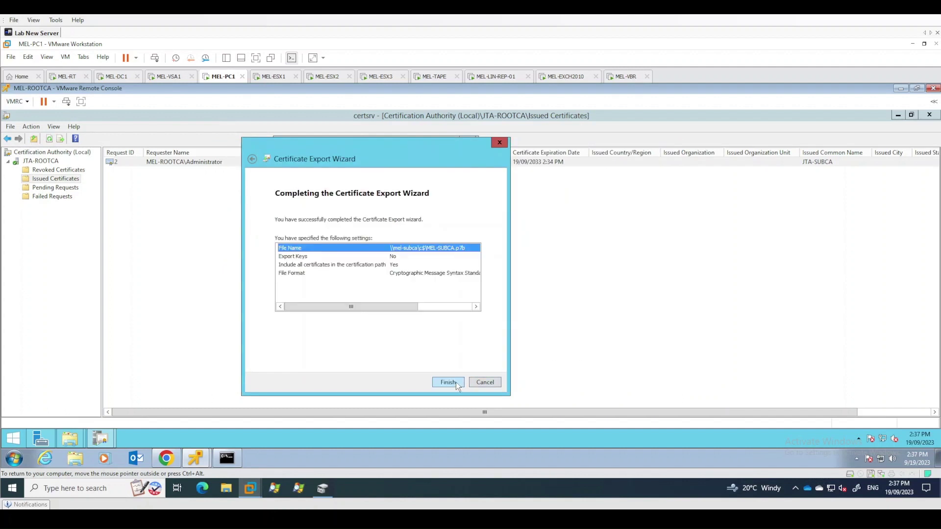
left_click(456, 382)
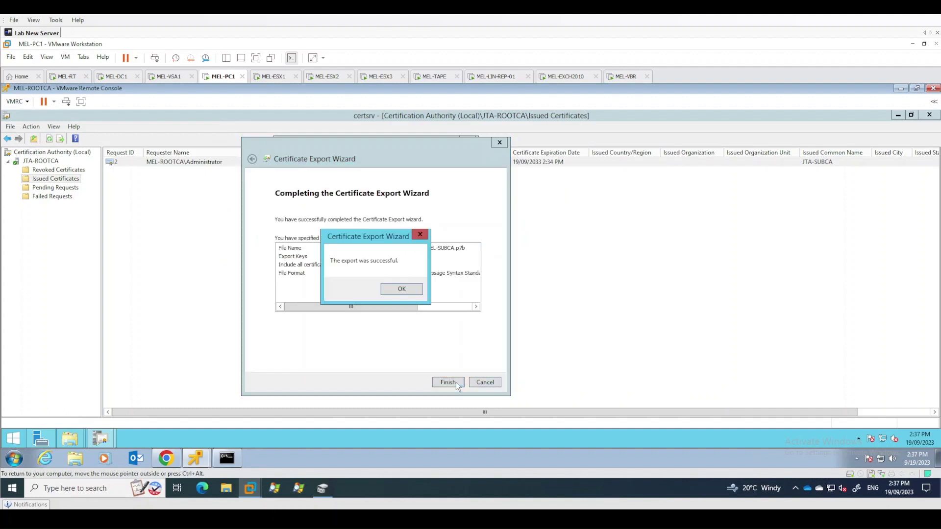
left_click(415, 292)
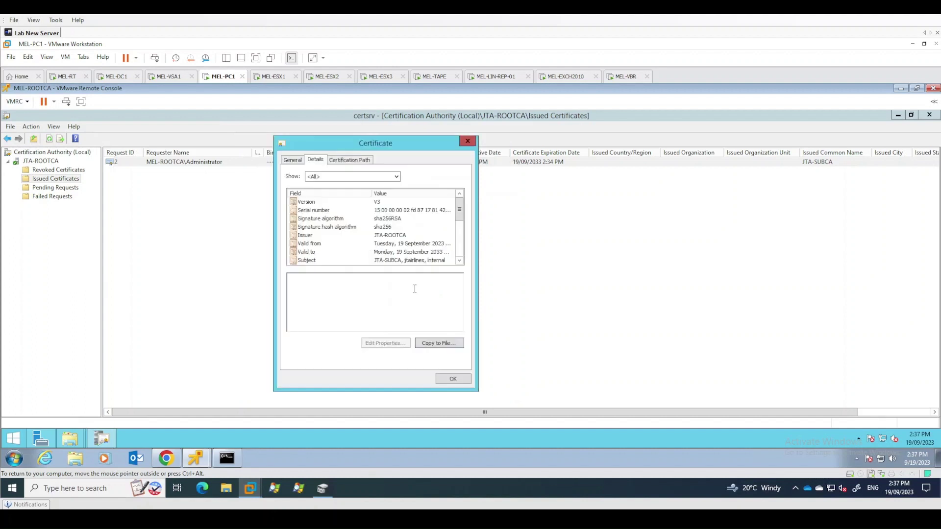
Close the certificate, switch to MEL-DC1, and select the policy's Intermediate Certification Authorities store
left_click(455, 378)
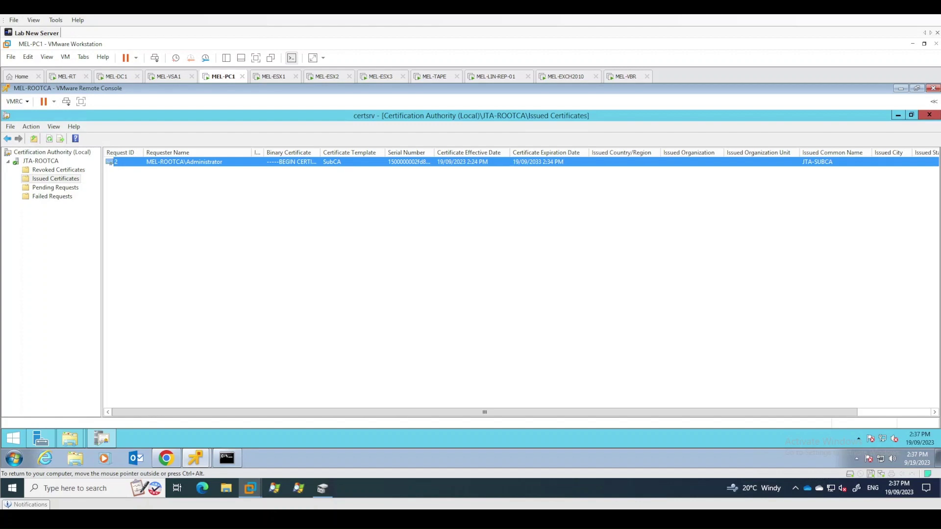
left_click(122, 80)
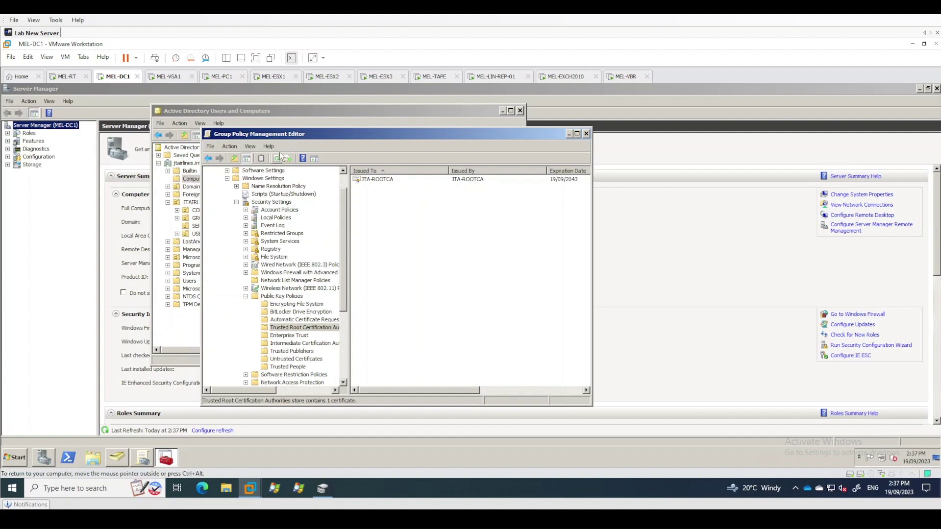
left_click_drag(345, 198, 345, 211)
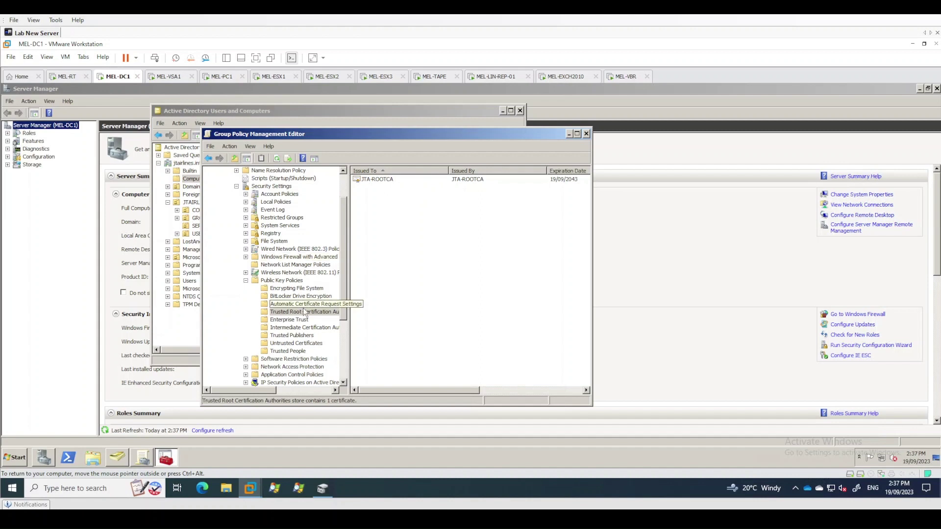
left_click(300, 331)
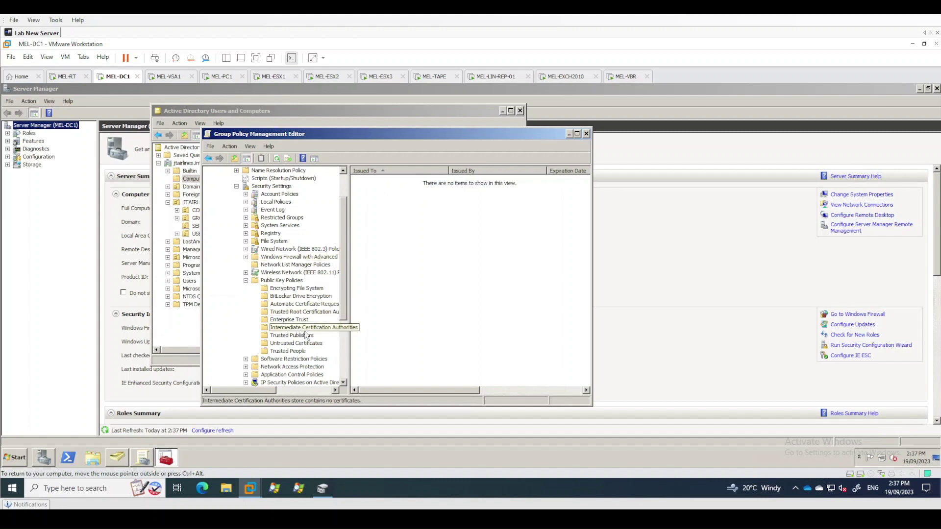
right_click(307, 335)
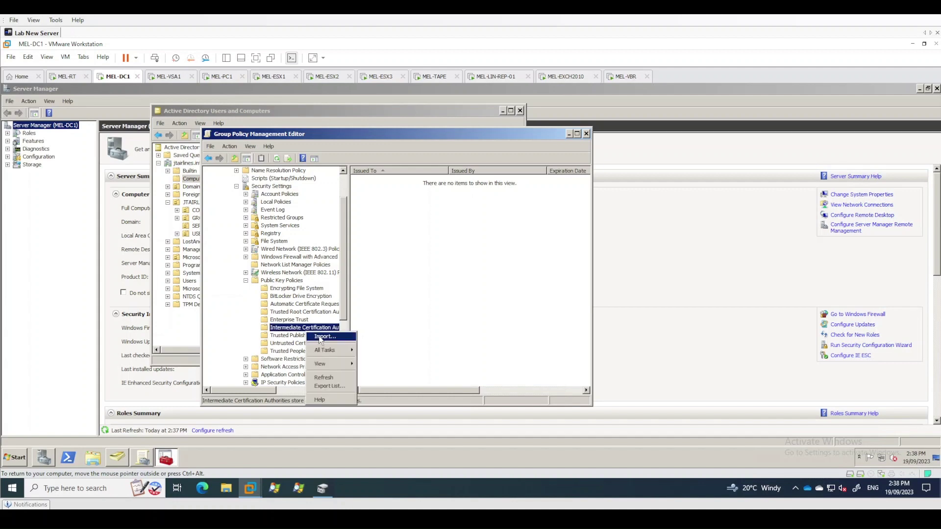
In the import wizard, pick MEL-SUBCA from \\mel-subca\C$ with All Files shown
left_click(321, 340)
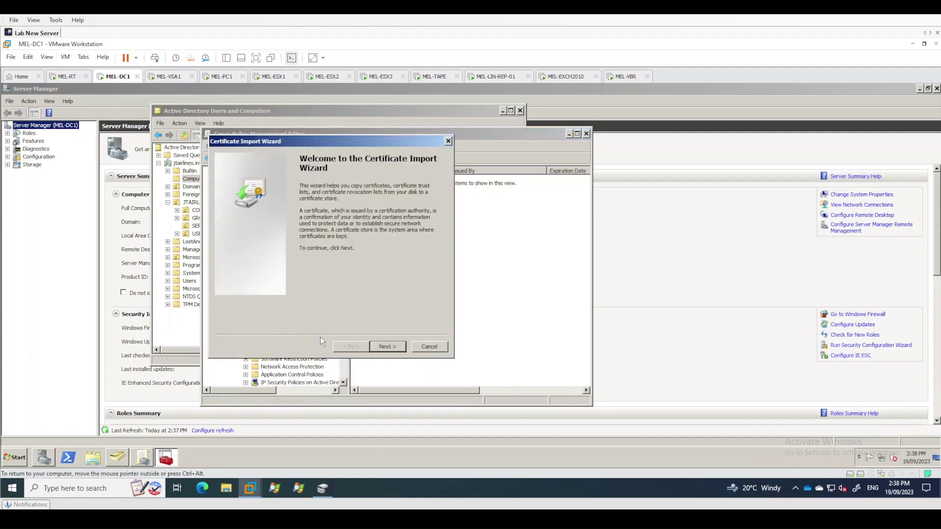
left_click(387, 347)
left_click(404, 206)
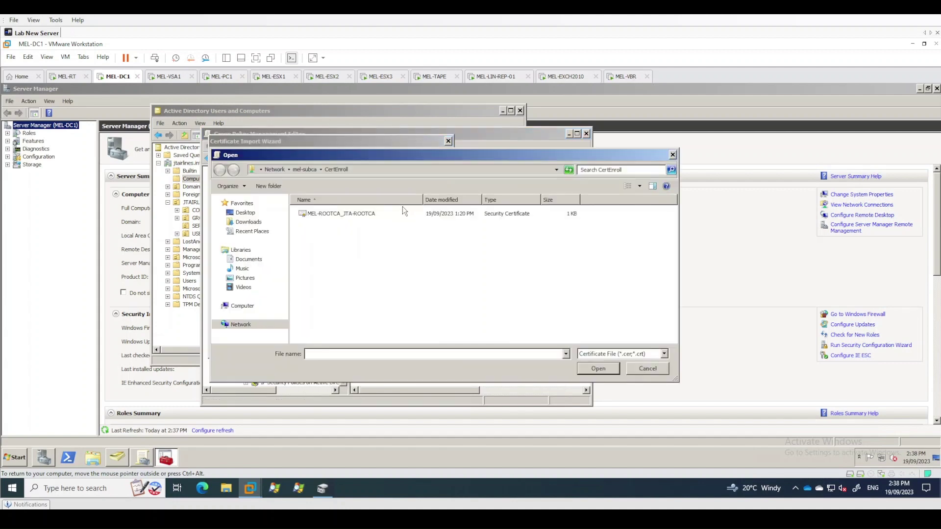
left_click(615, 357)
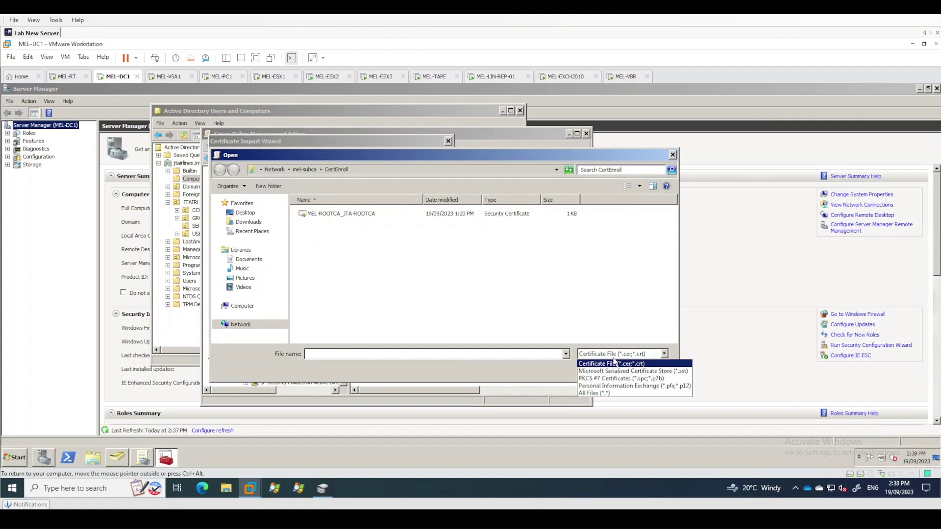
left_click(607, 394)
left_click(365, 172)
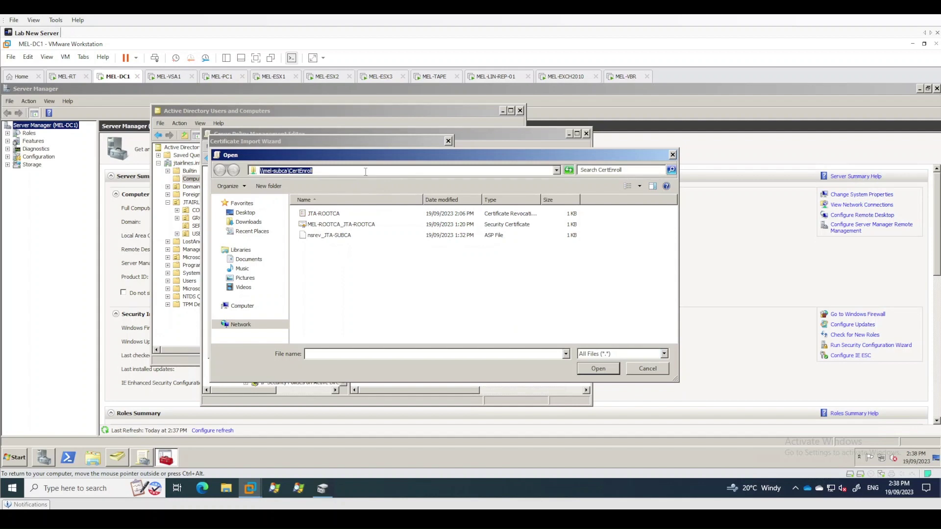
left_click(365, 172)
key("BackSpace")
key("BackSpace")
key("BackSpace")
key("BackSpace")
key("BackSpace")
key("BackSpace")
key("BackSpace")
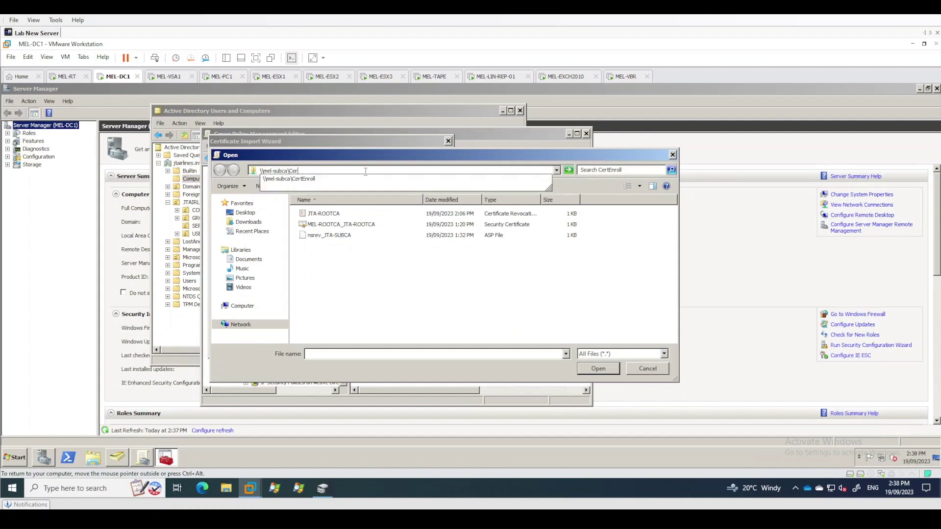
type("$")
key("Return")
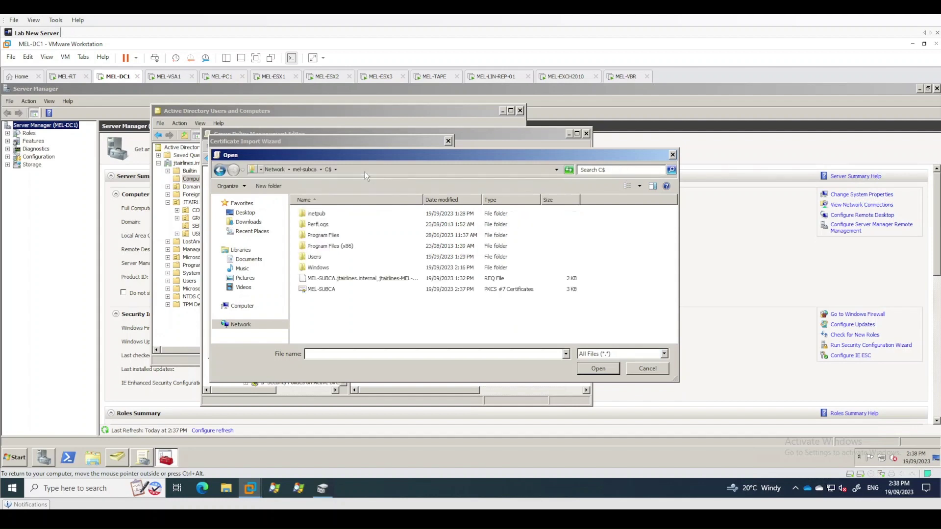
left_click(319, 290)
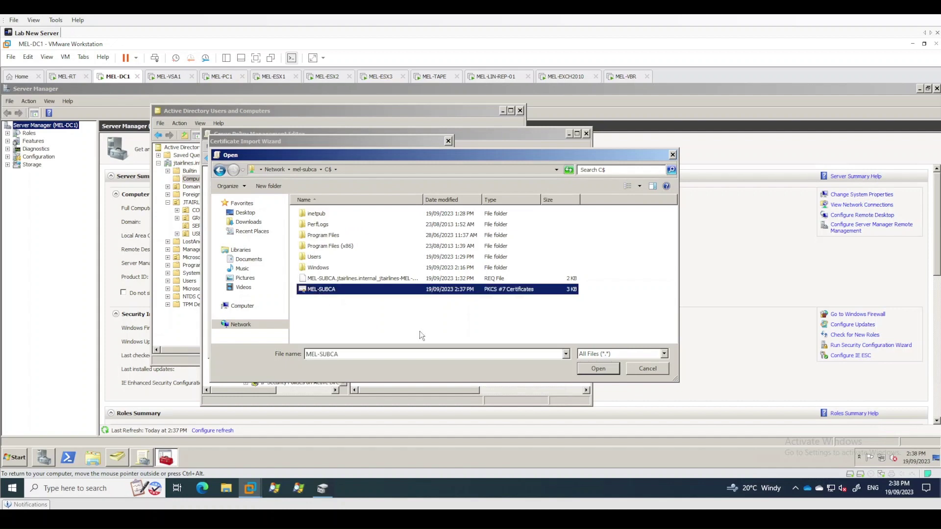
left_click(605, 375)
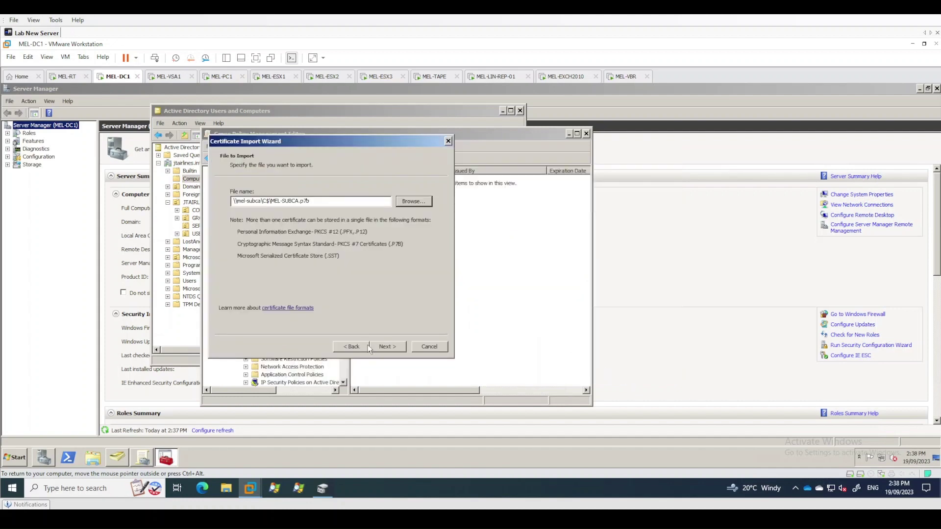
Complete the Certificate Import Wizard and acknowledge the import-successful message
left_click(391, 347)
left_click(391, 346)
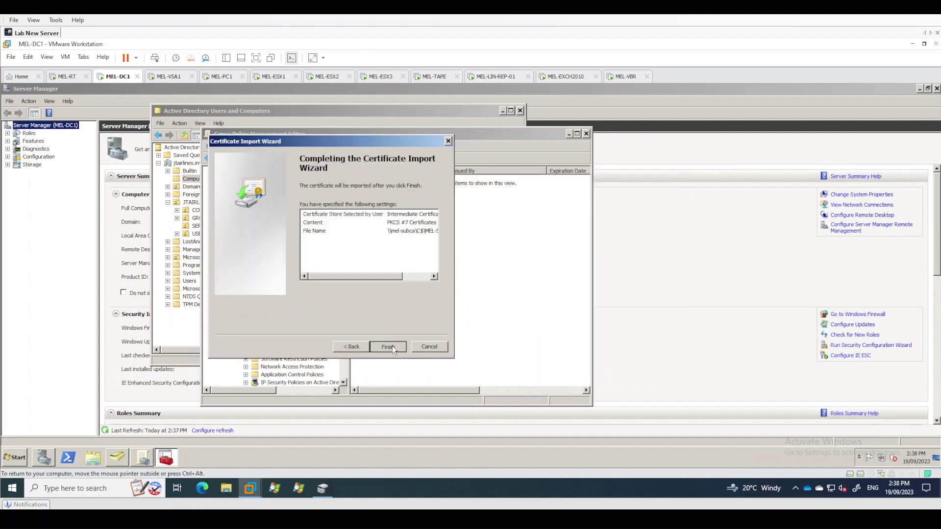
left_click(387, 346)
left_click(504, 304)
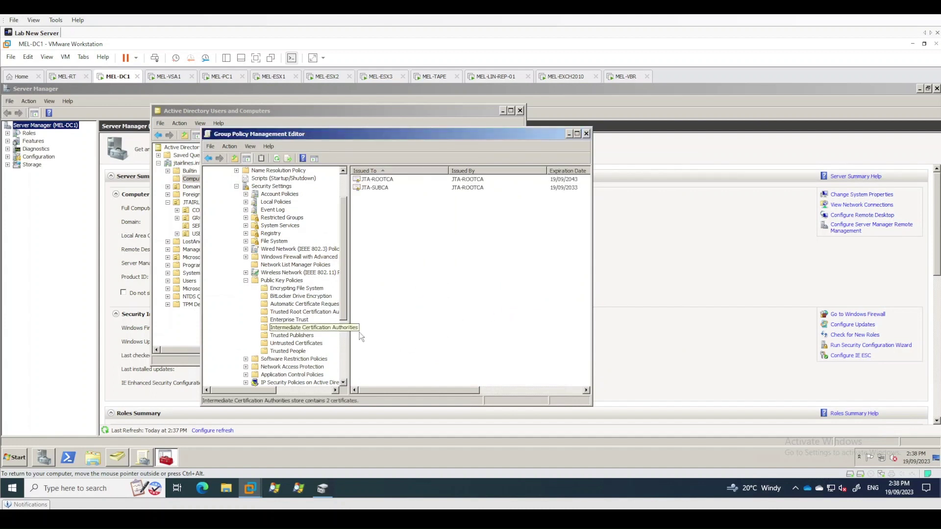
Select both JTA-ROOTCA and JTA-SUBCA certificates and delete them, confirming the prompt
left_click(385, 181)
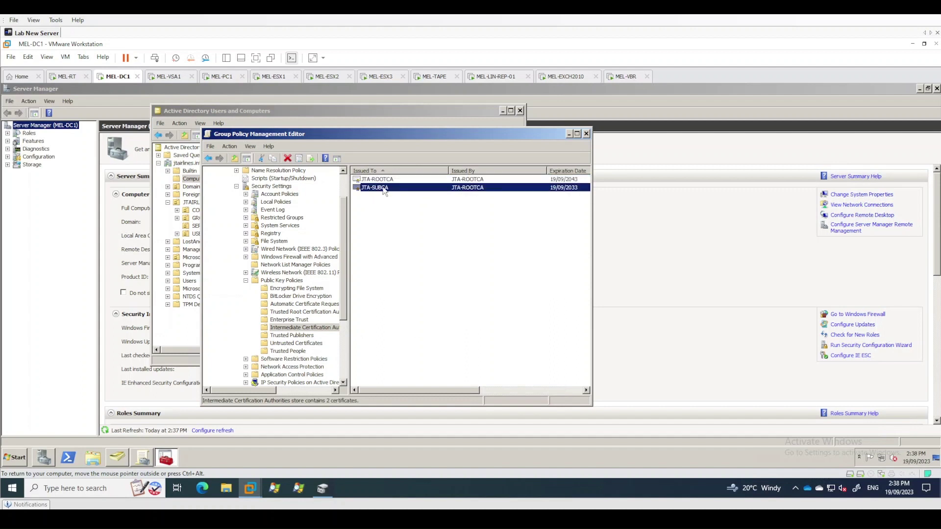
left_click(388, 205)
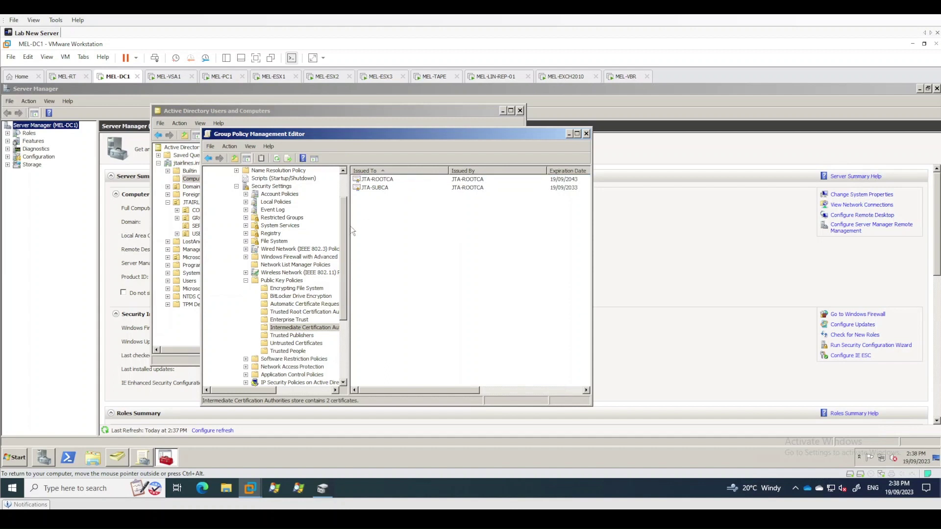
scroll(344, 220, "up", 1)
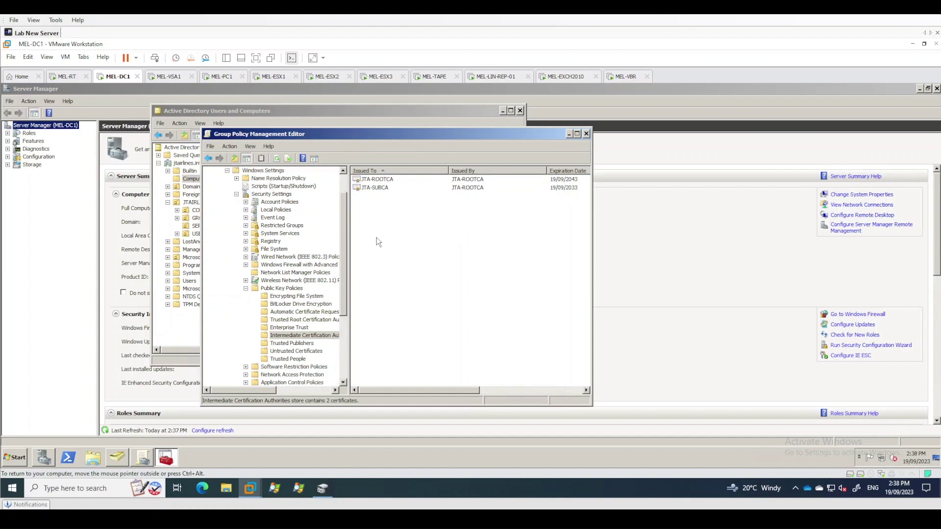
left_click(369, 188)
left_click(376, 179)
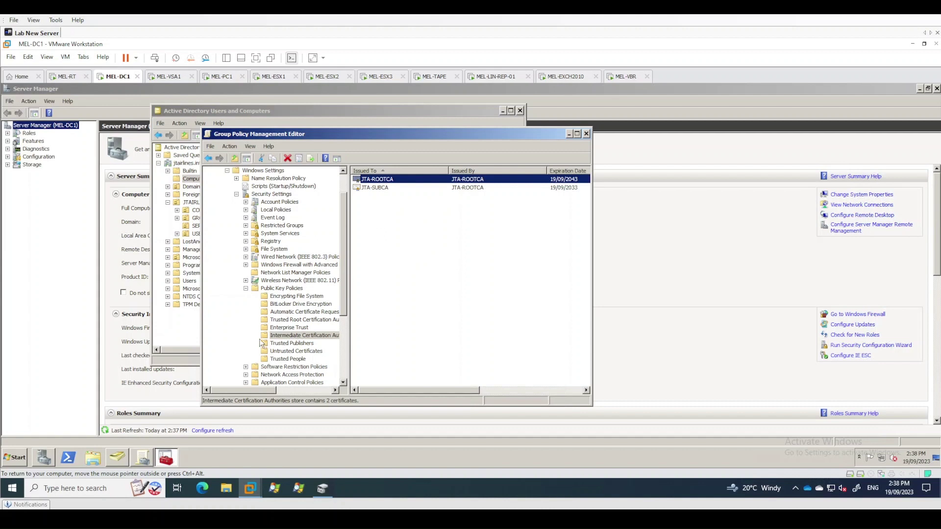
left_click(378, 190)
key("ctrl+a")
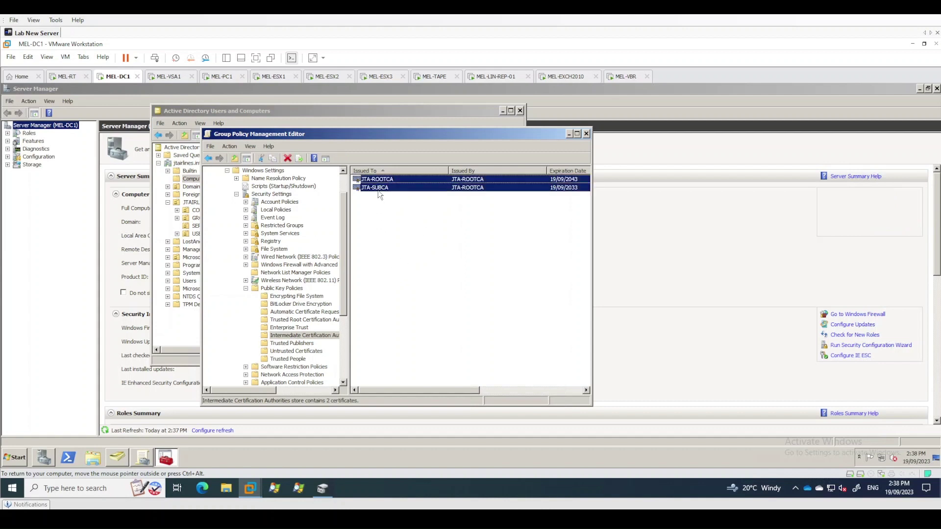
key("Delete")
key("Return")
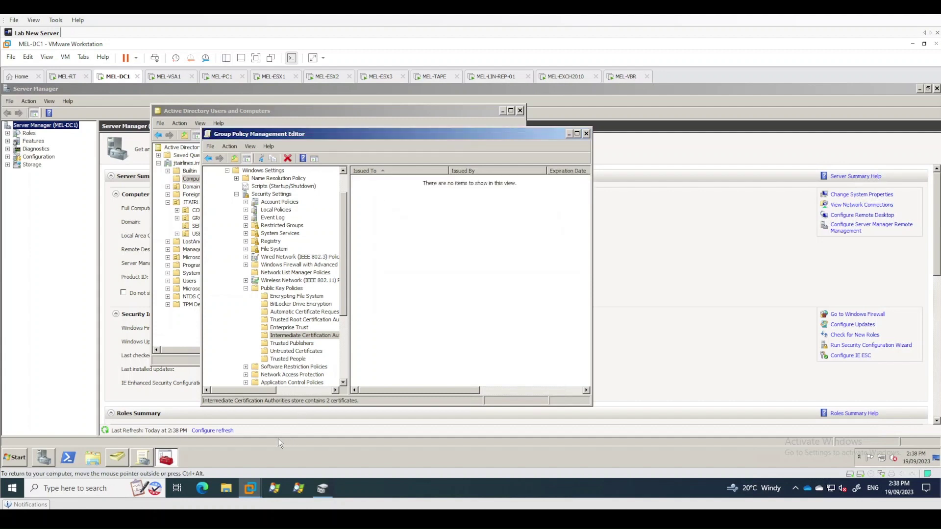
From MEL-PC1's MEL-SUBCA console, permanently delete the MEL-SUBCA .p7b file from C:
left_click(218, 78)
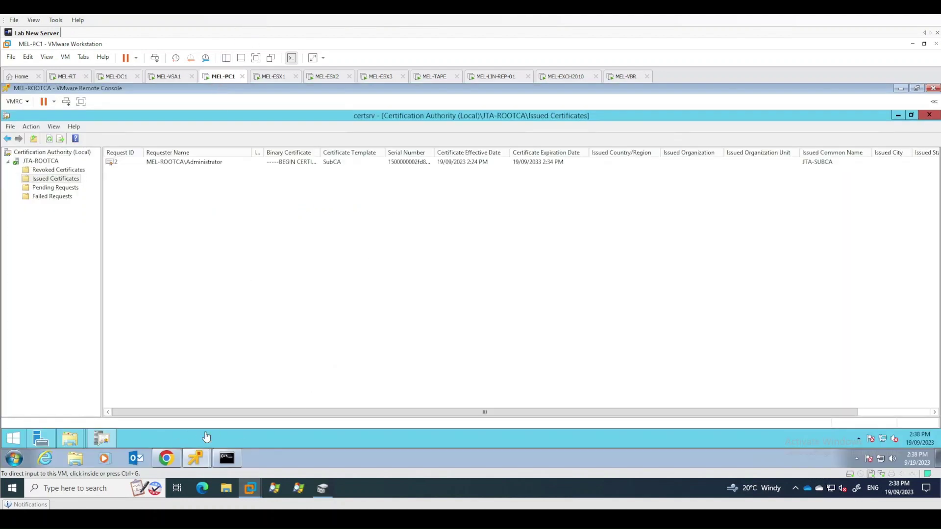
left_click(200, 460)
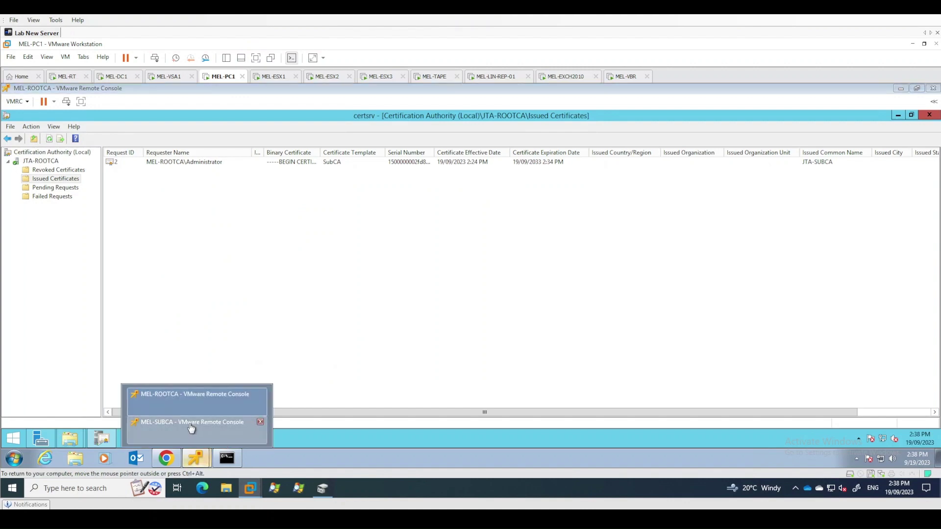
left_click(192, 424)
left_click(534, 264)
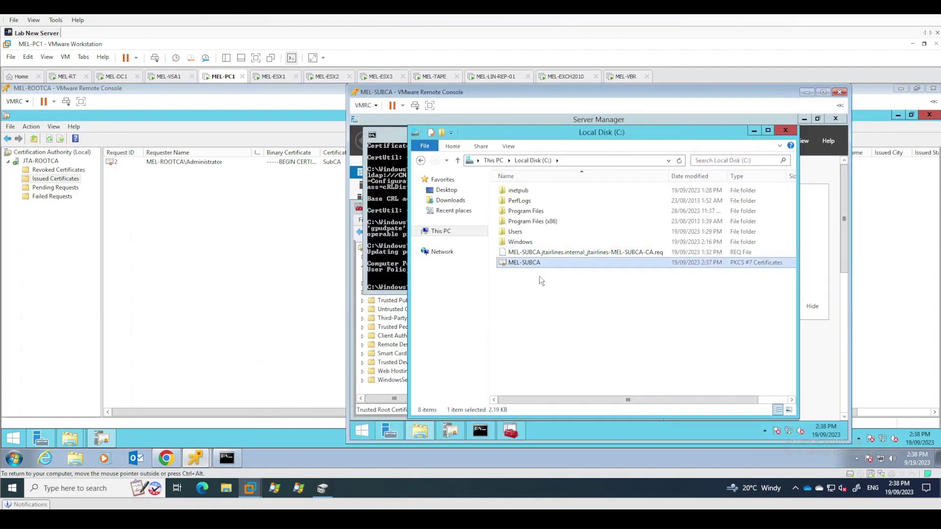
key("shift+Delete")
key("Return")
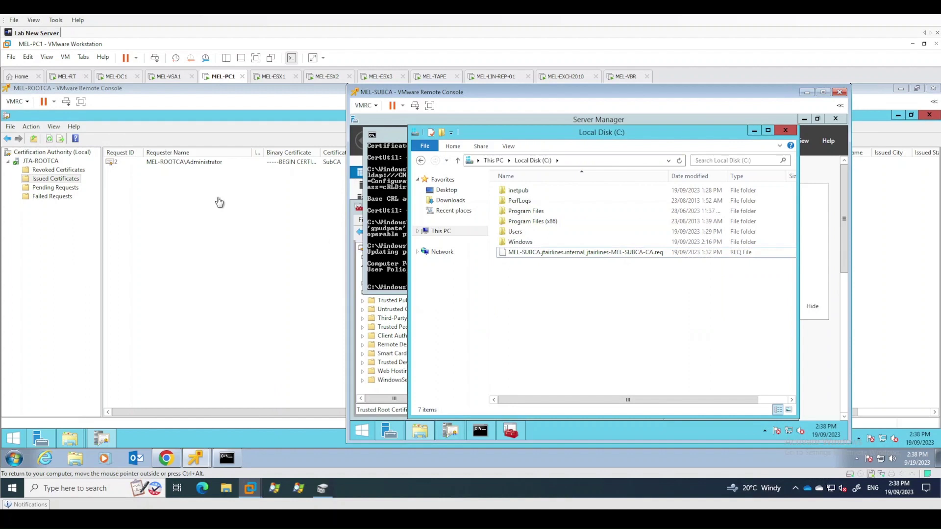
Open the issued JTA-SUBCA certificate's Details on the root CA console
left_click(178, 235)
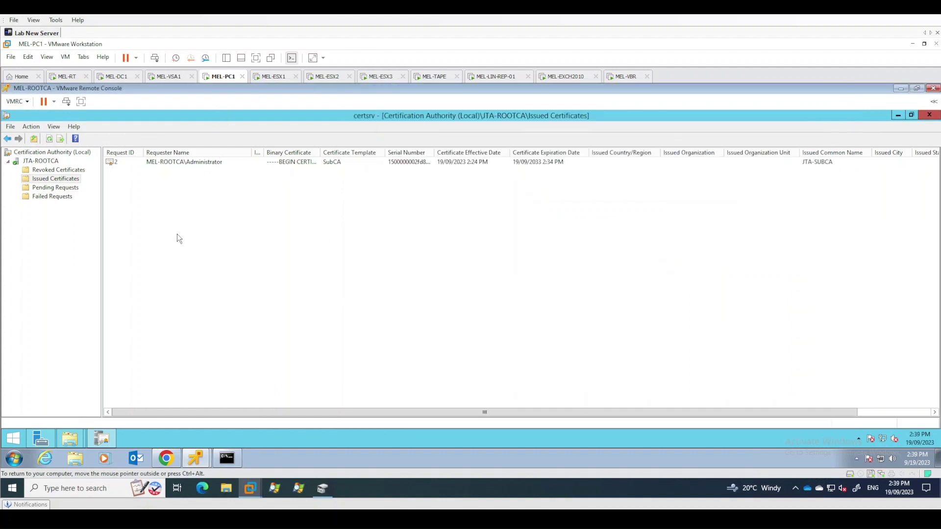
right_click(182, 164)
mouse_move(208, 180)
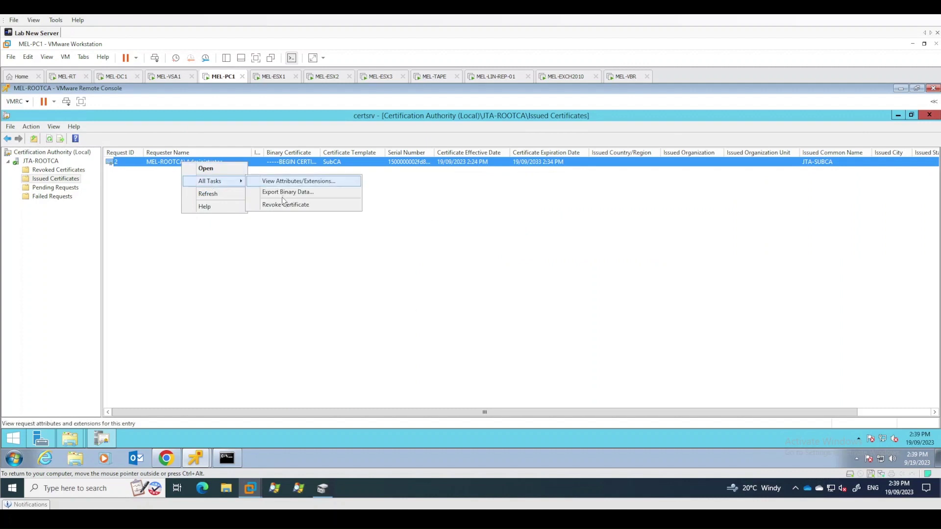
double_click(147, 162)
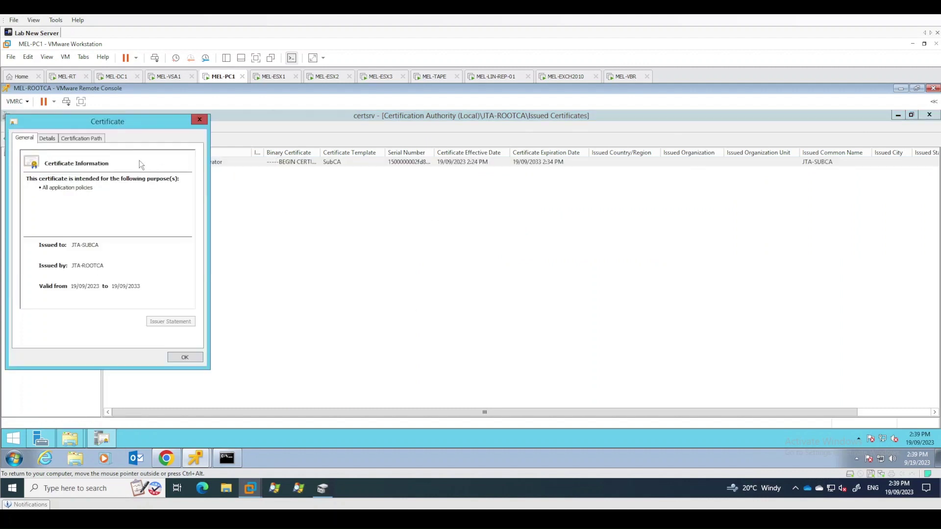
left_click(47, 138)
Export the certificate as PKCS #7 (.P7B) to \\mel-subca\c$ named MEL-SUBCA
left_click(163, 319)
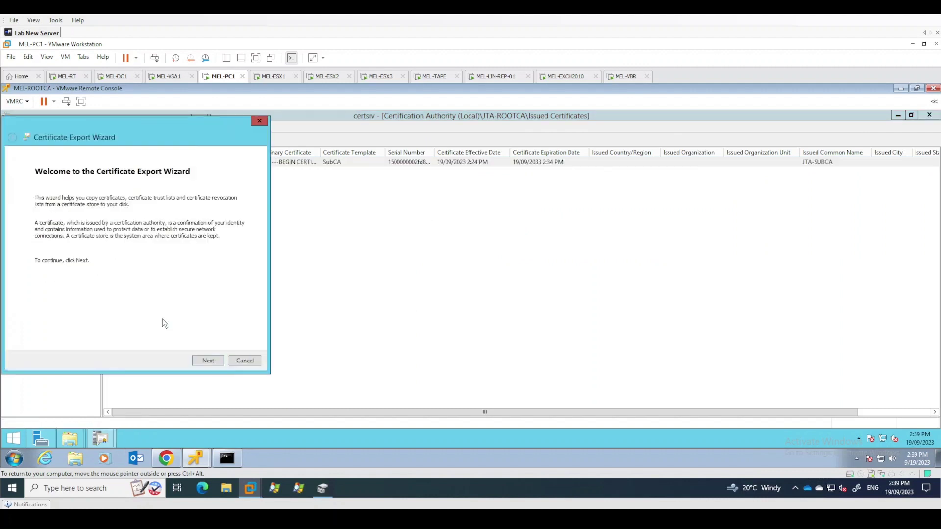
left_click(214, 360)
left_click(157, 240)
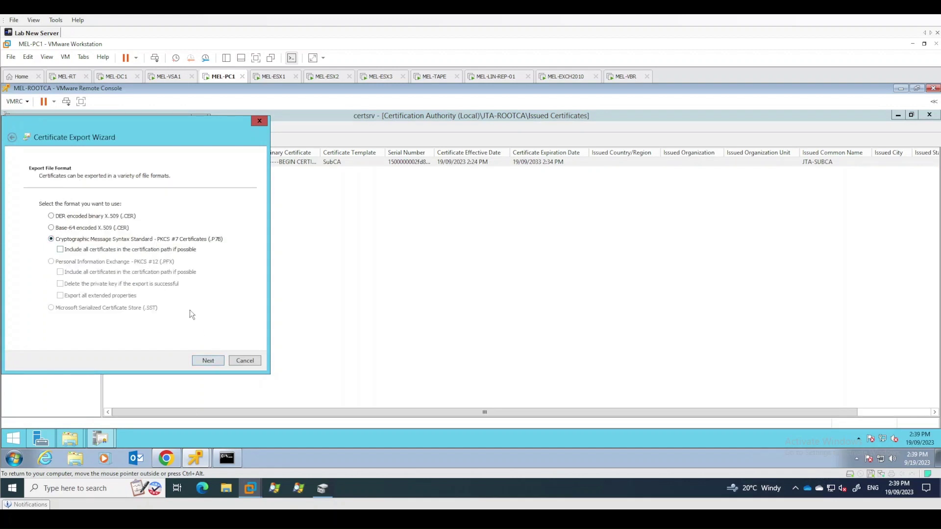
left_click(208, 362)
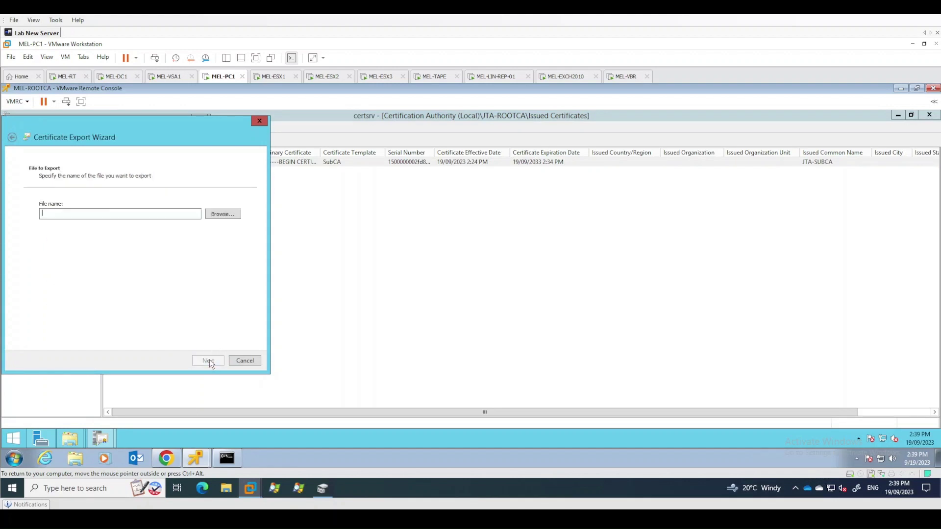
left_click(221, 214)
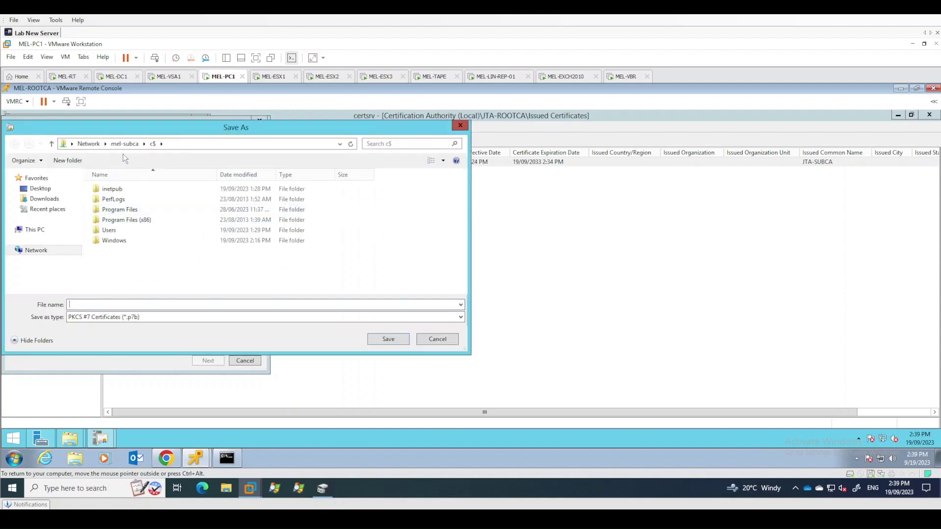
left_click(118, 304)
type("MEL-SUBCA")
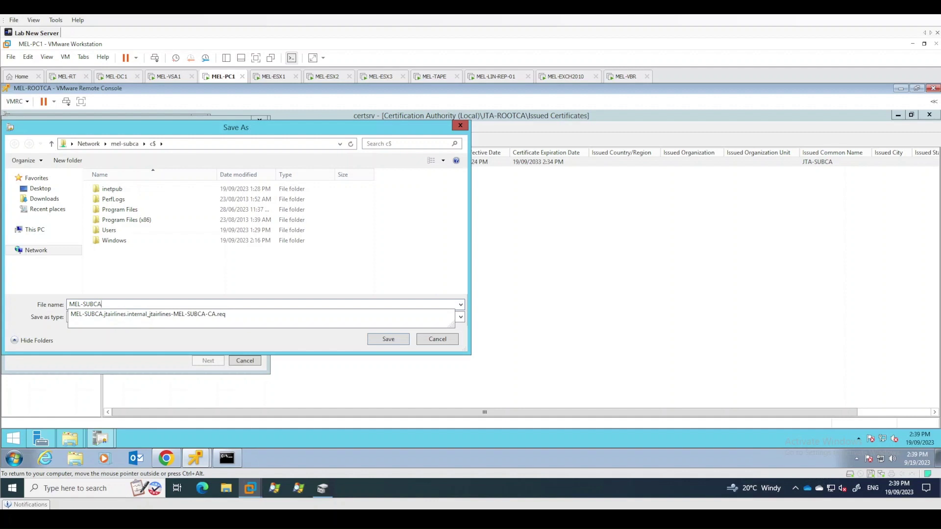
key("Return")
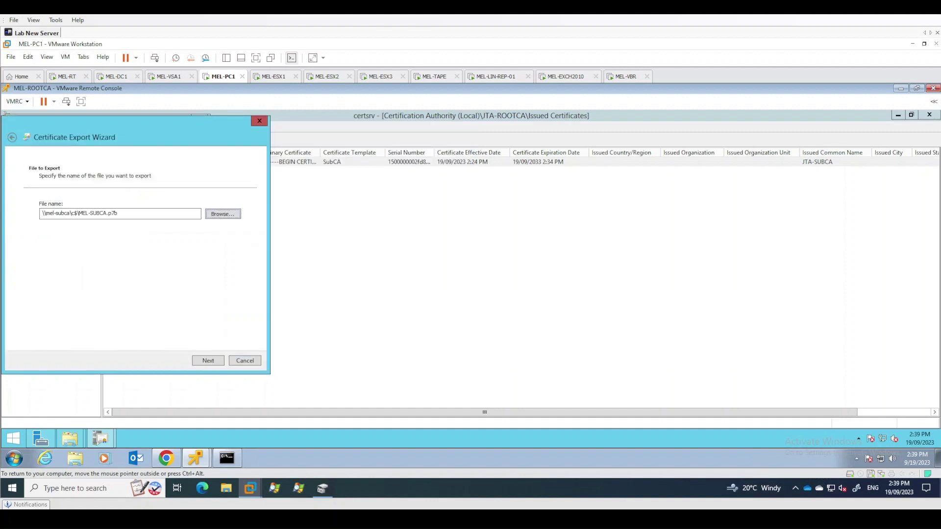
left_click(213, 360)
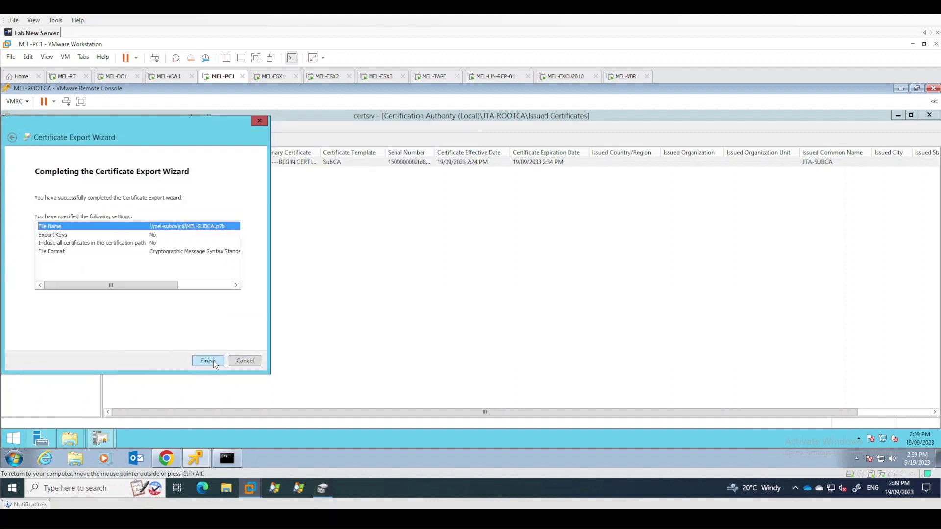
left_click(213, 361)
left_click(162, 267)
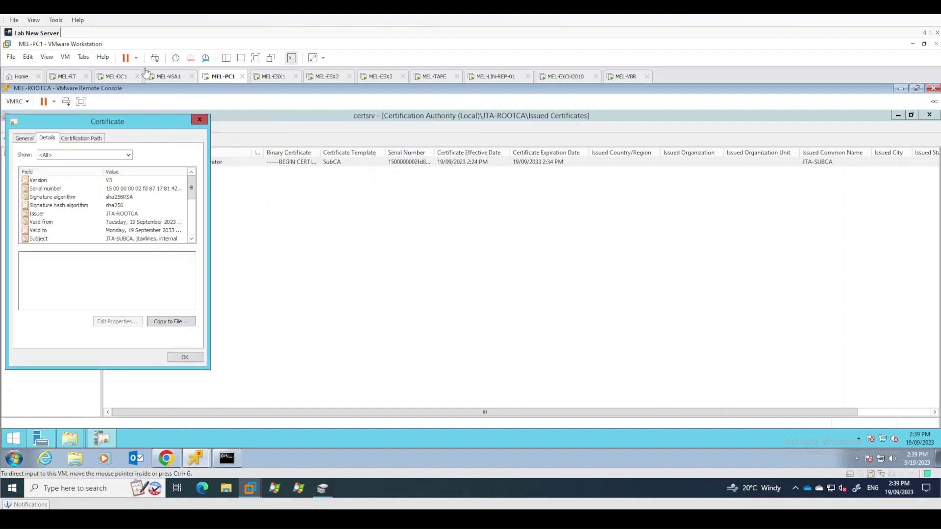
On MEL-DC1, import MEL-SUBCA.p7b into Intermediate Certification Authorities, using All Files to find it
left_click(185, 357)
left_click(117, 77)
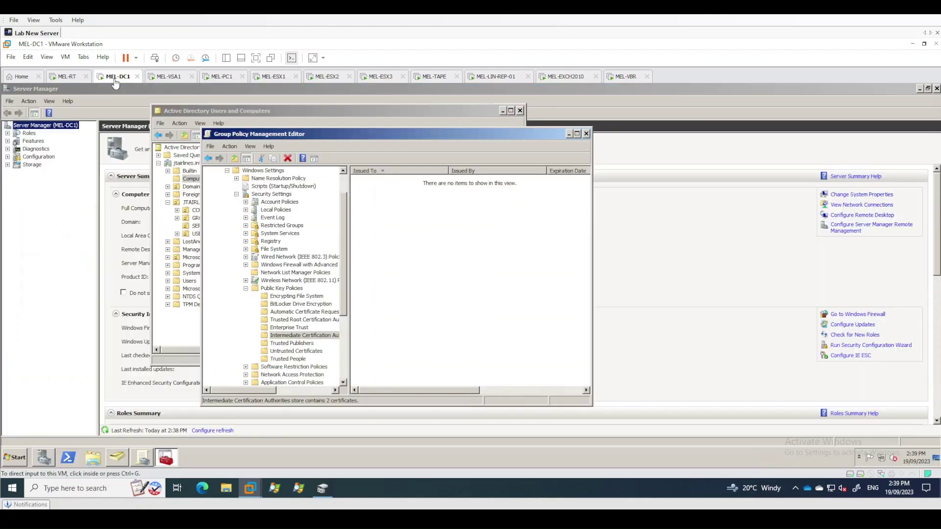
right_click(339, 335)
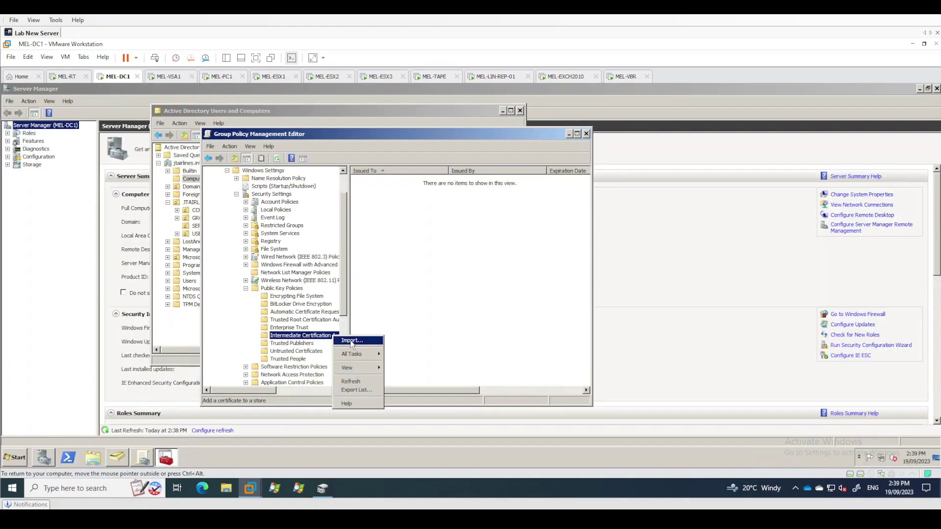
left_click(352, 343)
left_click(398, 346)
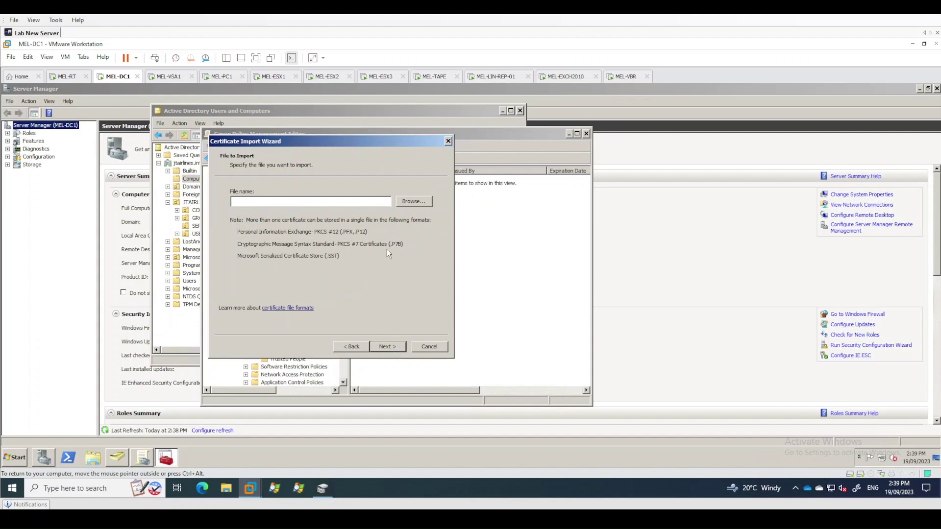
left_click(425, 201)
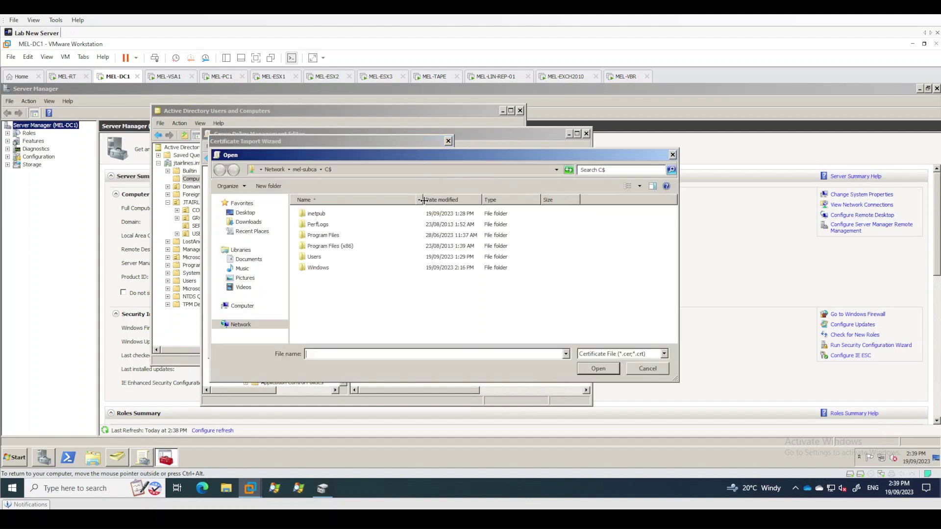
left_click(596, 355)
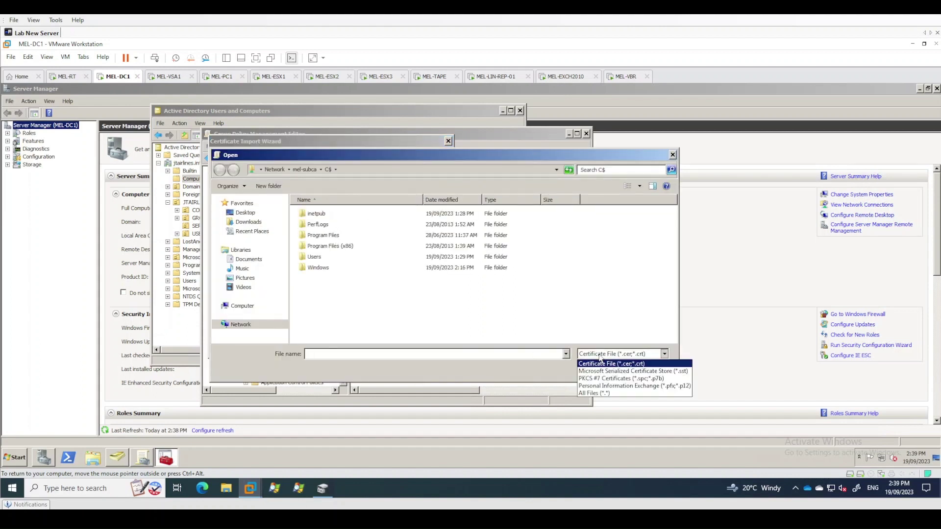
left_click(599, 388)
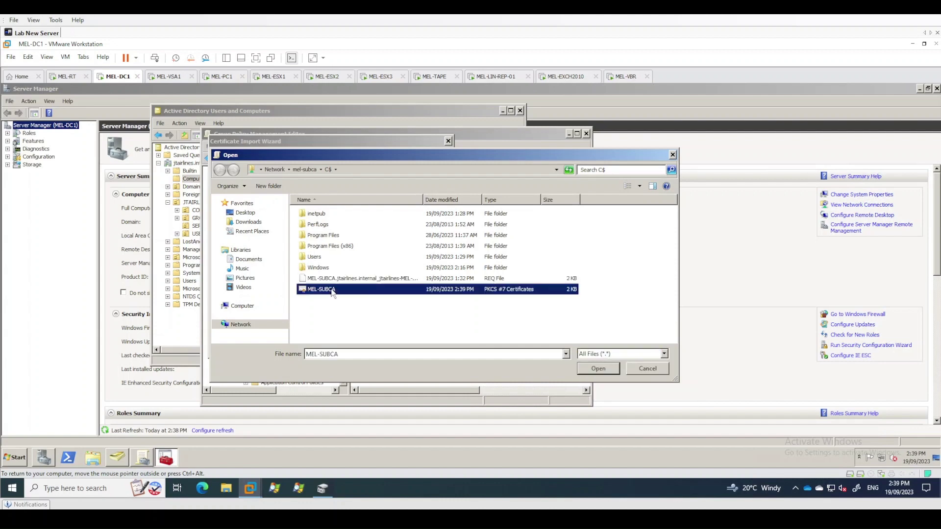
double_click(334, 289)
Finish the import and confirm JTA-SUBCA, issued by JTA-ROOTCA, is in the store
left_click(390, 347)
left_click(390, 347)
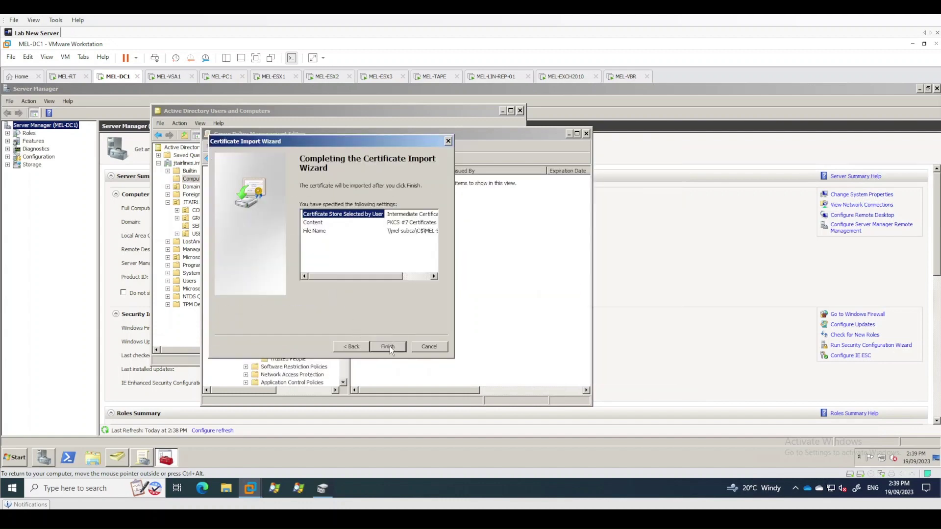
left_click(390, 347)
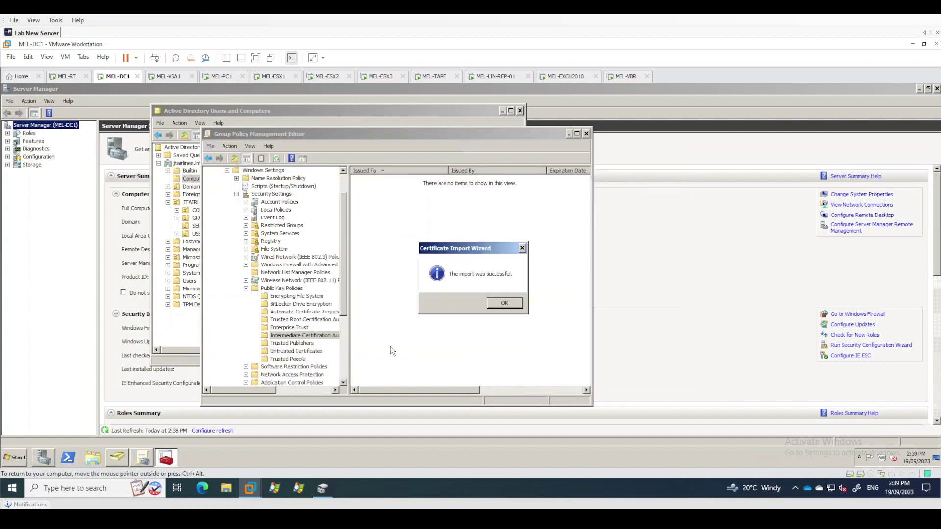
left_click(506, 303)
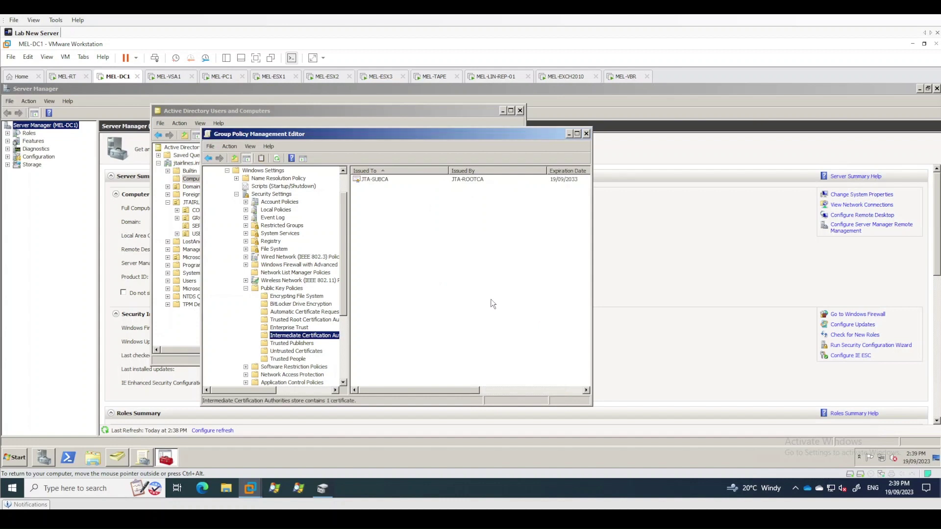
left_click(450, 243)
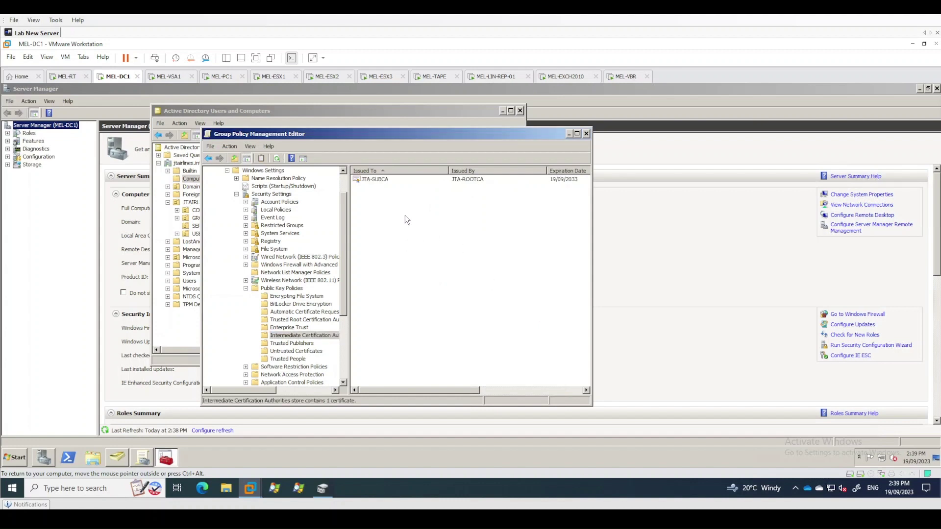
left_click(382, 180)
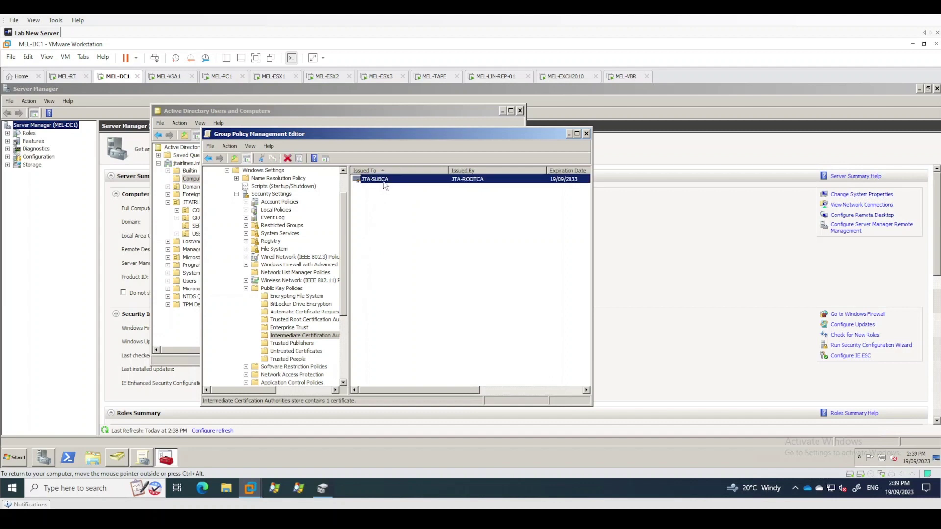
left_click(321, 320)
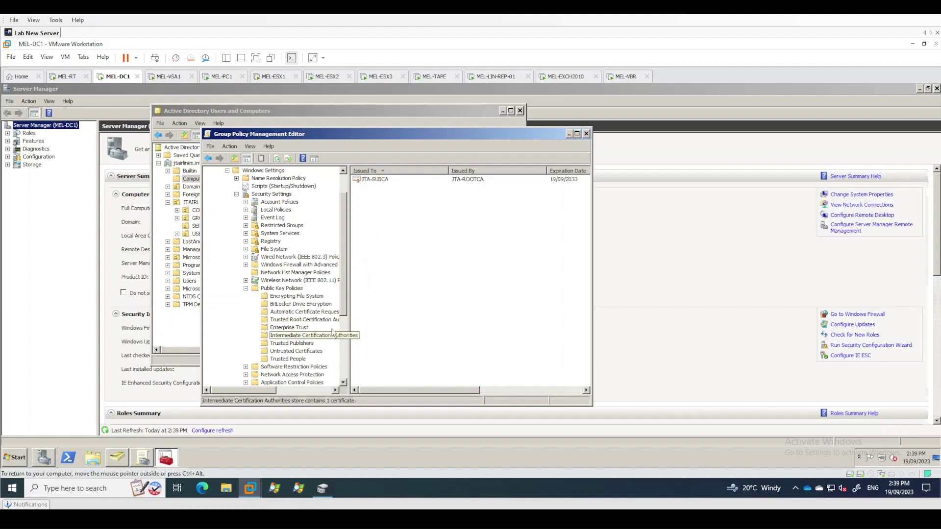
Bring up the MEL-SUBCA remote console from MEL-PC1
left_click(232, 77)
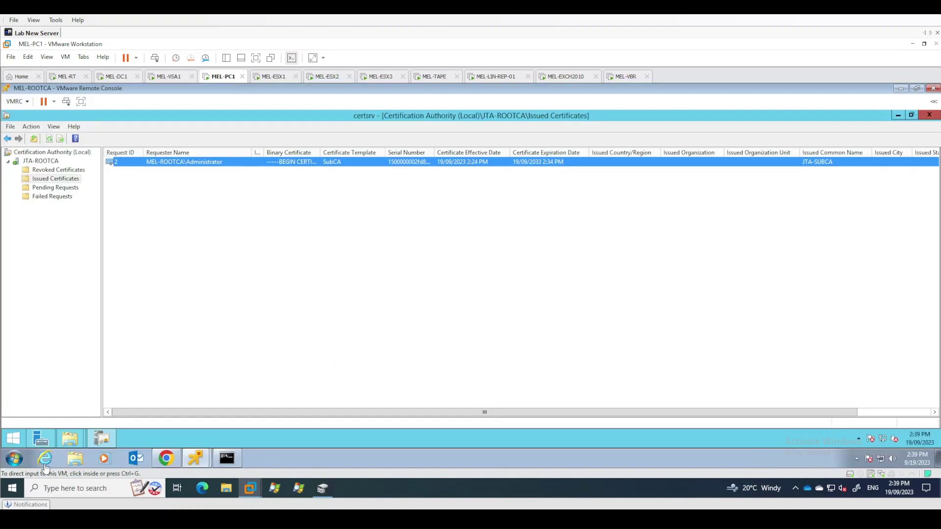
left_click(202, 463)
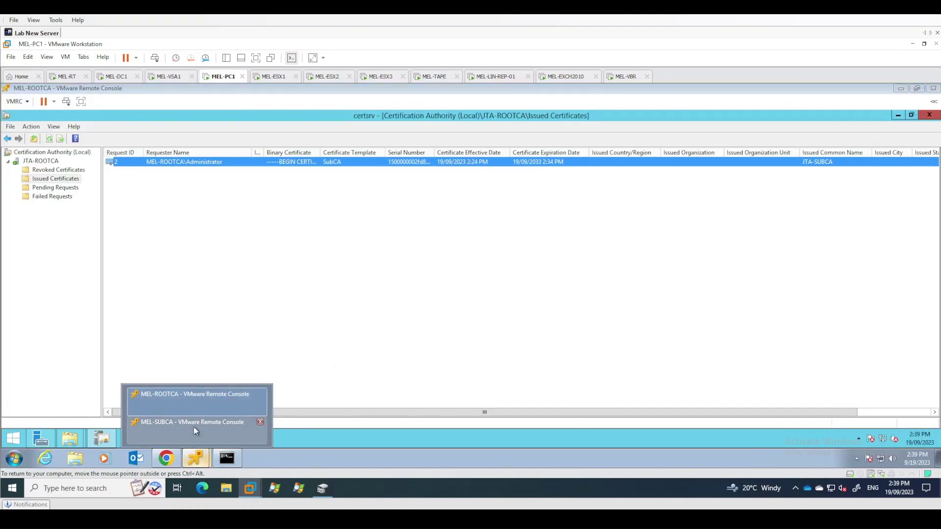
left_click(193, 426)
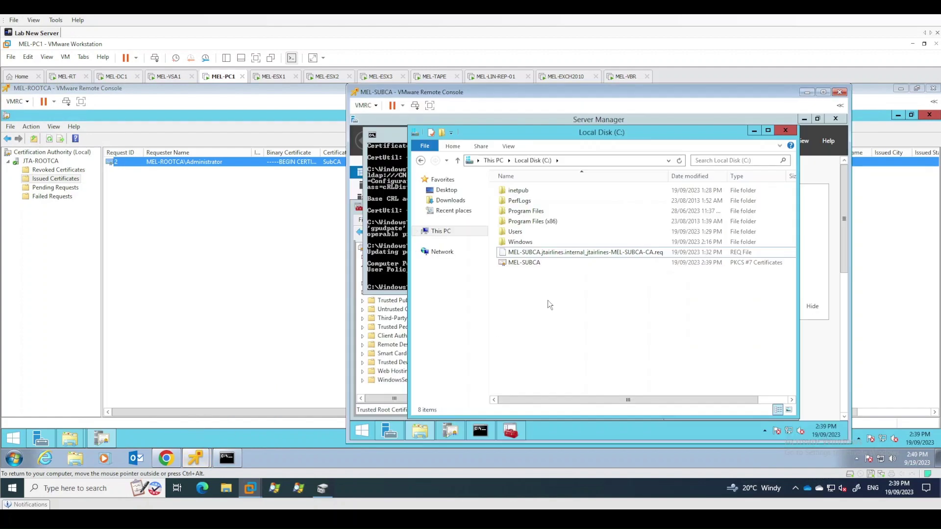
Close the certificate manager, Command Prompt and Local Disk (C:) windows on MEL-SUBCA
left_click(400, 255)
left_click(390, 329)
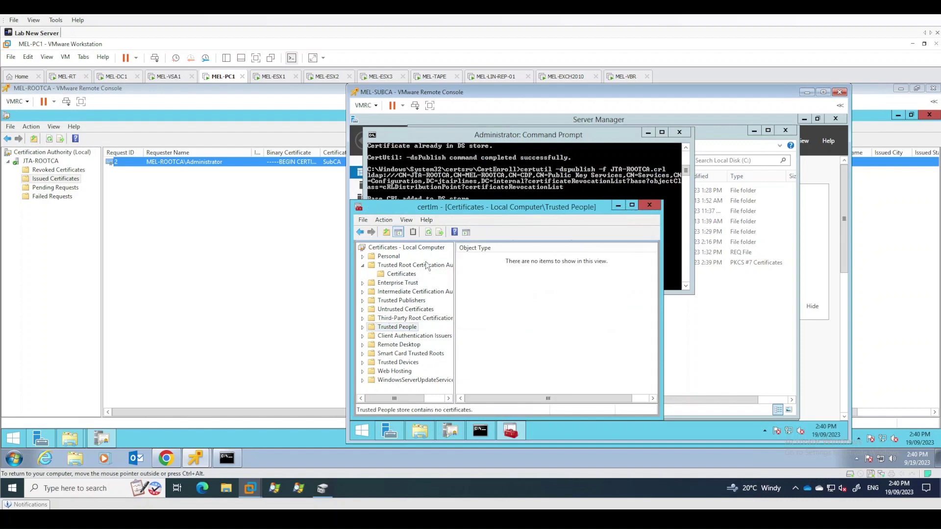
left_click_drag(460, 208, 502, 181)
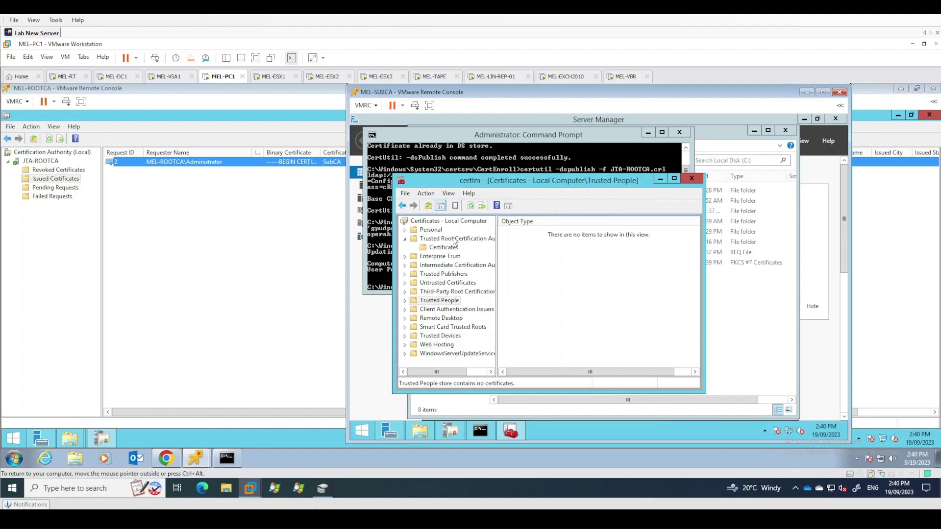
left_click(692, 178)
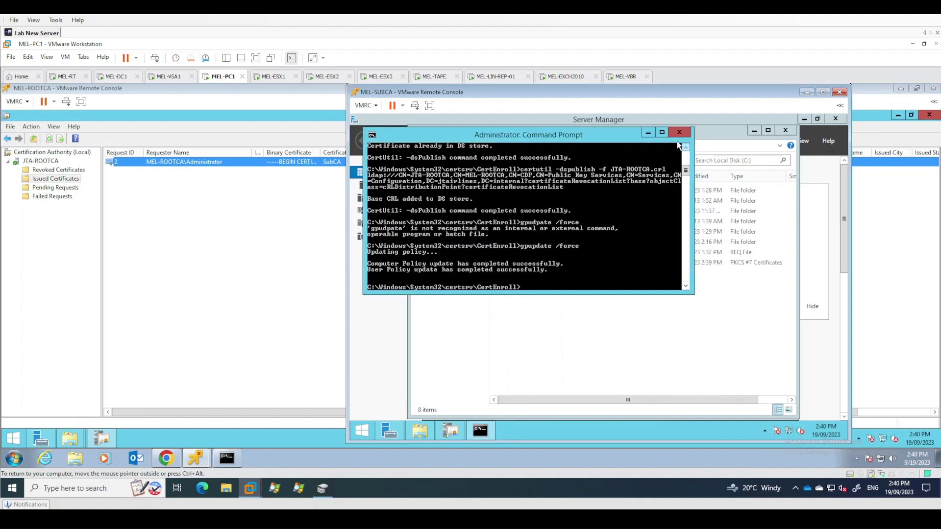
left_click(679, 133)
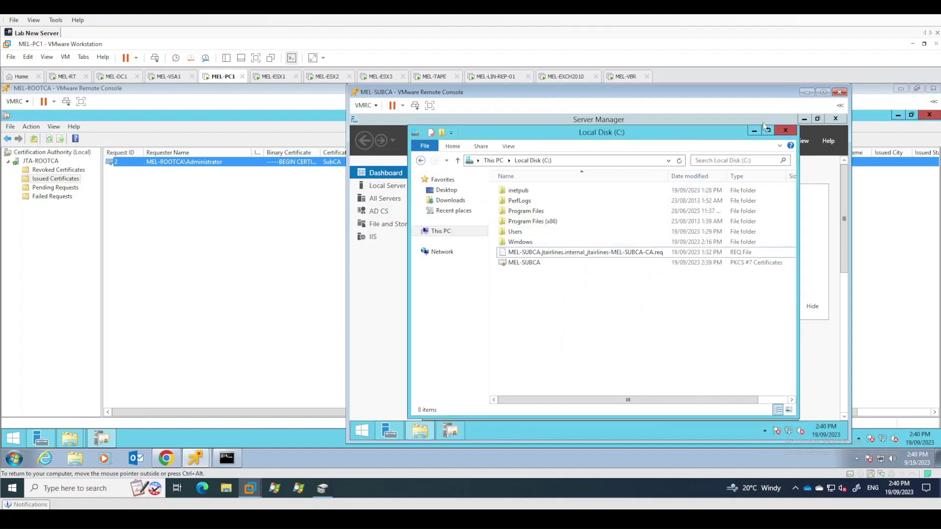
left_click(782, 129)
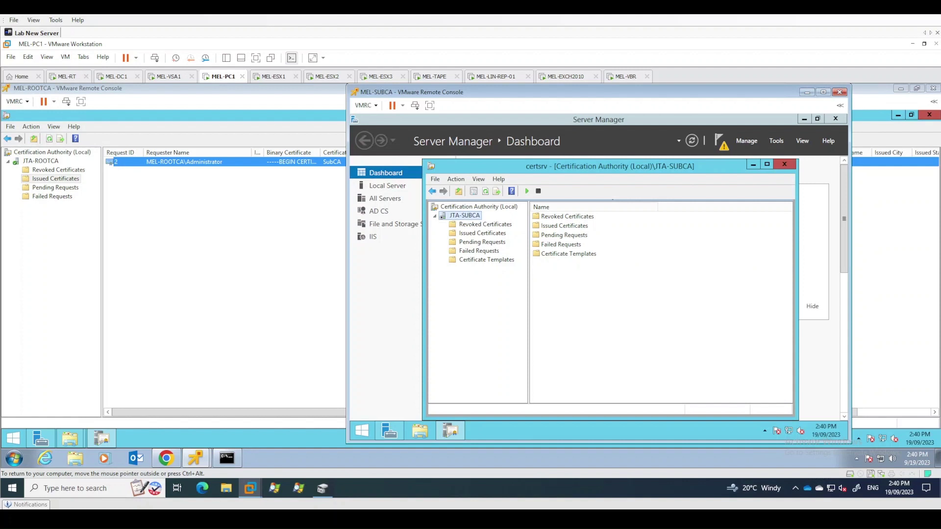
Install CA Certificate on JTA-SUBCA using the MEL-SUBCA file from Local Disk (C:)
right_click(474, 217)
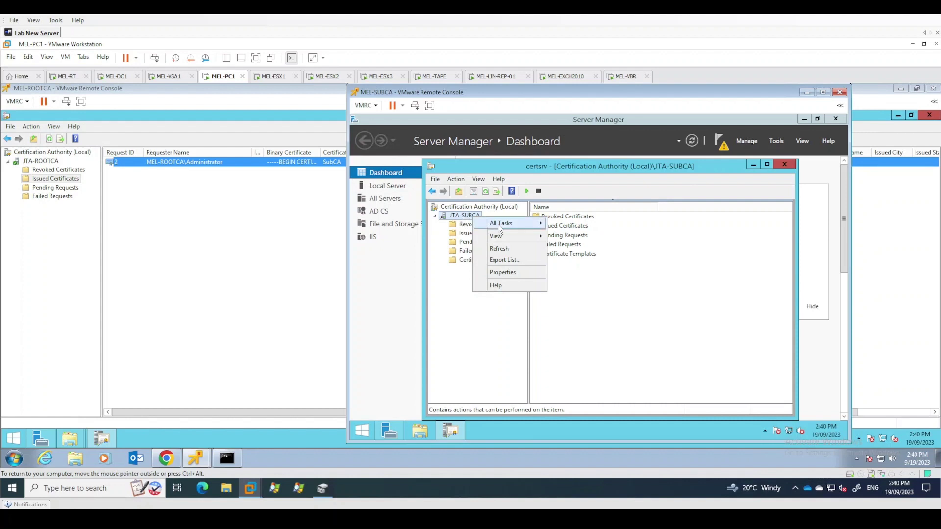
mouse_move(500, 224)
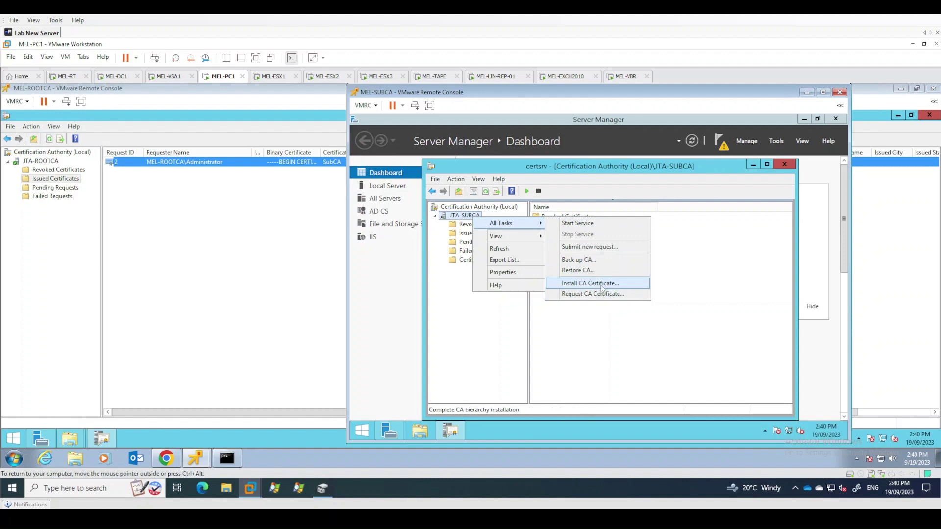
left_click(602, 285)
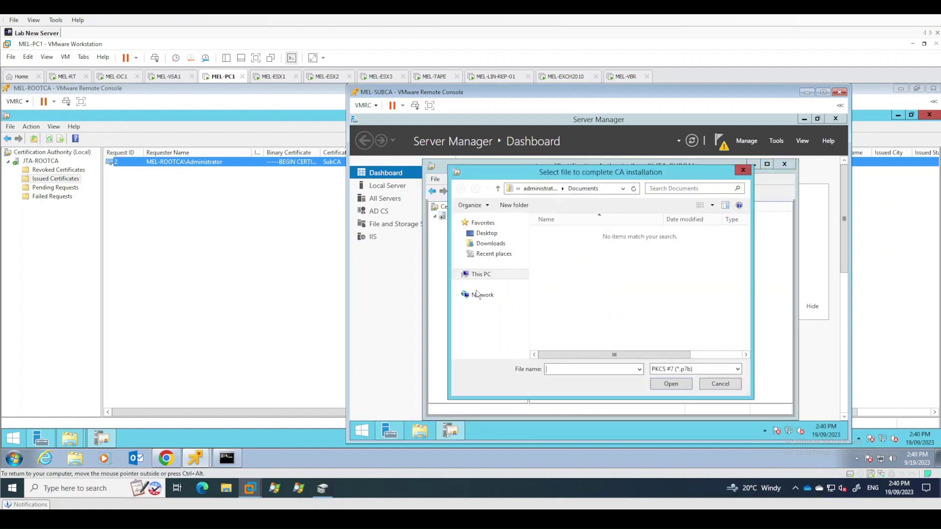
left_click(480, 274)
double_click(586, 354)
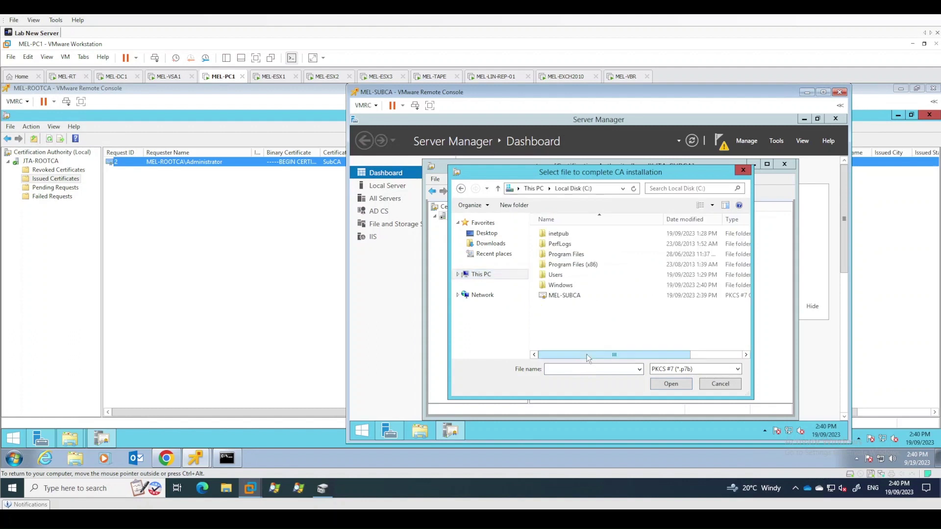
left_click(560, 296)
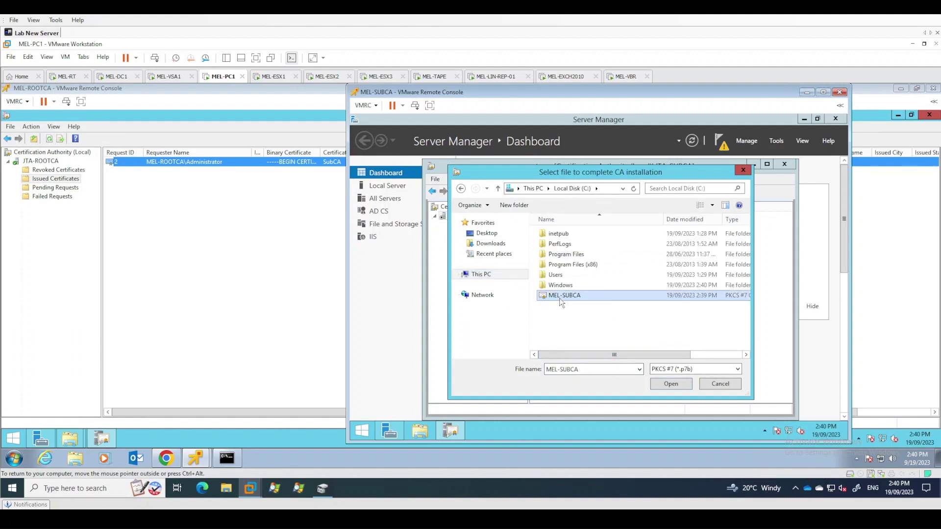
left_click(670, 384)
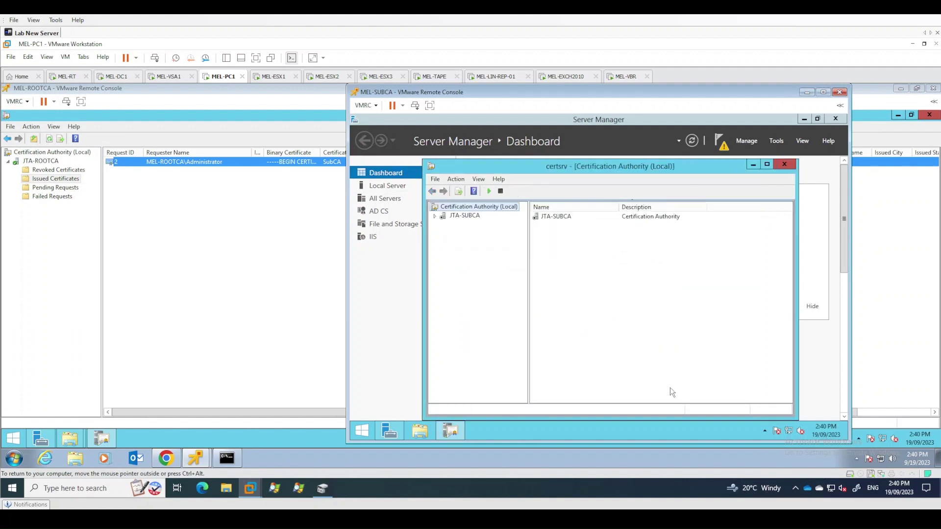
Start the stopped JTA-SUBCA certificate service via All Tasks > Start Service
right_click(452, 217)
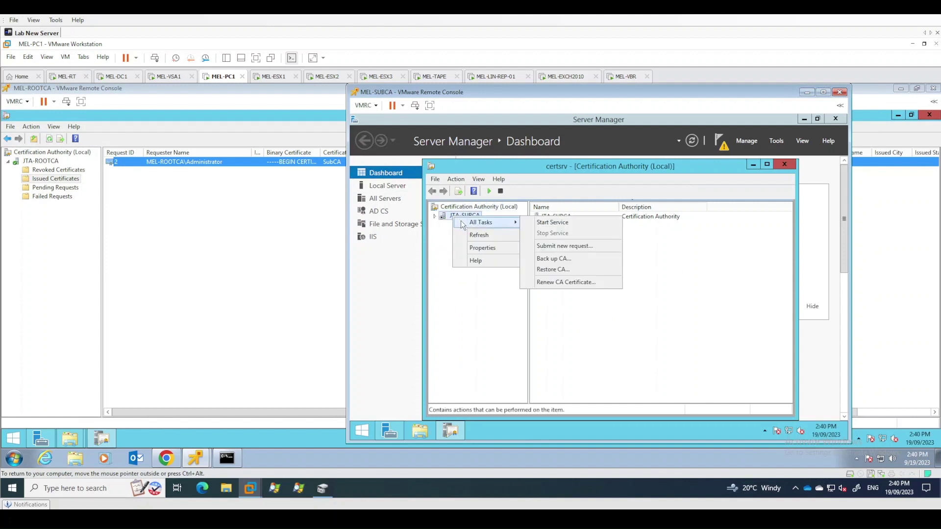
left_click(478, 247)
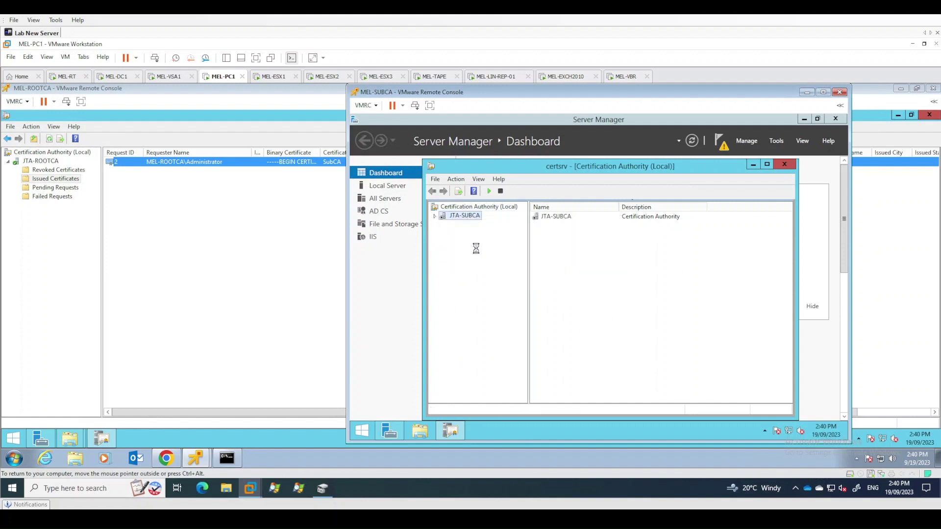
left_click(683, 309)
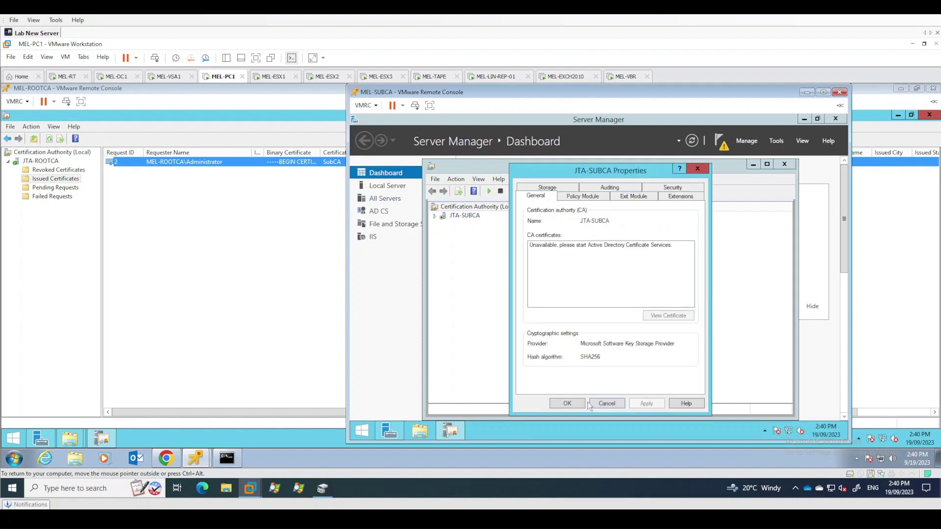
left_click(608, 405)
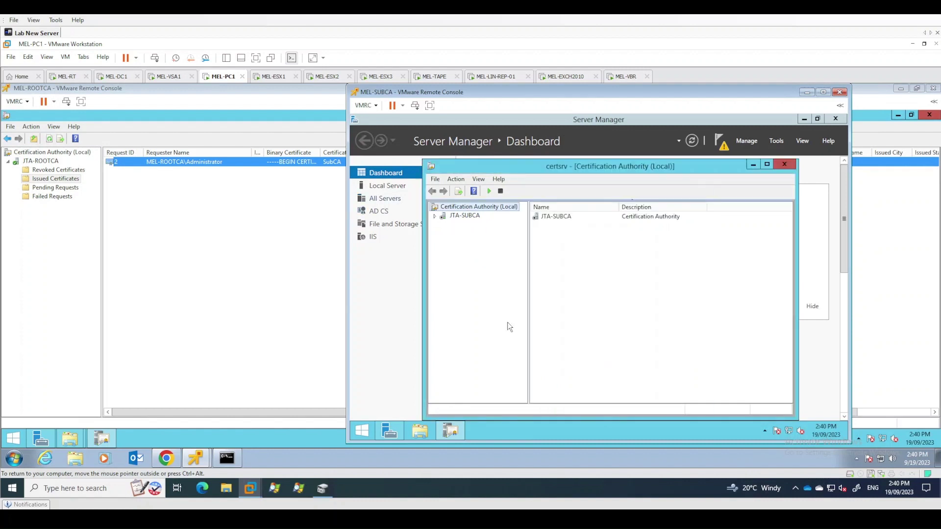
right_click(461, 217)
mouse_move(488, 222)
left_click(556, 225)
View JTA-SUBCA's CA certificate from its Properties, issued by JTA-ROOTCA
left_click(435, 217)
right_click(464, 217)
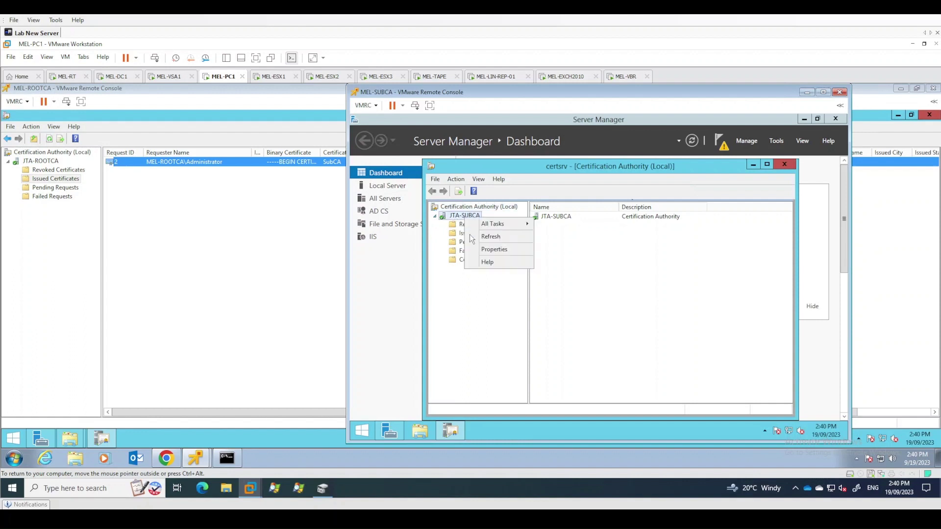
left_click(493, 250)
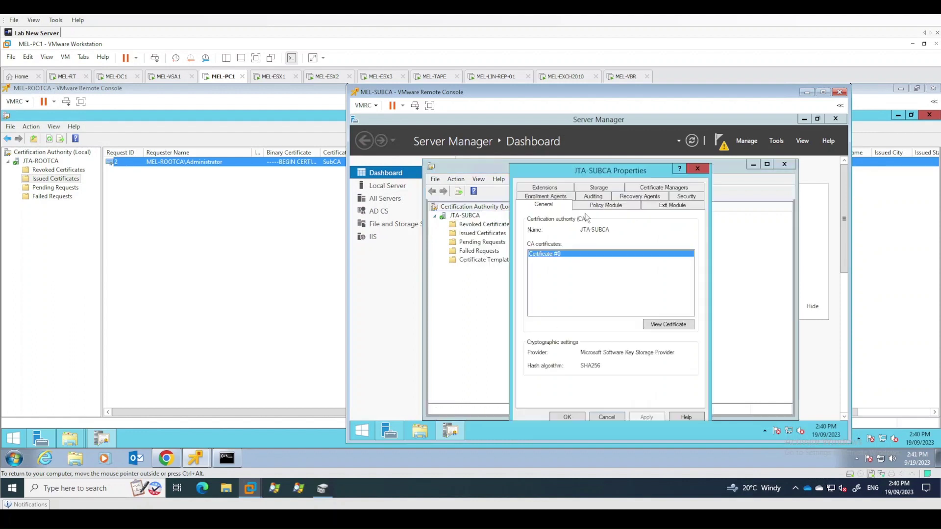
left_click(672, 324)
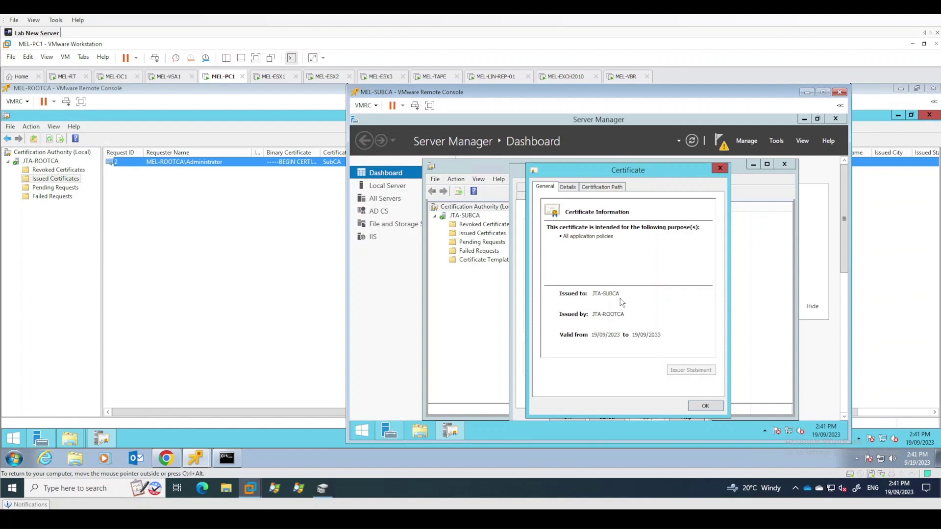
Check the certificate's signature hash algorithm and issuer in the Details tab
left_click(568, 188)
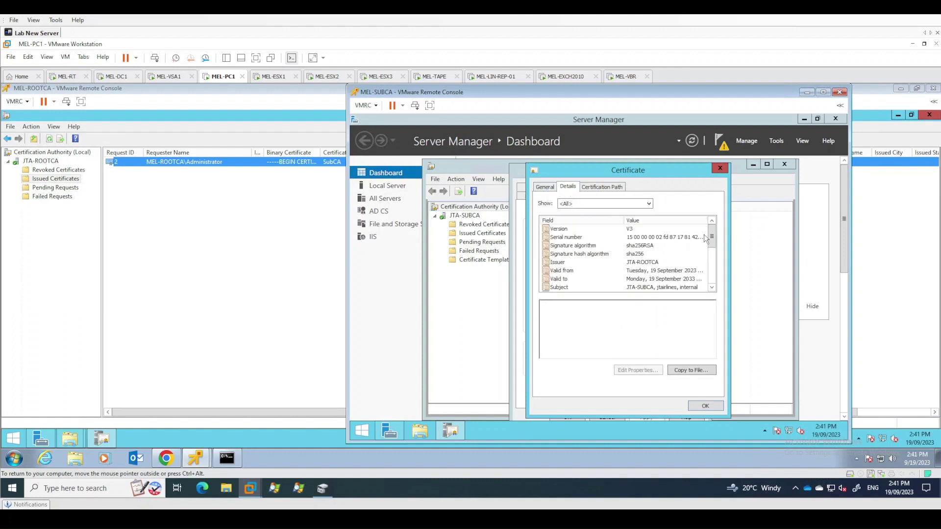
left_click(641, 255)
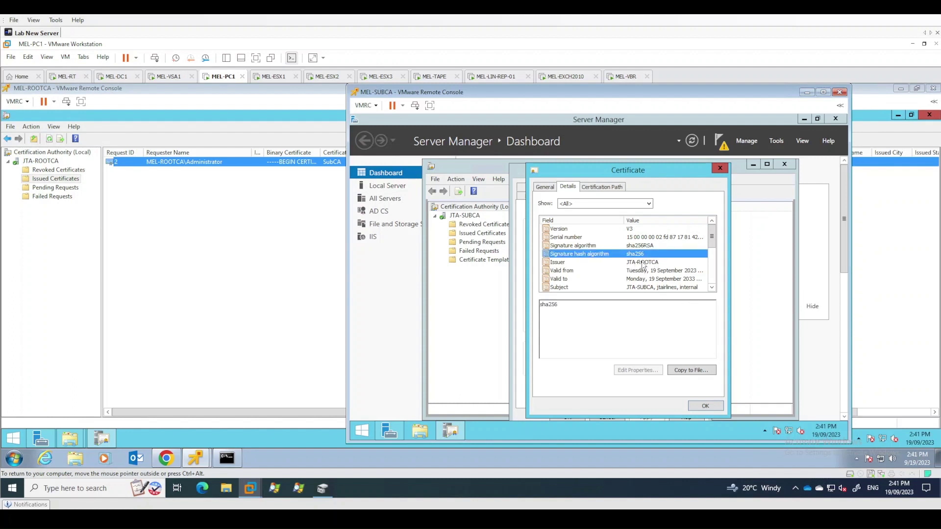
left_click(633, 263)
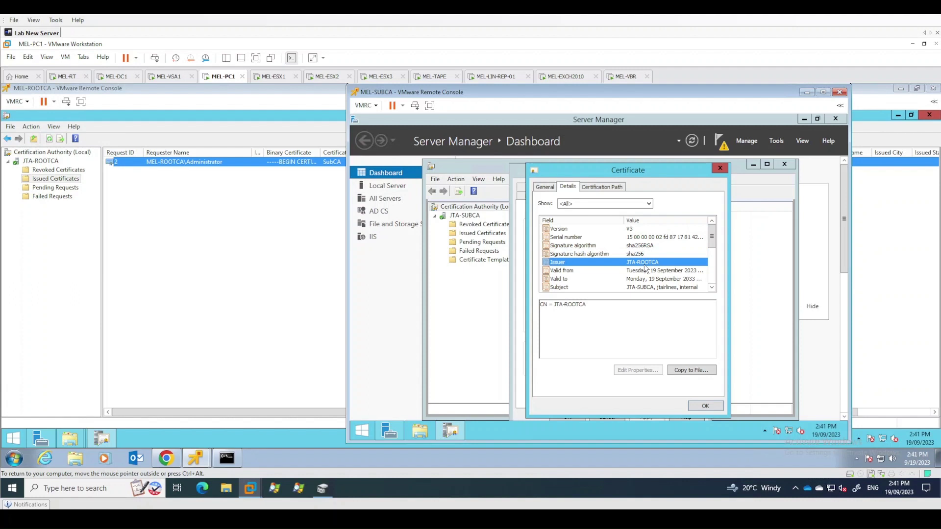
left_click(712, 288)
left_click(712, 288)
left_click(713, 288)
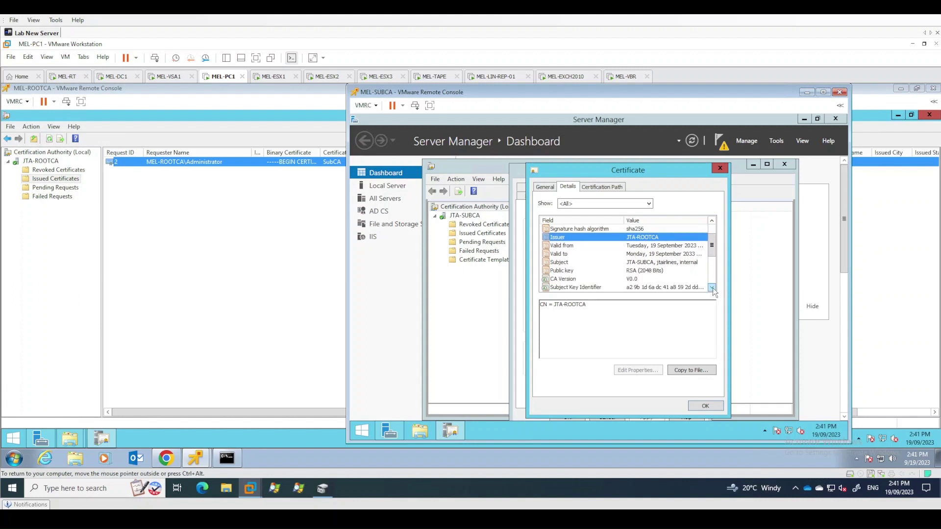
left_click(712, 288)
left_click(713, 289)
left_click(712, 288)
left_click(712, 288)
left_click(712, 288)
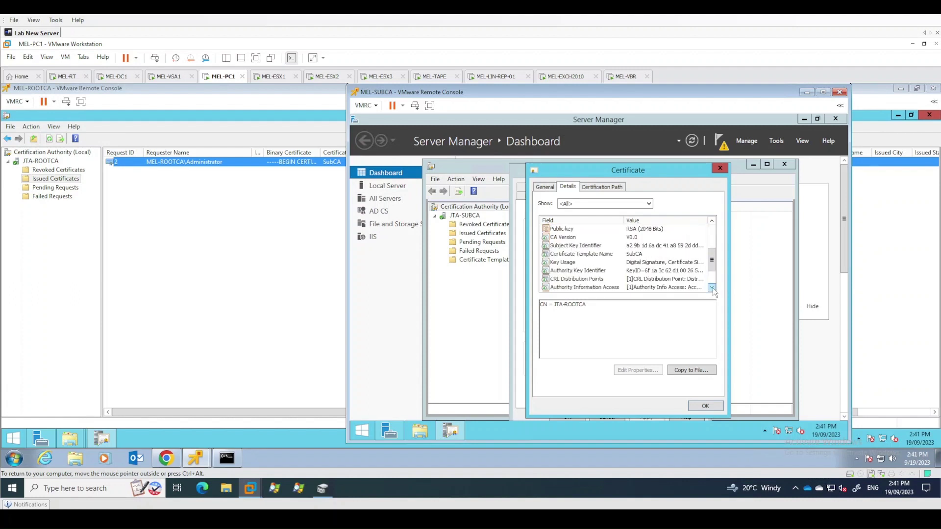
Verify the CRL Distribution Points http URL points to mel-subca and JTA-ROOTCA.crl
left_click(576, 282)
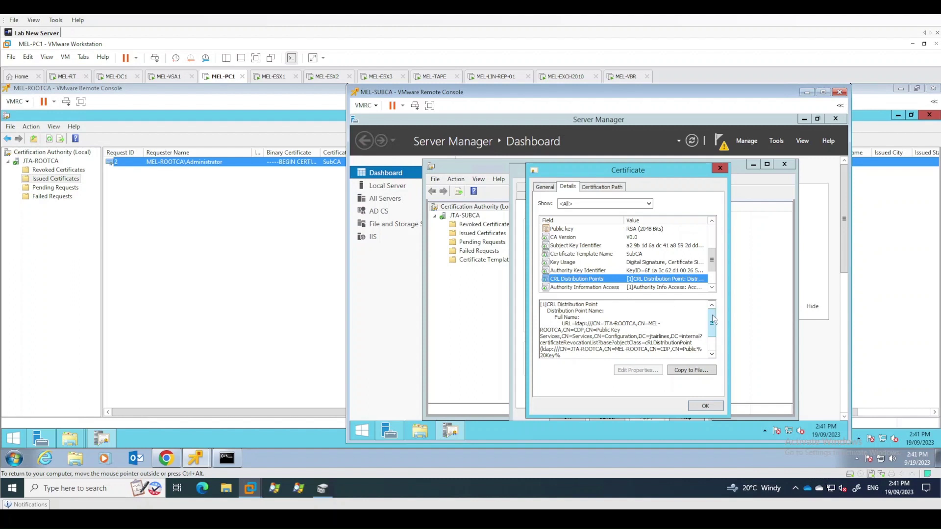
left_click_drag(712, 317, 713, 335)
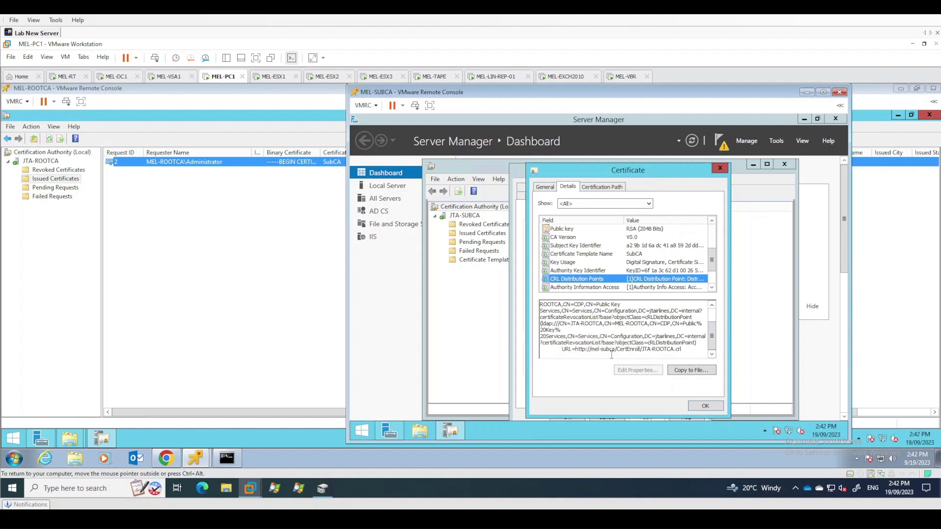
left_click_drag(599, 349, 616, 349)
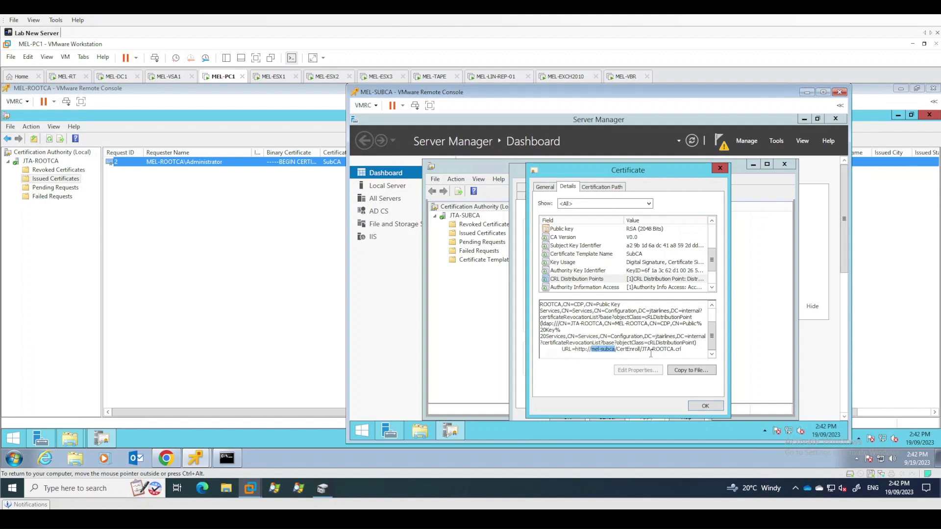
left_click_drag(642, 349, 692, 349)
left_click(672, 349)
left_click_drag(576, 349, 686, 351)
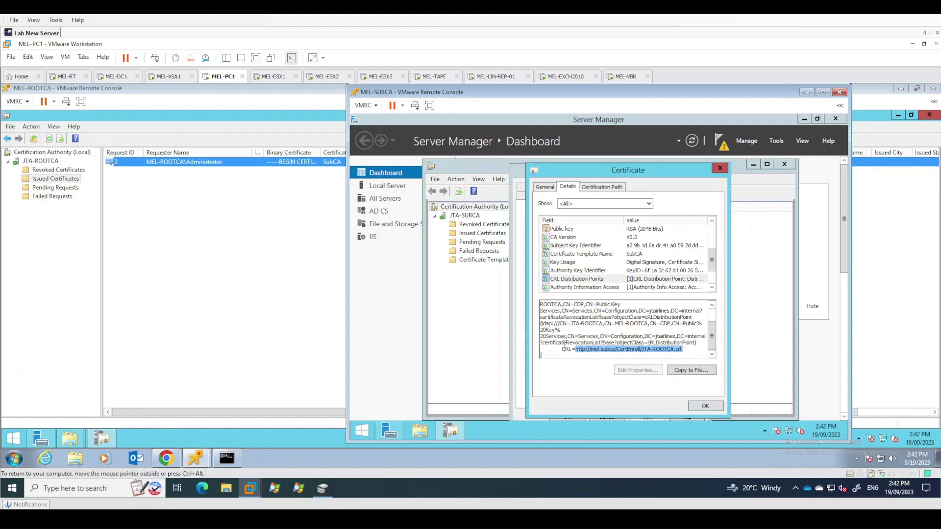
left_click_drag(551, 302, 687, 351)
left_click(572, 350)
Verify the Authority Information Access http URL, then close the certificate
left_click(636, 288)
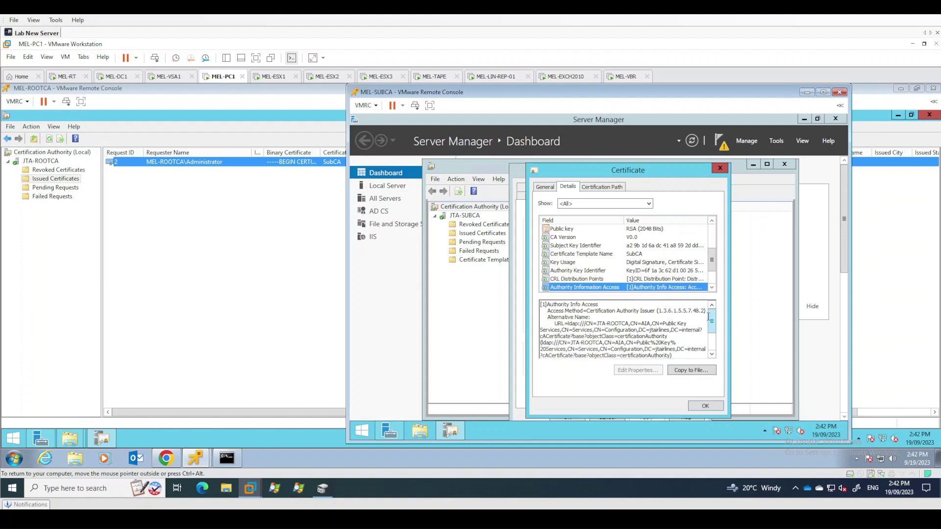
left_click_drag(711, 315, 717, 346)
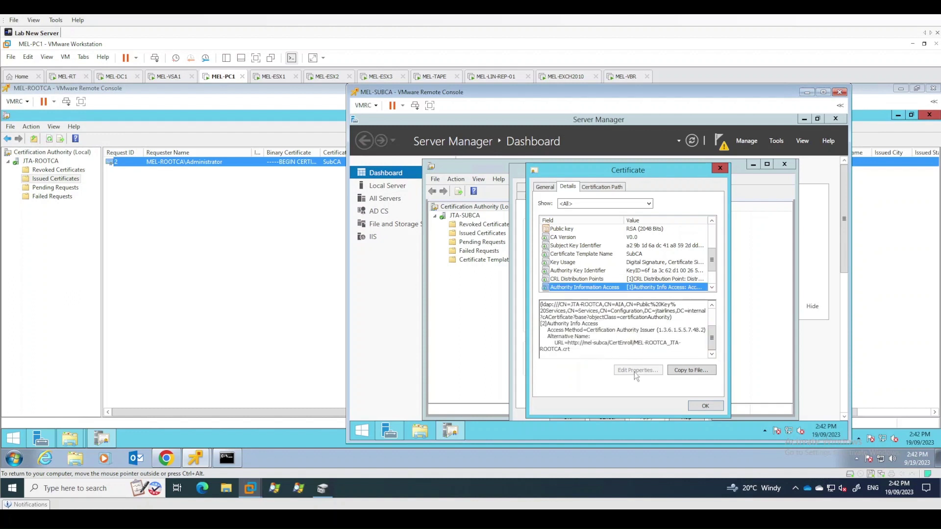
left_click(616, 343)
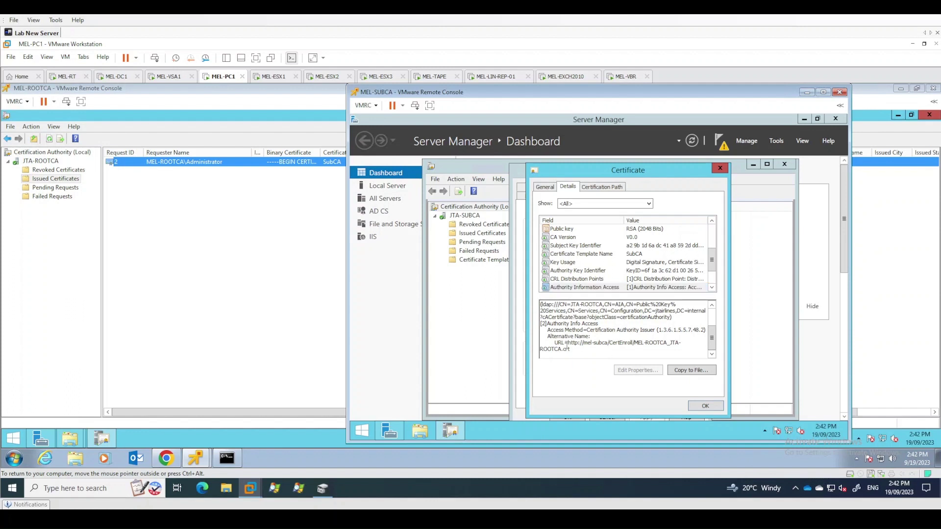
left_click_drag(568, 343, 588, 362)
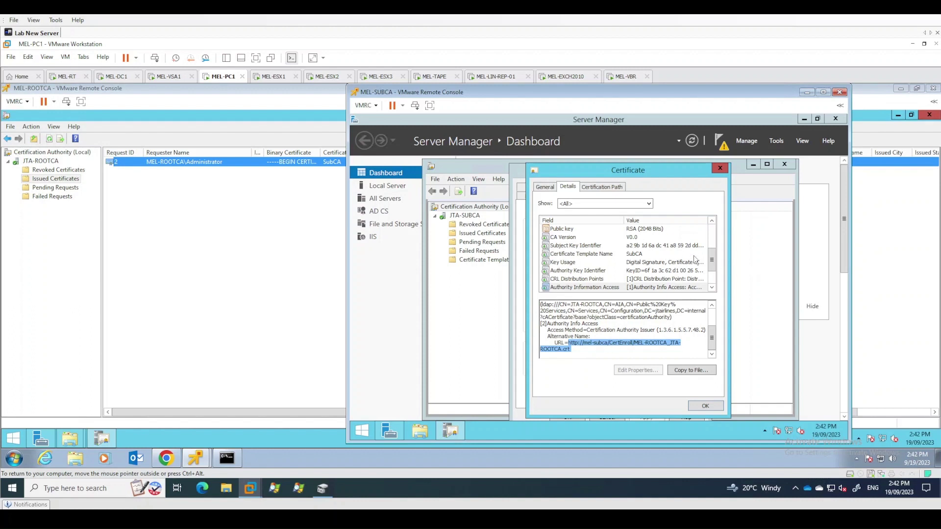
scroll(710, 267, "up", 3)
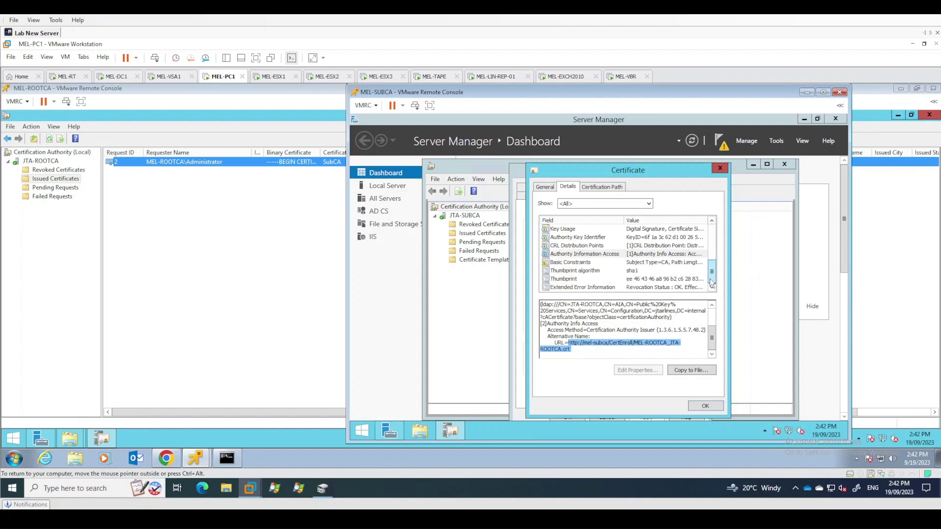
left_click(706, 406)
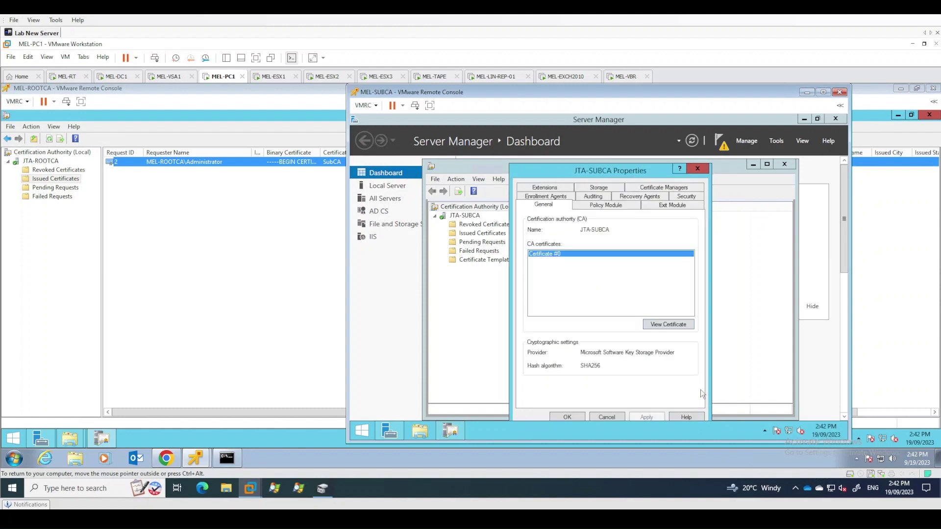
Review Revoked Certificates properties: CRL every 1 week, delta CRL every 1 day, and keep them
left_click(568, 417)
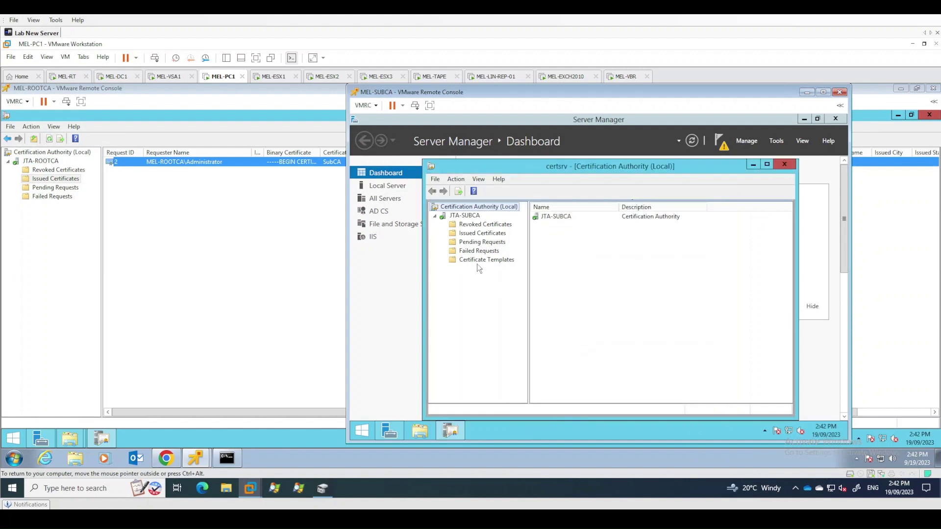
right_click(469, 217)
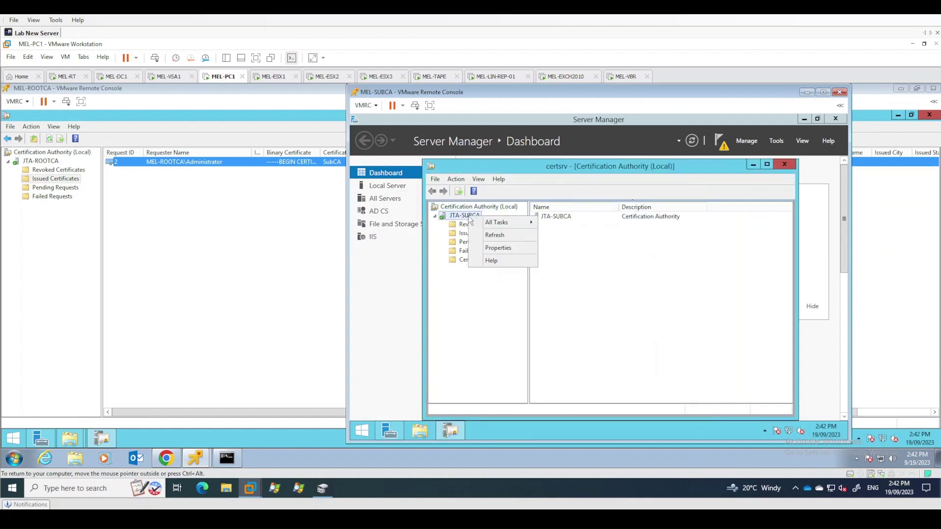
left_click(501, 248)
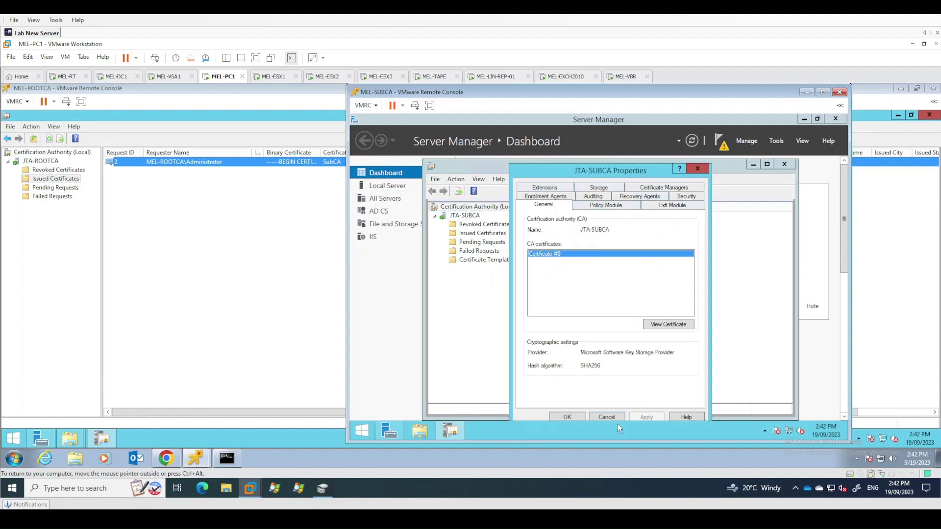
left_click(607, 417)
right_click(503, 228)
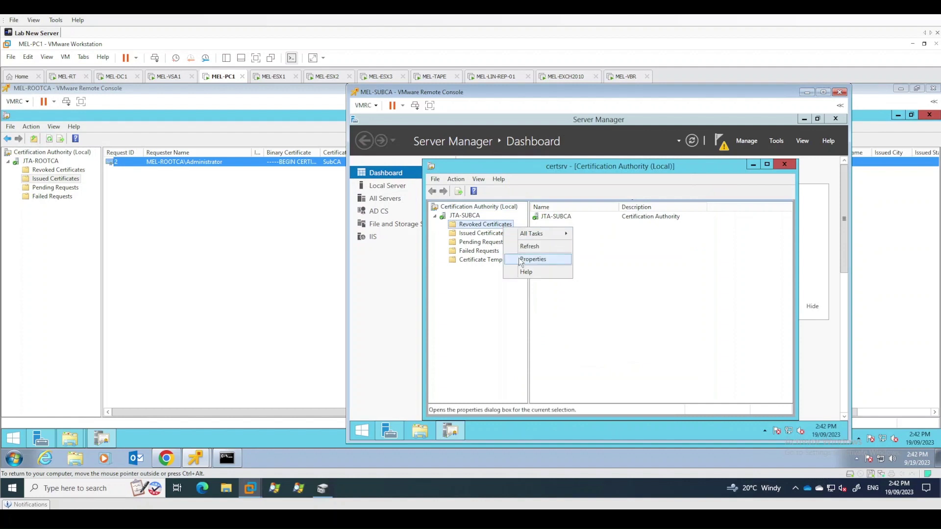
left_click(549, 253)
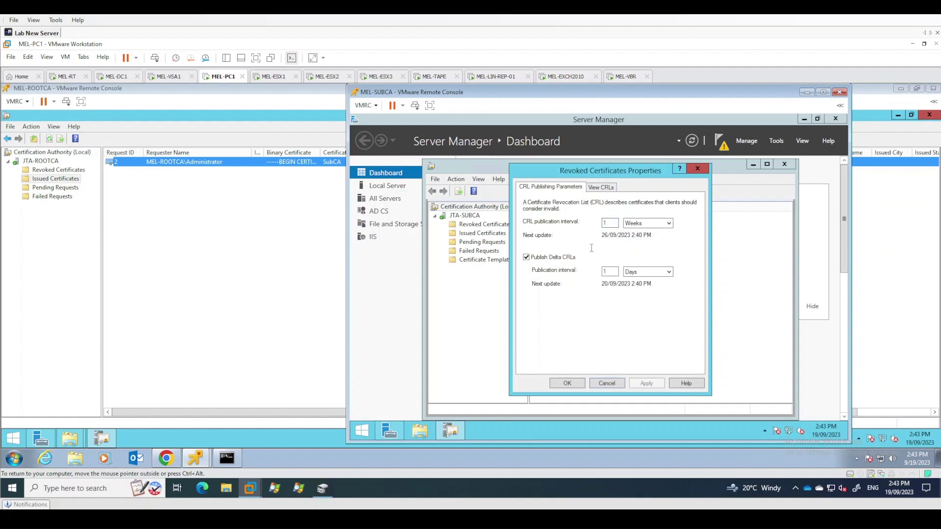
left_click(615, 271)
left_click(572, 385)
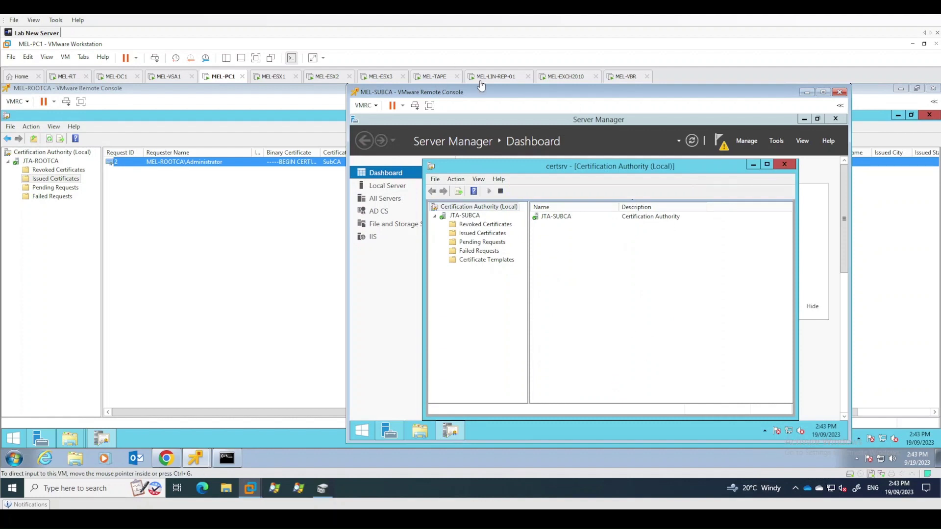
Close the Certification Authority console on MEL-ROOTCA
mouse_move(196, 458)
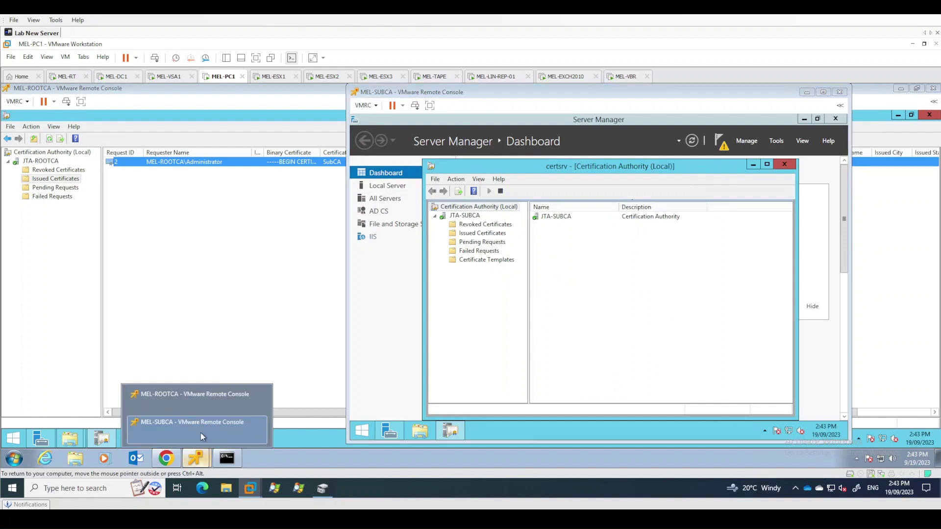
left_click(194, 394)
left_click(103, 197)
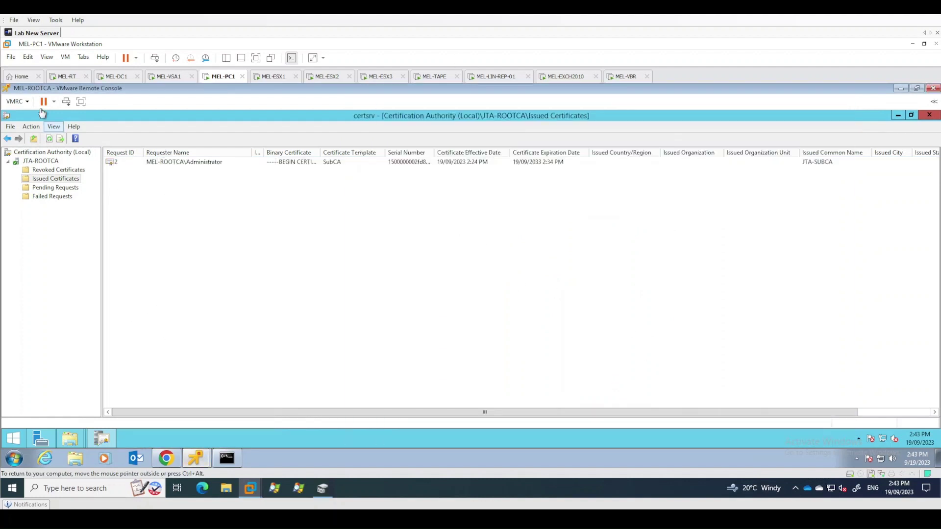
left_click(922, 116)
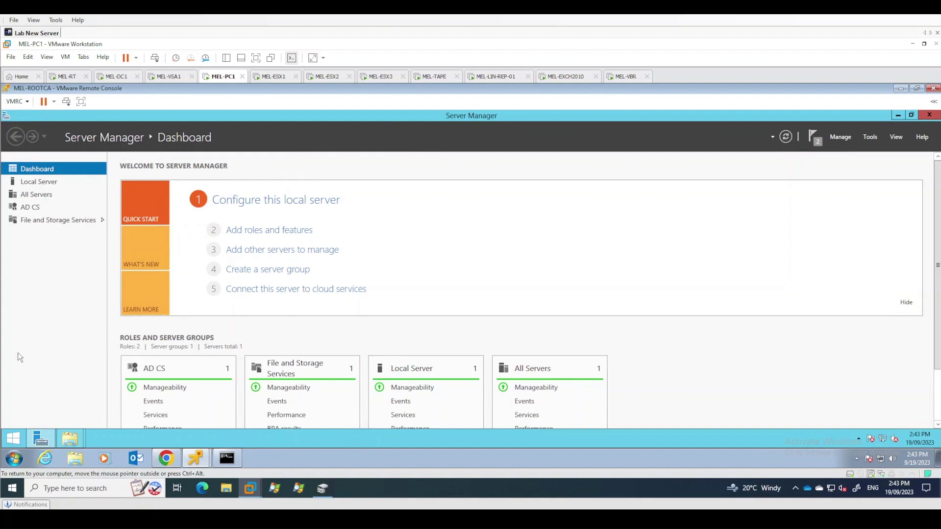
Shut down MEL-ROOTCA with reason Hardware Maintenance (Unplanned)
left_click(19, 438)
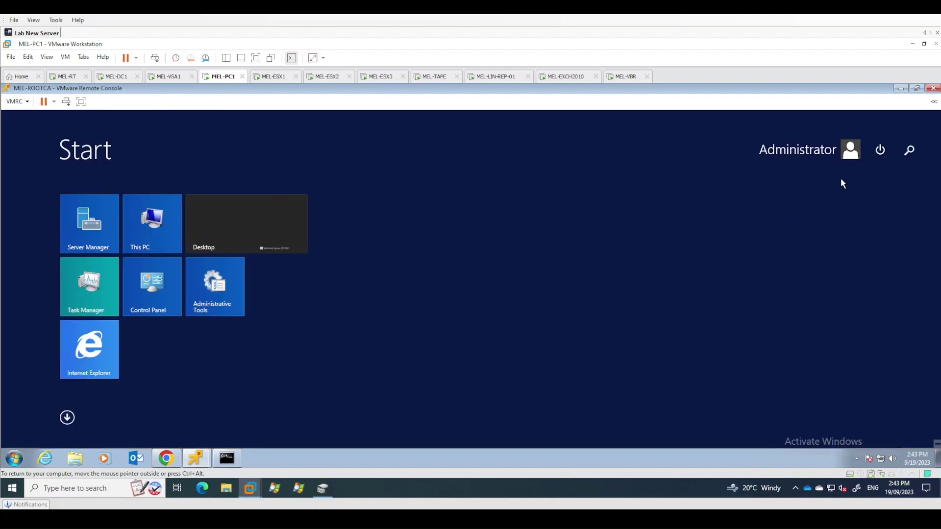
left_click(879, 150)
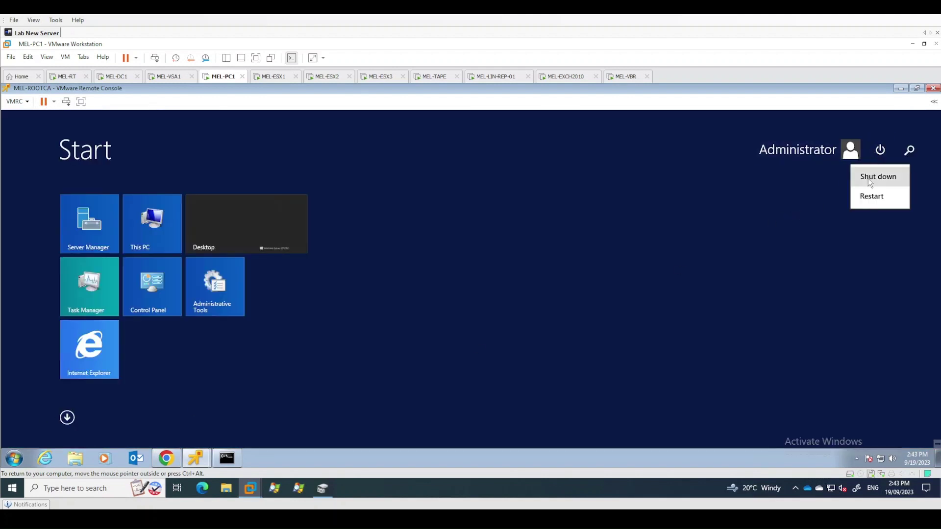
left_click(868, 179)
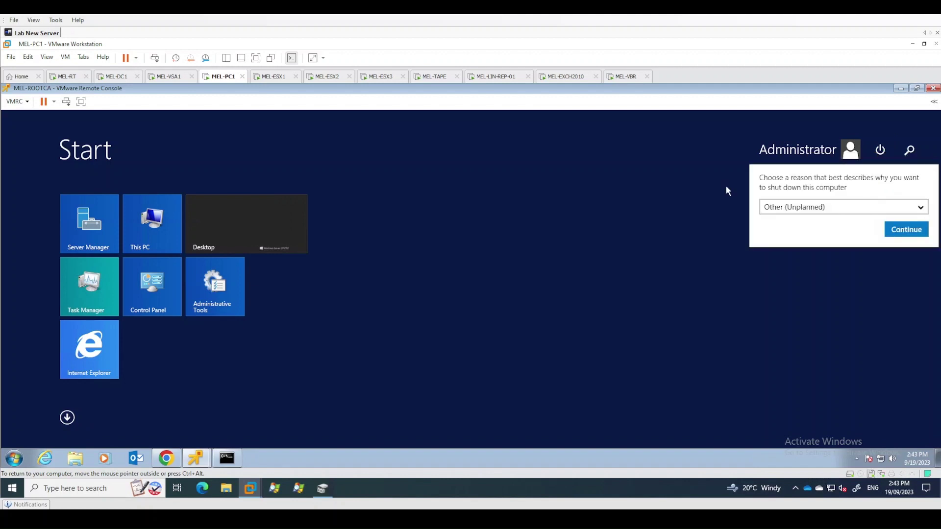
left_click(852, 207)
left_click(884, 244)
left_click(889, 228)
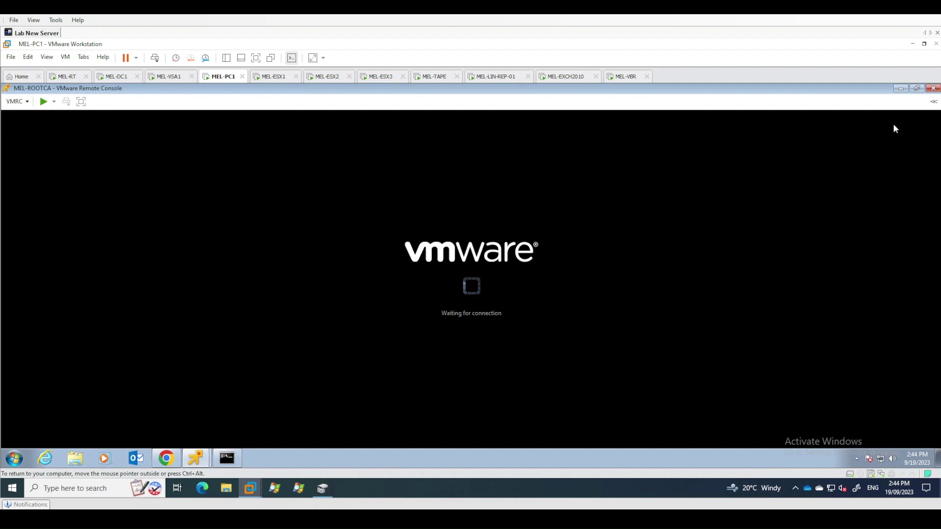
Close the ROOTCA console and check MEL-ROOTCA shows Powered Off in vSphere
left_click(933, 88)
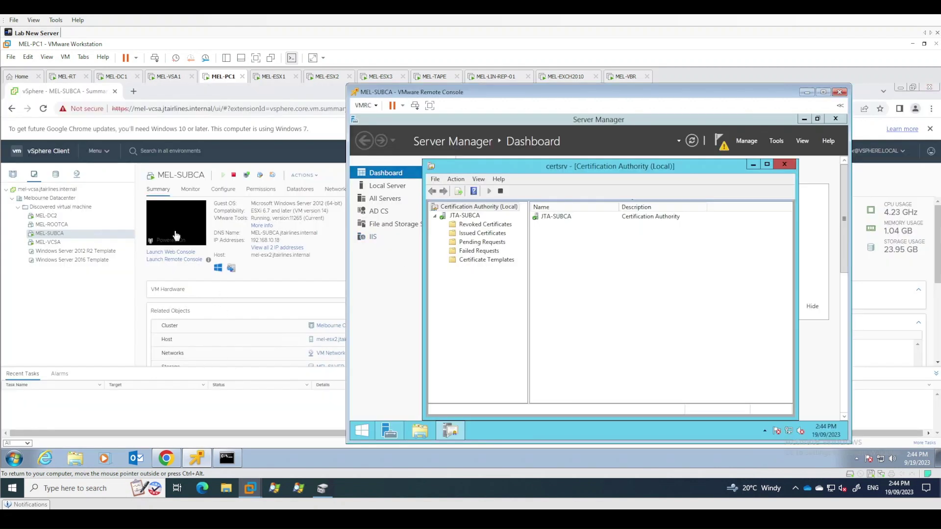
left_click(66, 302)
left_click(74, 225)
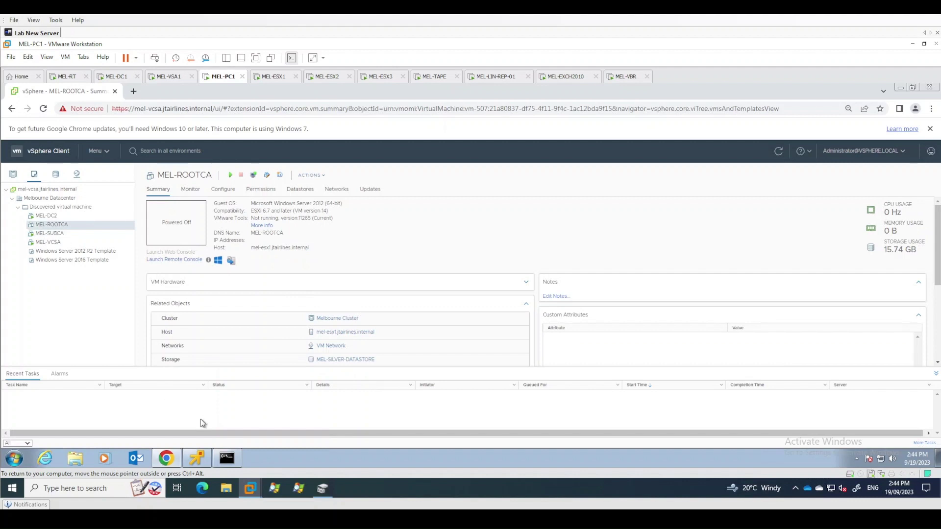
Run ping mel-rootca and confirm the destination host is unreachable
left_click(227, 458)
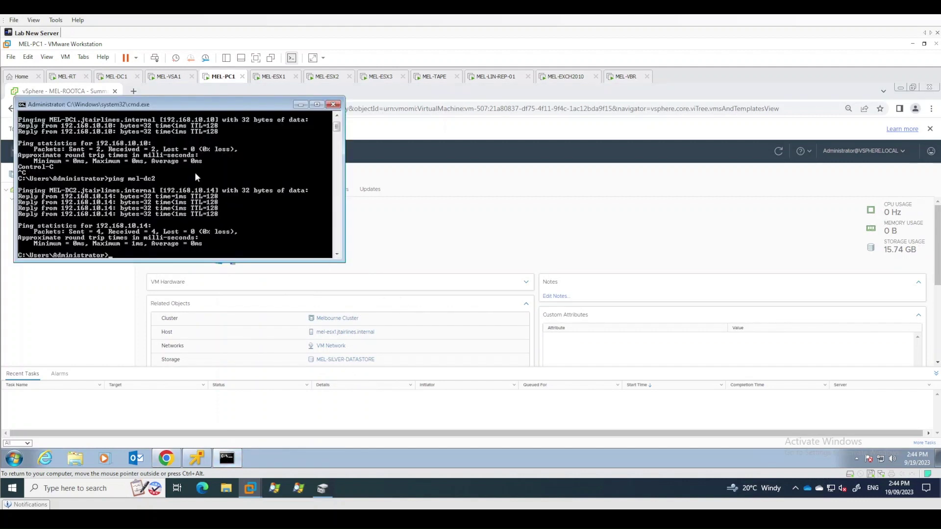
type("ping mel-rootc")
type("a")
key("Return")
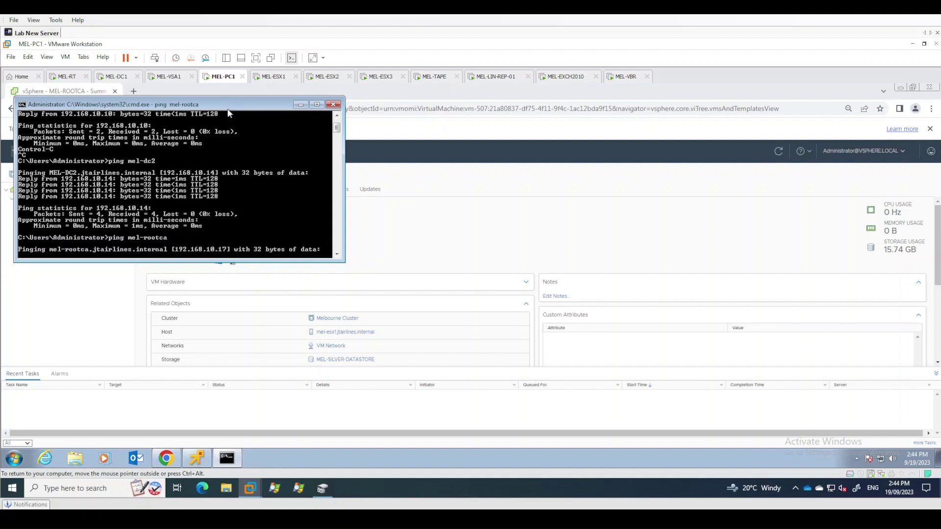
left_click_drag(229, 104, 672, 210)
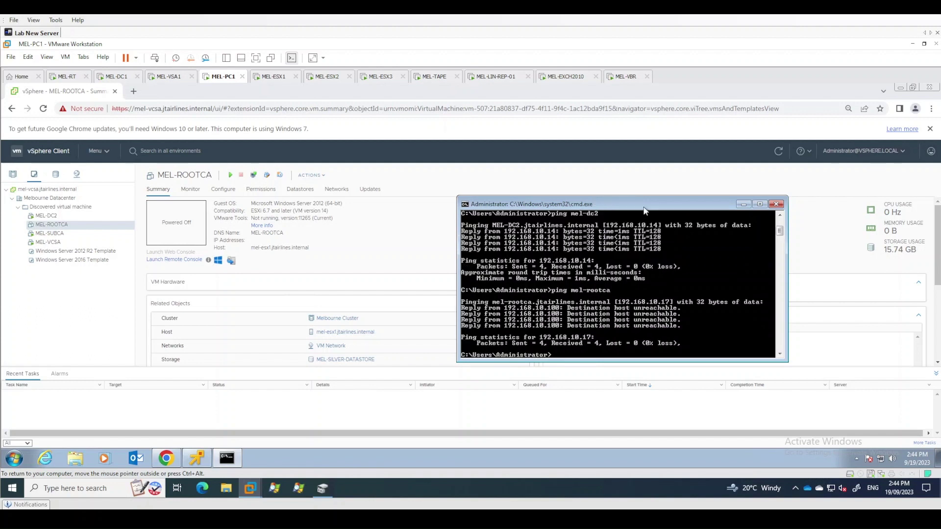
left_click_drag(643, 211, 505, 185)
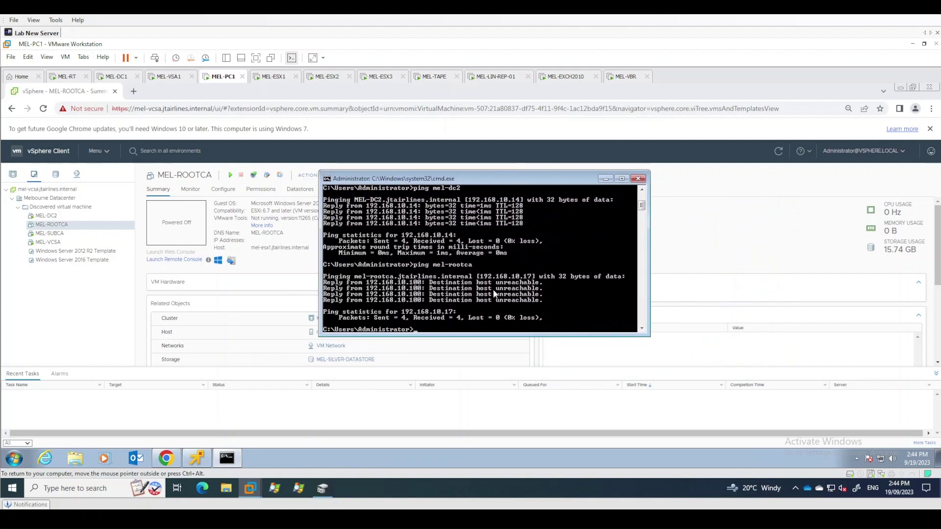
Dismiss the MEL-ROOTCA actions menu and bring the MEL-SUBCA console forward from the taskbar
right_click(60, 229)
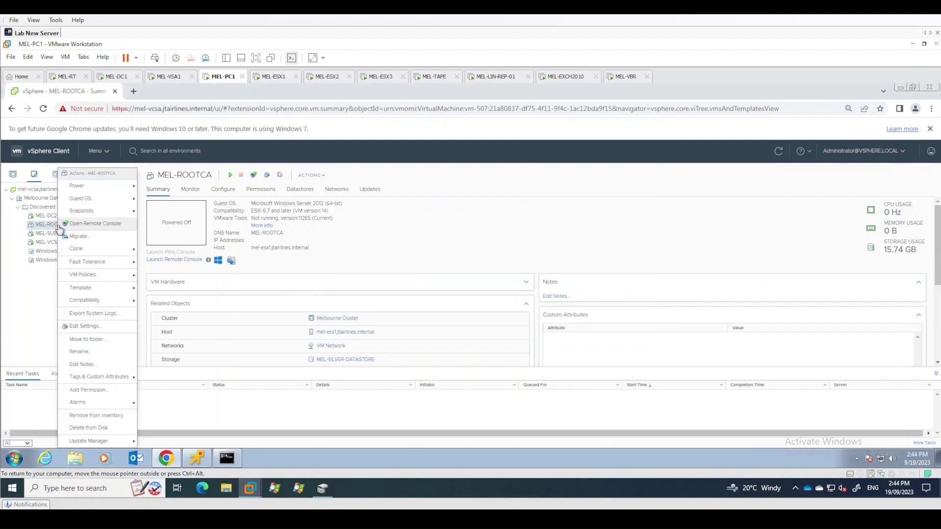
left_click(57, 229)
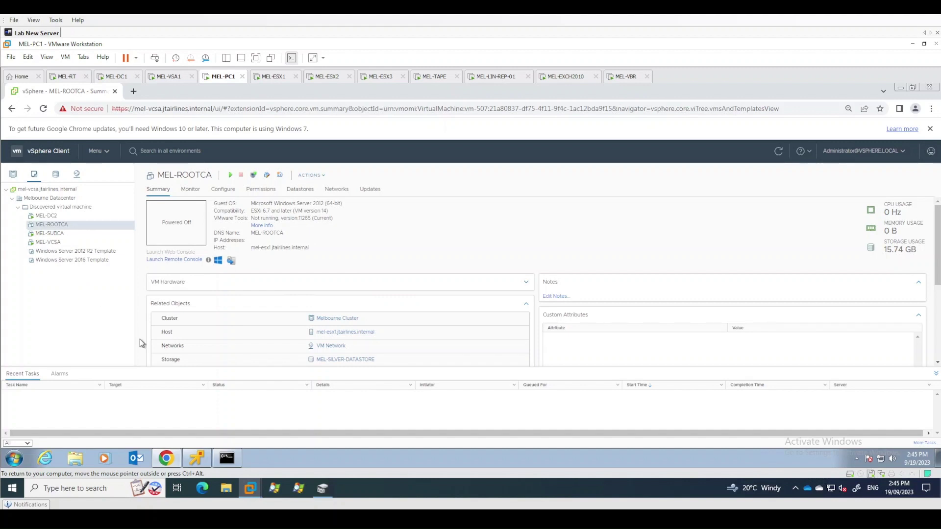
left_click(202, 460)
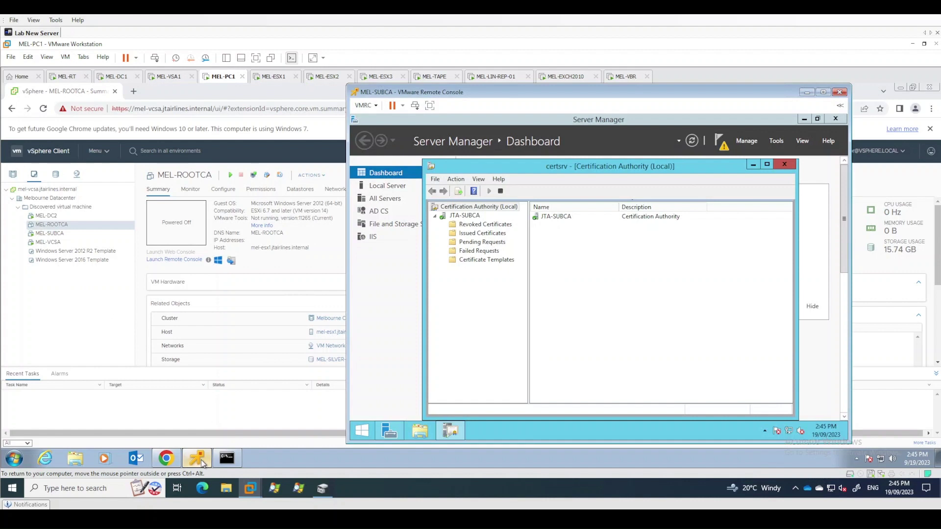